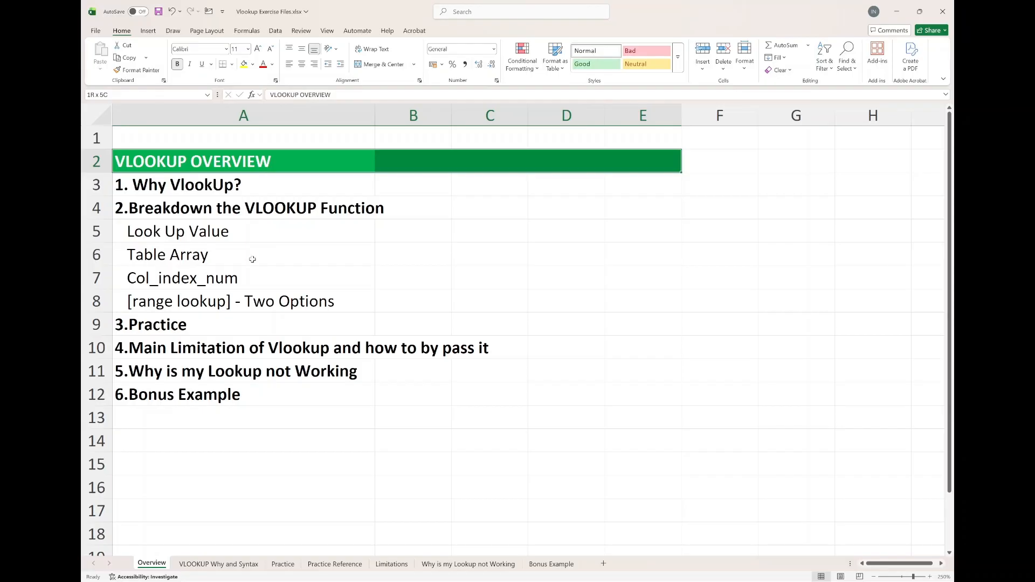
Step: Review the VLOOKUP outline on the Overview sheet, from Col_index_num through practice, limitations and troubleshooting to the bonus example
left_click(269, 280)
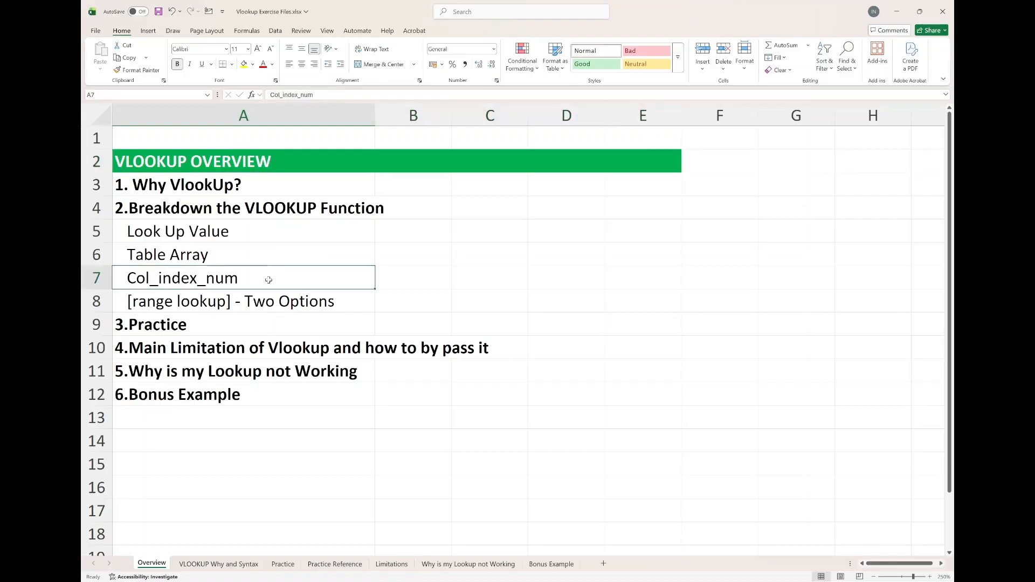
left_click(266, 298)
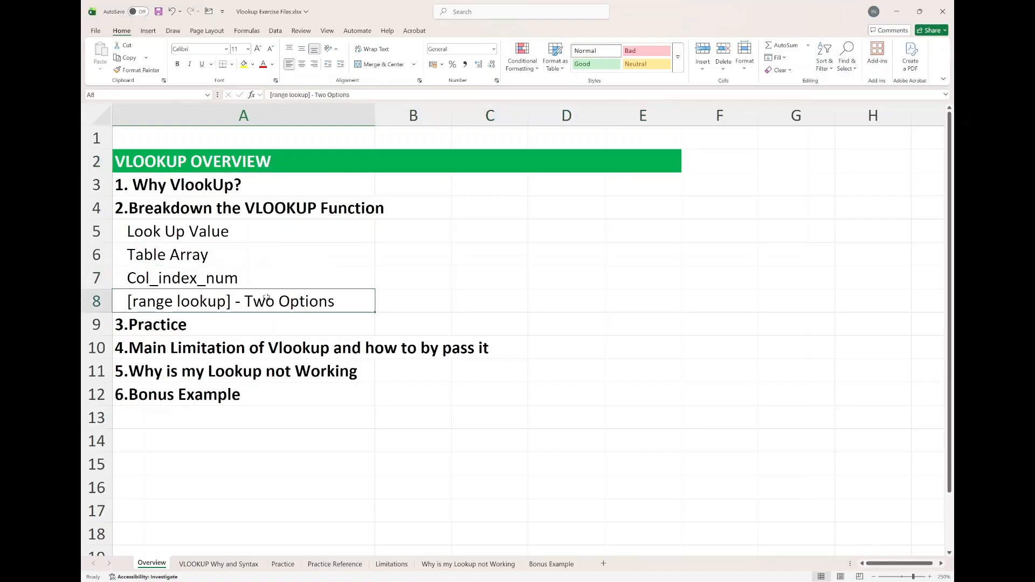
left_click(213, 321)
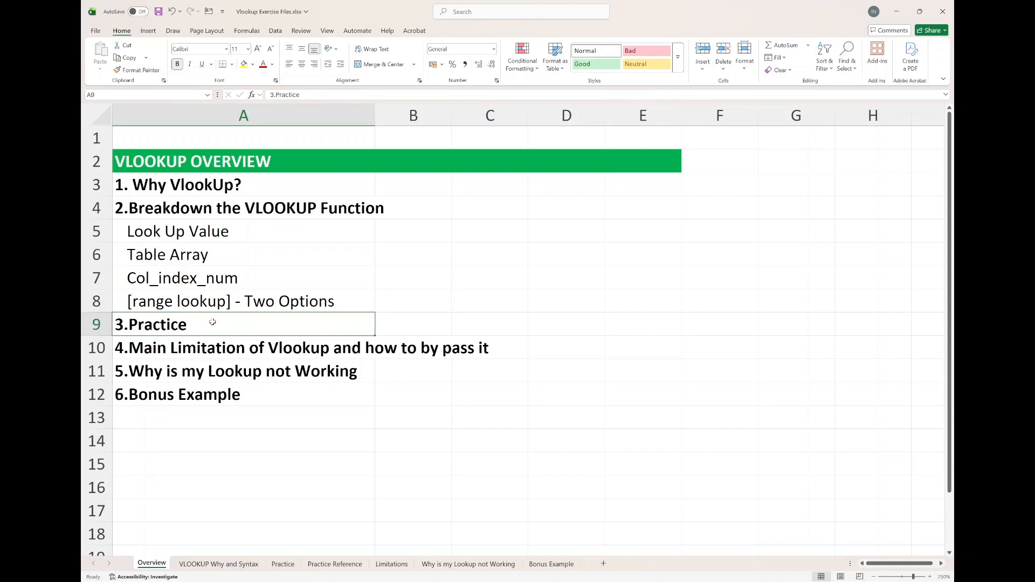
left_click(195, 349)
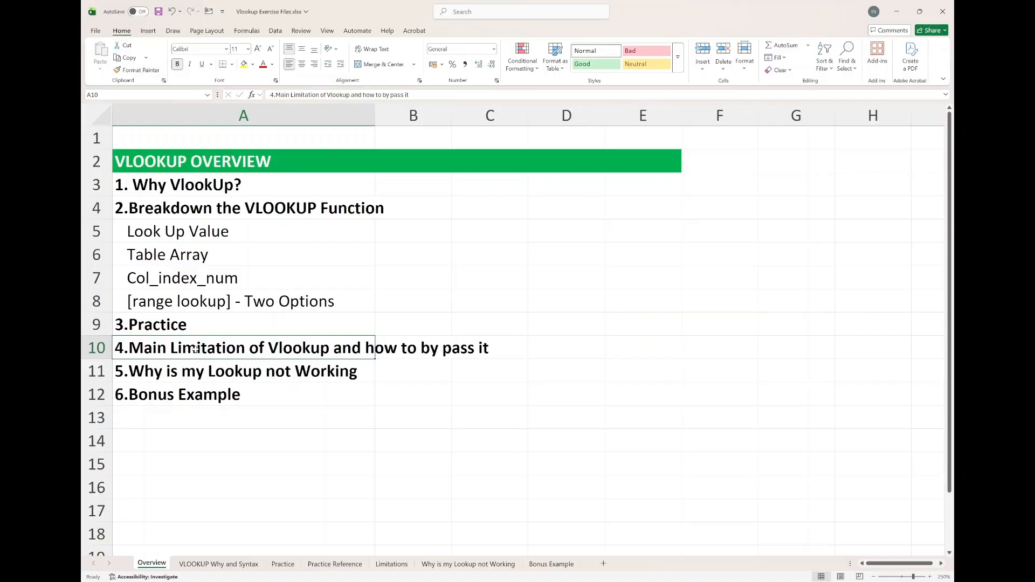
left_click(173, 373)
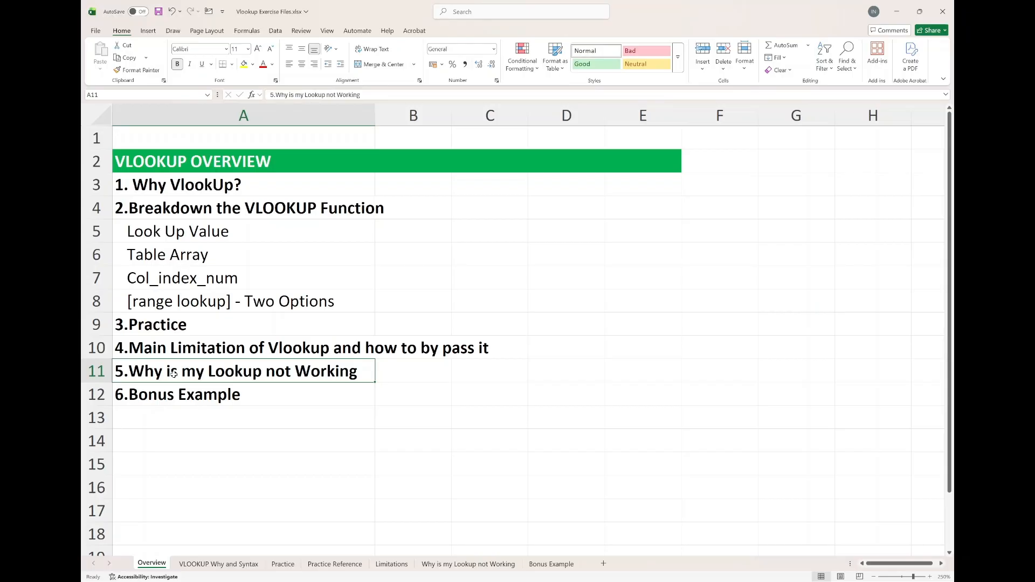
left_click(177, 394)
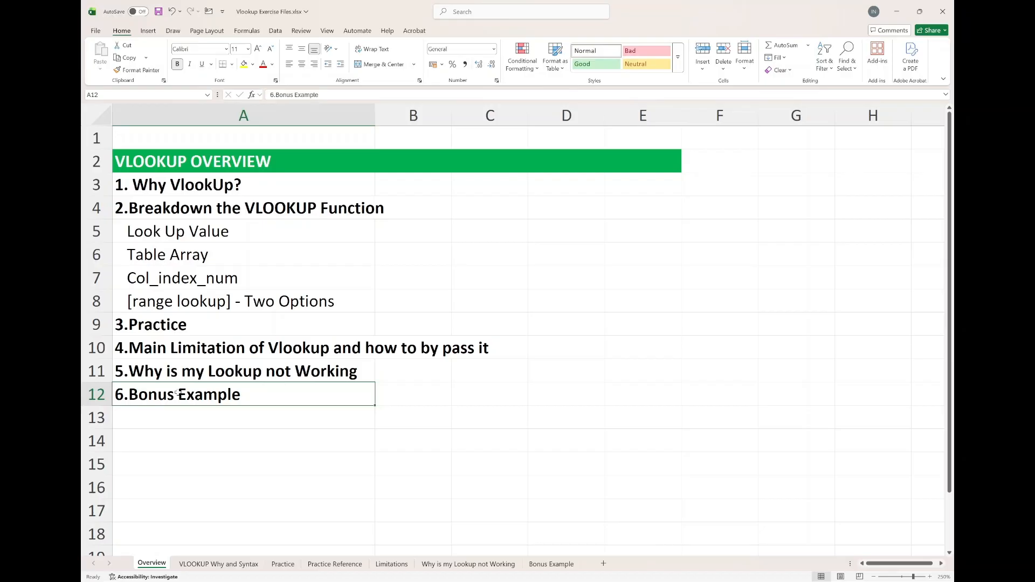
Step: Open the VLOOKUP Why and Syntax sheet and compare the small table's City/Town column with the reference table in G4:K9
key("ctrl+Page_Down")
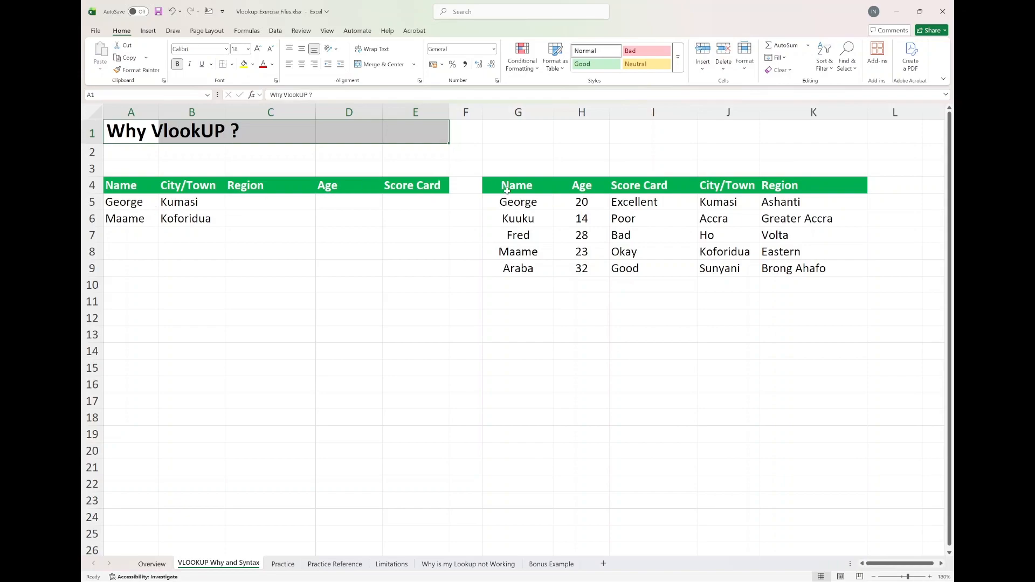
left_click_drag(522, 186, 827, 271)
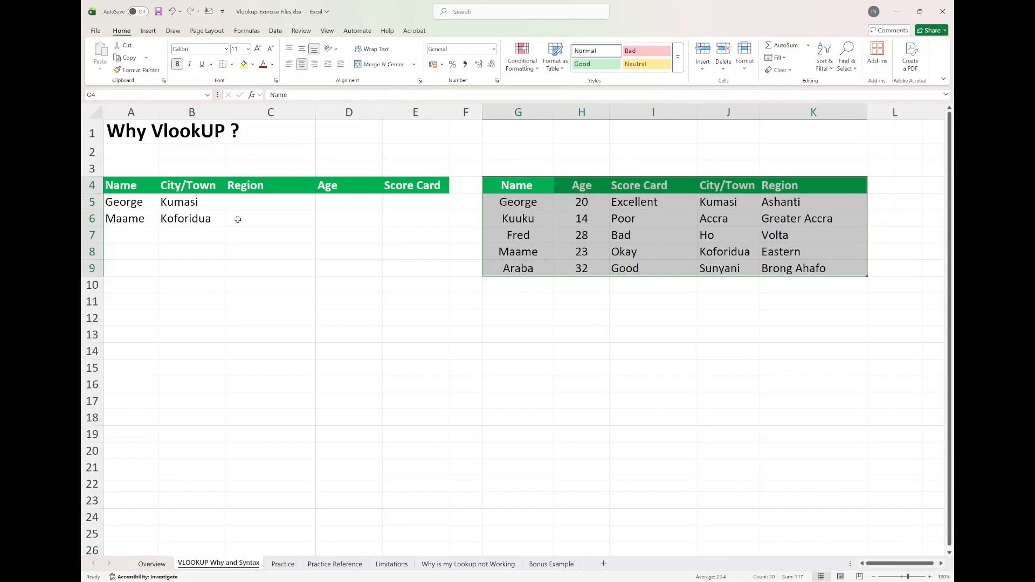
left_click(178, 192)
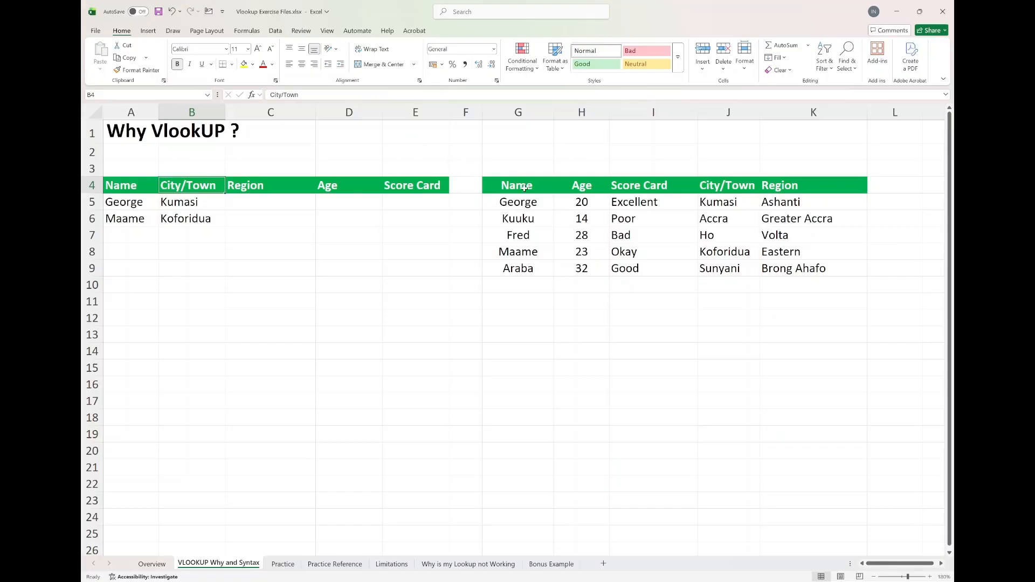
left_click_drag(525, 188, 806, 277)
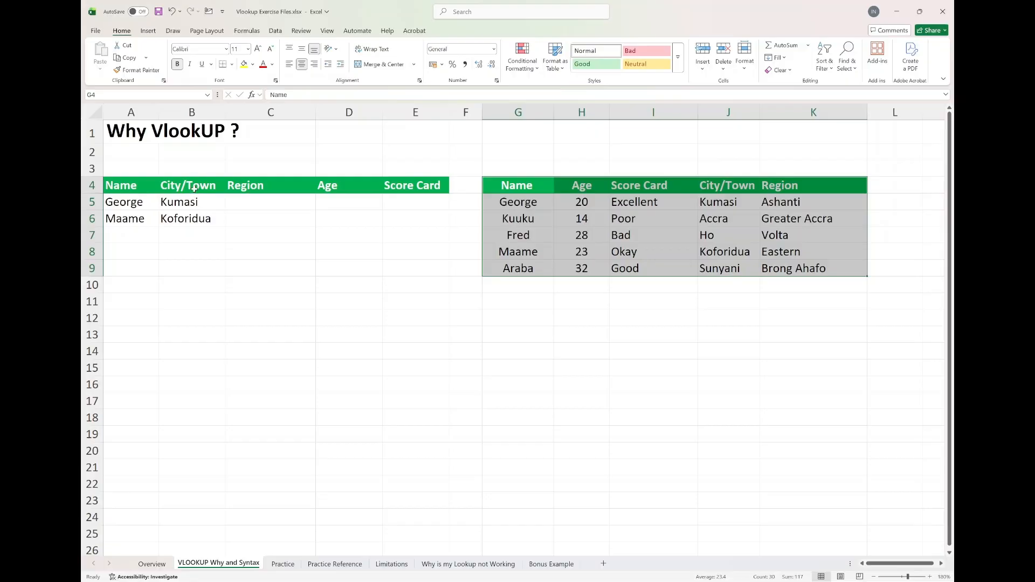
left_click_drag(191, 185, 192, 218)
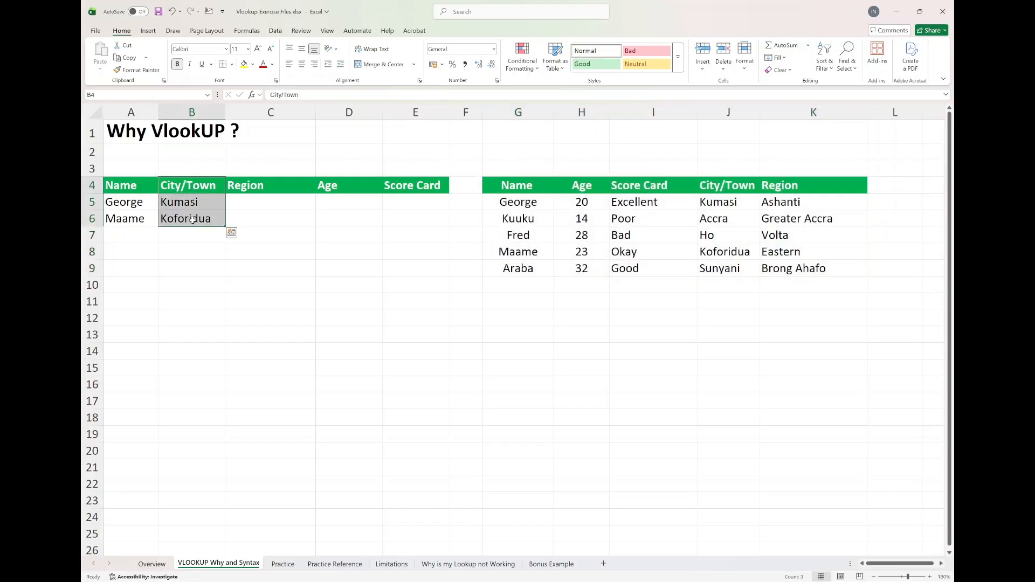
left_click_drag(724, 185, 731, 271)
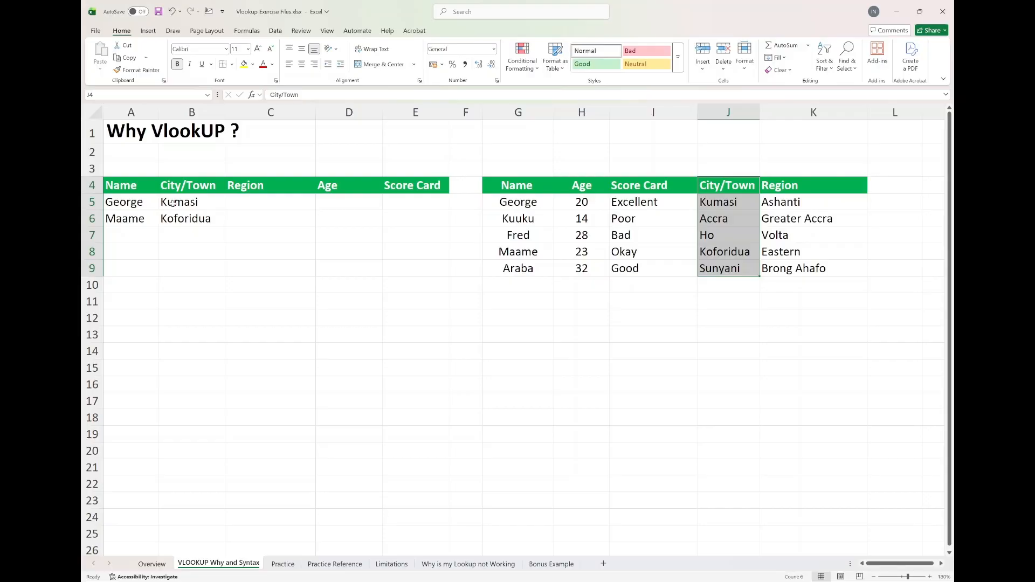
Step: Examine the lookup values in A5 and B5 and the table array G4:K9 with its leading Name column
left_click(142, 203)
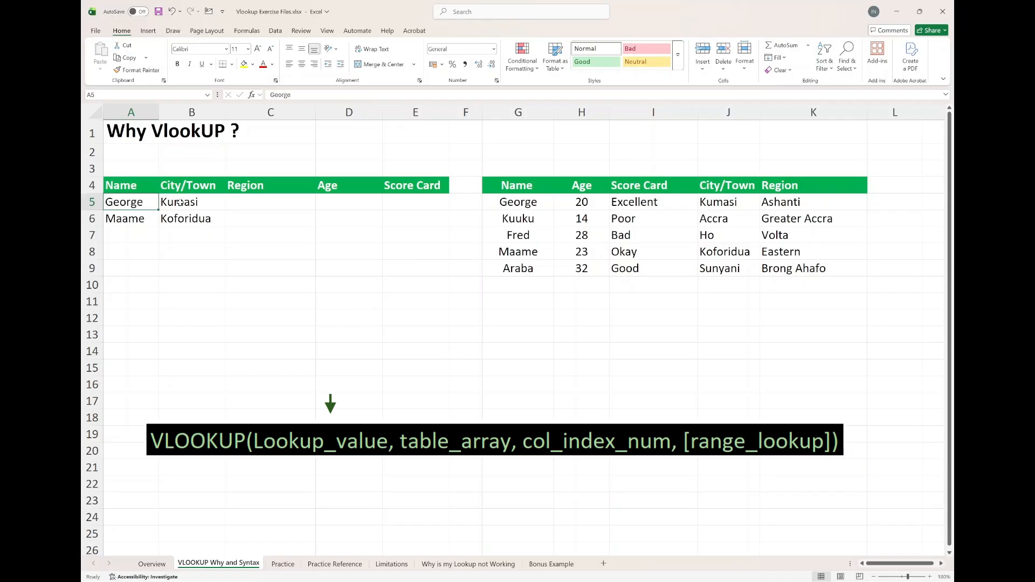
left_click(205, 202)
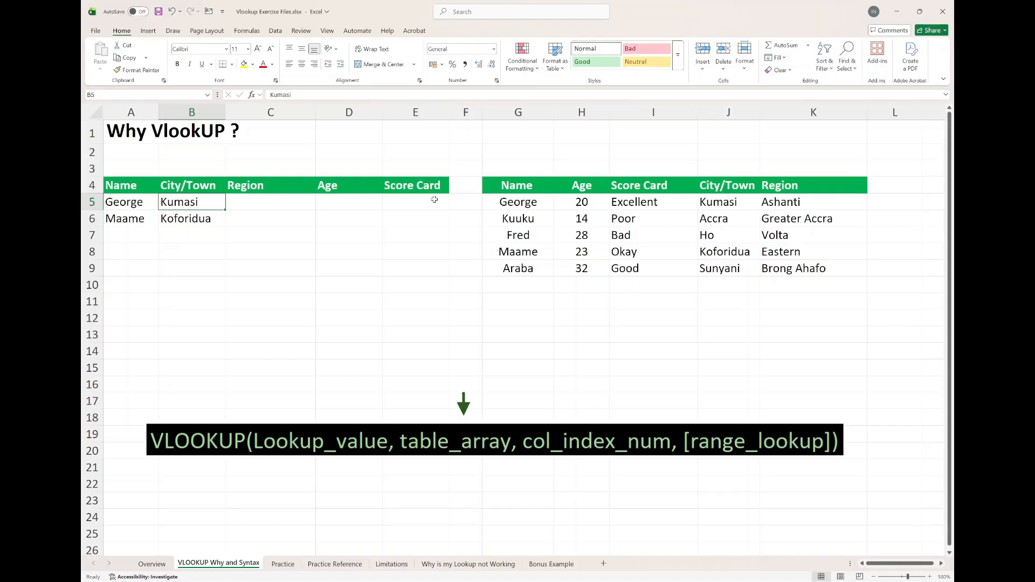
left_click(543, 186)
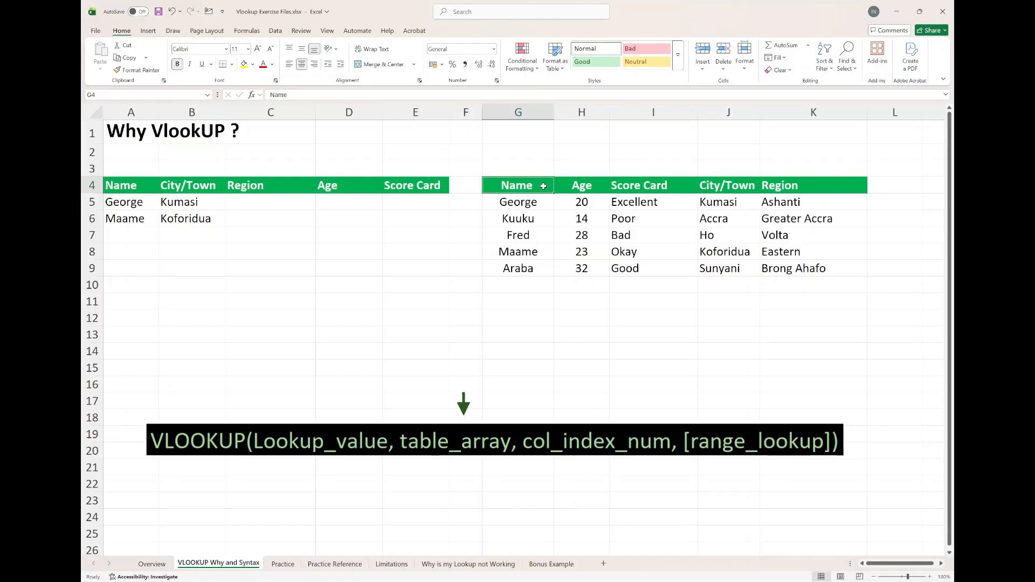
left_click_drag(544, 186, 813, 270)
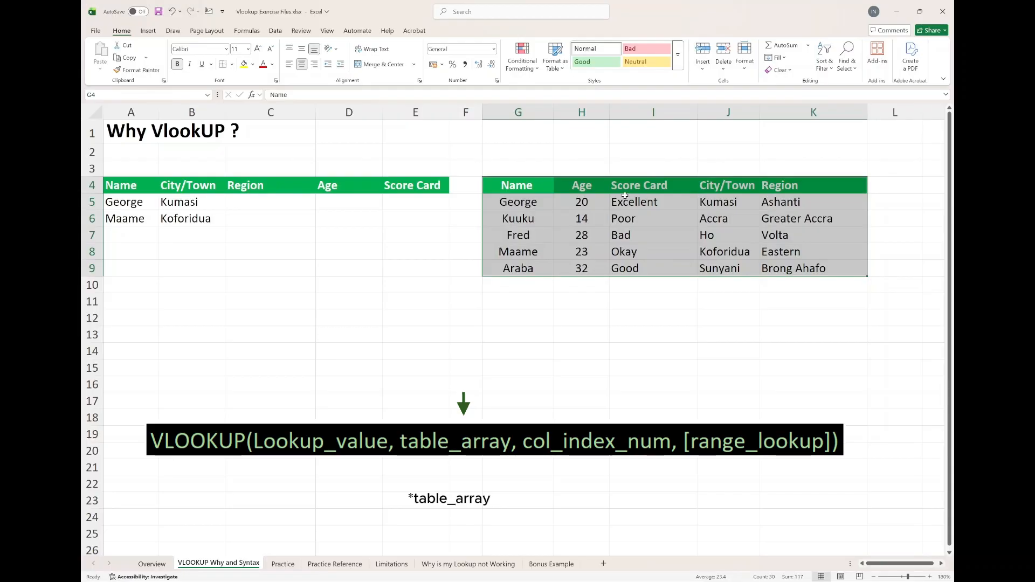
left_click_drag(518, 185, 528, 263)
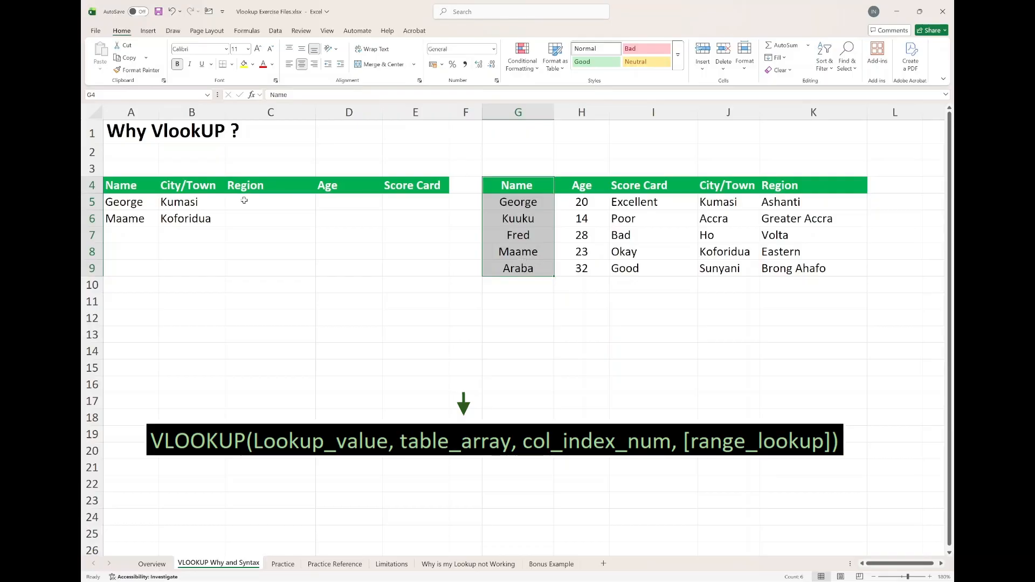
left_click(139, 204)
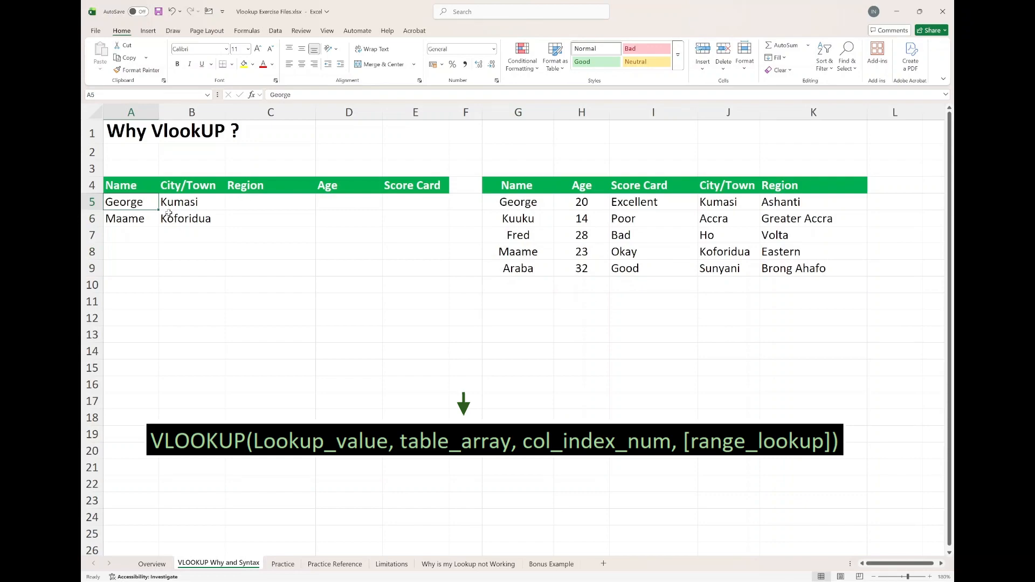
left_click_drag(506, 185, 500, 268)
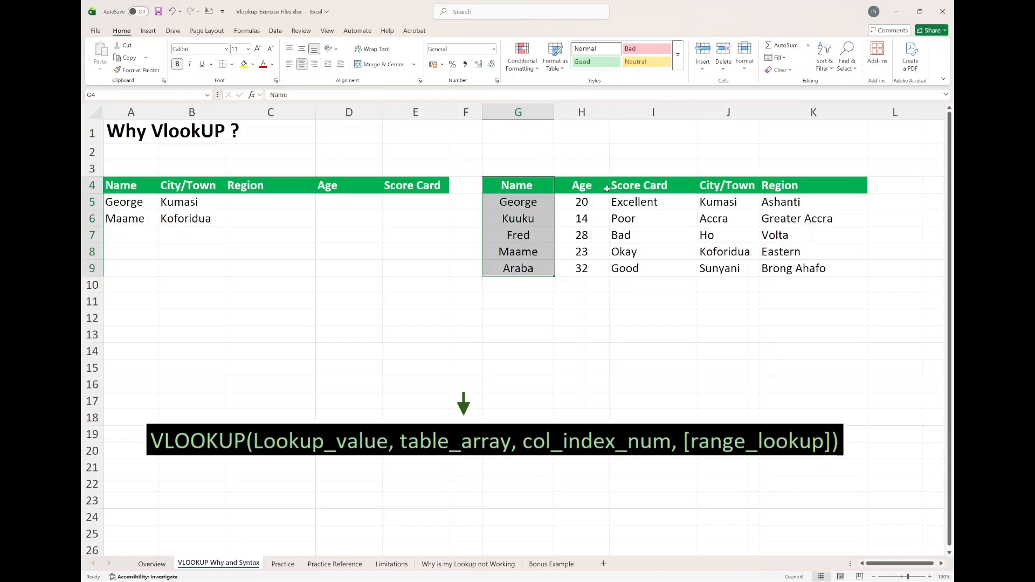
Step: Compare the City/Town lookup value in B5 and its column J4:J9 with the Name column G4:G9
left_click(197, 201)
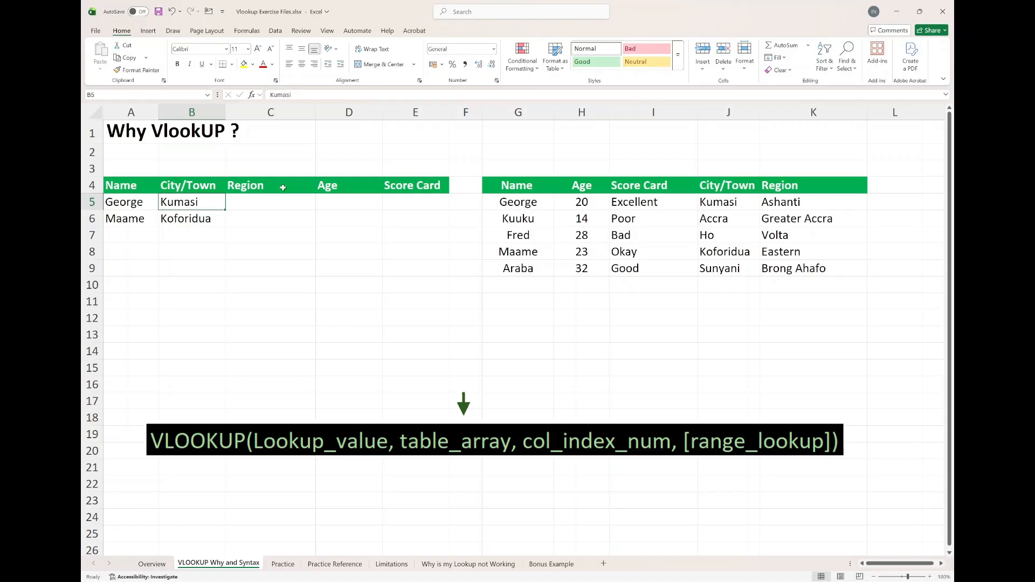
left_click_drag(720, 189, 727, 266)
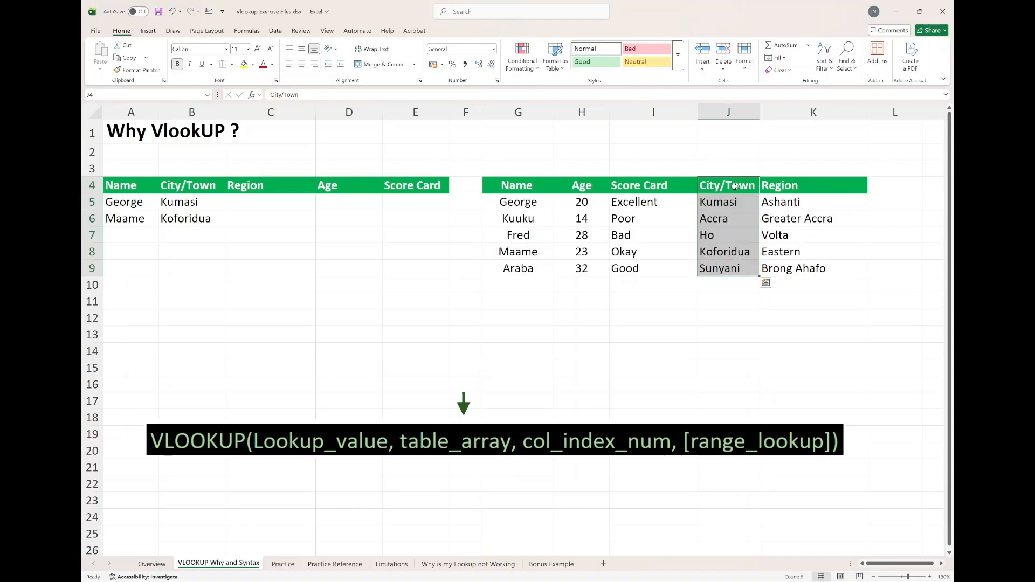
left_click_drag(723, 186, 725, 268)
left_click(508, 188)
left_click_drag(509, 189, 509, 264)
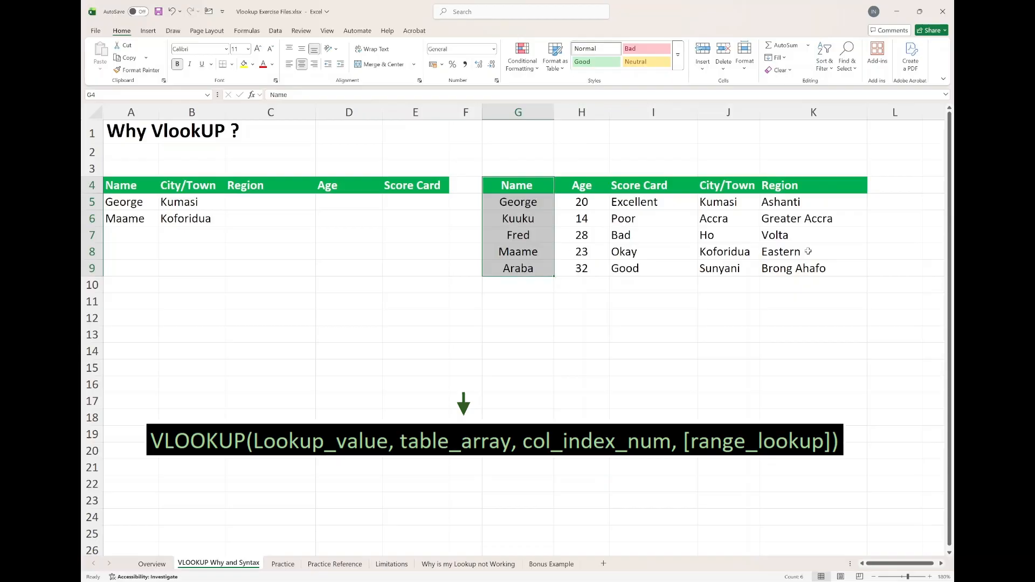
left_click_drag(521, 183, 518, 268)
left_click_drag(524, 188, 519, 268)
Step: Examine the full reference table G4:K9 and the order of its columns from Name to Region
left_click_drag(534, 188, 767, 265)
scroll(767, 266, "right", 1)
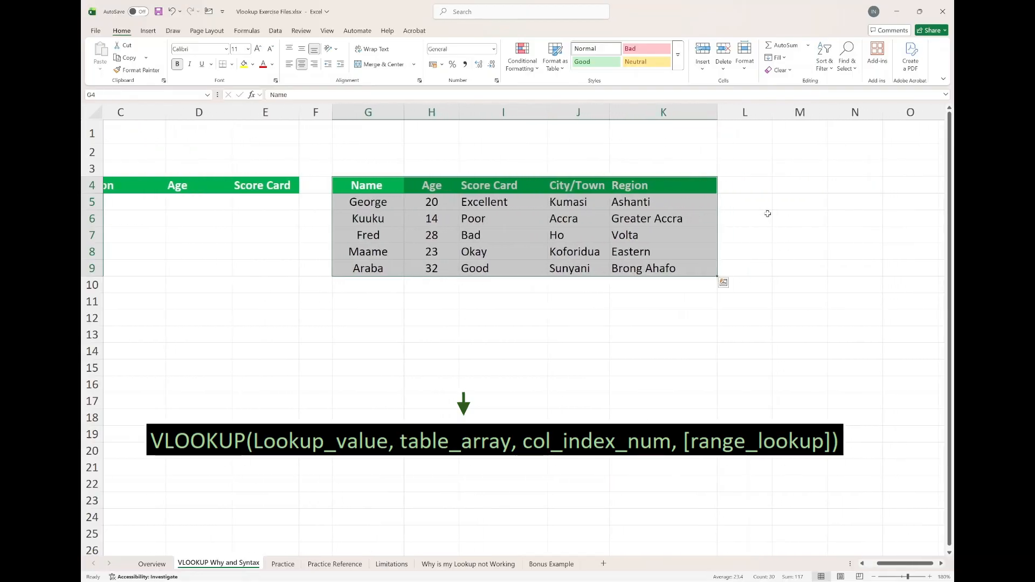
scroll(768, 213, "right", 2)
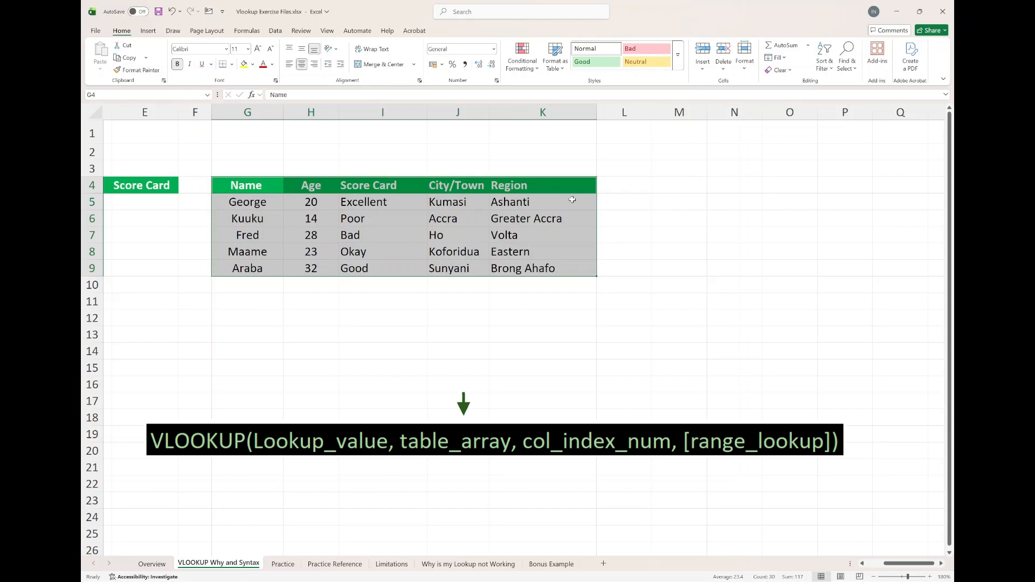
scroll(572, 200, "left", 3)
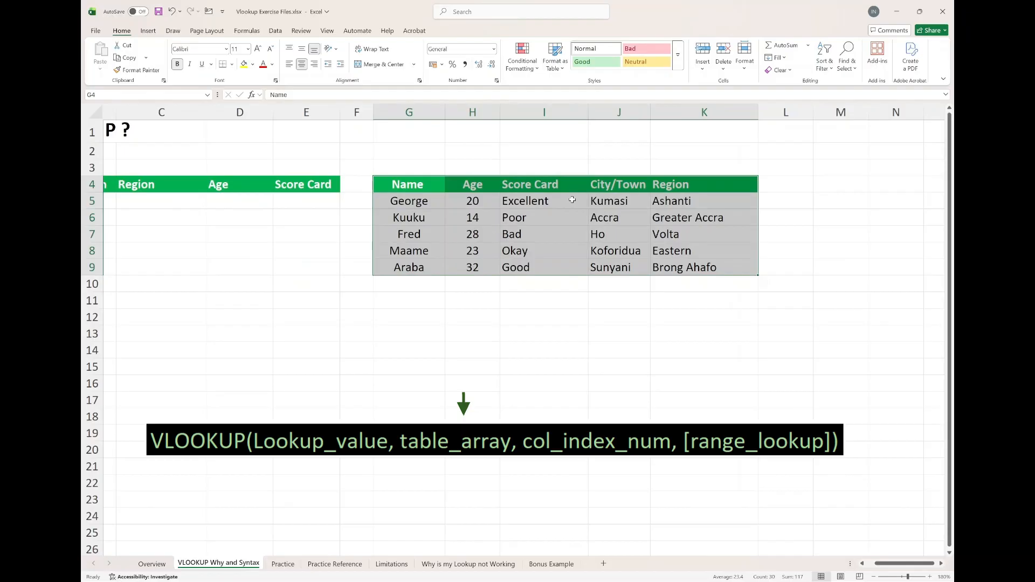
scroll(572, 200, "left", 2)
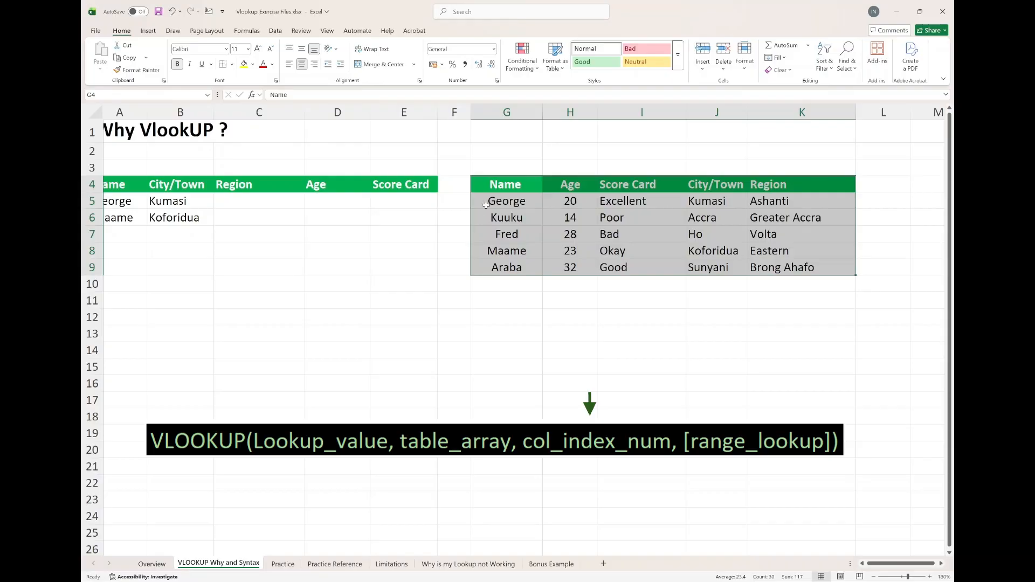
left_click_drag(499, 190, 799, 268)
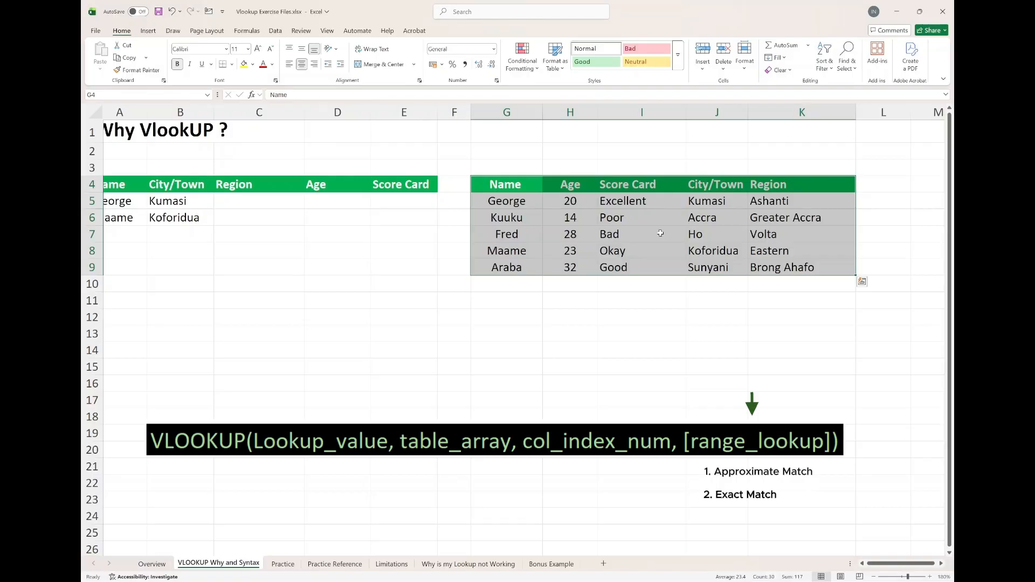
Step: Start a VLOOKUP formula in the first Region cell, C5, with A5 as the lookup value
left_click(240, 201)
type("=")
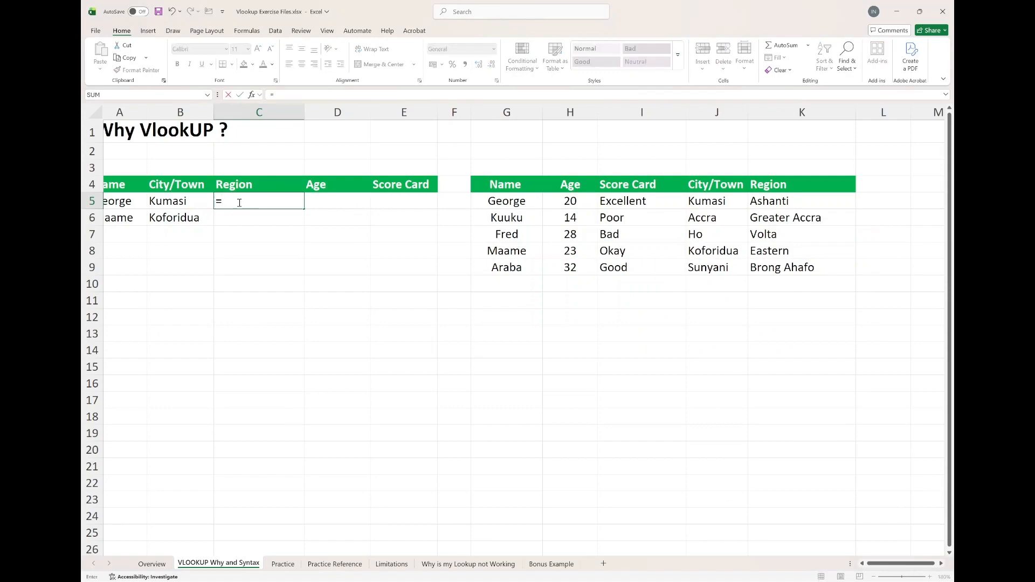
type("vloo")
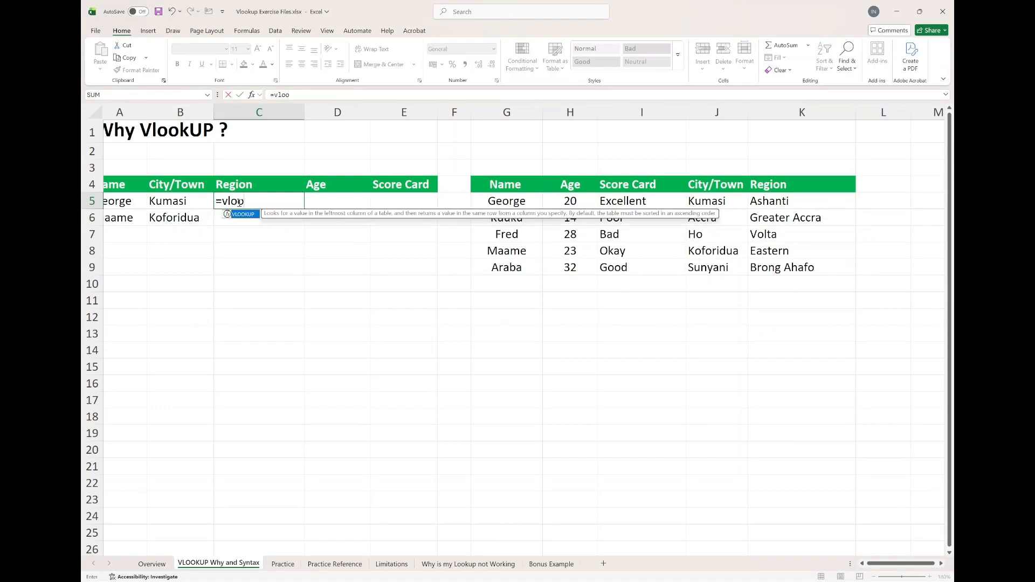
type("kup")
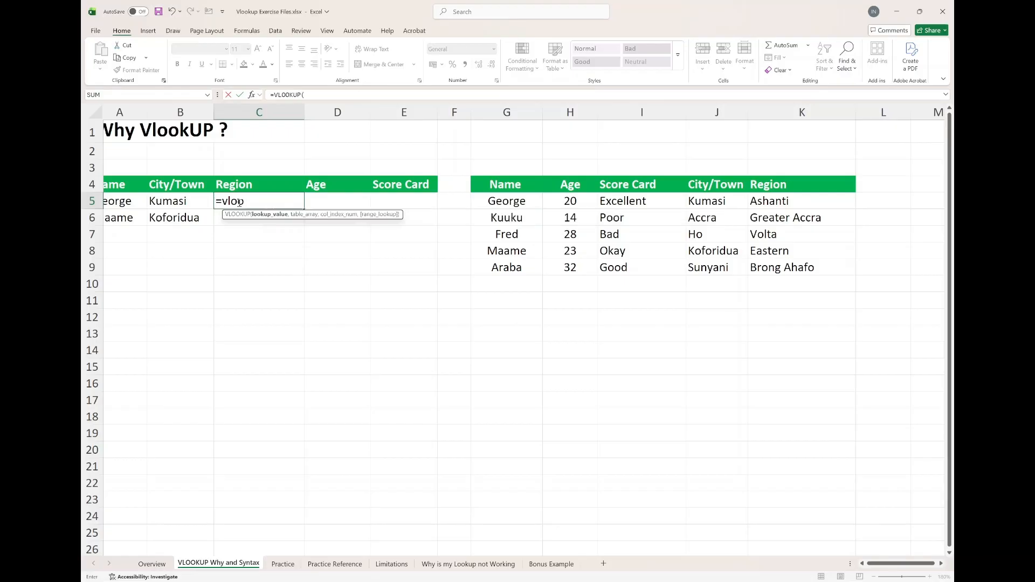
key("Tab")
scroll(173, 205, "left", 1)
left_click(143, 203)
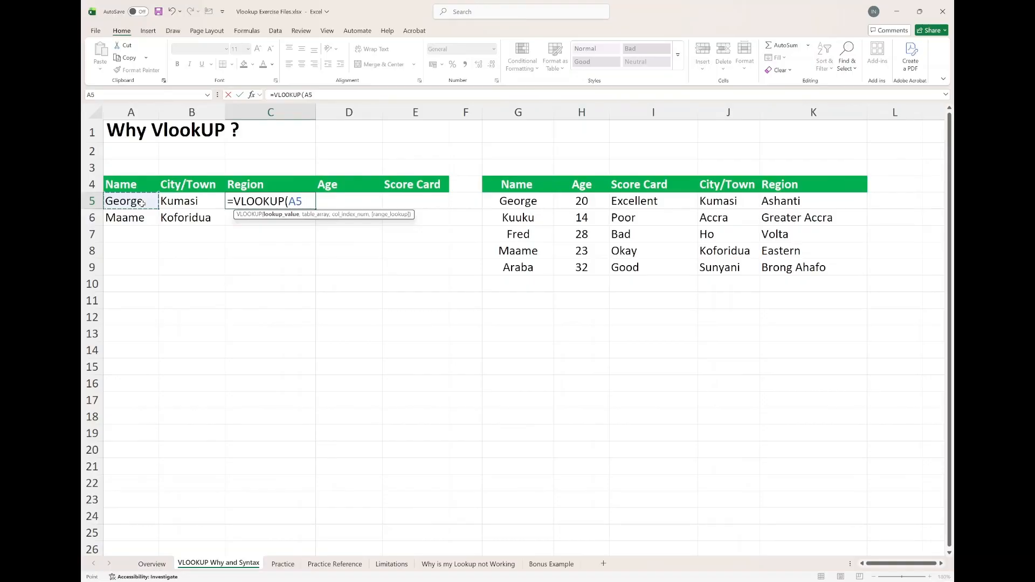
type(",")
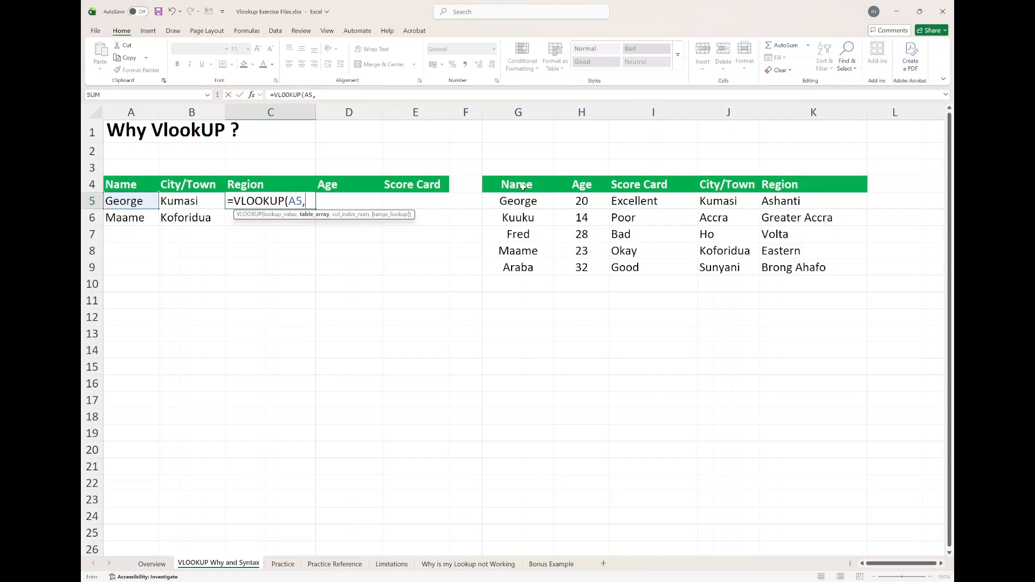
Step: Set the C5 formula's table array to the reference table G4:K9 and lock it as the absolute range $G$4:$K$9
left_click_drag(523, 187, 523, 266)
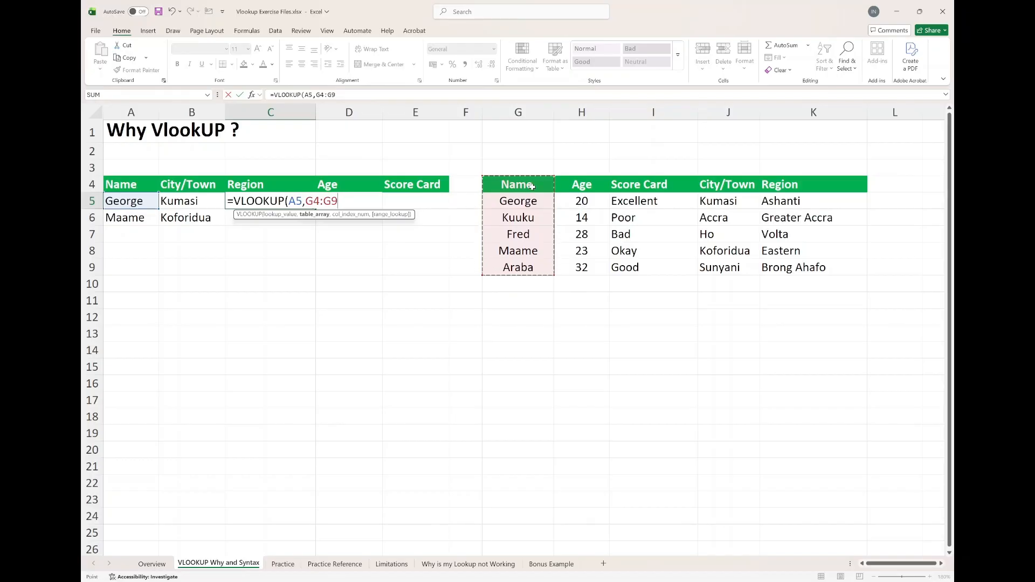
left_click_drag(535, 185, 794, 265)
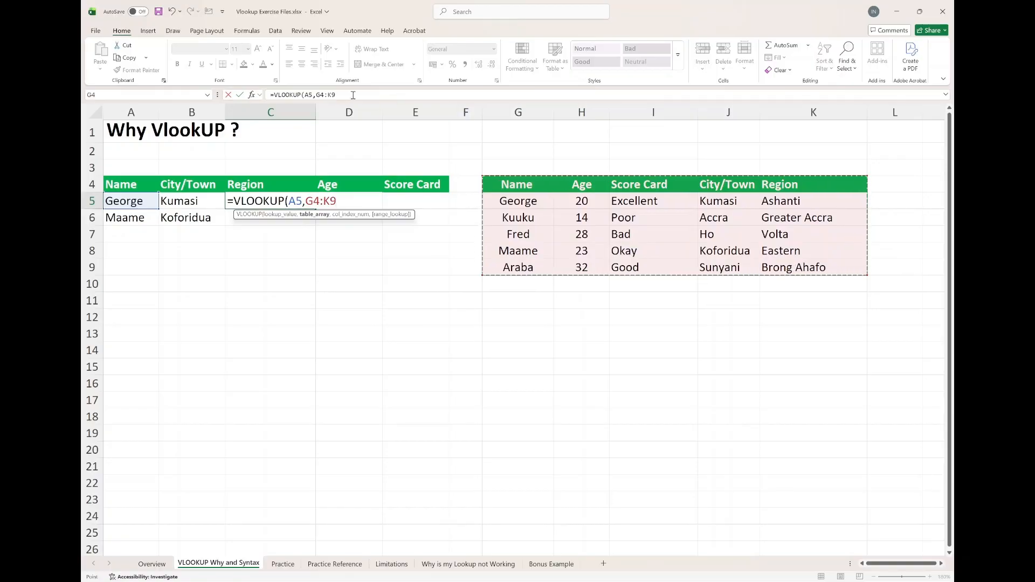
left_click_drag(345, 95, 318, 97)
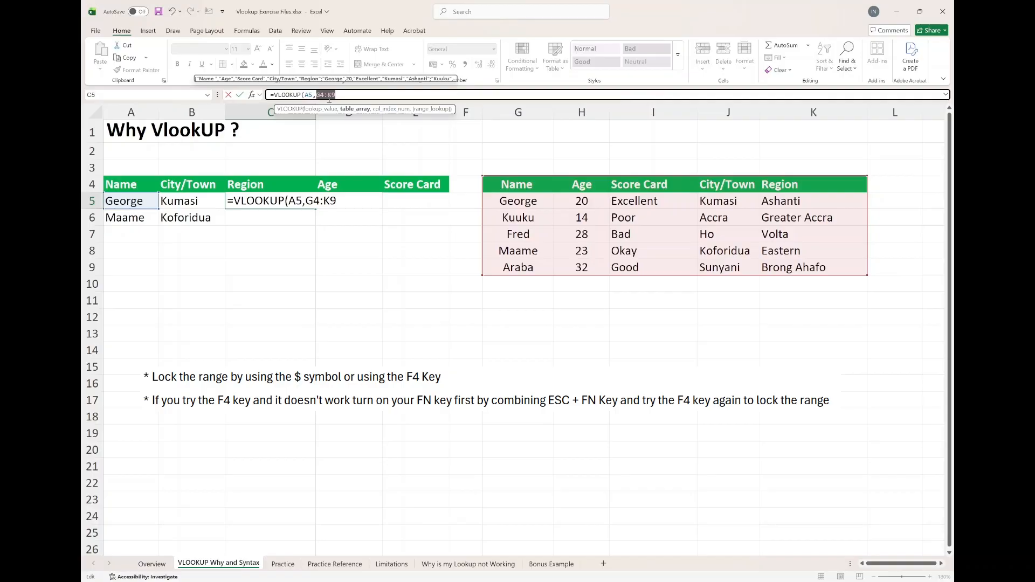
key("F4")
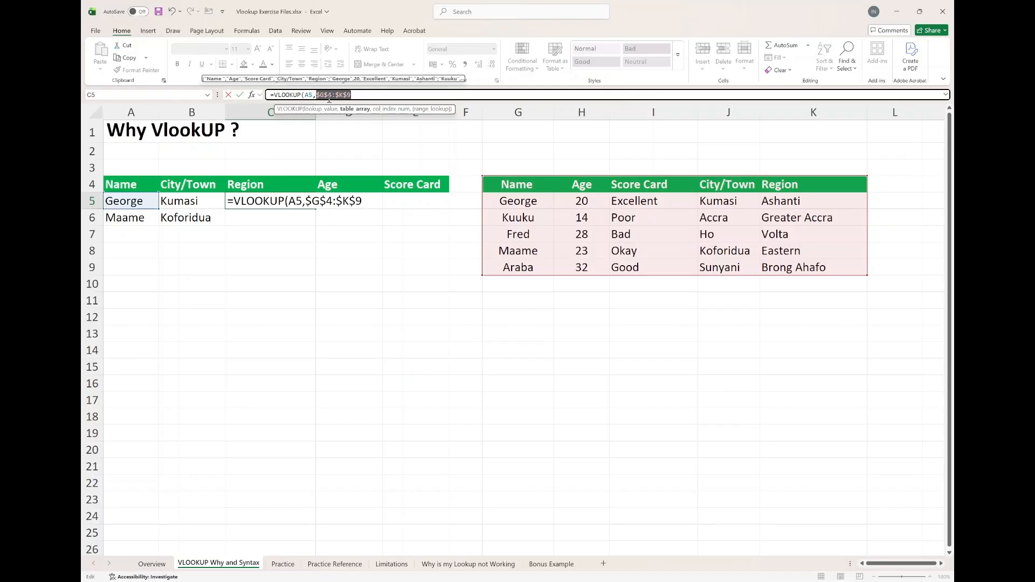
left_click(370, 98)
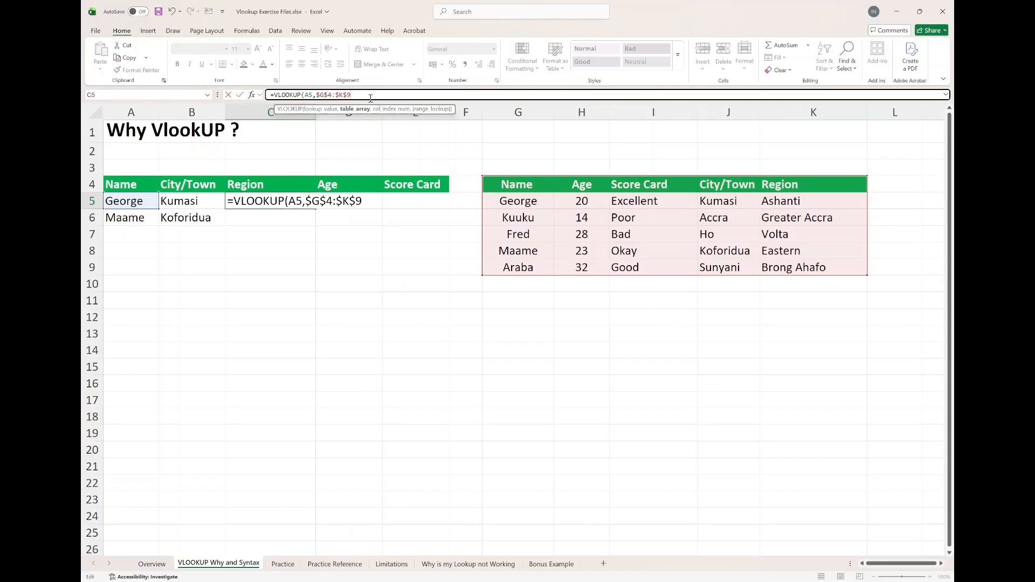
Step: Complete the C5 VLOOKUP with column index 5 and FALSE for an exact match, and fill it down to C6
type(",")
type("5,")
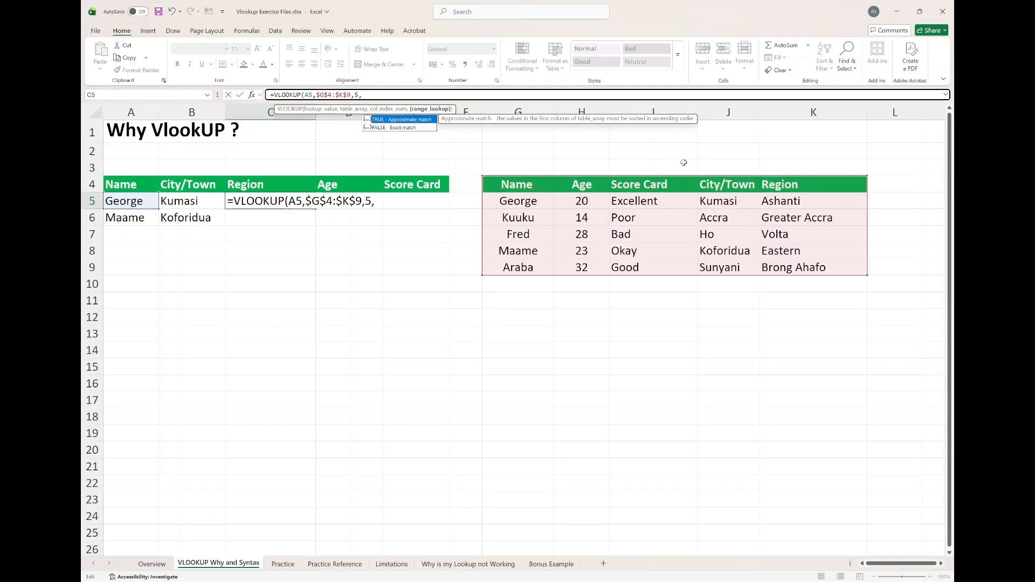
key("Down")
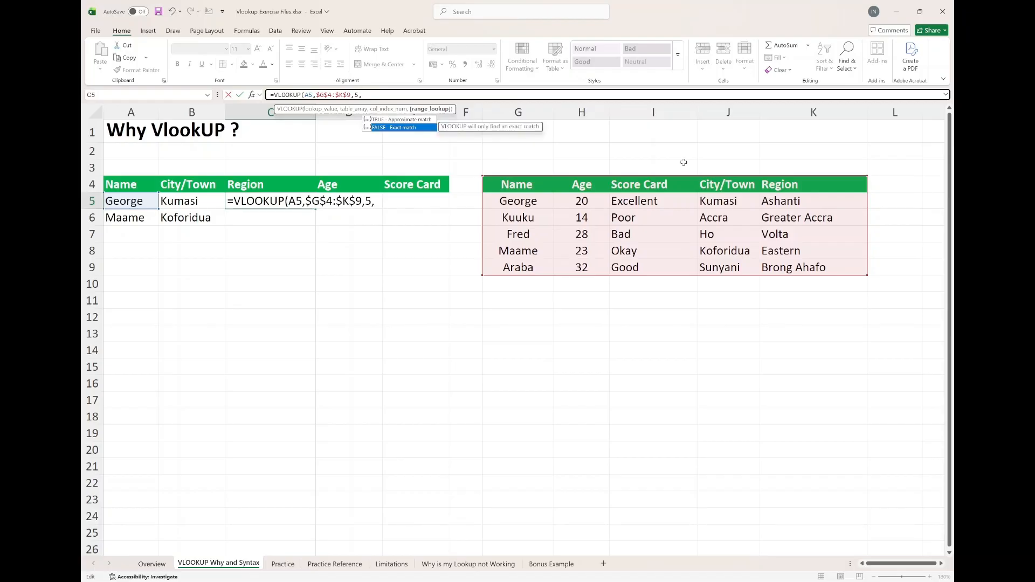
key("Tab")
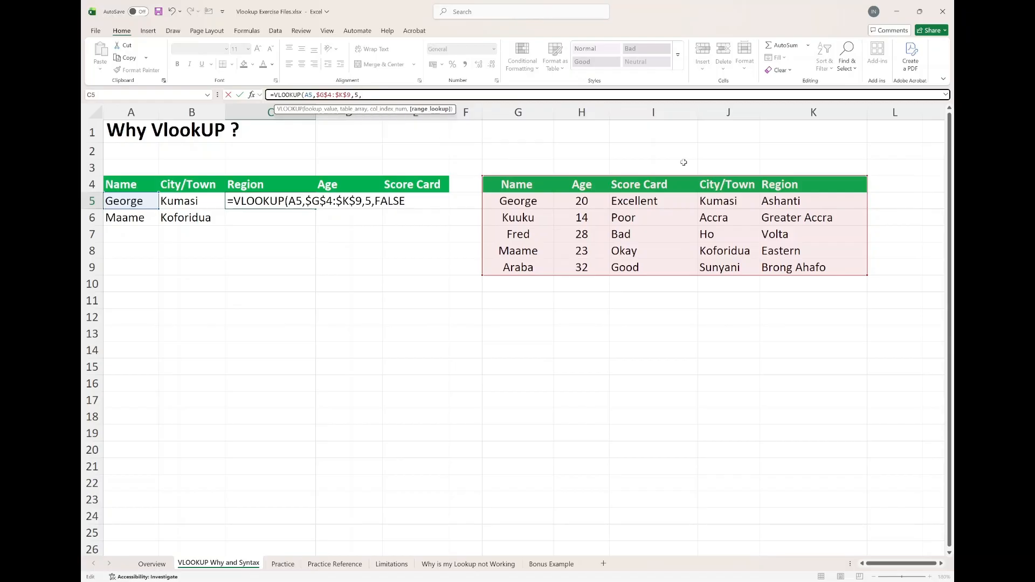
type(")")
key("Return")
left_click(260, 203)
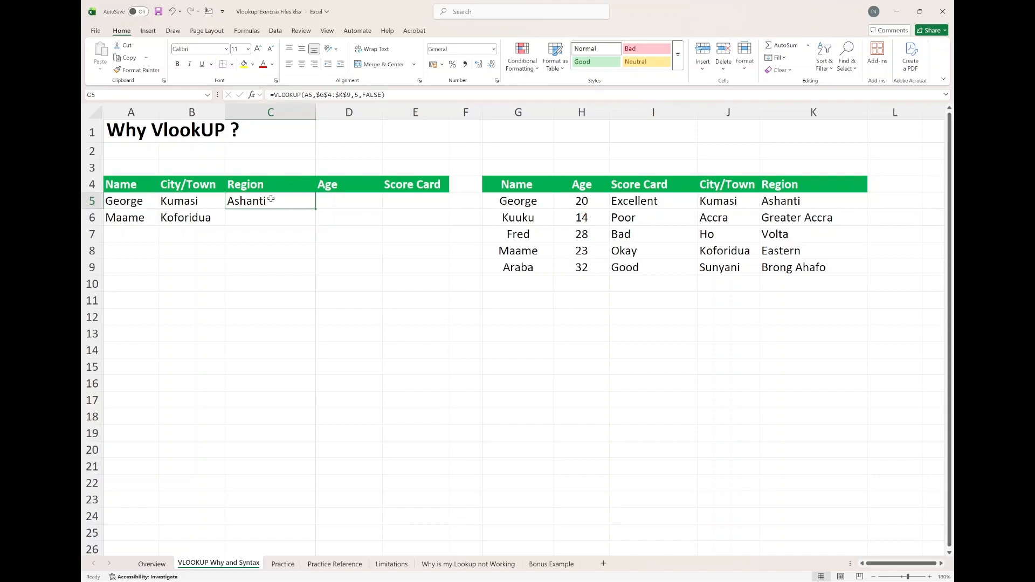
left_click_drag(316, 209, 315, 220)
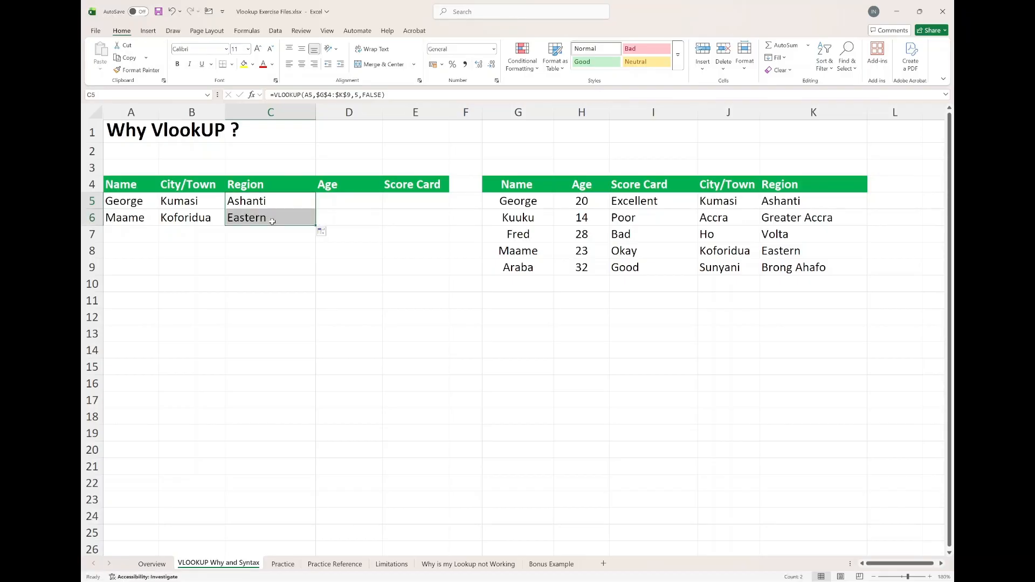
Step: Start a VLOOKUP formula in the first Age cell, D5, with A5 as the lookup value
left_click(343, 198)
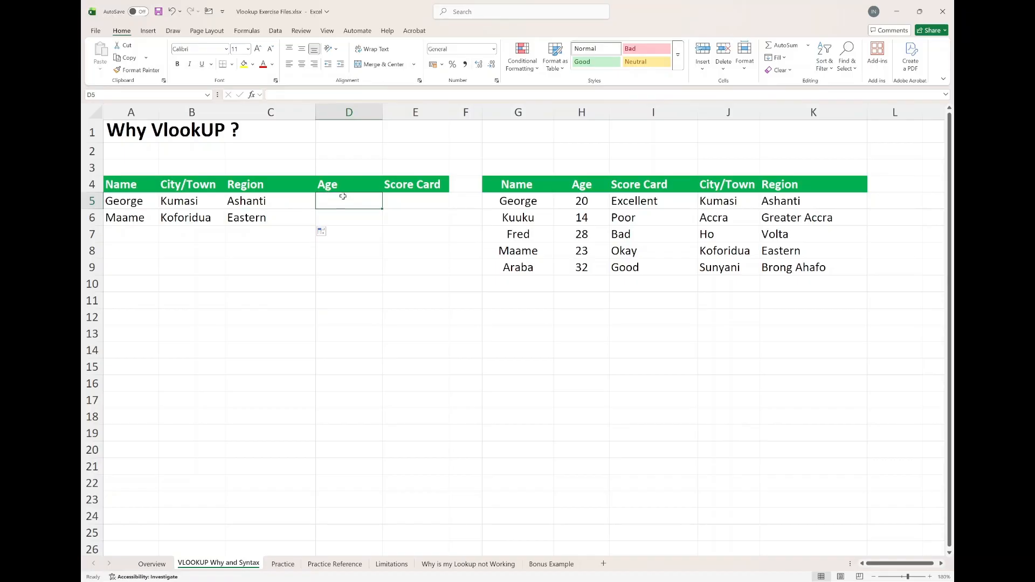
type("=vloo")
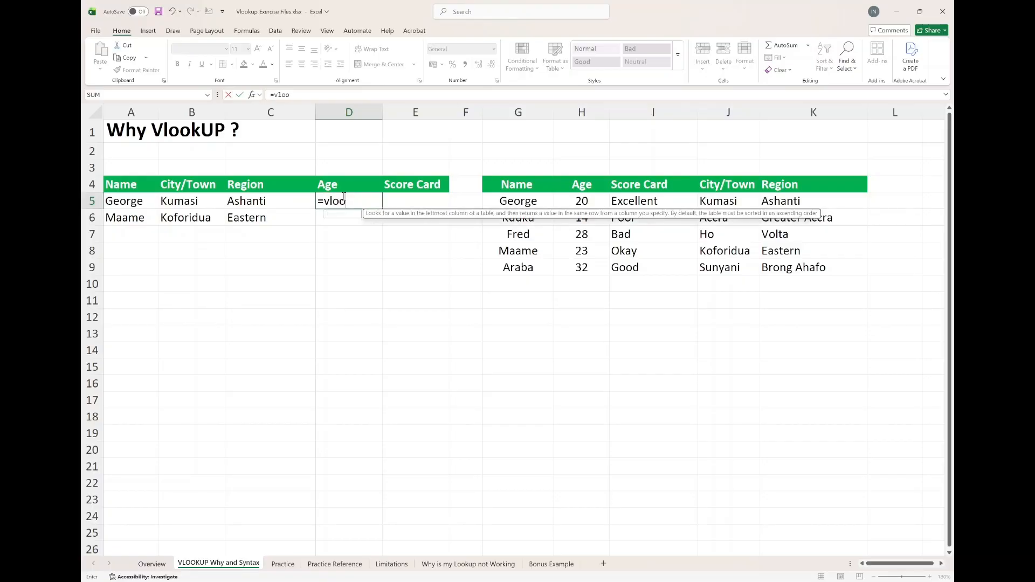
key("Tab")
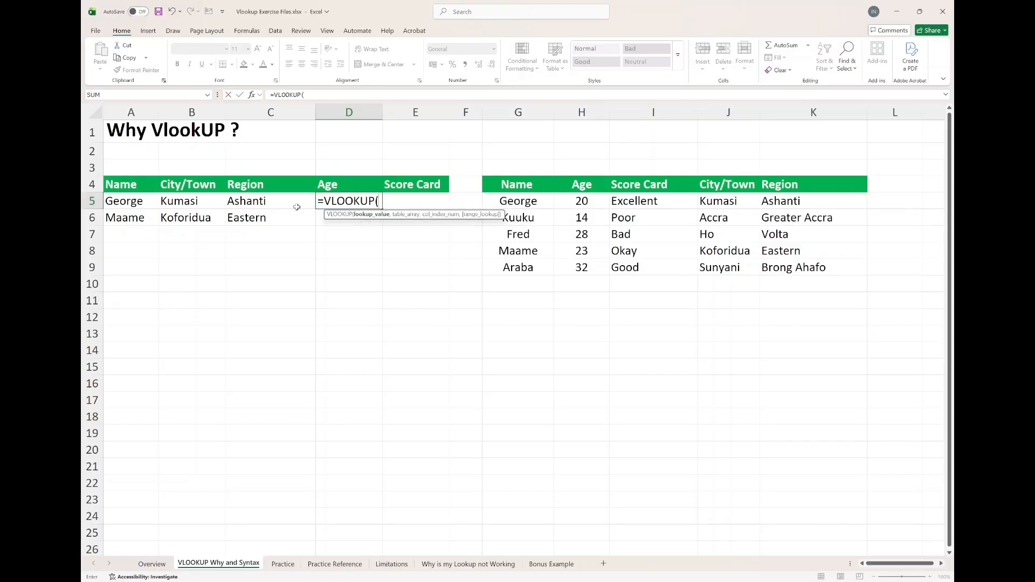
left_click(127, 203)
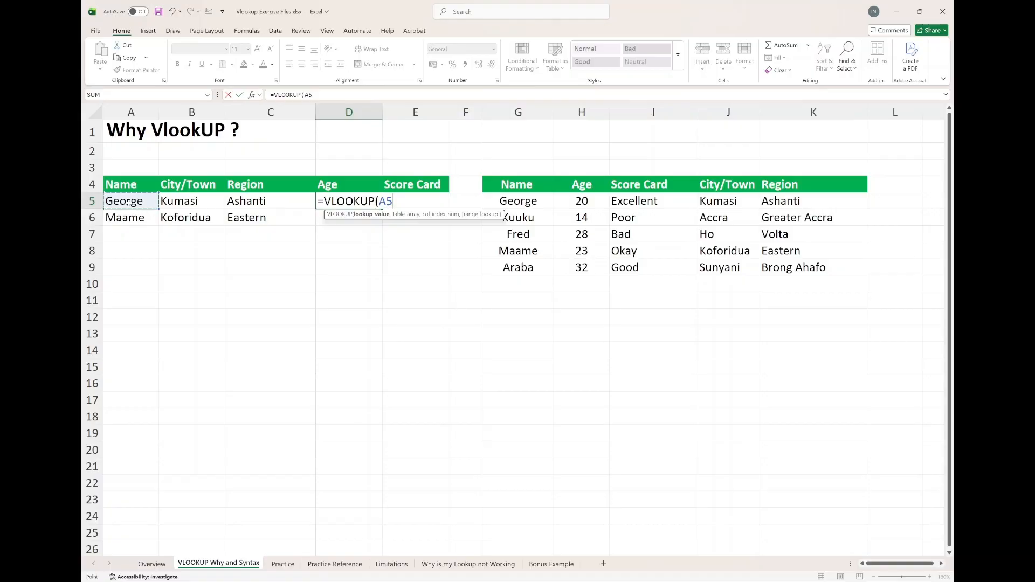
type(",")
Step: Use the reference table G4:K9 as the D5 formula's table array and make it absolute as $G$4:$K$9
left_click_drag(535, 184, 791, 267)
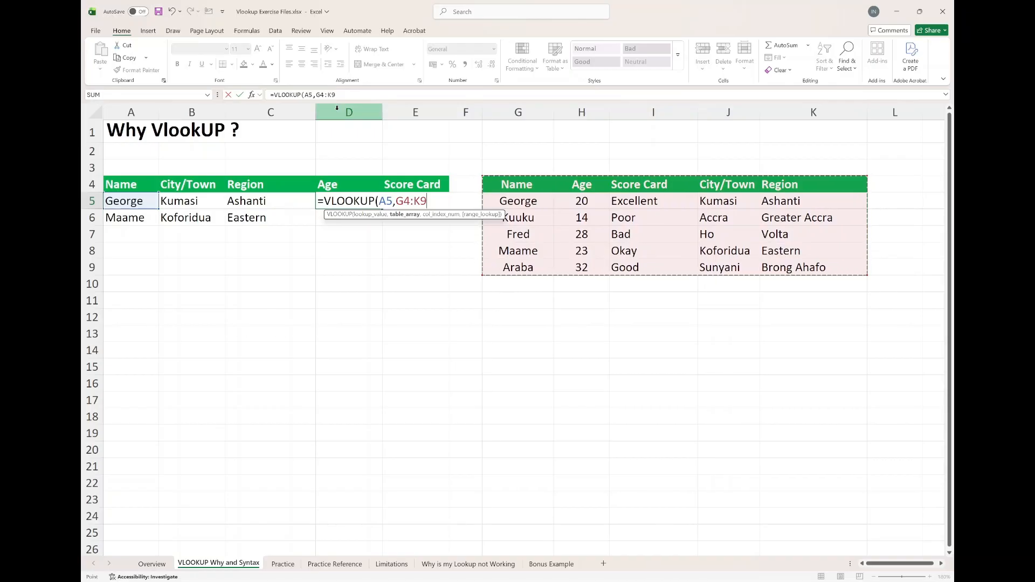
left_click_drag(337, 94, 315, 96)
key("F4")
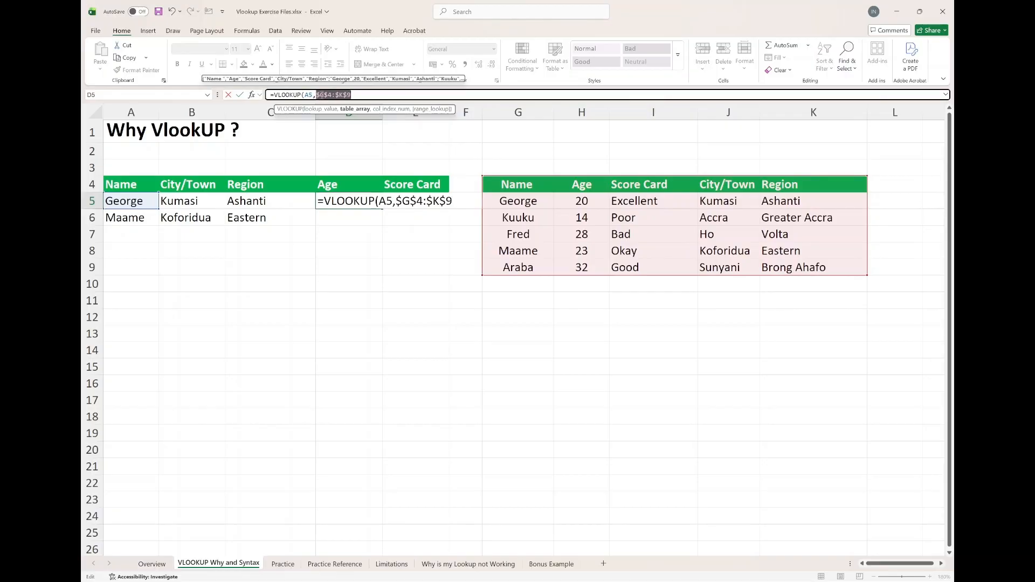
left_click(365, 95)
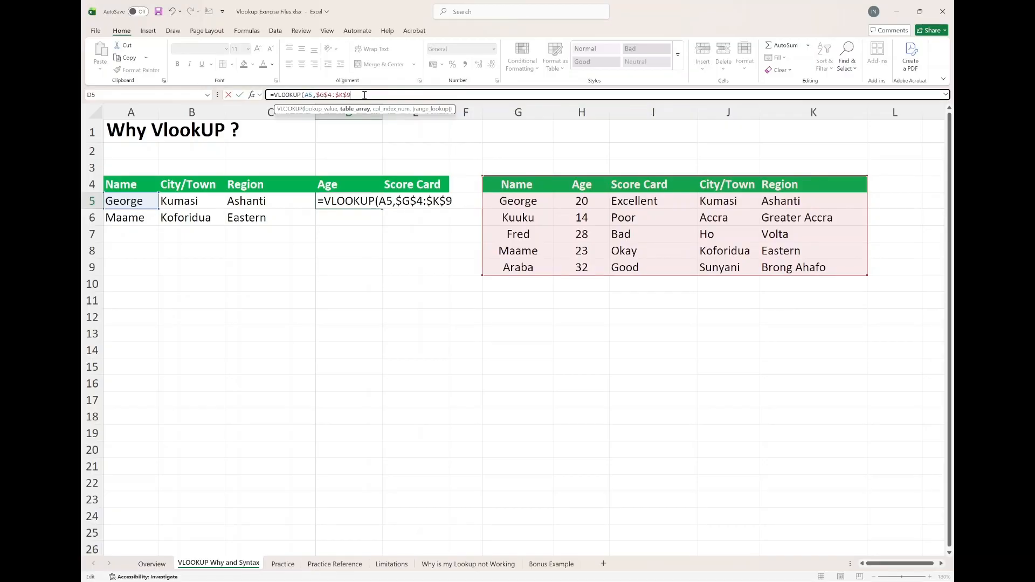
Step: Finish the D5 VLOOKUP with column index 2 and exact match FALSE, and fill it down to D6
type(",")
type("2,")
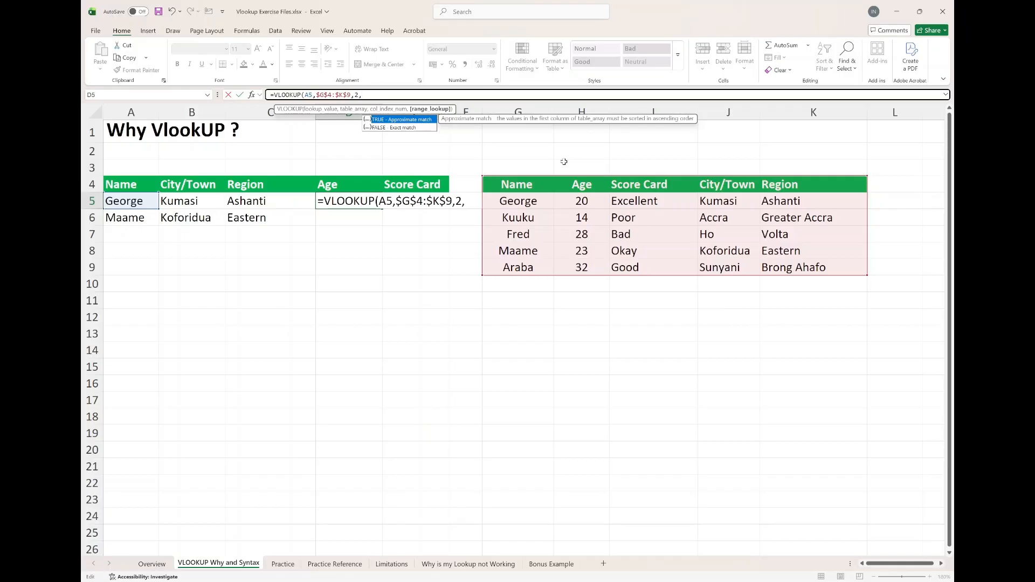
key("Down")
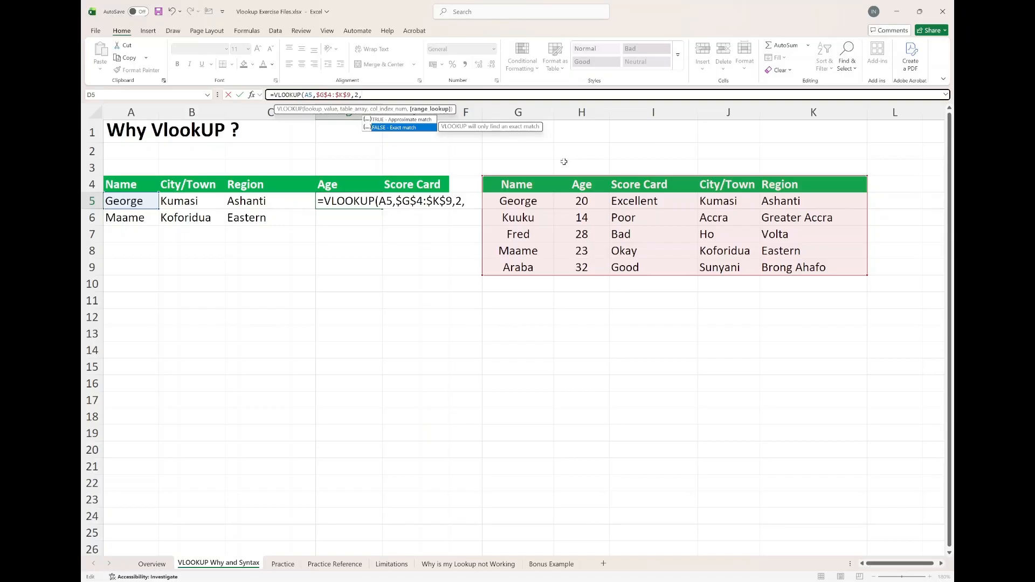
key("Tab")
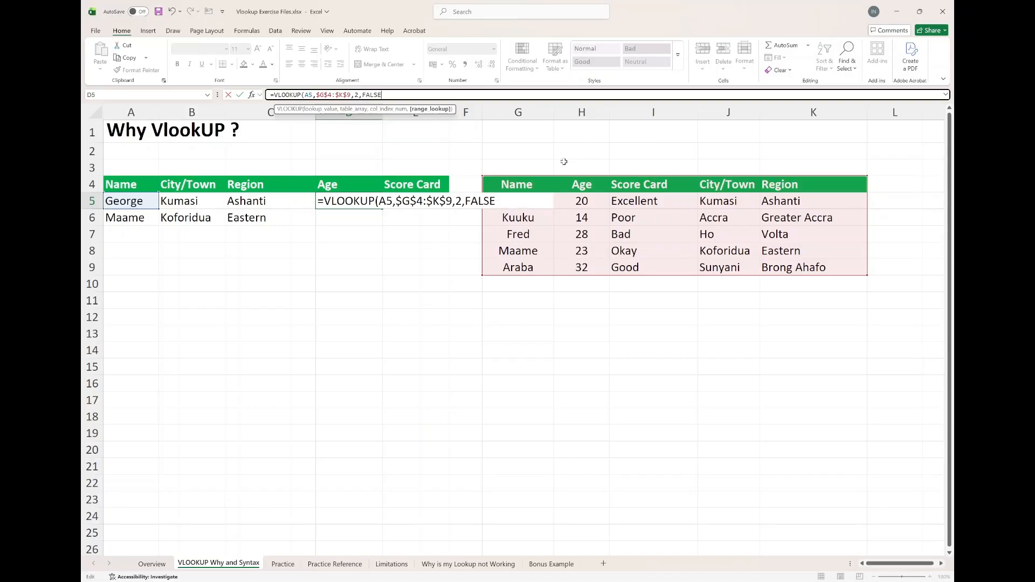
type(")")
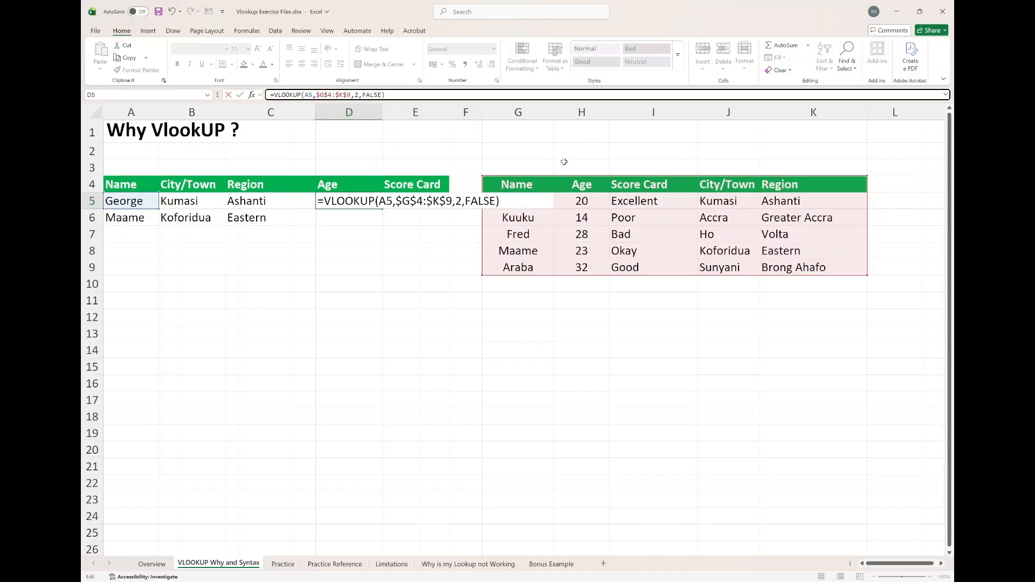
key("Return")
key("Up")
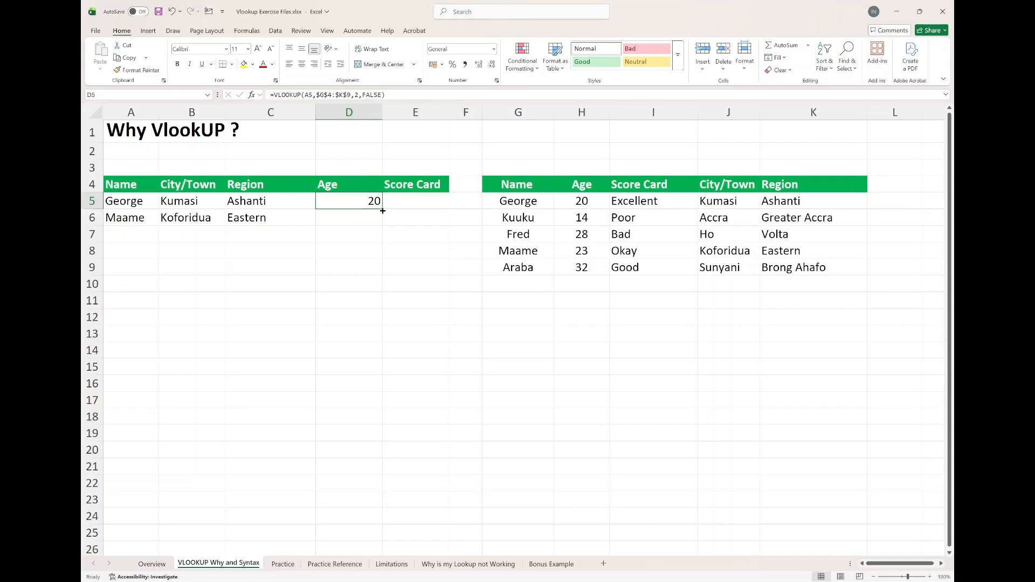
left_click_drag(383, 210, 383, 220)
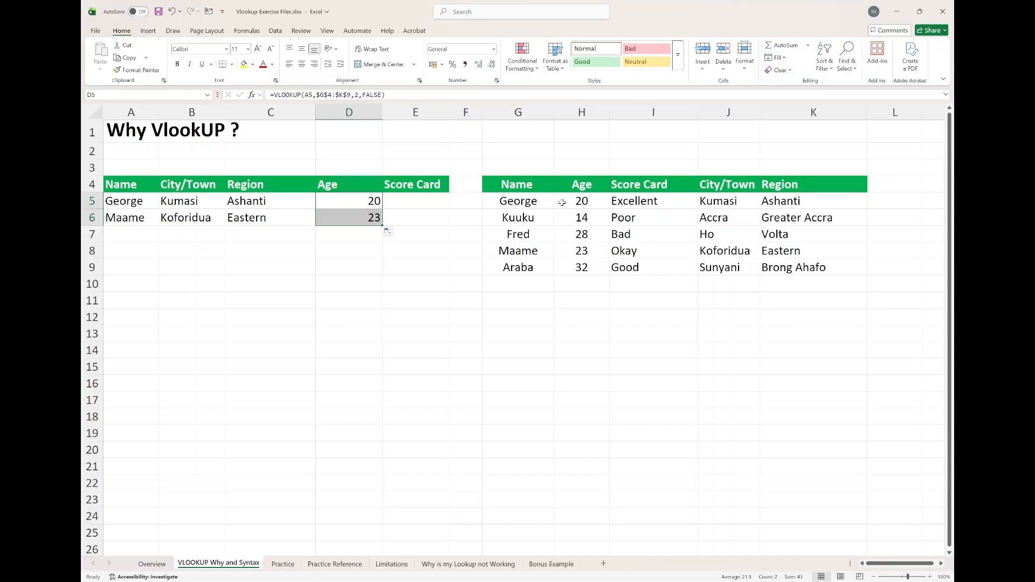
Step: Start a VLOOKUP formula in the first Score Card cell, E5, with A5 as the lookup value
left_click(426, 202)
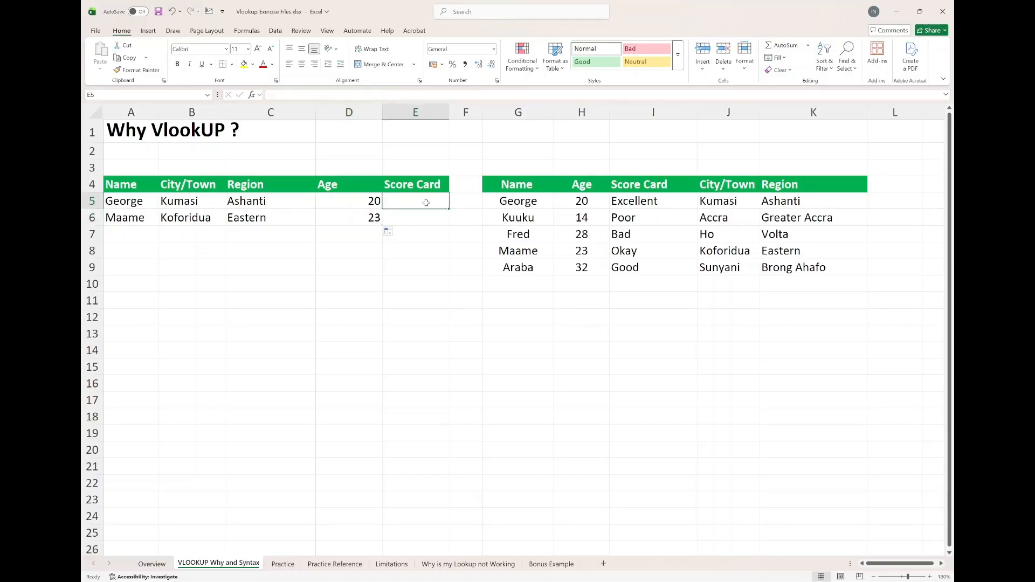
double_click(426, 203)
type("=")
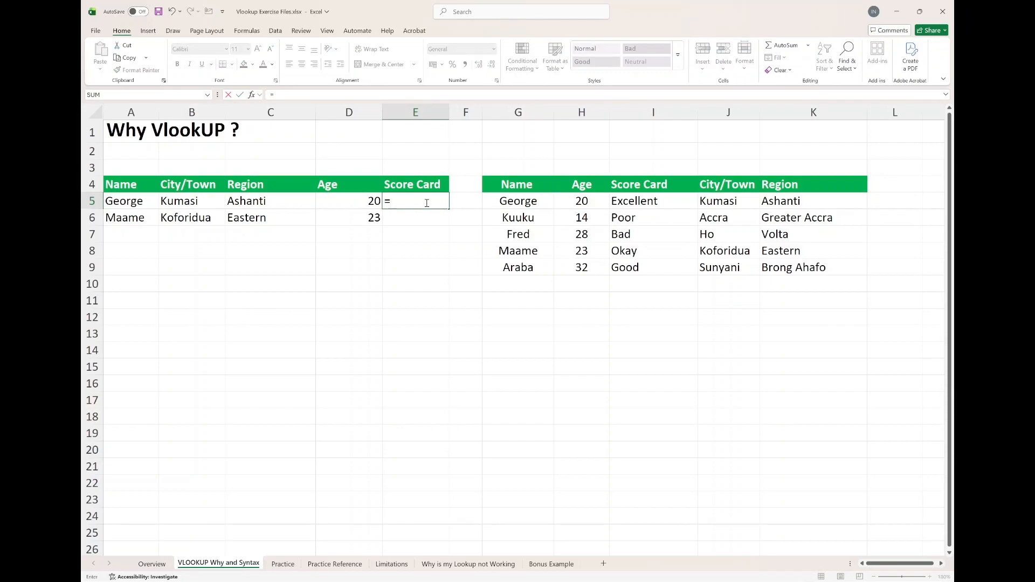
type("vloo")
key("Tab")
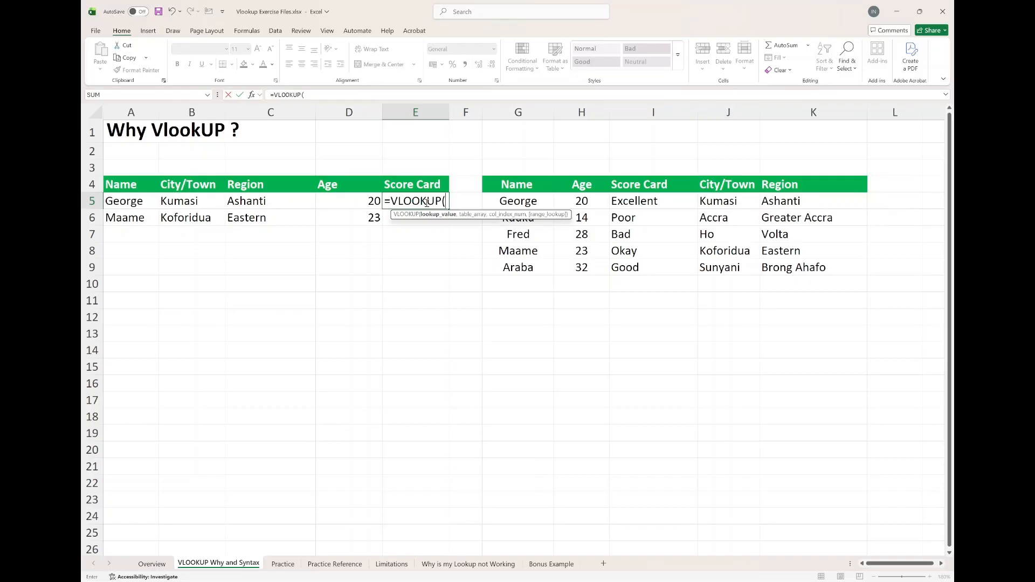
left_click(140, 200)
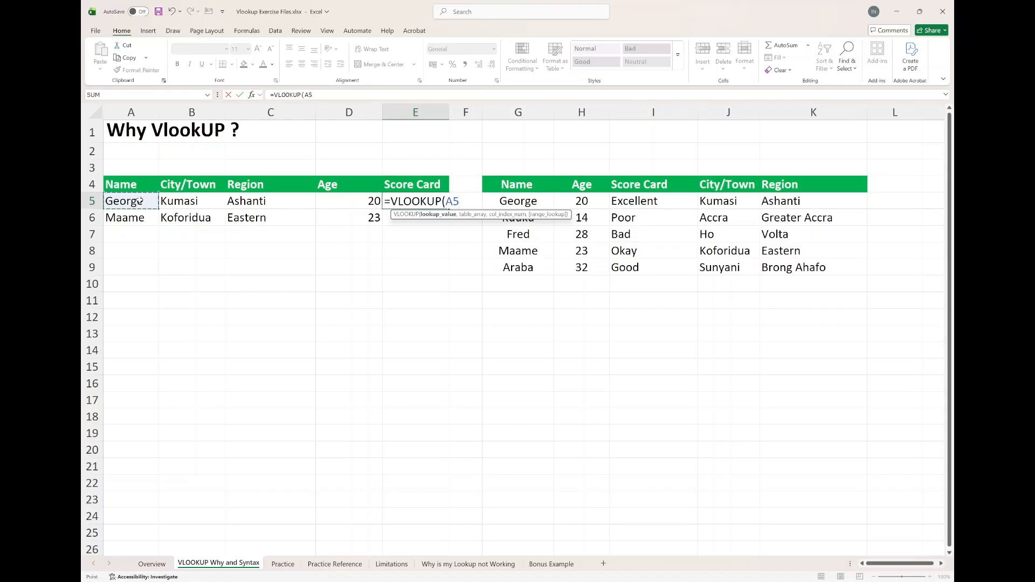
type(",")
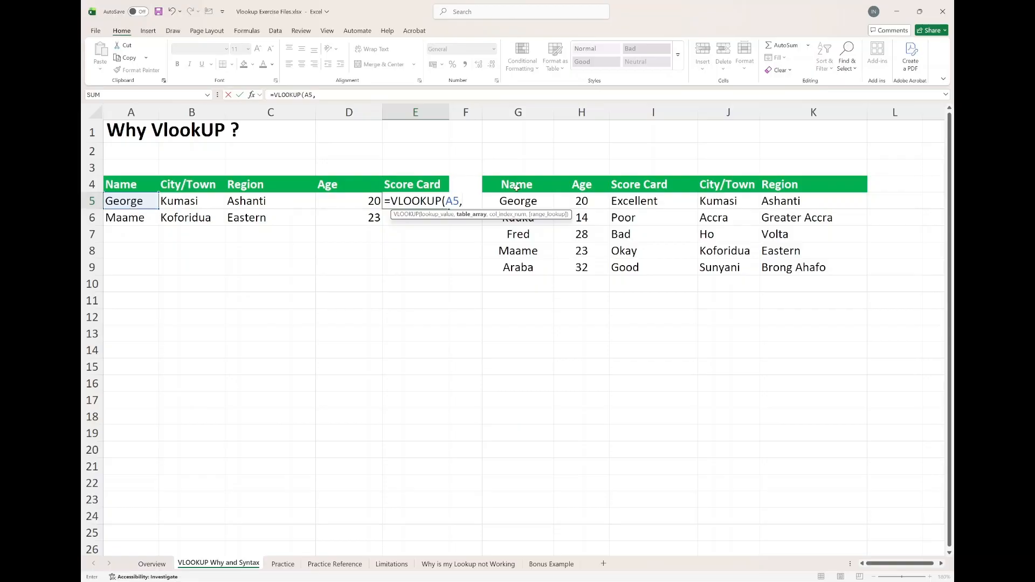
Step: Add the reference table G4:K9 as the E5 formula's table array and lock it as $G$4:$K$9
left_click_drag(516, 187, 788, 262)
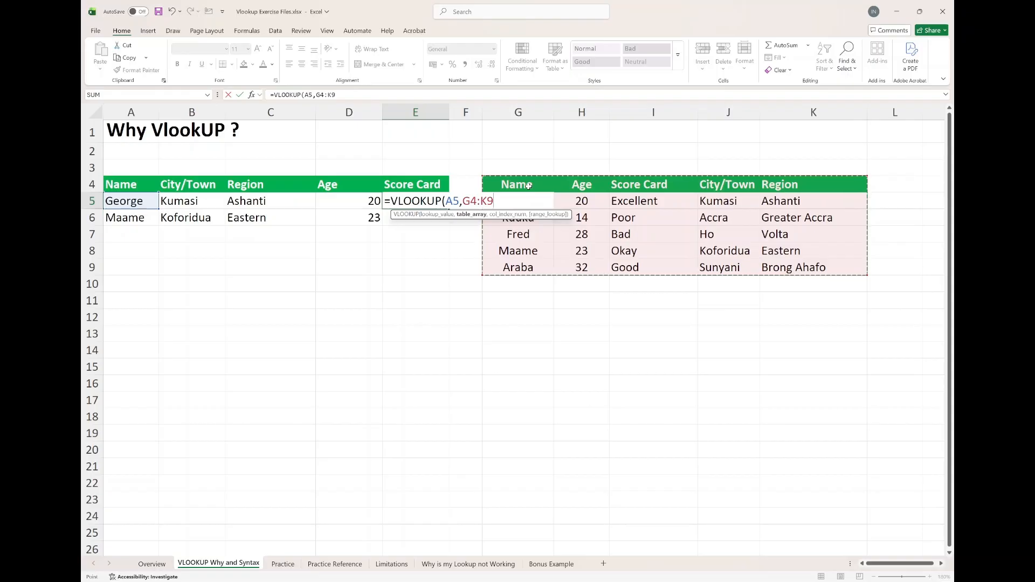
left_click_drag(529, 185, 545, 267)
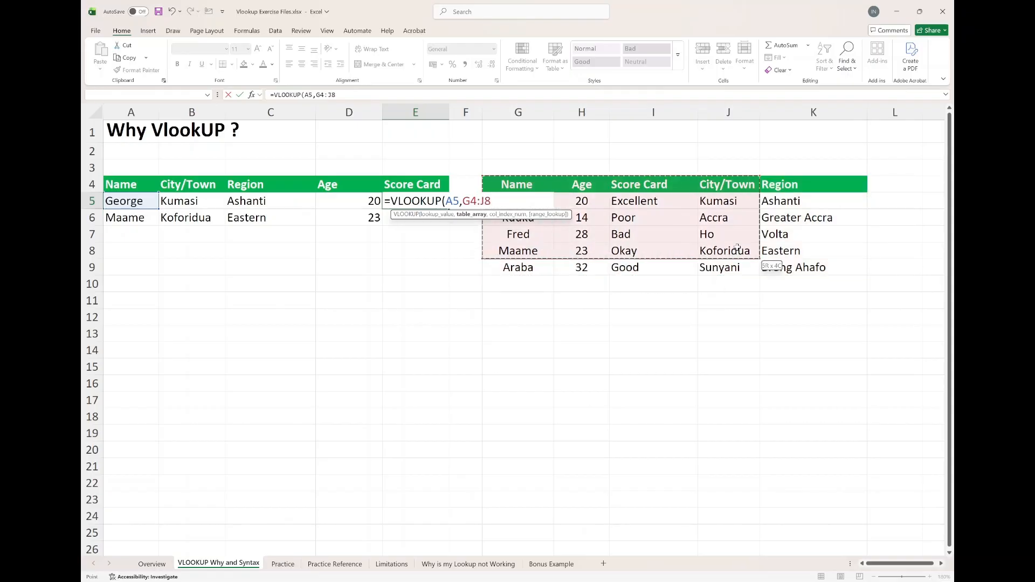
left_click_drag(778, 261, 778, 261)
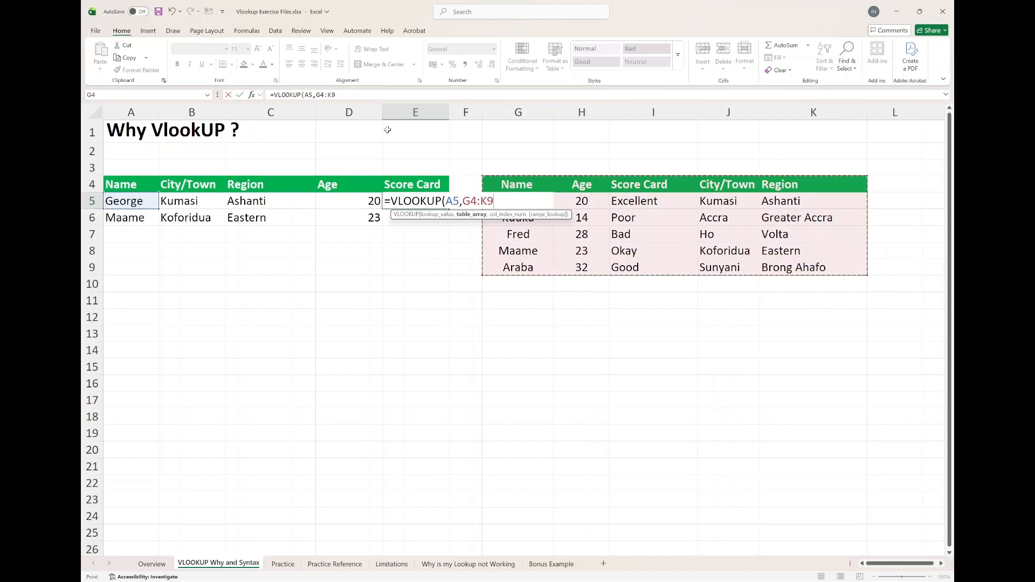
left_click_drag(335, 95, 316, 96)
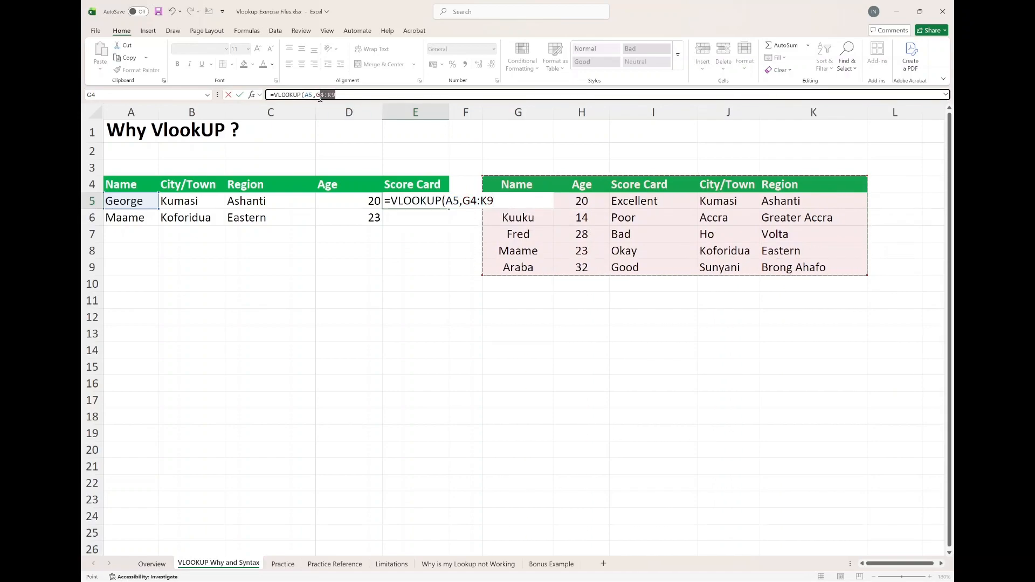
key("F4")
Step: Finish the E5 VLOOKUP with column index 3 and exact match FALSE
type(",")
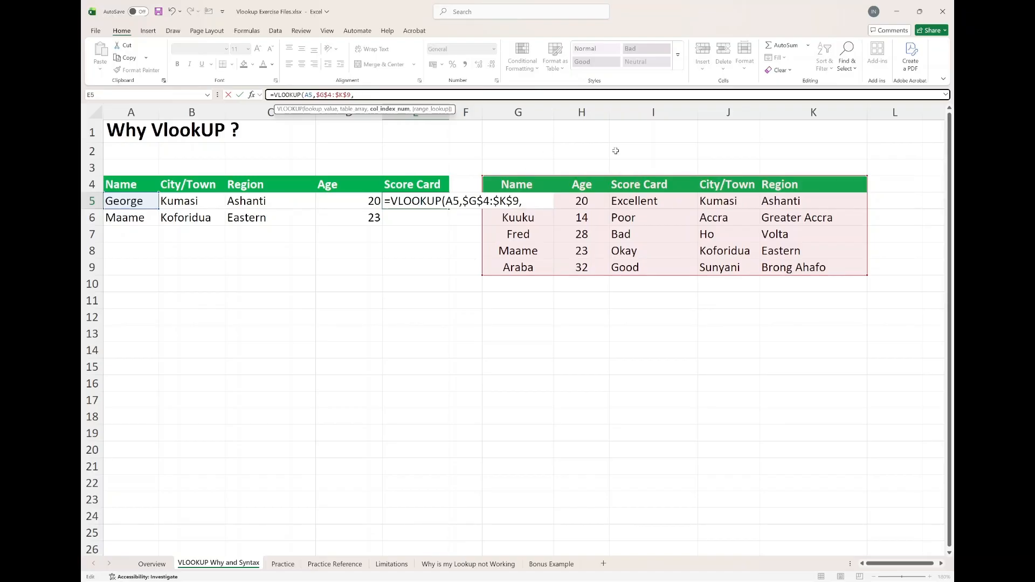
type("3,")
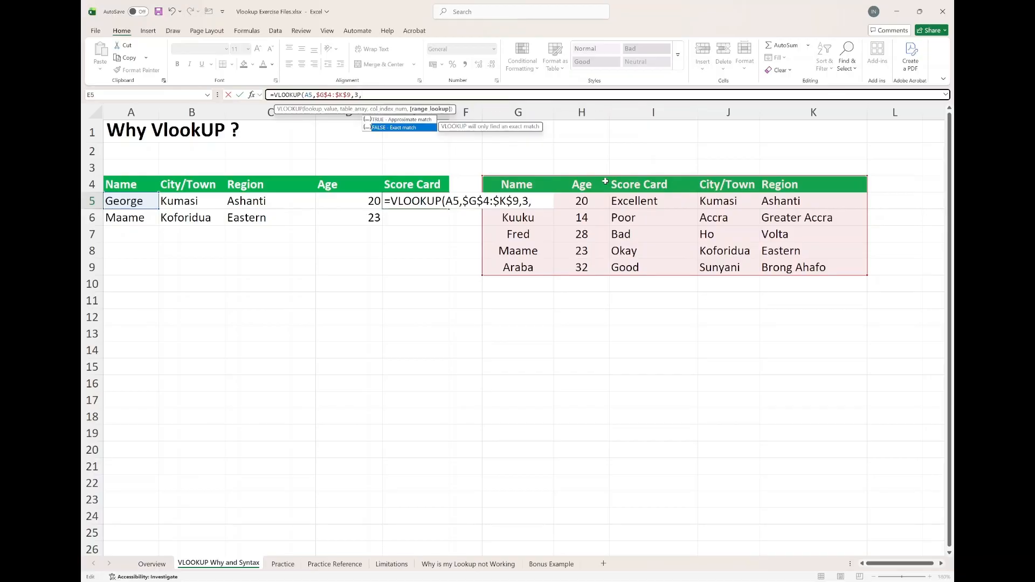
double_click(406, 128)
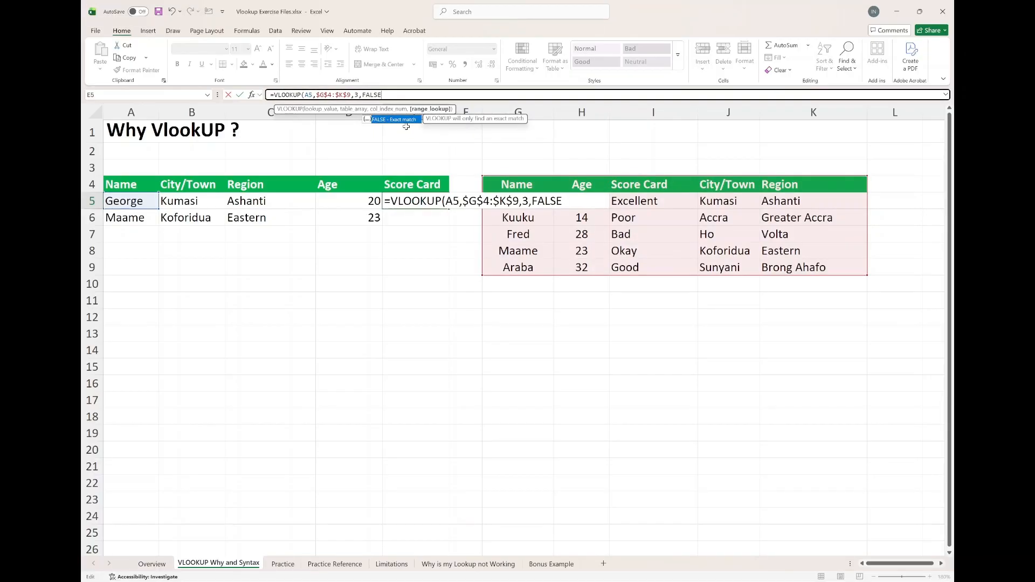
type(")")
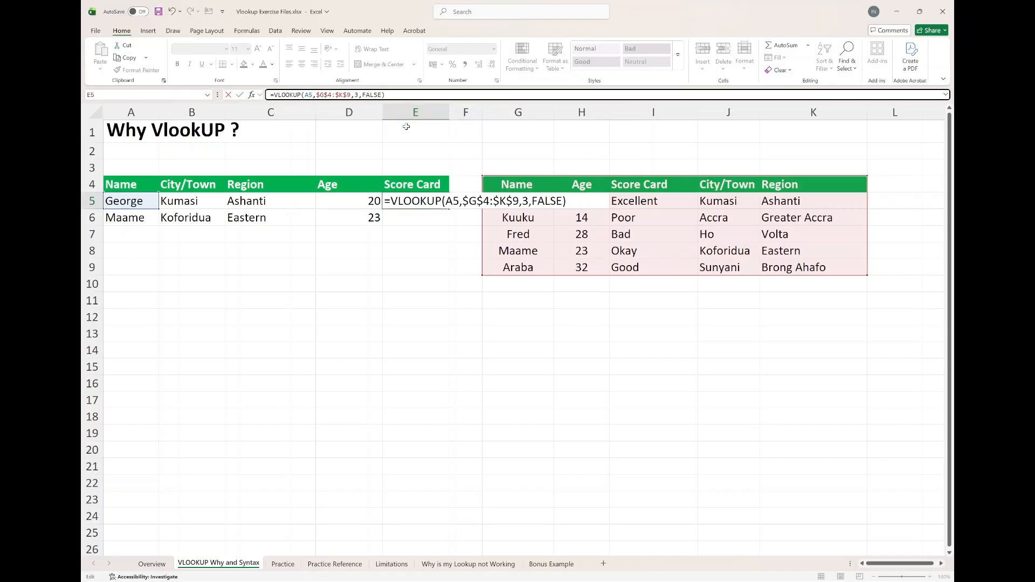
key("Return")
key("Up")
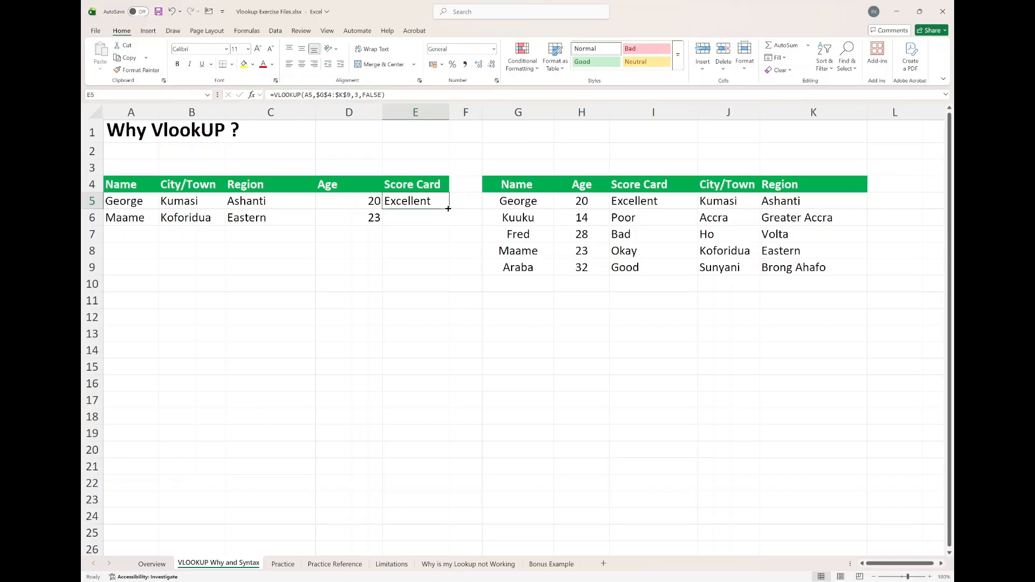
Step: Fill the Score Card formula from E5 down to E6 and inspect the references in the copied formula
left_click_drag(449, 209, 449, 223)
double_click(412, 217)
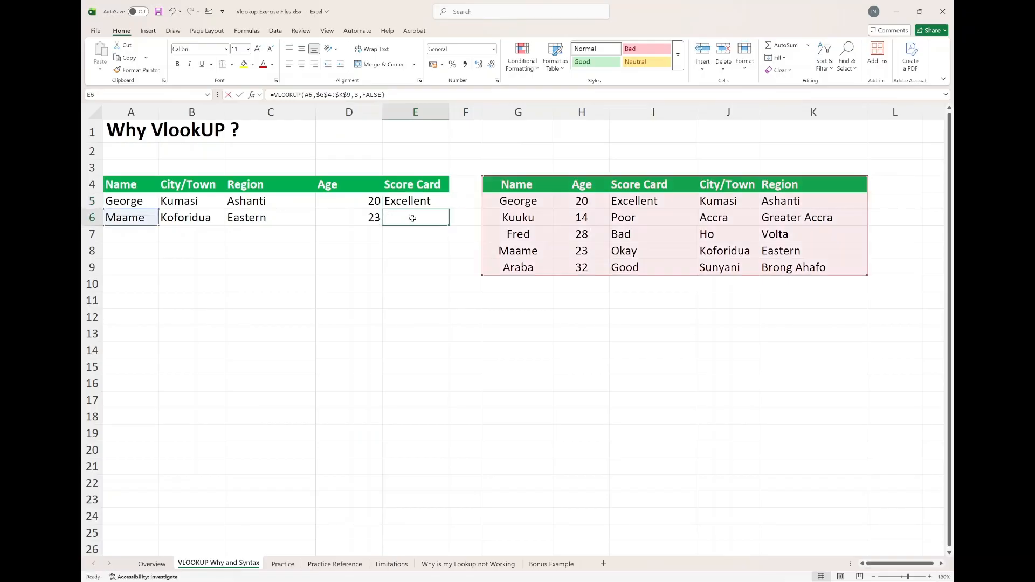
key("Escape")
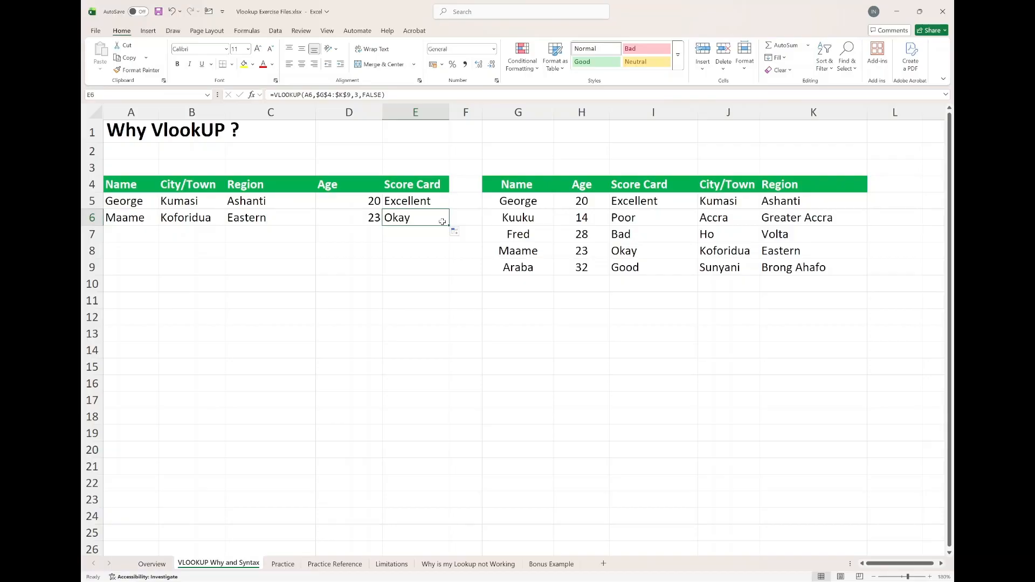
Step: On the Practice sheet, start a VLOOKUP in the first Department cell, B4, with the employee ID in A4 as lookup value
key("ctrl+Page_Down")
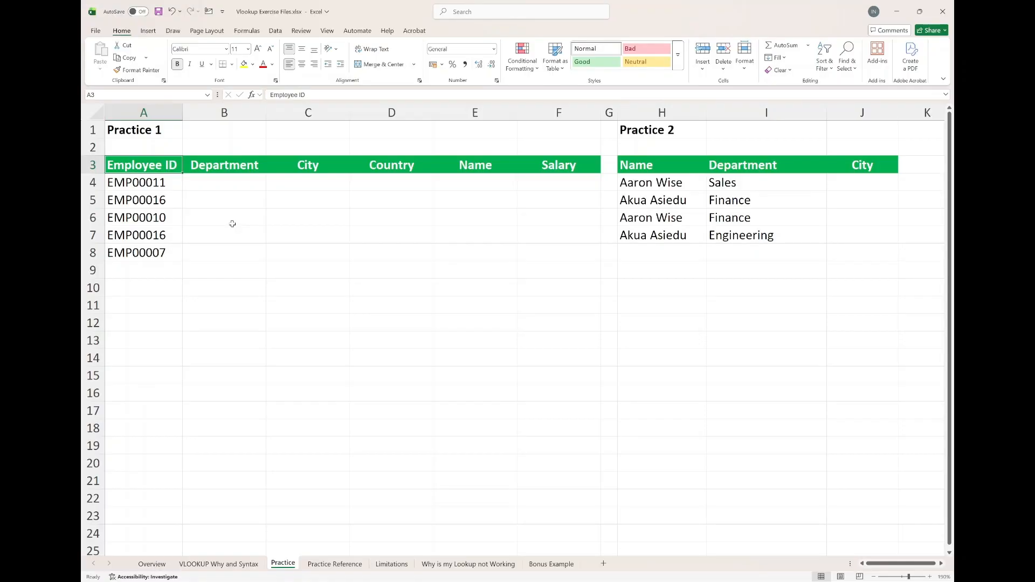
left_click(332, 564)
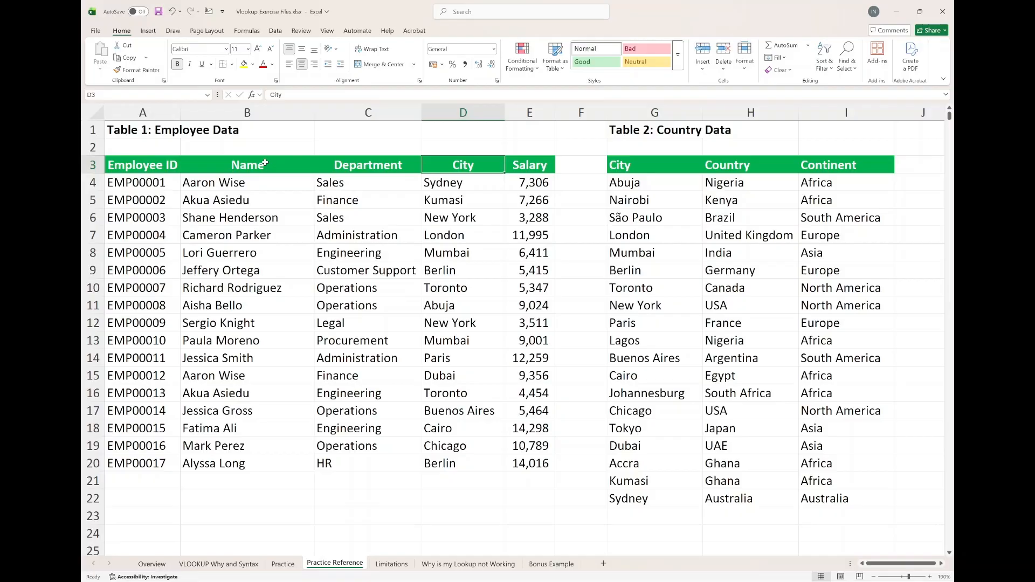
left_click(285, 563)
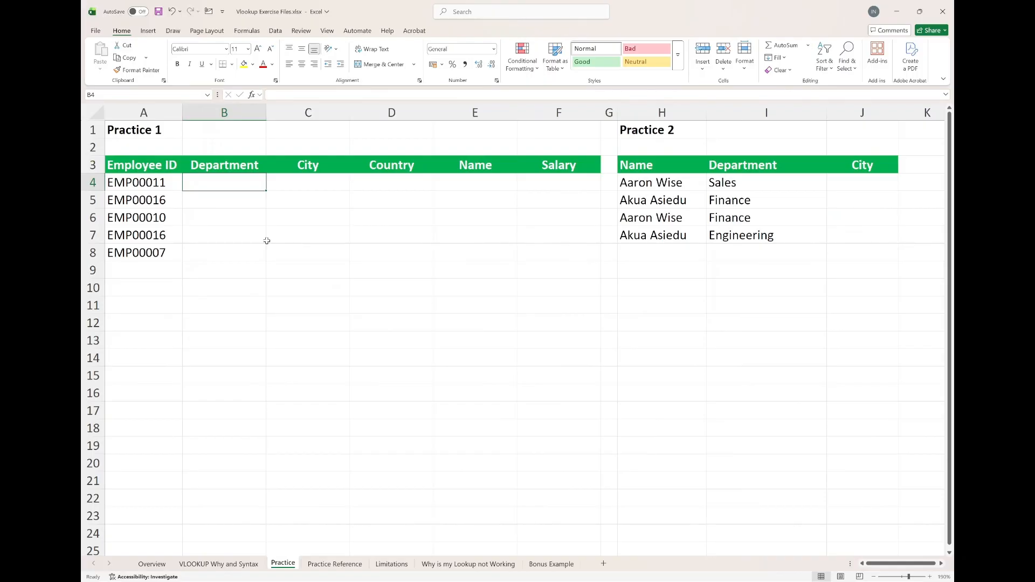
type("=")
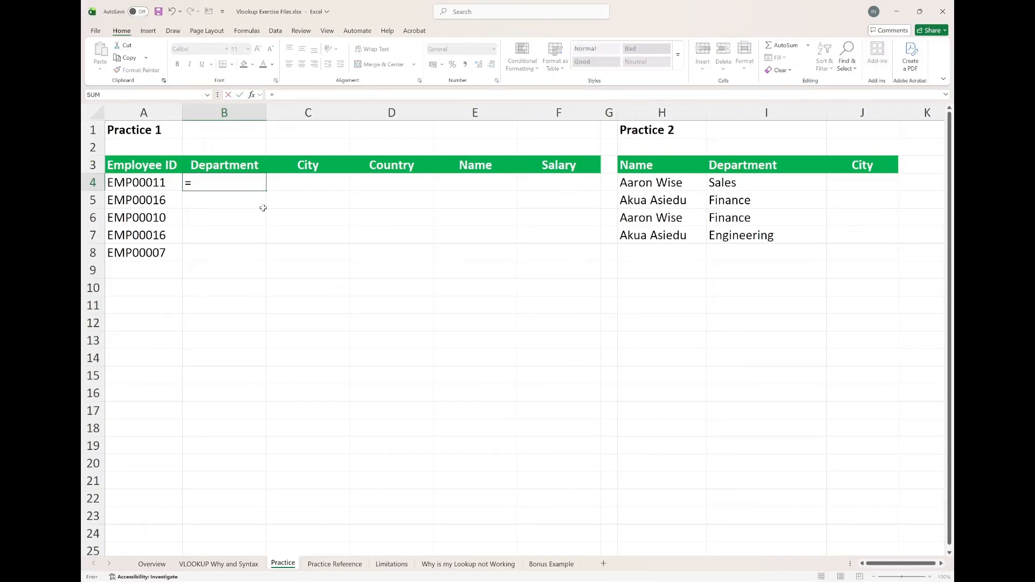
type("vlo")
key("Tab")
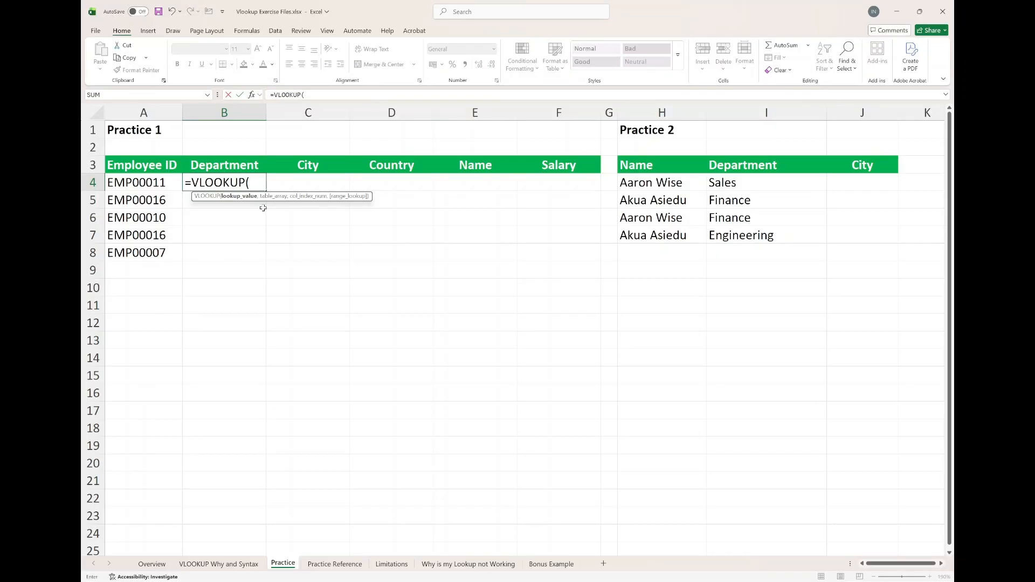
left_click(127, 182)
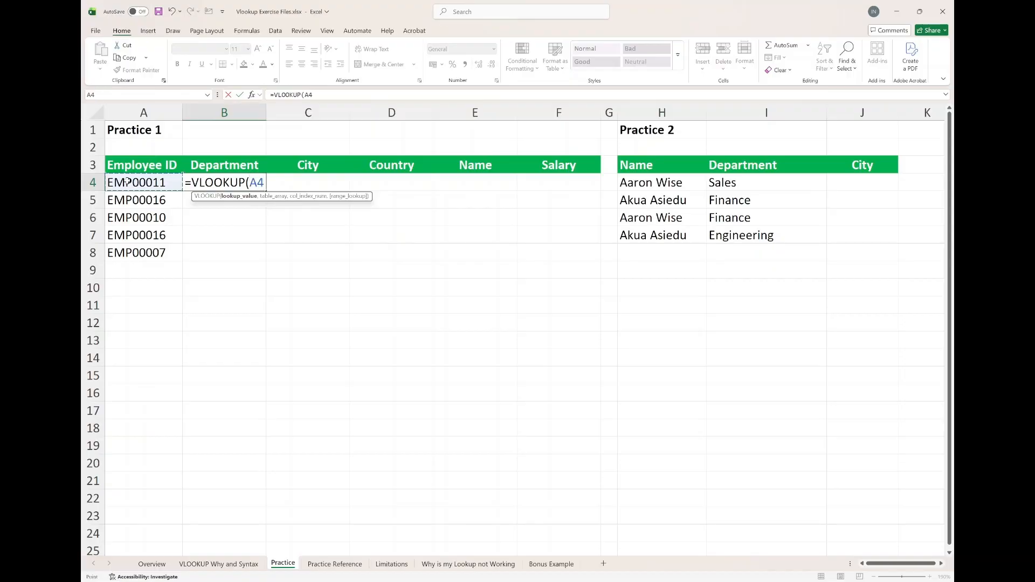
type(",")
Step: Use the Employee Data table A3:E20 on the Practice Reference sheet as the B4 table array and lock it as $A$3:$E$20
left_click(332, 564)
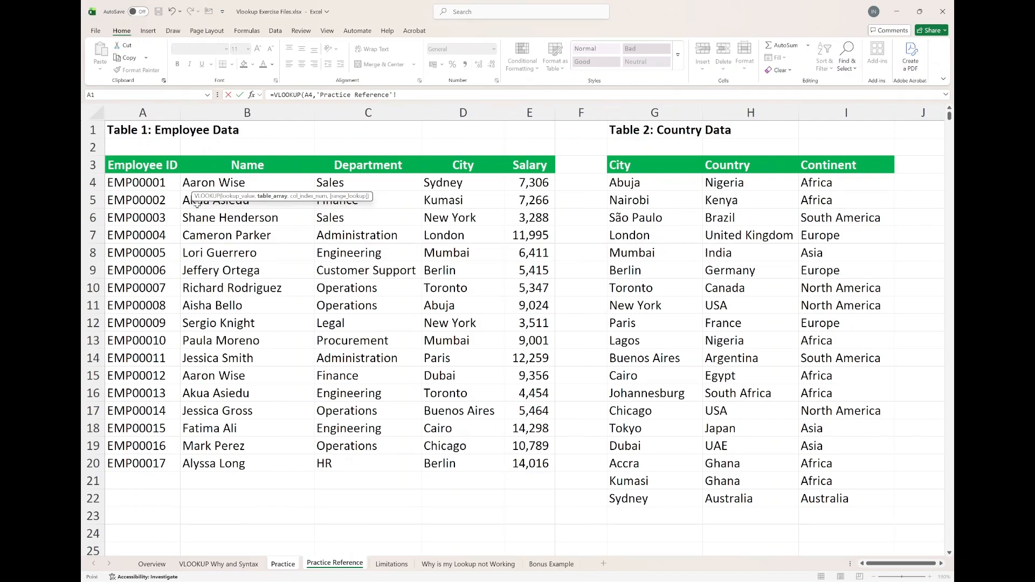
left_click_drag(153, 167, 157, 459)
left_click_drag(156, 459, 534, 465)
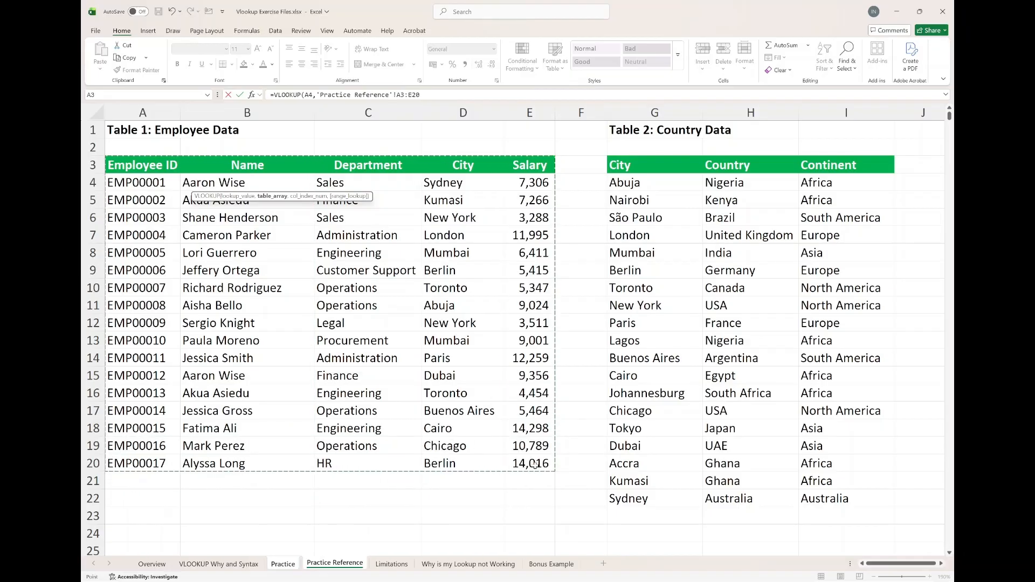
left_click(426, 95)
left_click_drag(425, 95, 398, 94)
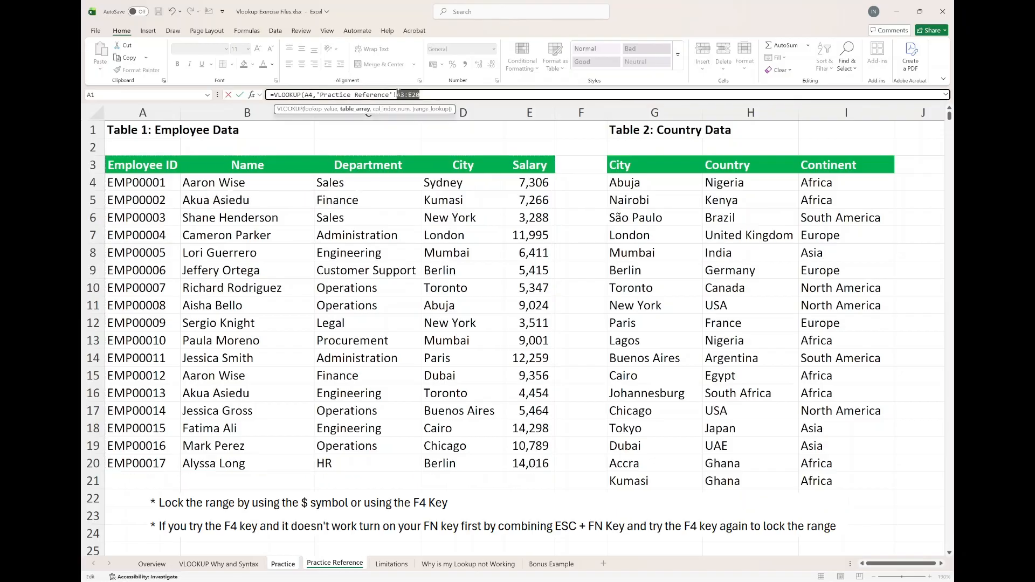
key("F4")
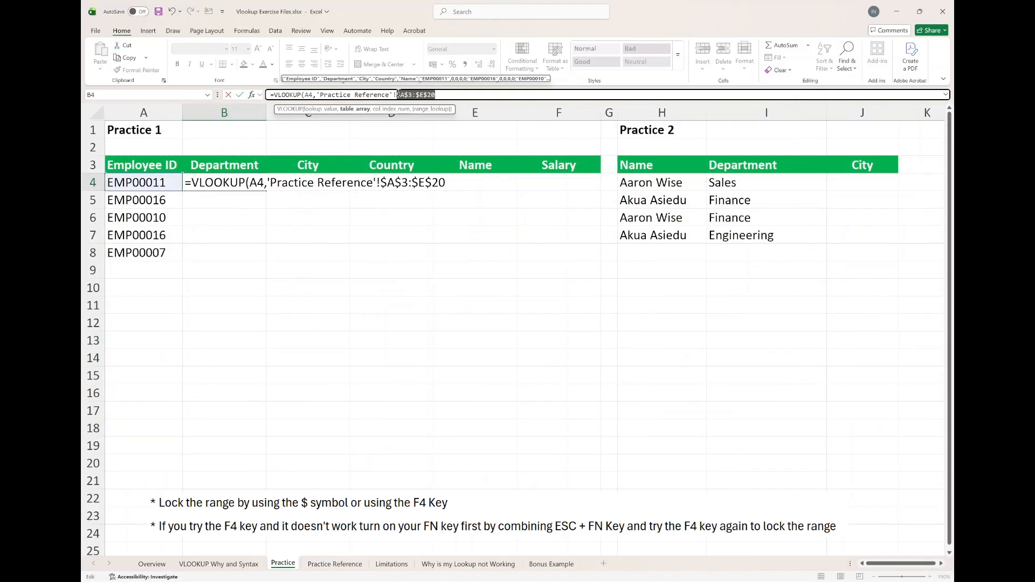
Step: Complete the B4 VLOOKUP with column index 3 and exact match FALSE, removing any stray sheet reference from the column index argument
left_click(448, 96)
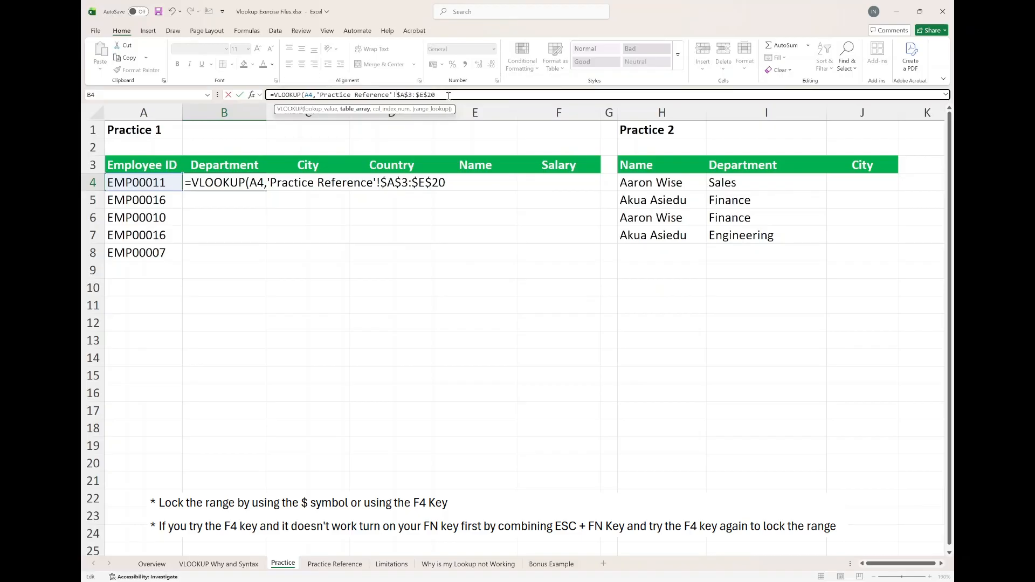
type(",")
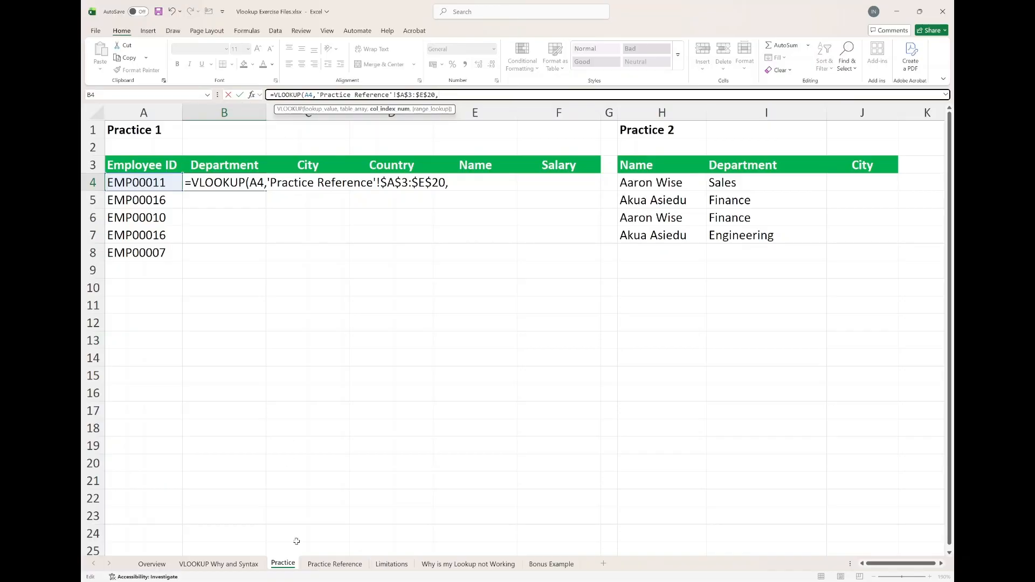
left_click(324, 564)
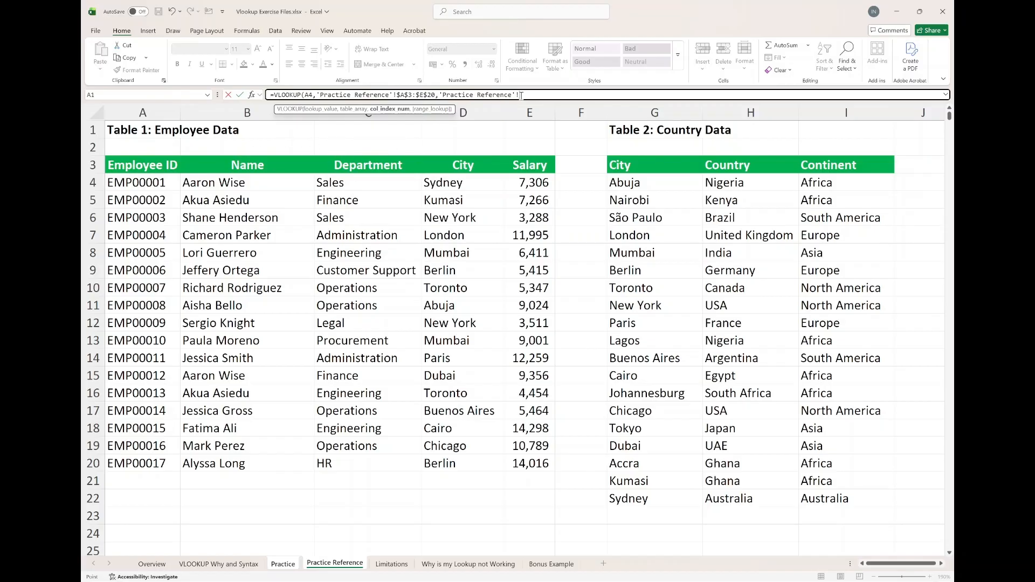
left_click_drag(519, 94, 444, 94)
key("BackSpace")
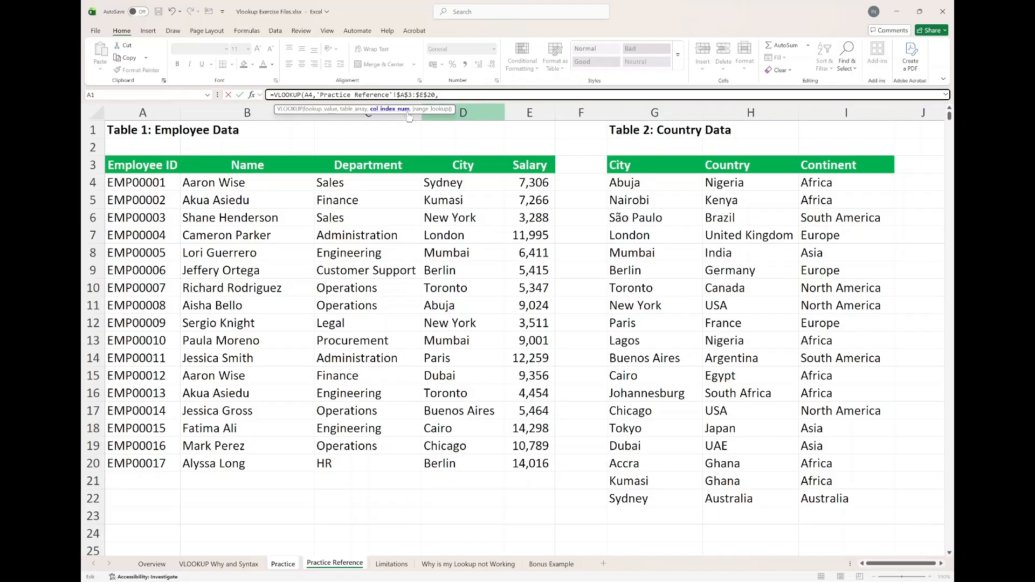
type("3,")
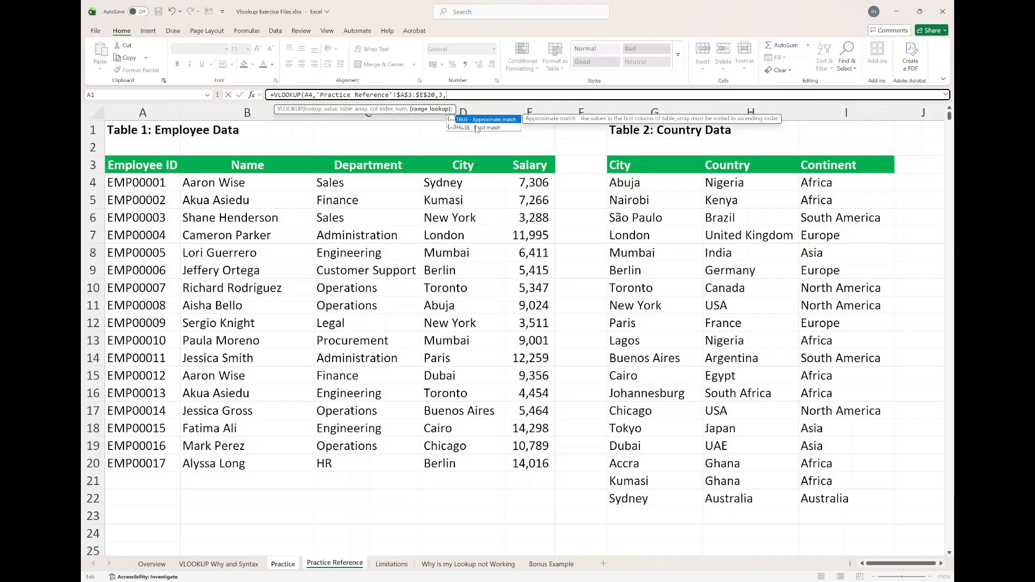
double_click(476, 128)
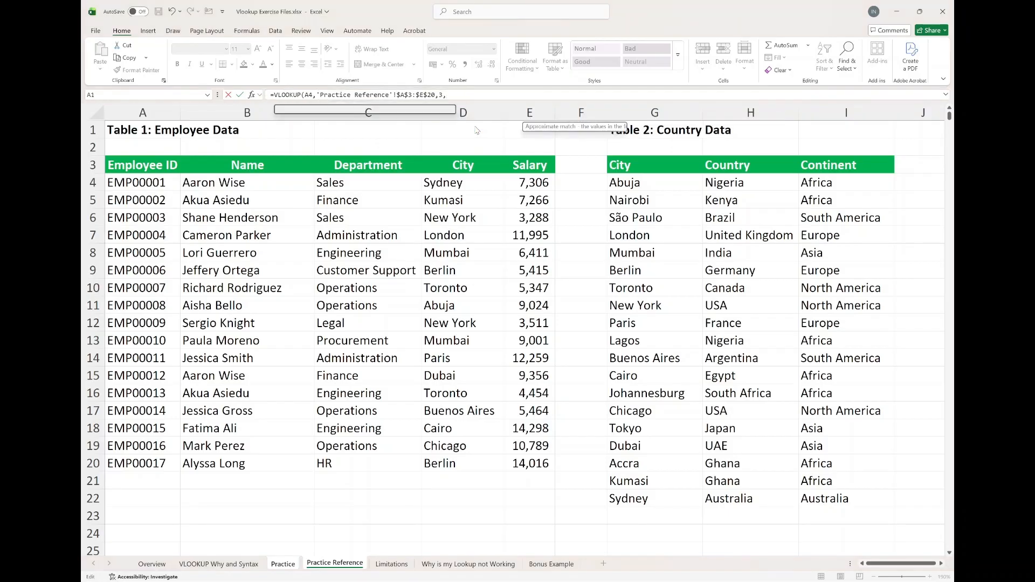
type(")")
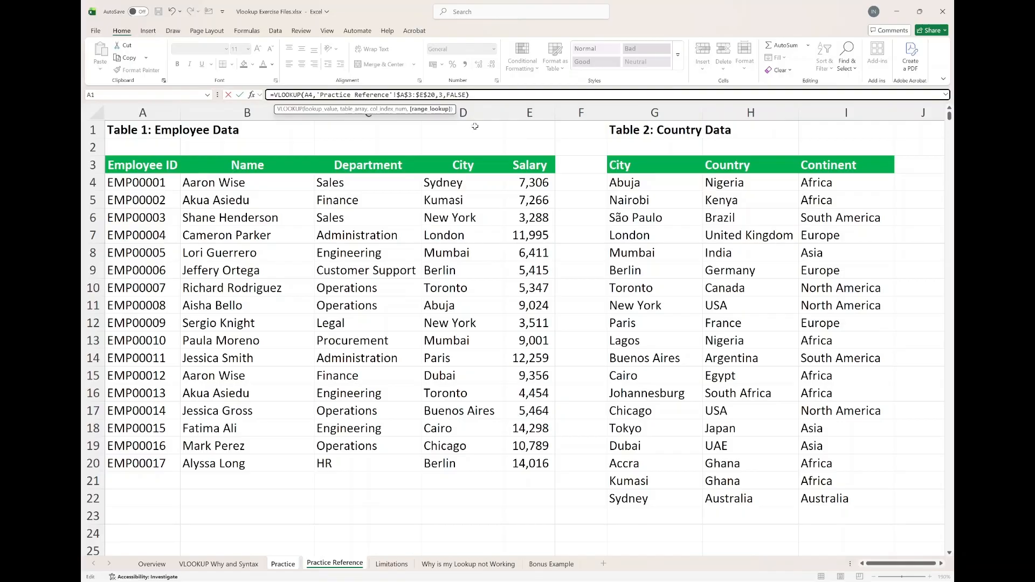
key("Return")
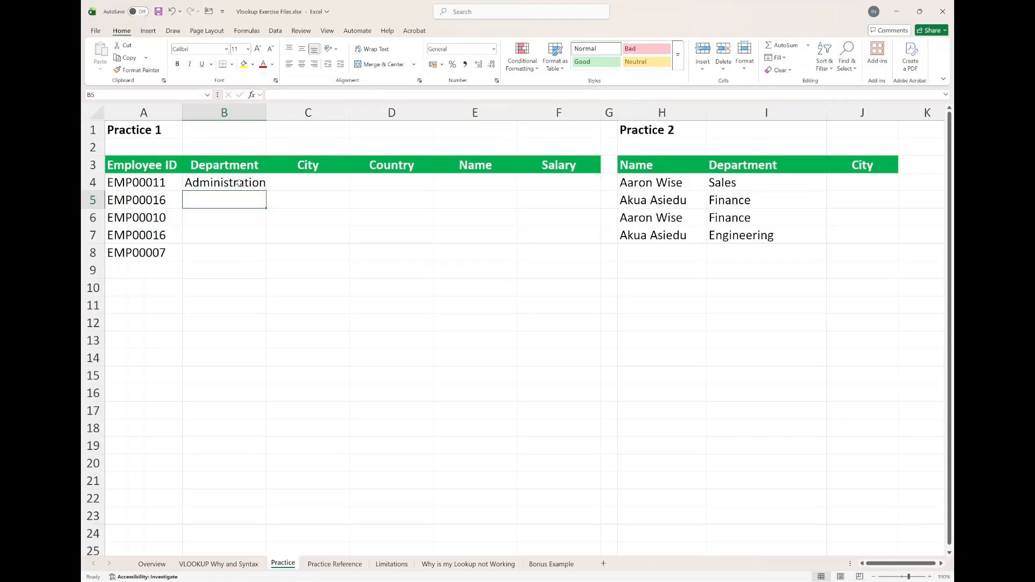
Step: Check the B4 department against the matching employee's row in the Employee Data table on the Practice Reference sheet
left_click(329, 563)
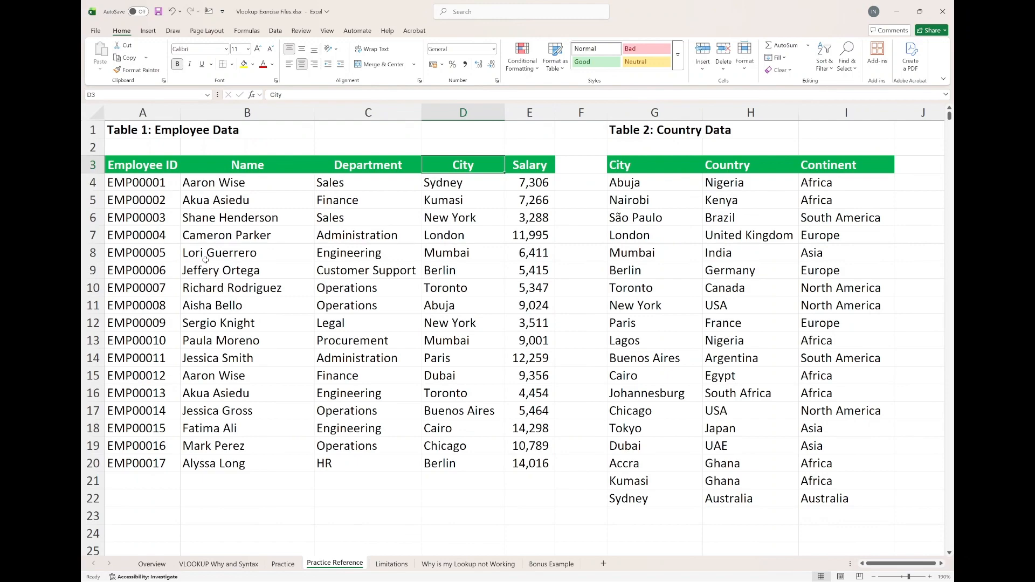
left_click(283, 564)
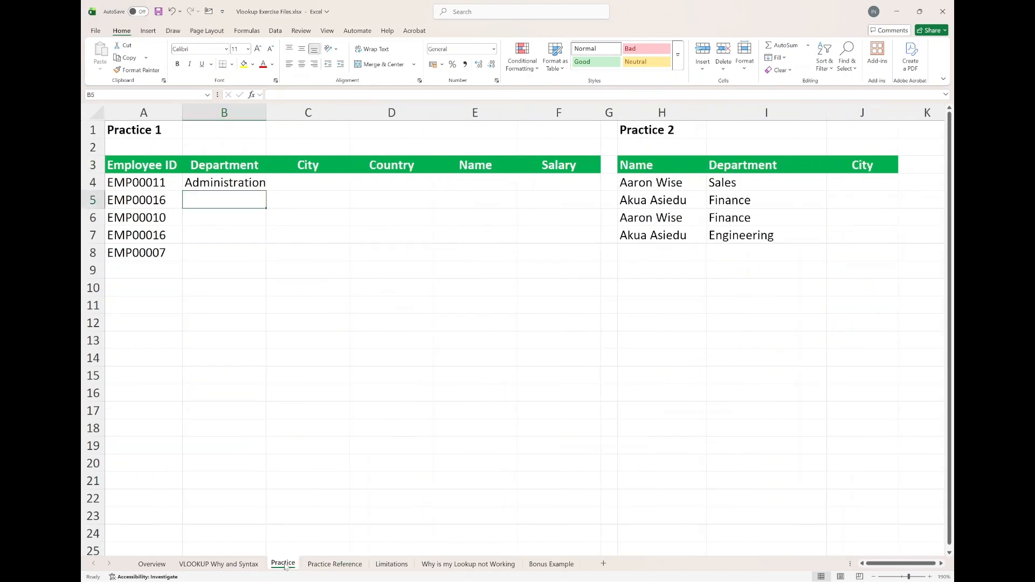
left_click(322, 565)
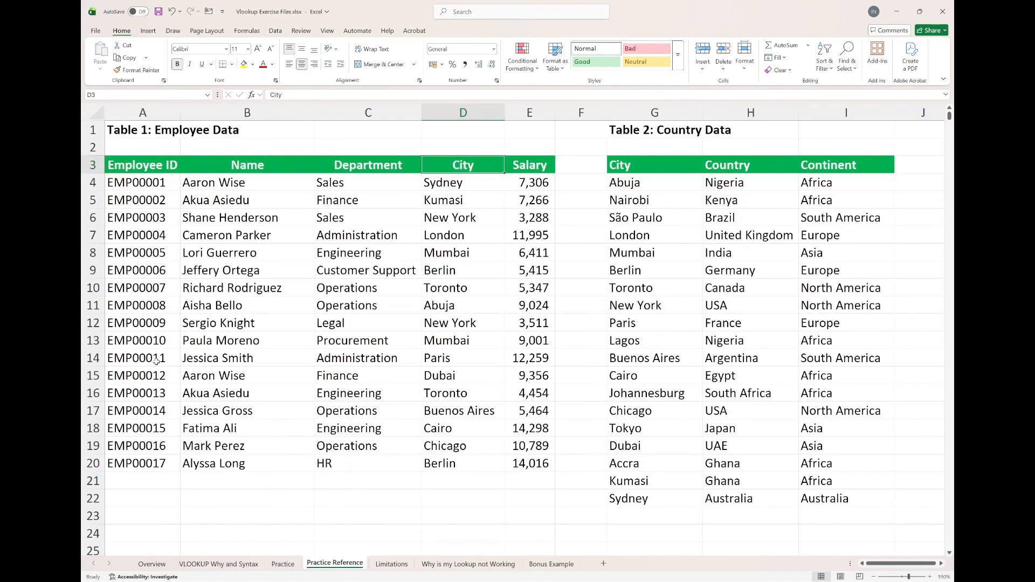
left_click(335, 361)
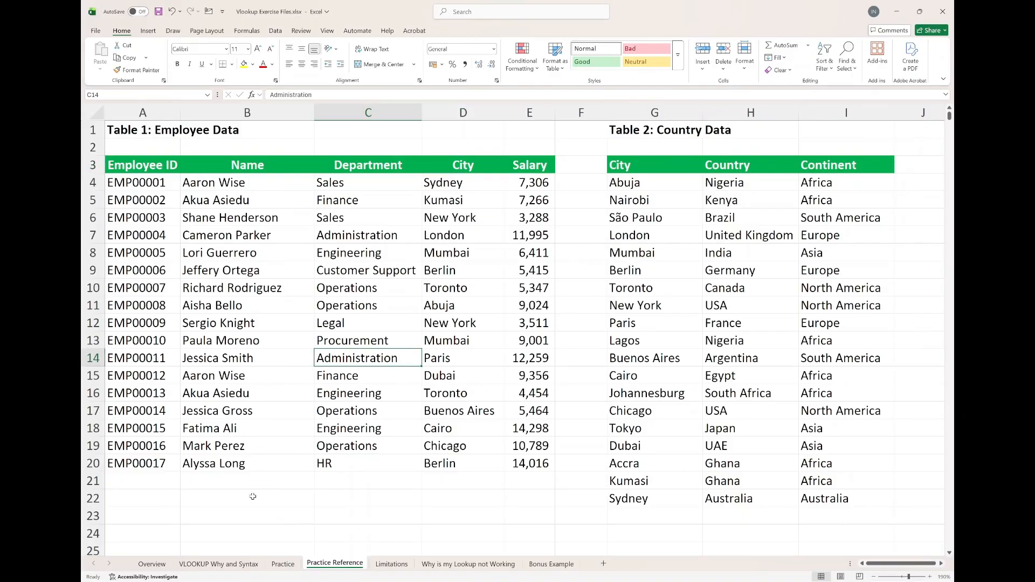
left_click(283, 564)
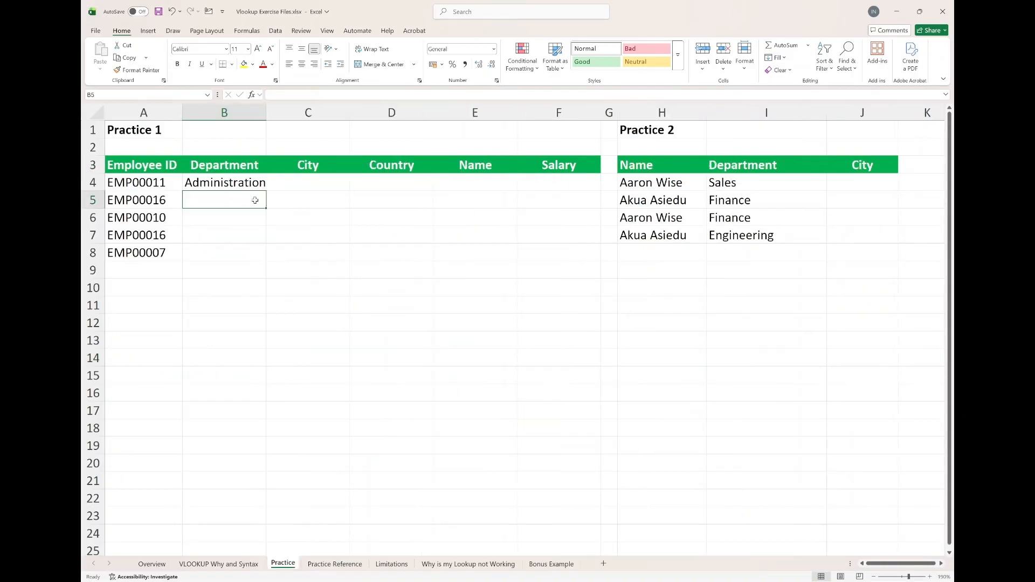
Step: Fill the Department formula from B4 down to B8 and check the filled results against the Practice Reference sheet
left_click(255, 183)
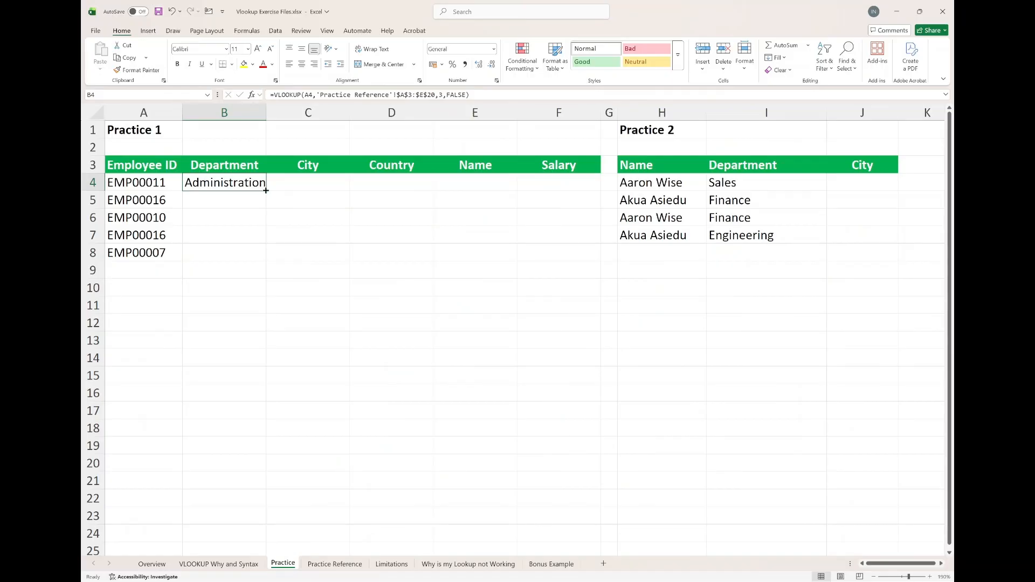
left_click_drag(266, 190, 260, 252)
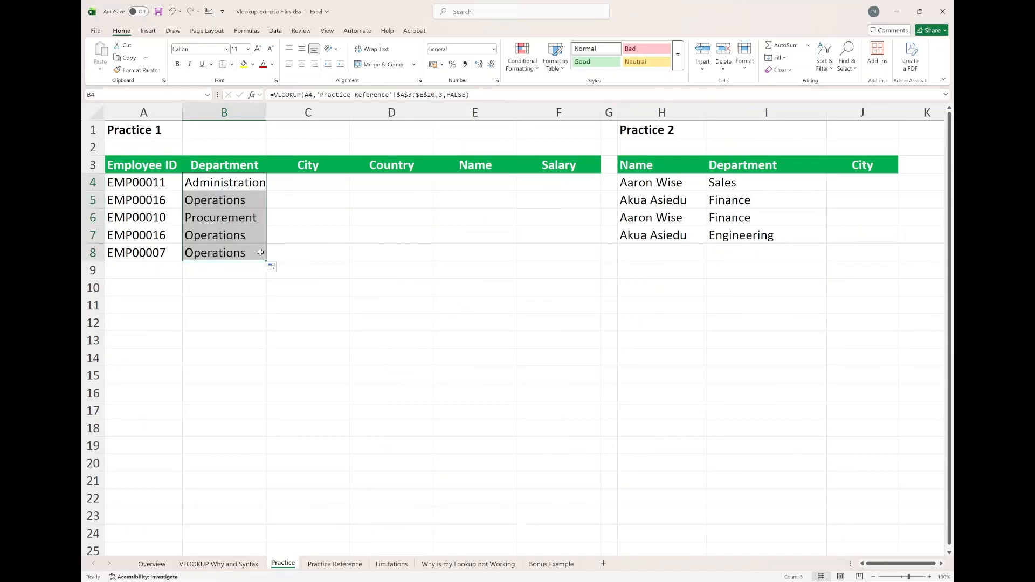
left_click(243, 180)
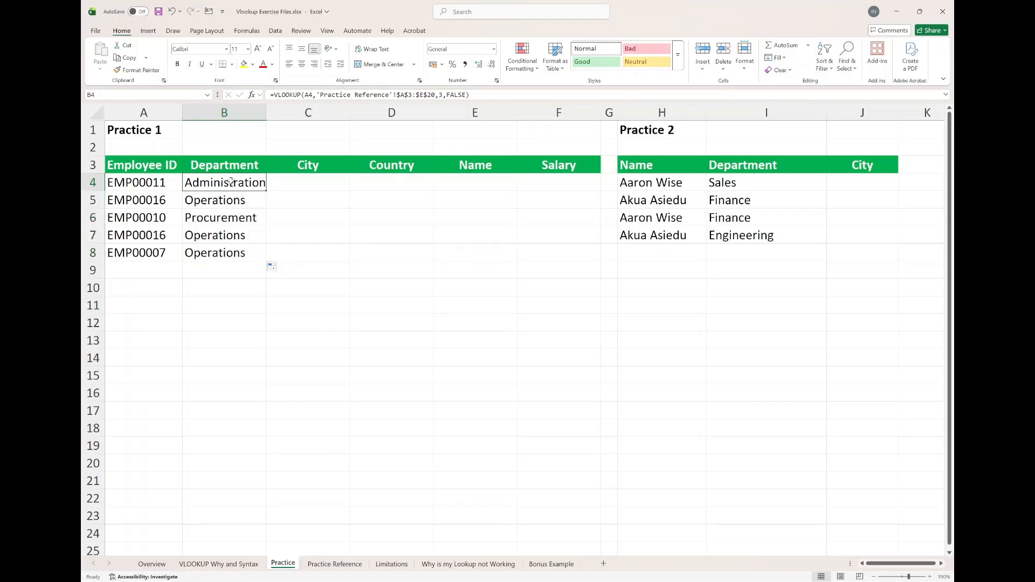
left_click(216, 255)
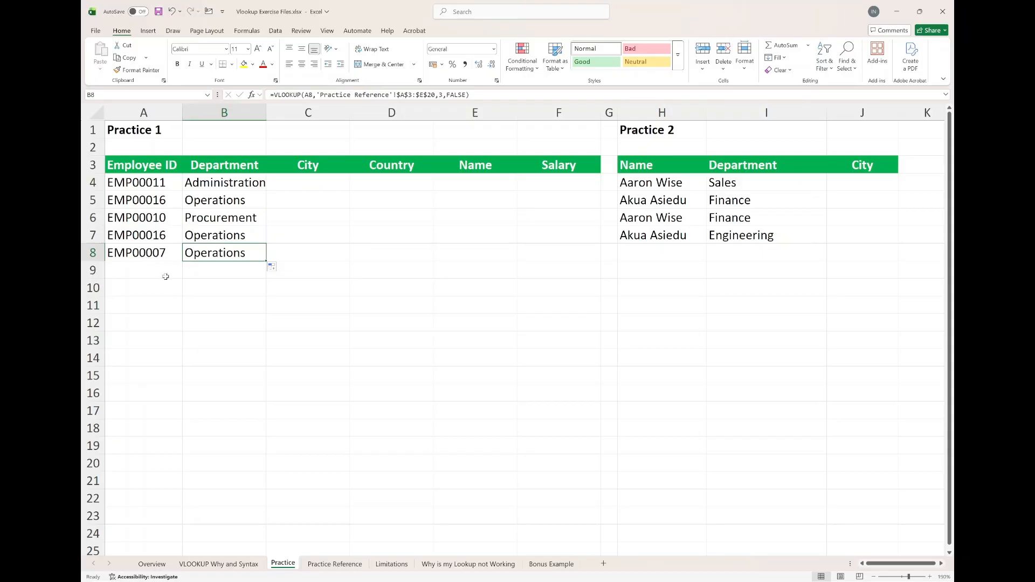
left_click(325, 564)
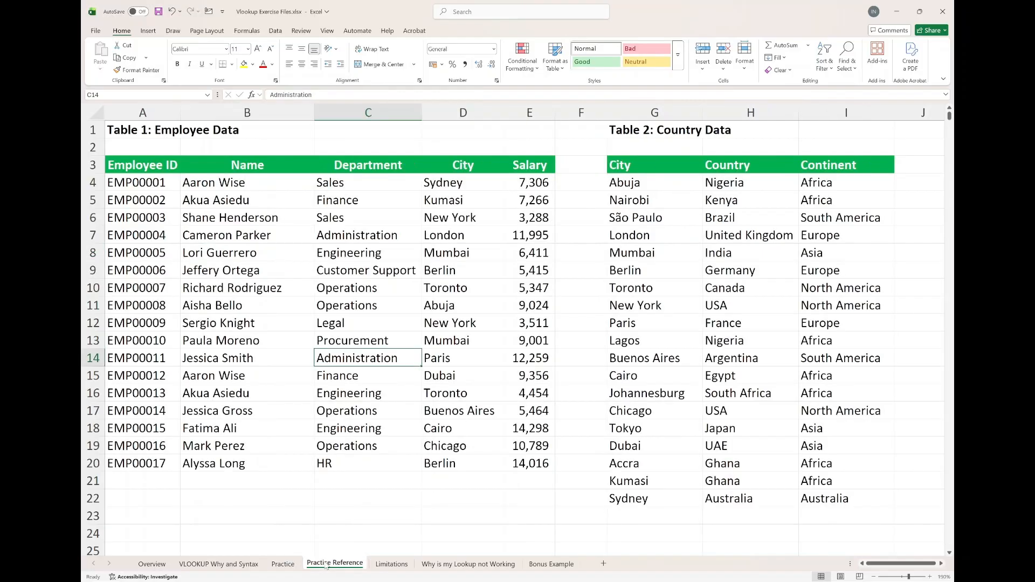
Step: Check the B8 department against the matching employee's row in the Employee Data table, then return to the Practice sheet
left_click(322, 289)
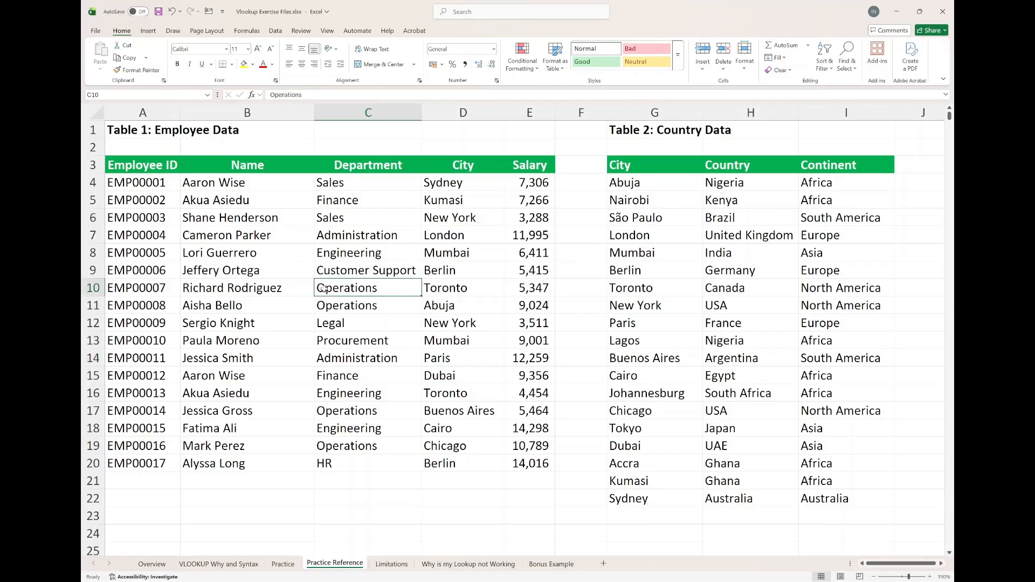
left_click(283, 564)
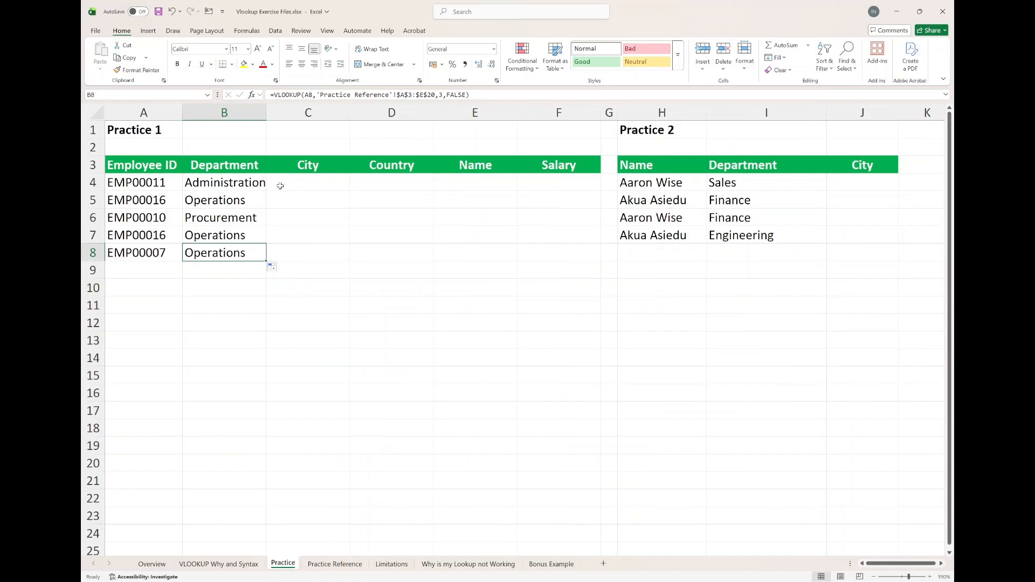
Step: Start a VLOOKUP formula in City cell C4 with the employee ID in A4 as the lookup value
left_click(298, 185)
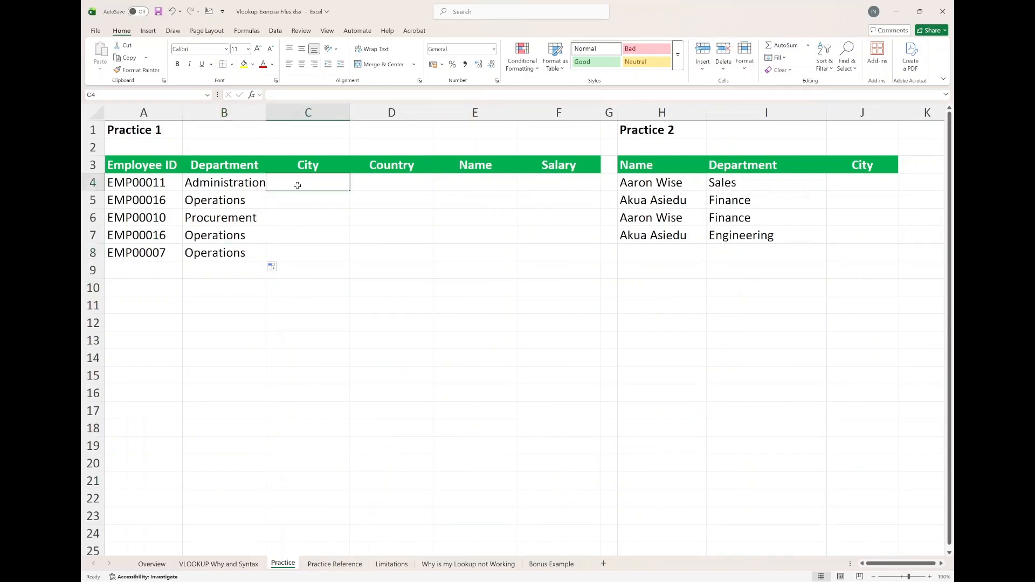
type("=")
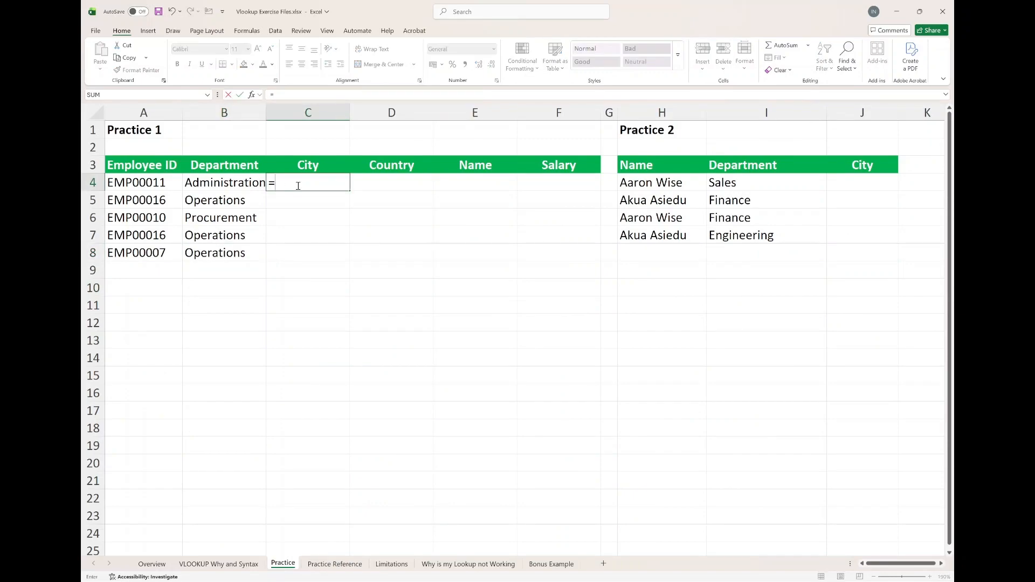
type("vlookup(")
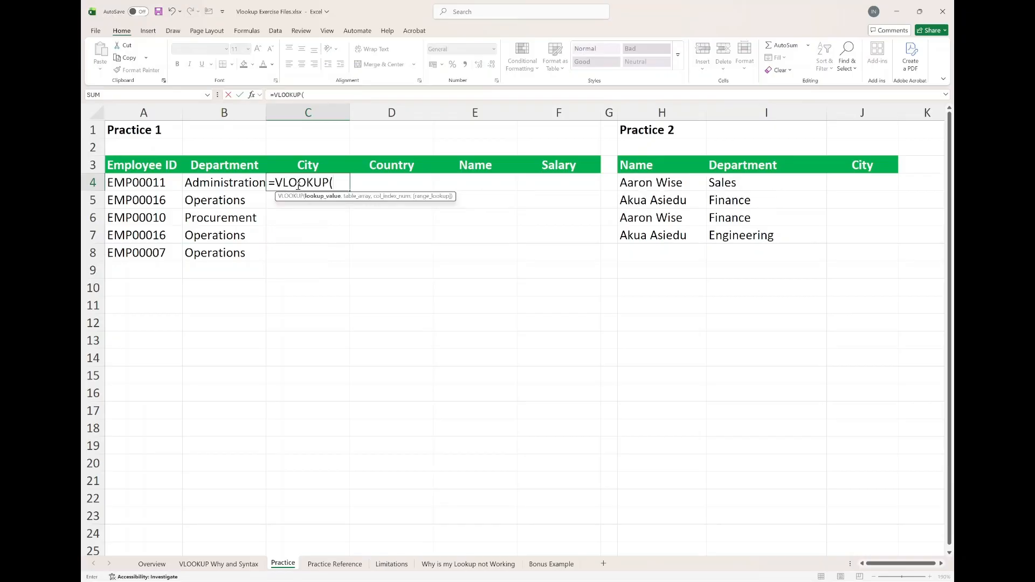
left_click(156, 179)
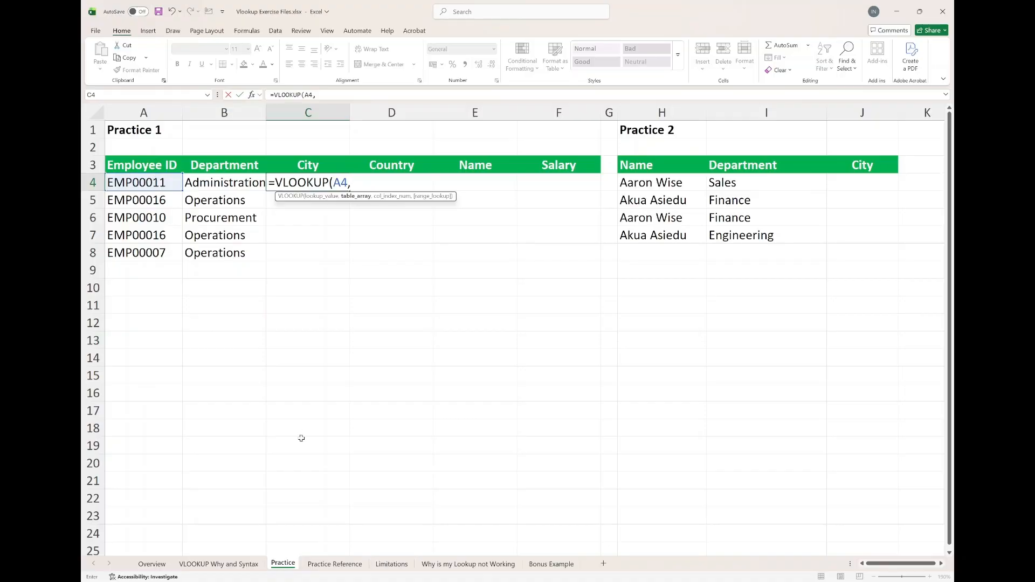
Step: Use the Employee Data table A3:E20 on the Practice Reference sheet as the C4 table array, locked as $A$3:$E$20
left_click(333, 563)
left_click(150, 168)
left_click_drag(219, 186, 534, 469)
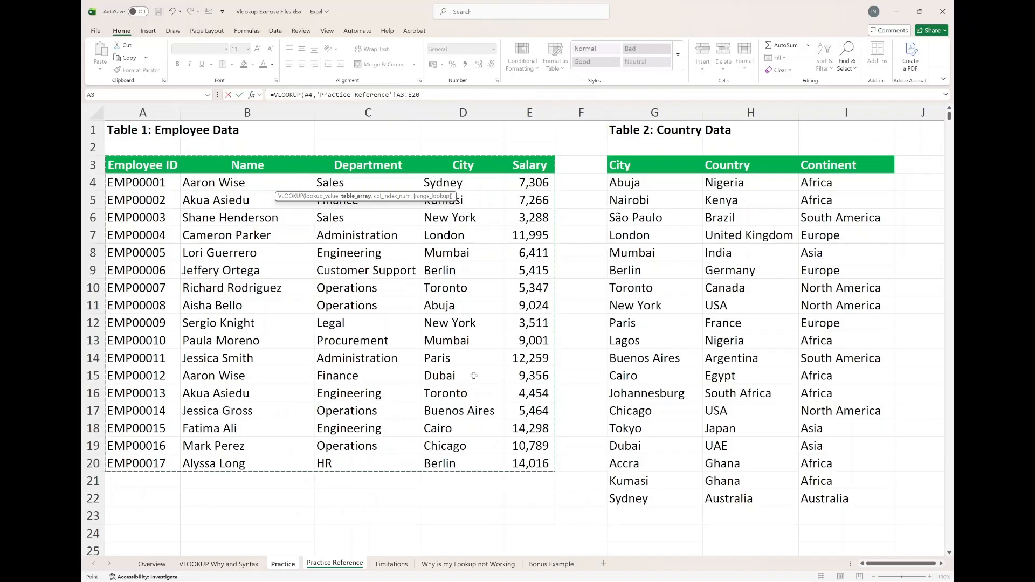
left_click(404, 95)
left_click_drag(420, 95, 398, 95)
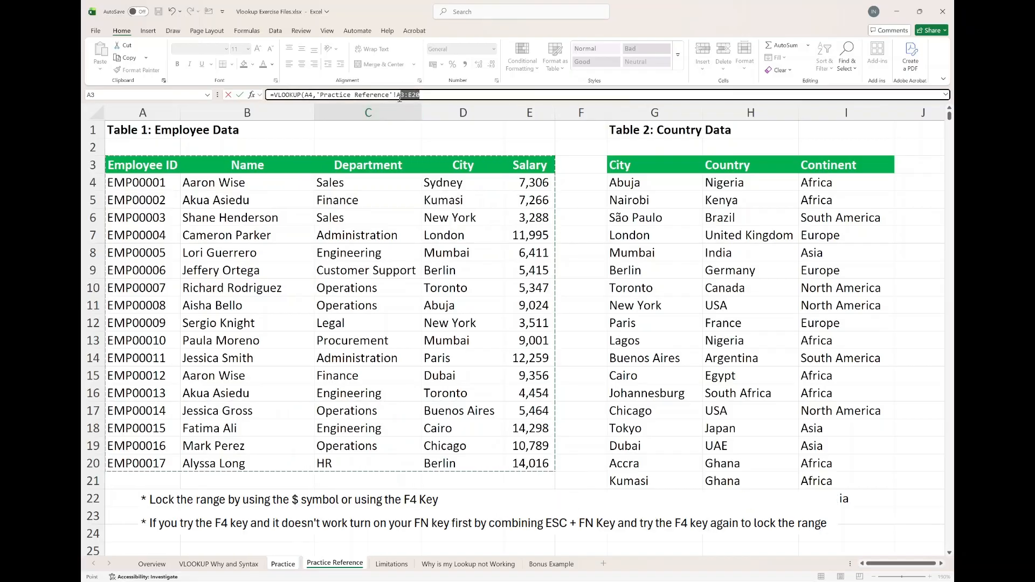
key("F4")
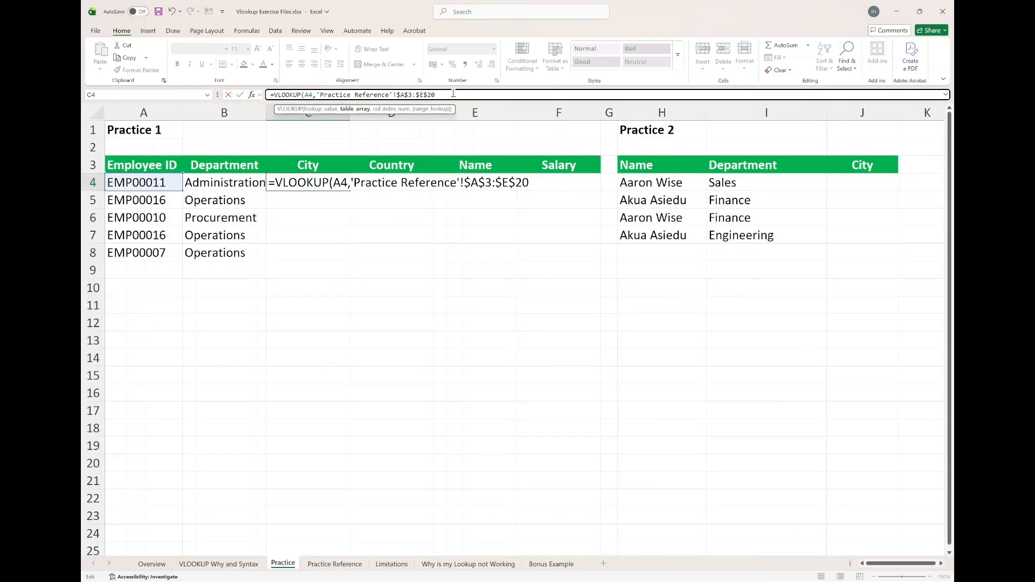
Step: Complete the C4 VLOOKUP with column index 4 and exact match FALSE, removing the stray sheet reference from the column index argument
type(",")
left_click(334, 564)
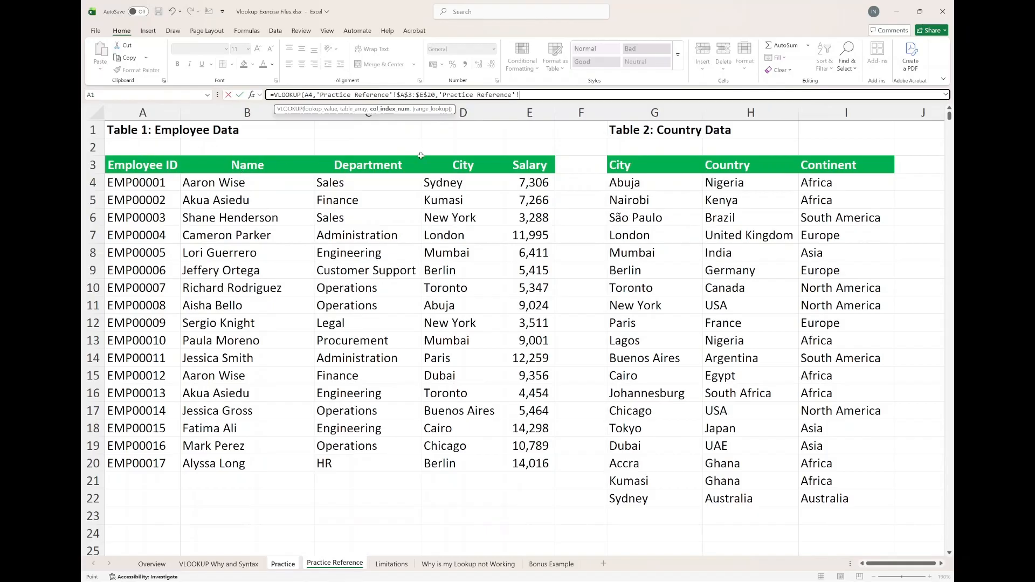
left_click_drag(517, 96, 461, 96)
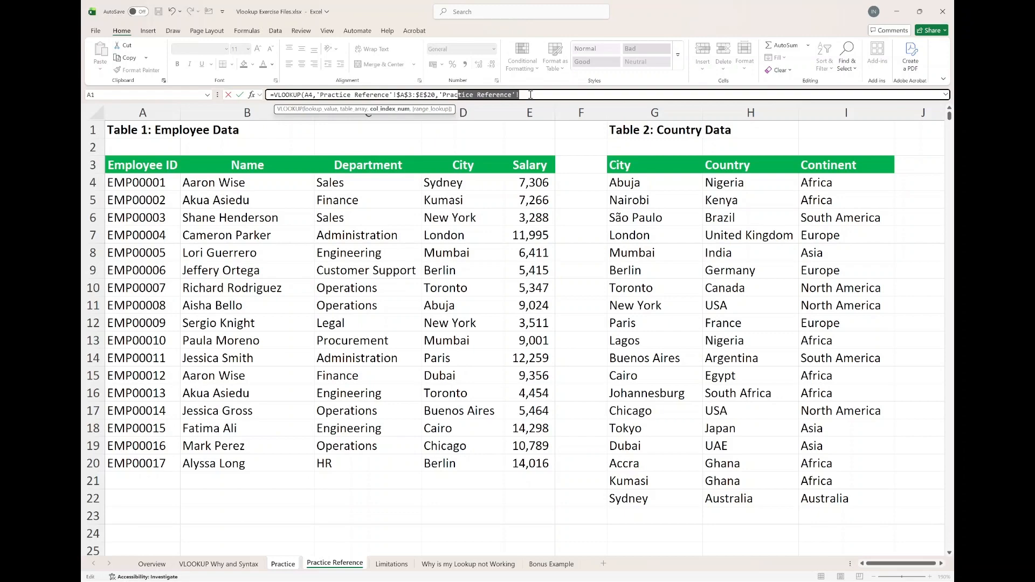
left_click_drag(531, 94, 444, 95)
key("BackSpace")
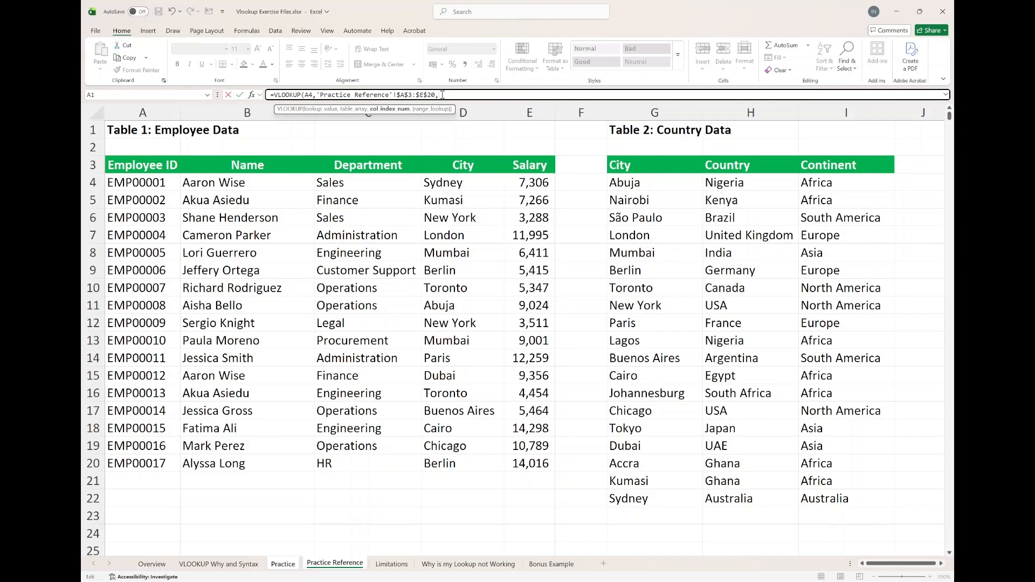
type("4,")
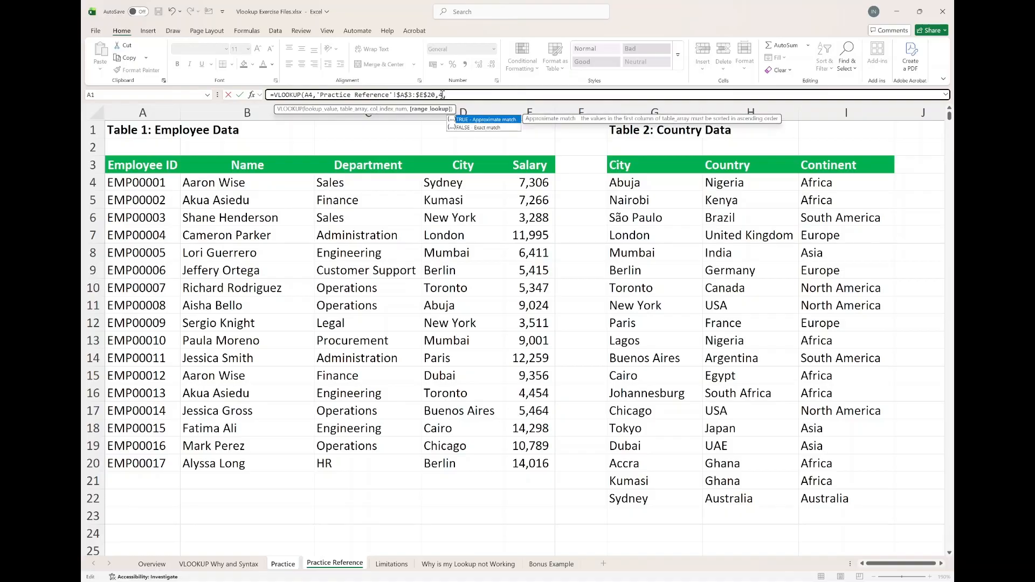
key("Down")
key("Tab")
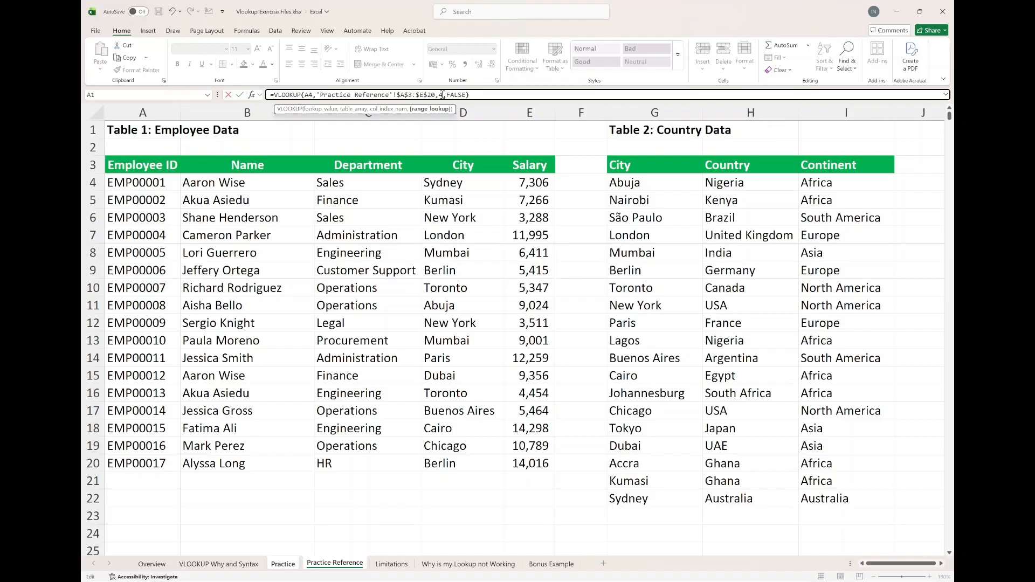
key("Return")
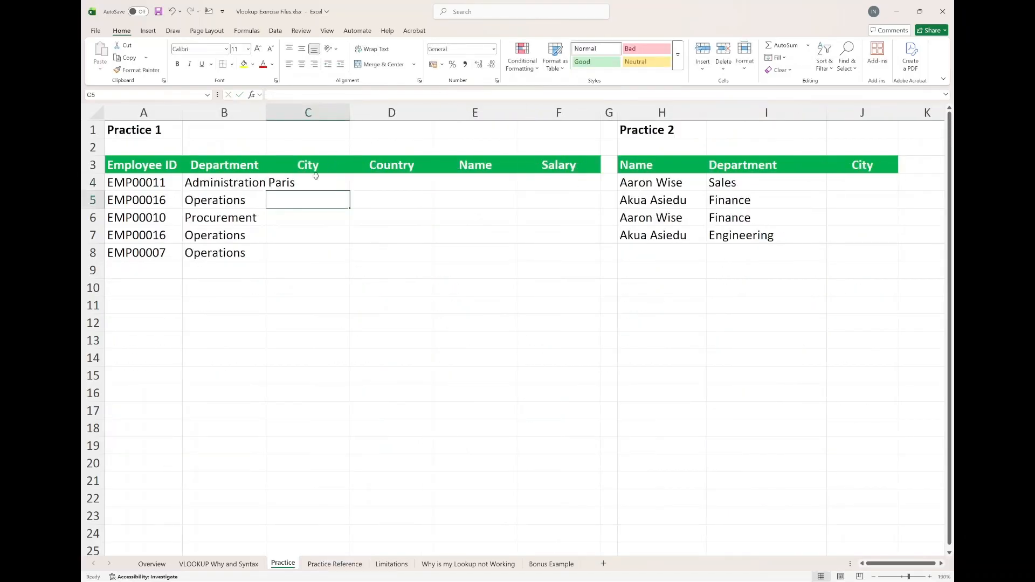
Step: Fill the City formula from C4 down to C8 and check the filled cities against the Employee Data table
left_click(316, 179)
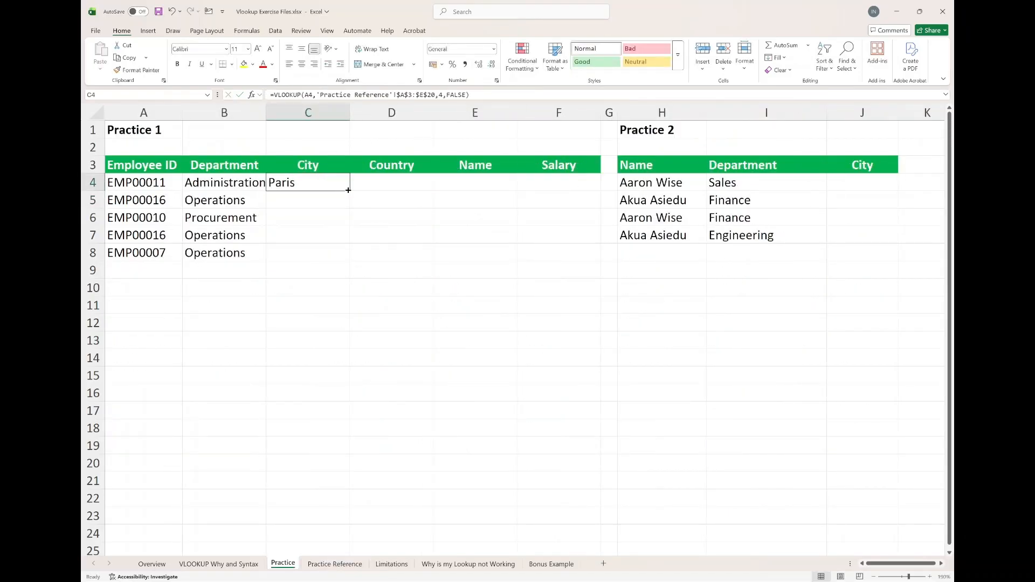
left_click_drag(350, 191, 342, 254)
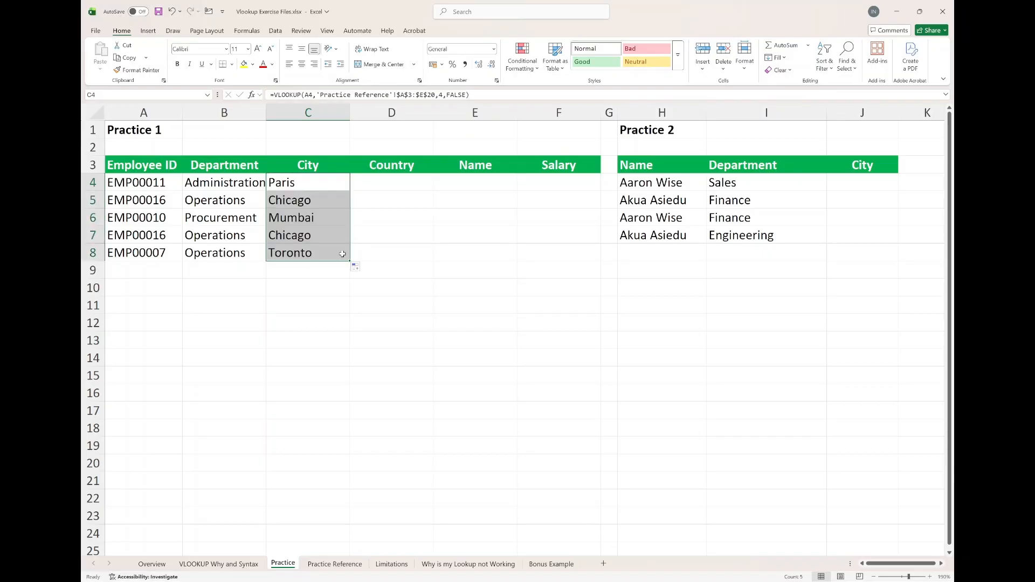
left_click(322, 189)
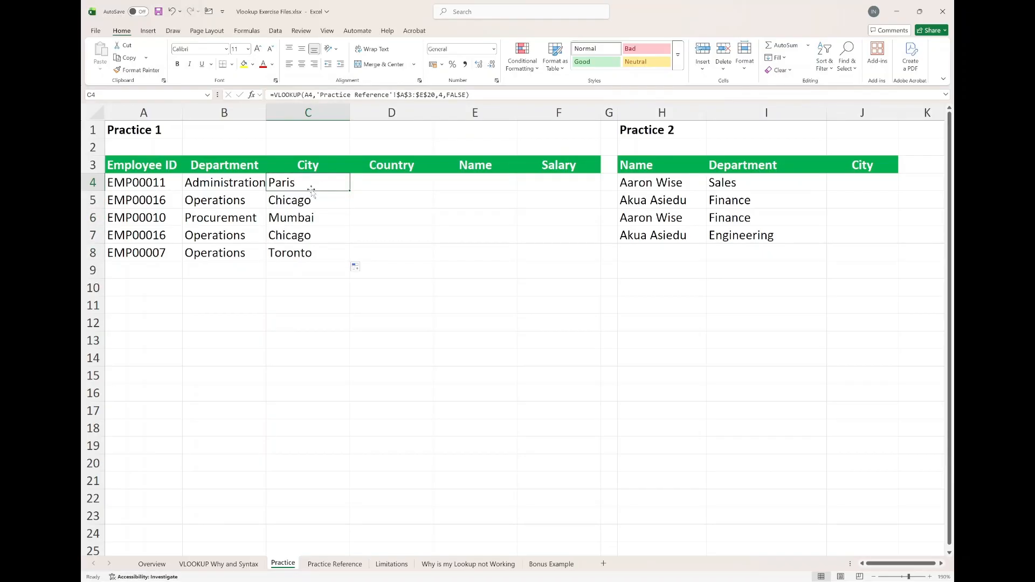
left_click(338, 564)
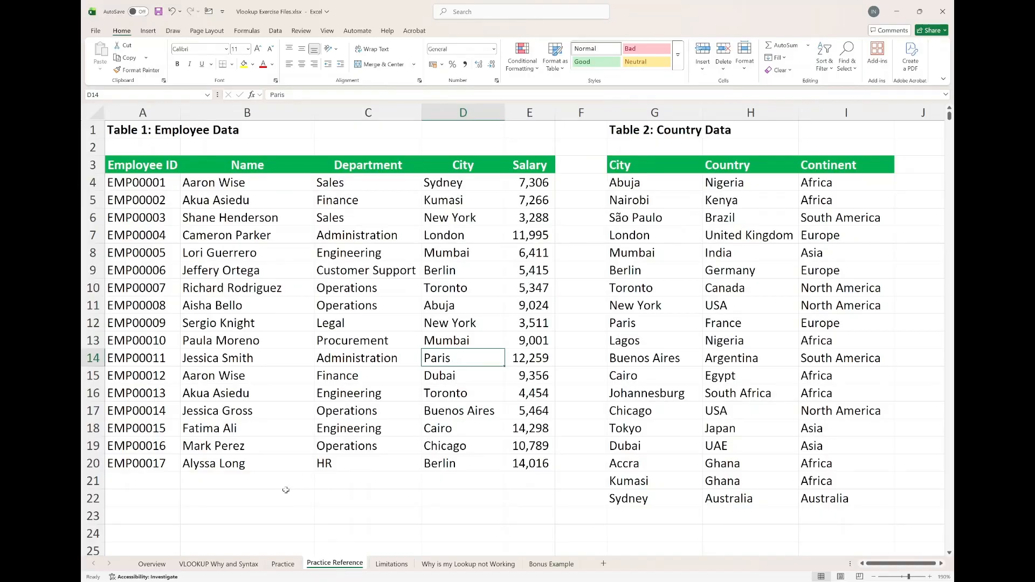
left_click(283, 564)
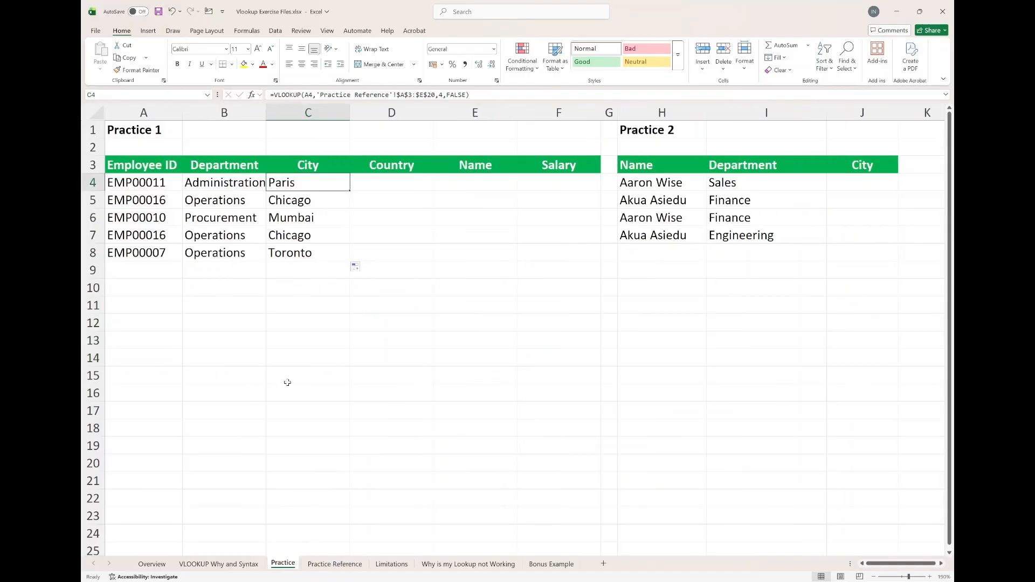
left_click(335, 564)
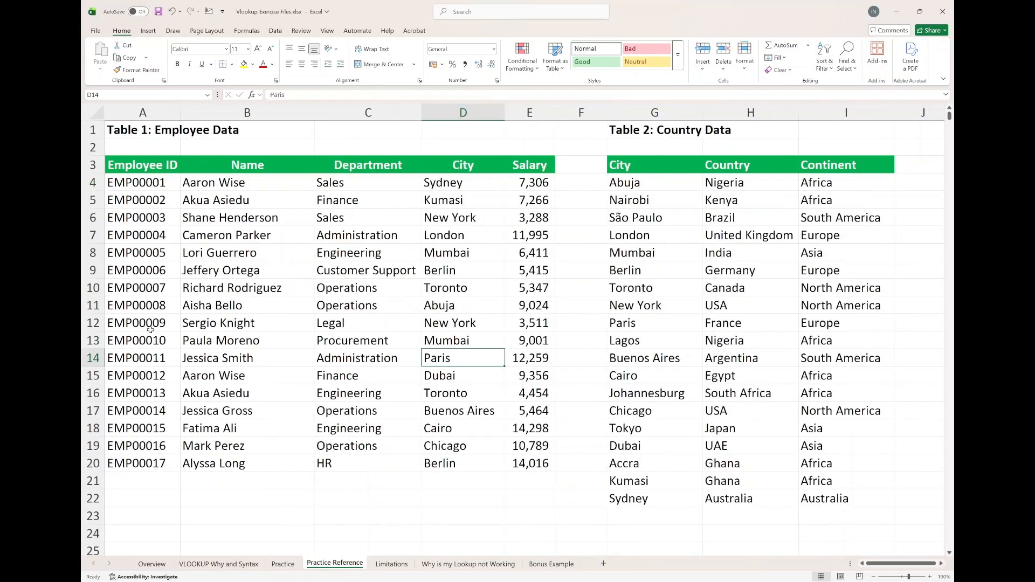
left_click(437, 302)
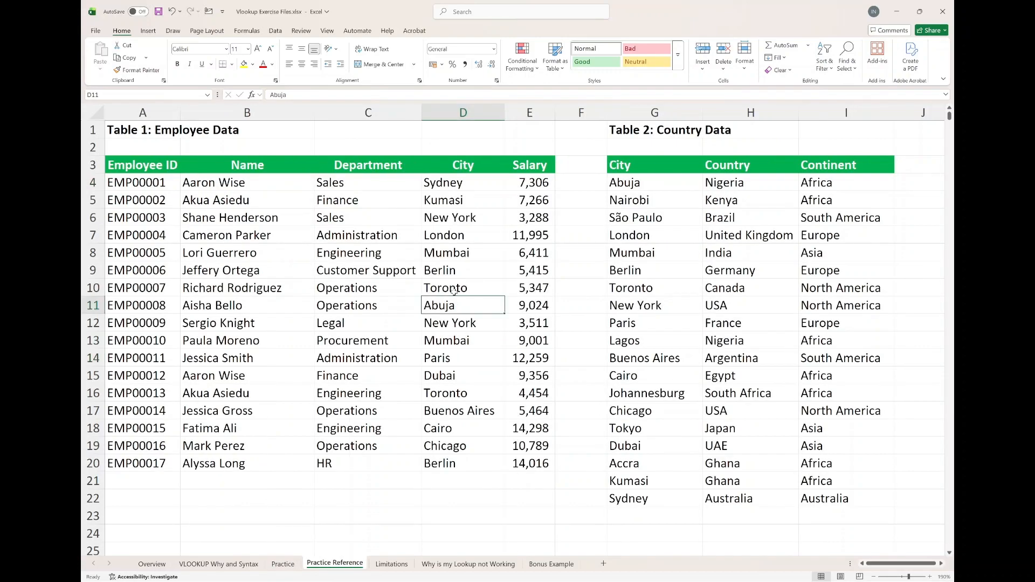
left_click(455, 291)
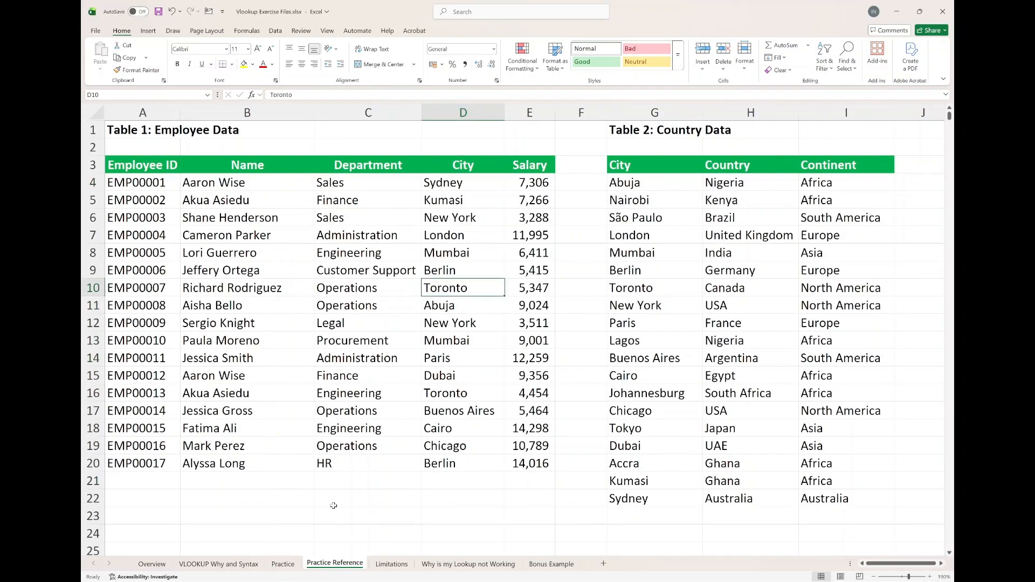
left_click(283, 564)
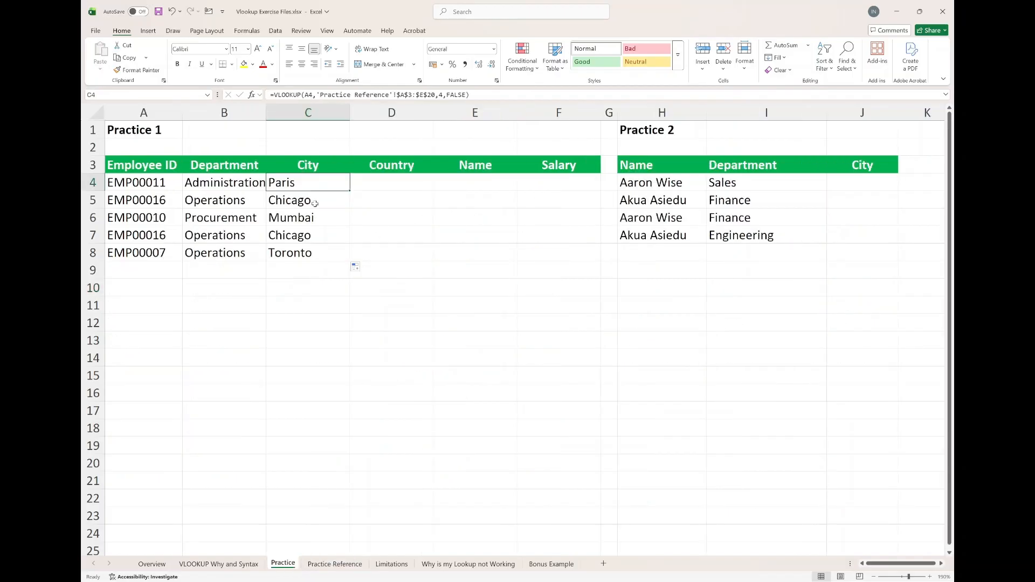
Step: Examine the Employee Data and Country Data tables for a Country column, and identify the matching lookup column on the Practice sheet
left_click(381, 190)
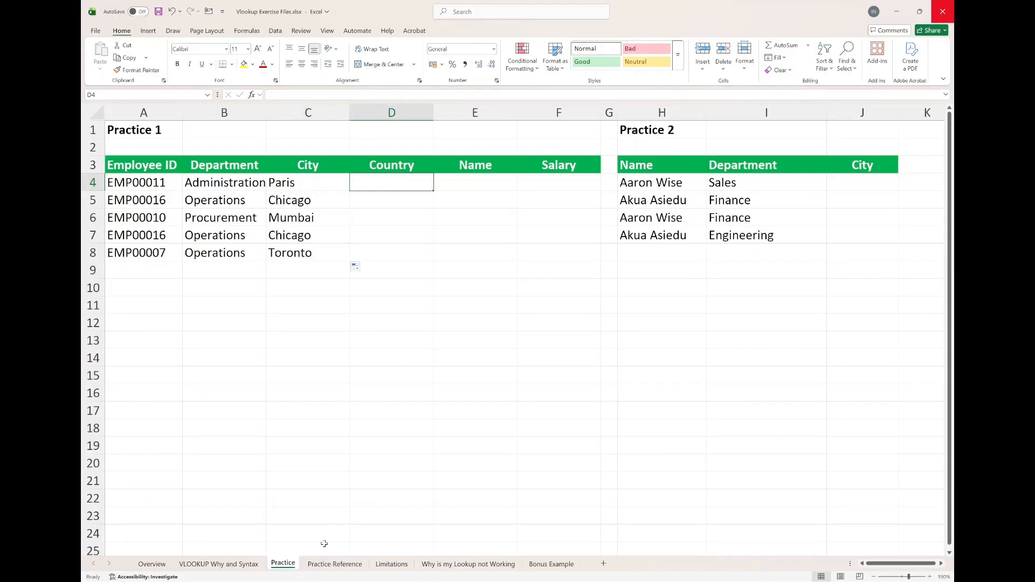
left_click(335, 563)
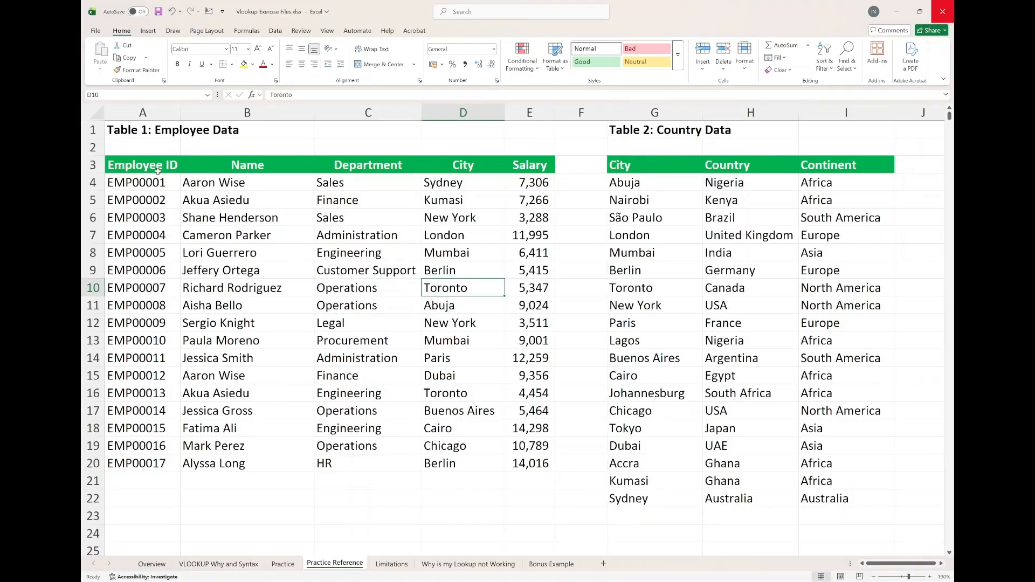
left_click_drag(157, 170, 492, 480)
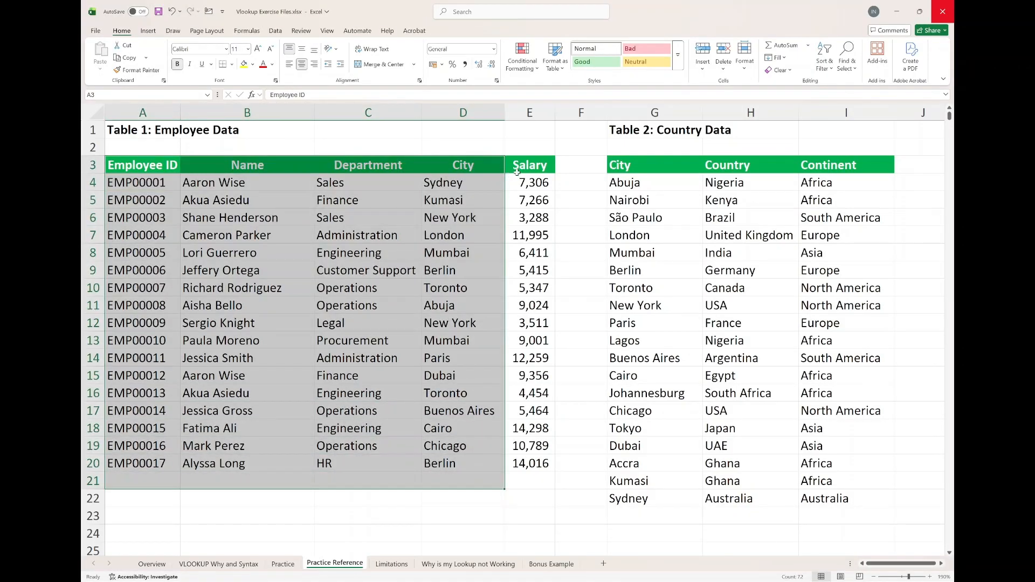
left_click(691, 164)
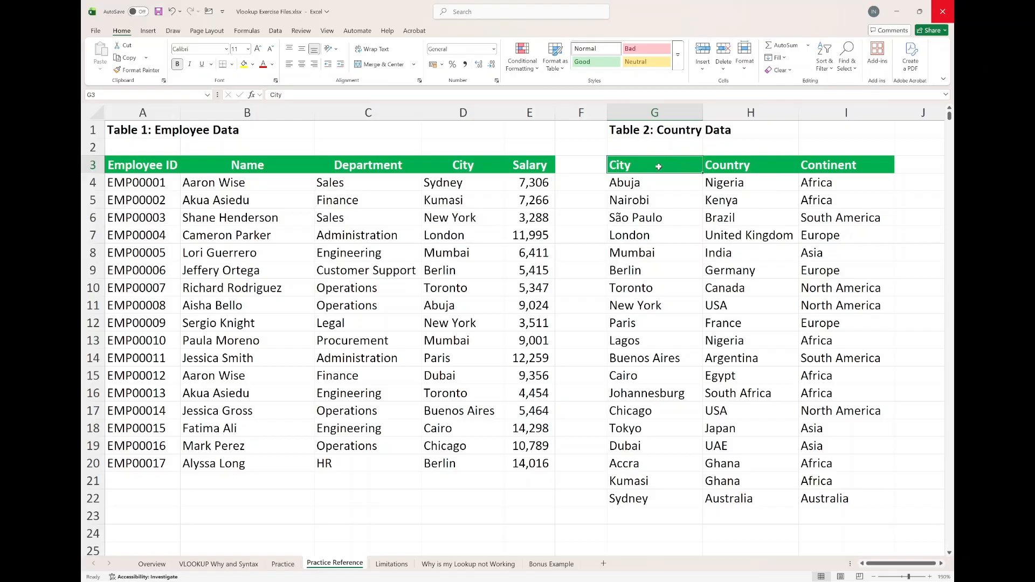
left_click(283, 564)
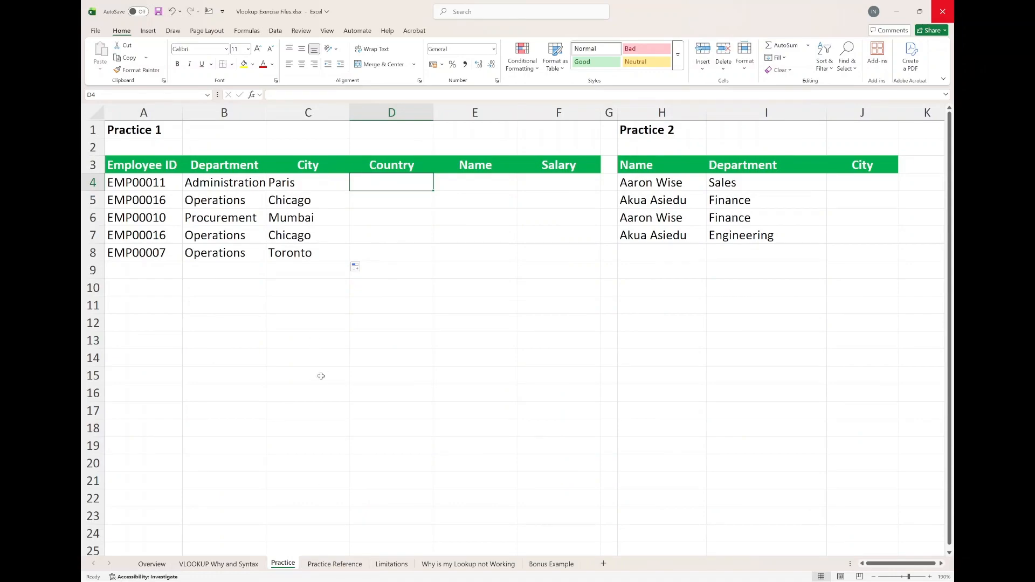
left_click(318, 182)
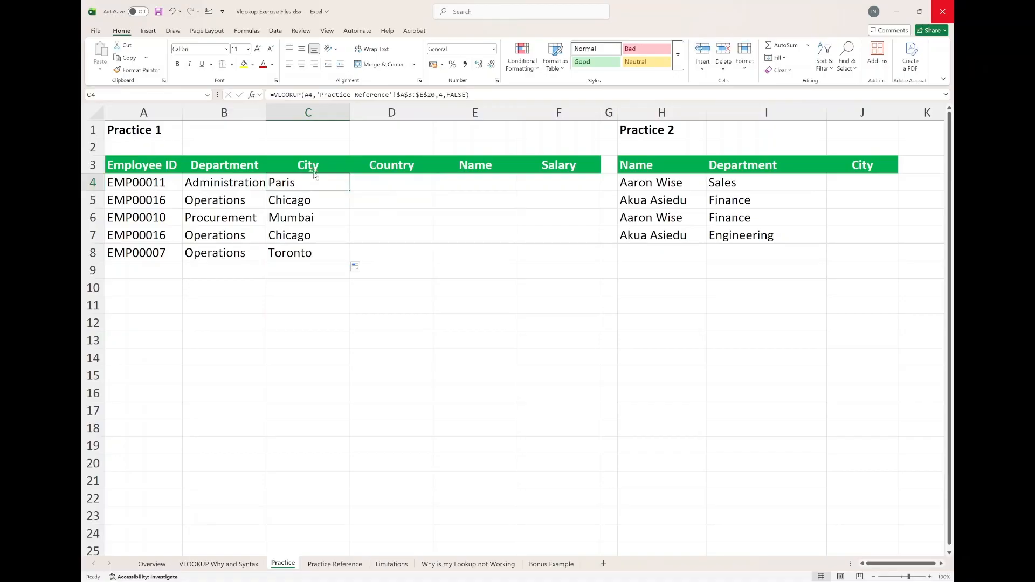
Step: Start a VLOOKUP formula in Country cell D4 with the city in C4 as the lookup value
left_click(398, 185)
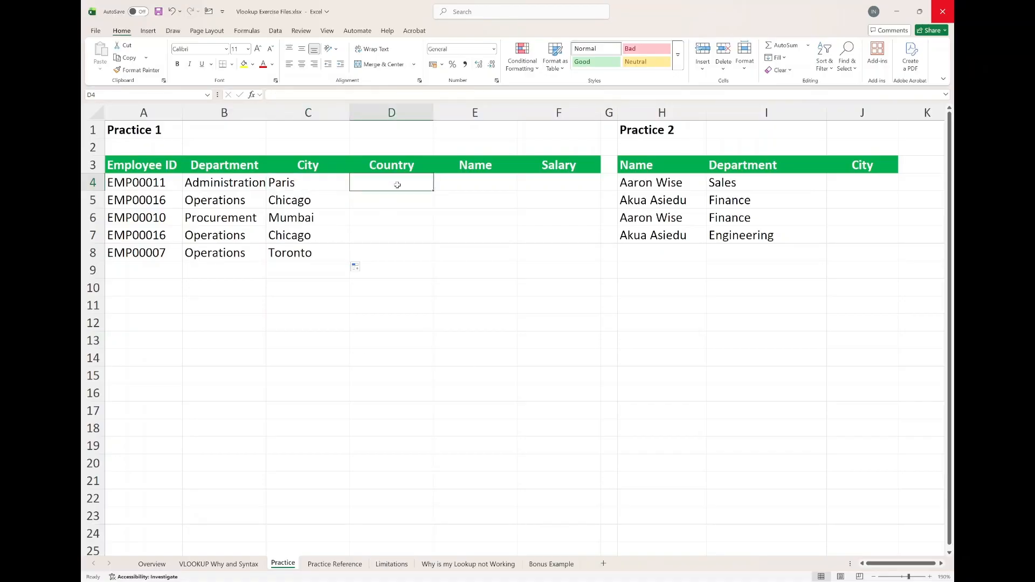
type("=vl")
key("Tab")
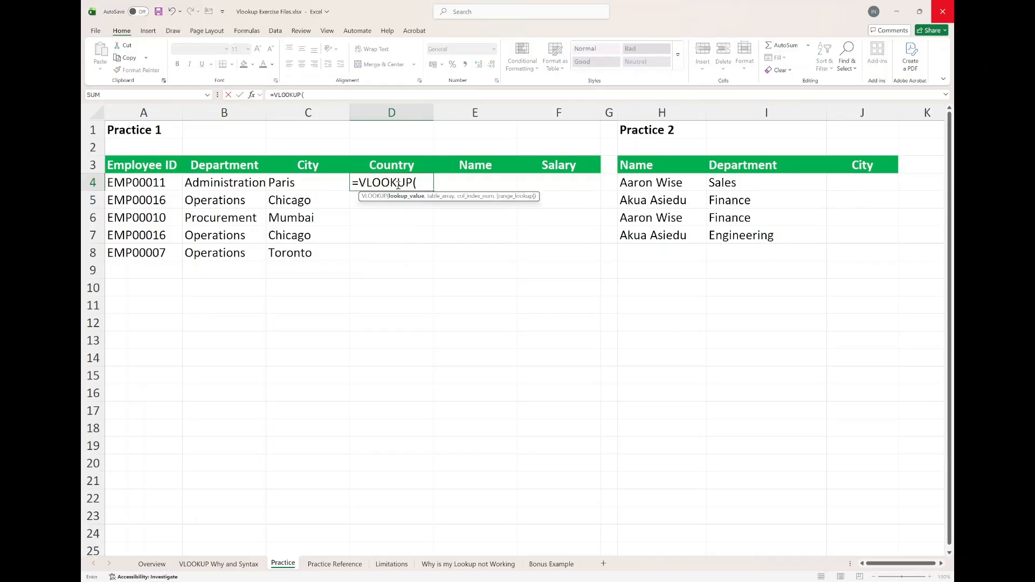
left_click(315, 183)
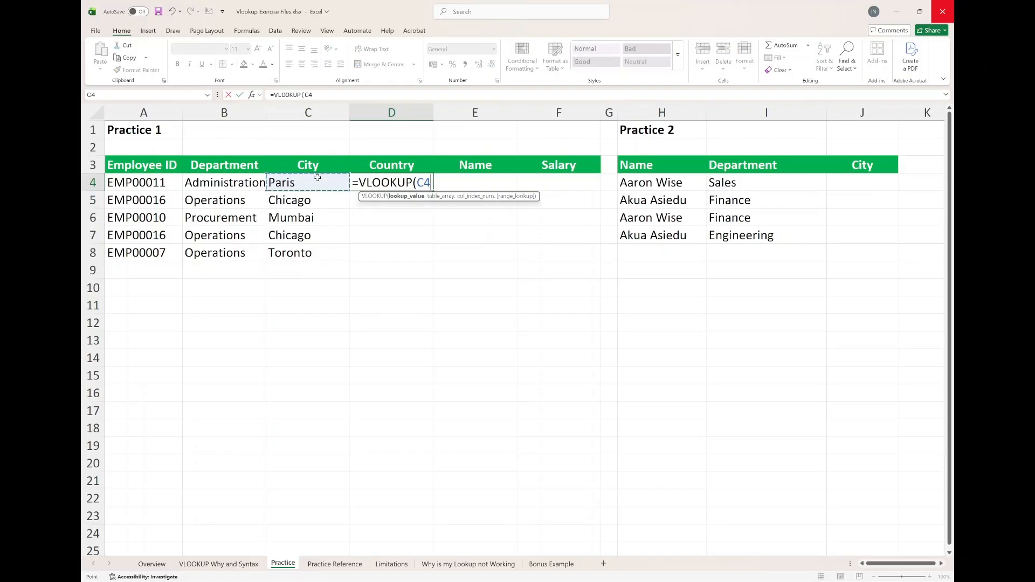
type(",")
Step: Set the D4 VLOOKUP's table array to the Country Data range G3:I22 on Practice Reference, locked with absolute references
left_click(334, 564)
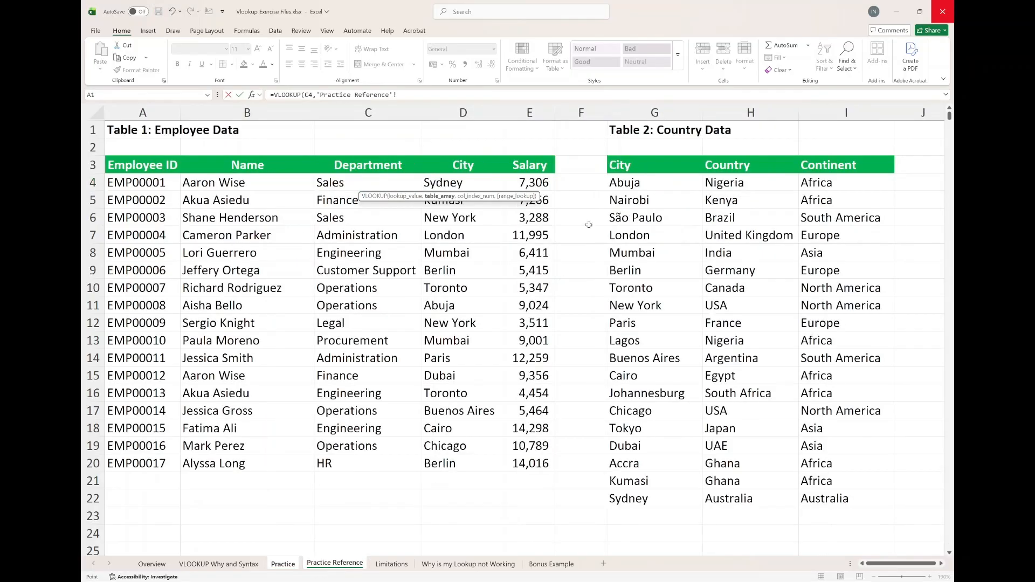
left_click_drag(642, 168, 830, 499)
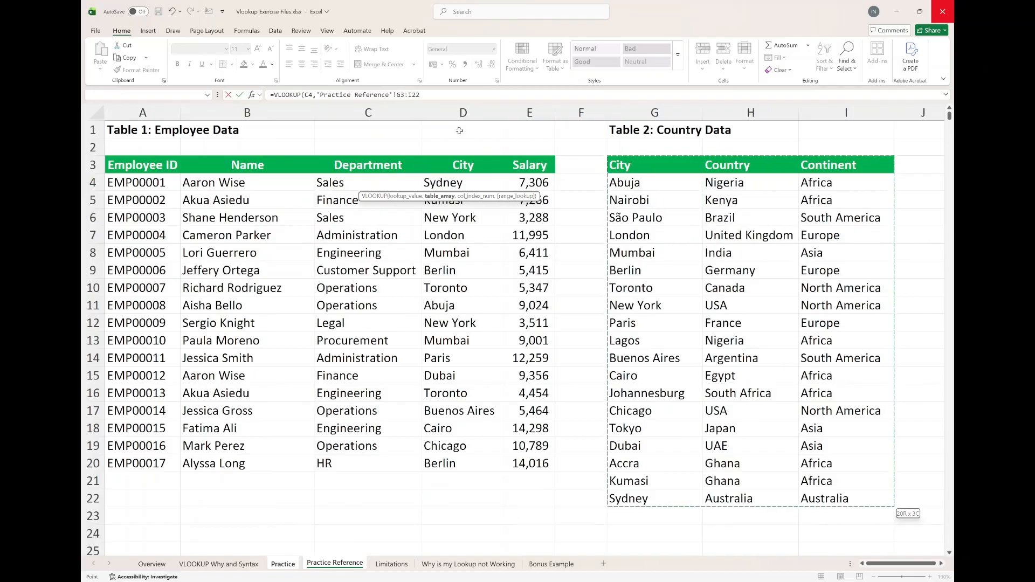
left_click(434, 95)
key("F4")
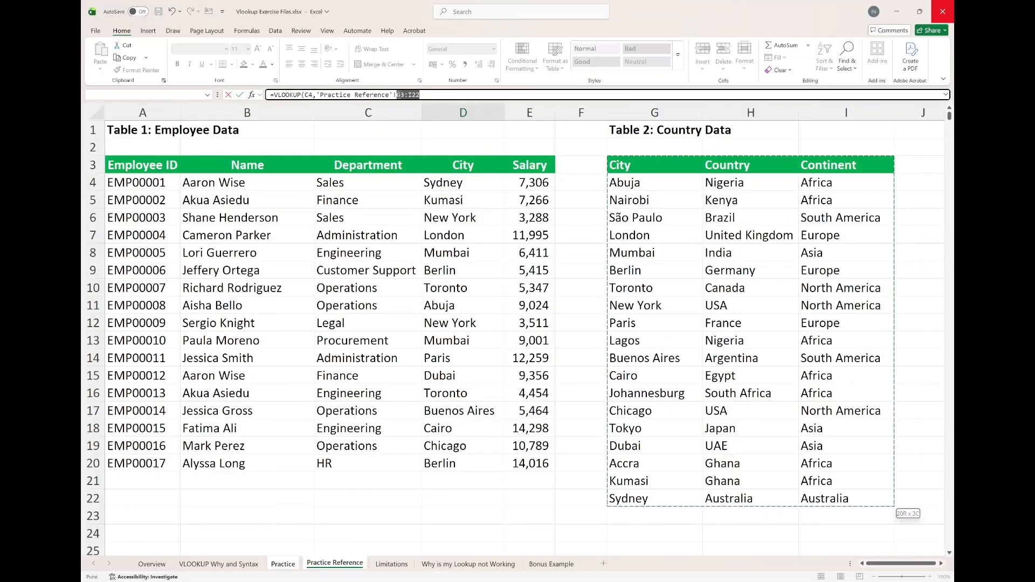
left_click(442, 96)
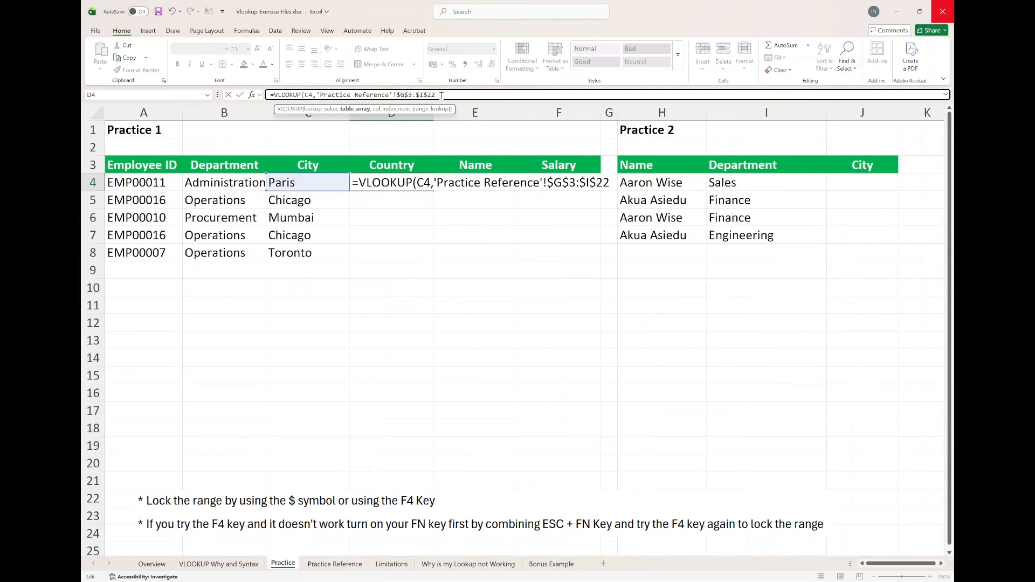
type(",")
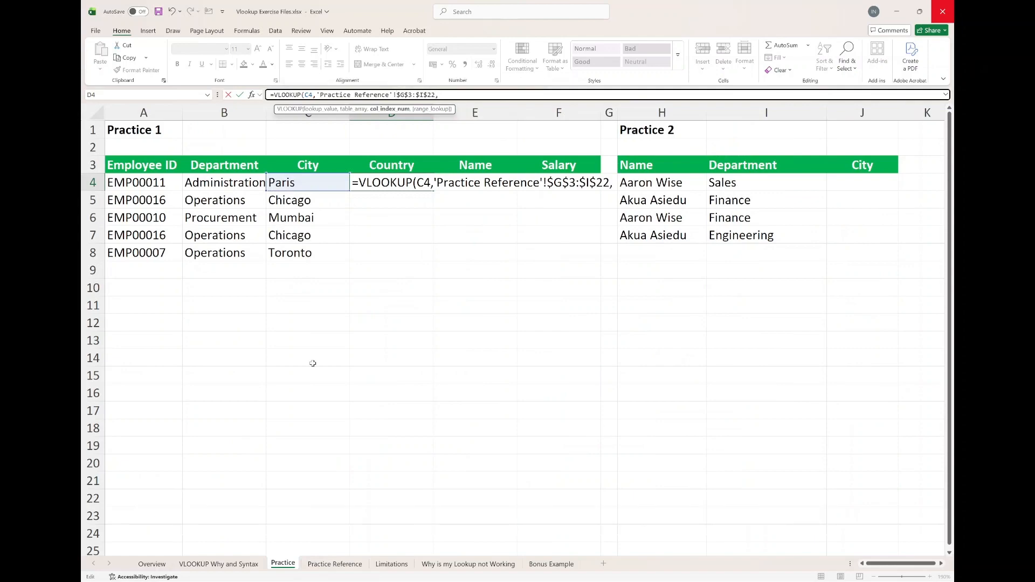
Step: Complete the D4 VLOOKUP with column index 2 and exact match FALSE, removing the stray sheet reference from the column index argument
left_click(328, 564)
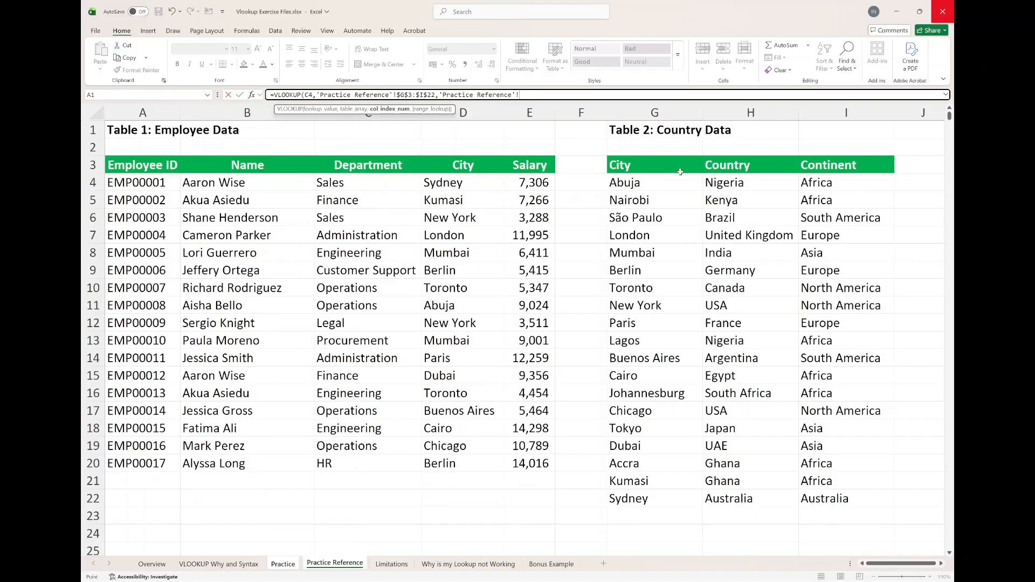
left_click_drag(522, 94, 444, 94)
key("BackSpace")
type(",")
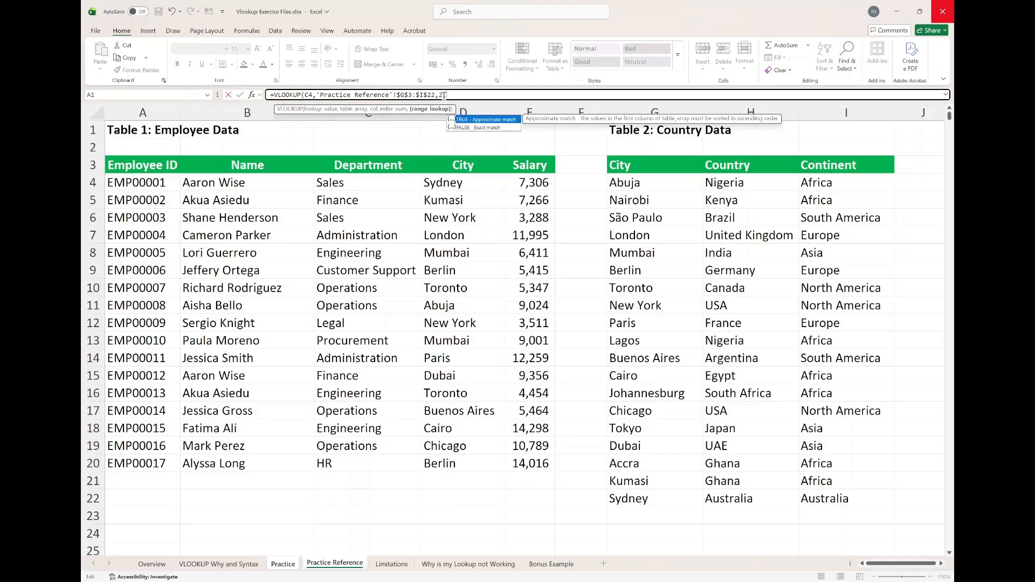
key("Down")
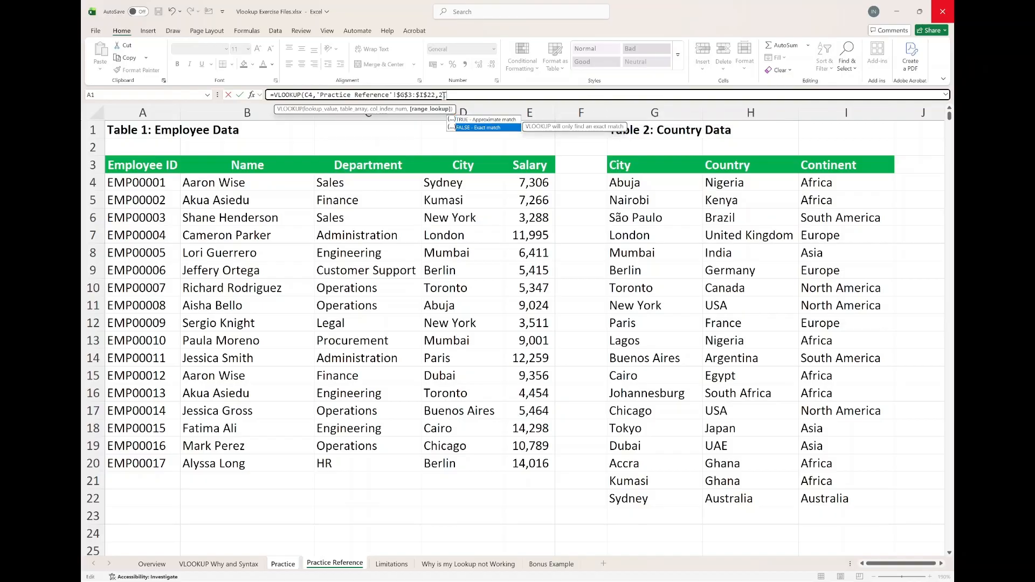
key("Tab")
type(")")
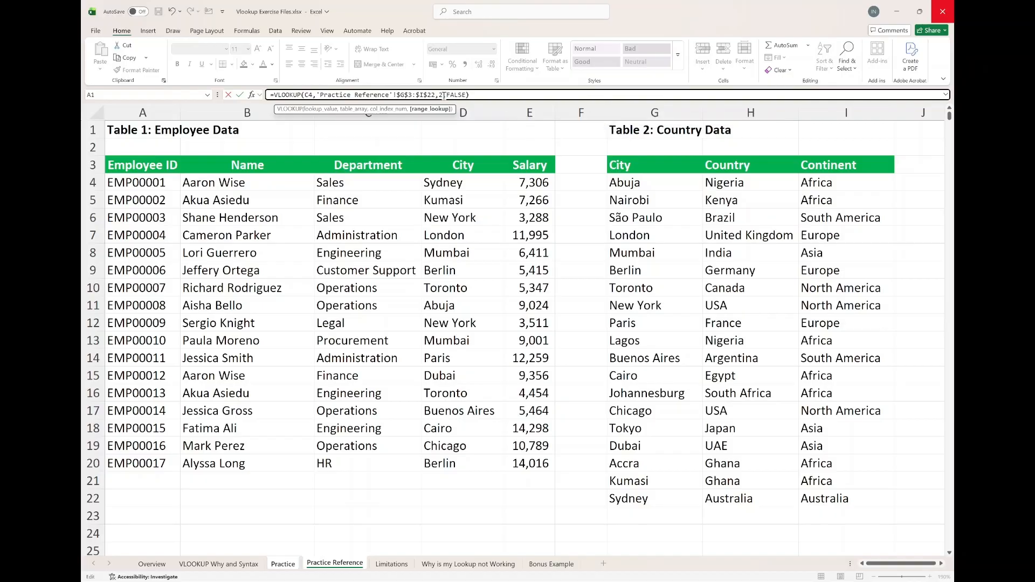
key("Return")
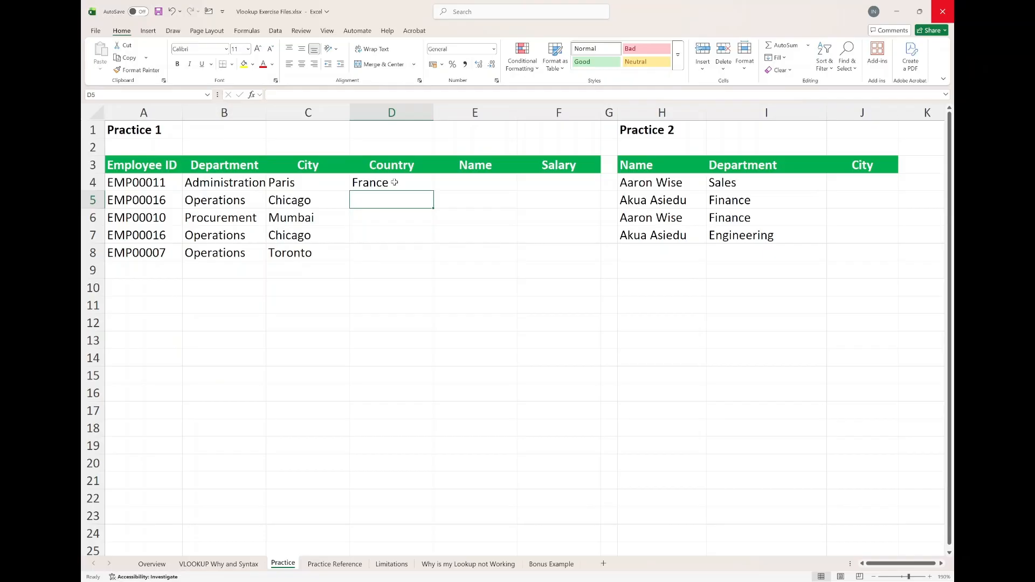
Step: Fill the Country formula from D4 down to D8 and check the filled countries against the Country Data table
left_click(394, 182)
left_click_drag(433, 191, 427, 253)
left_click(376, 188)
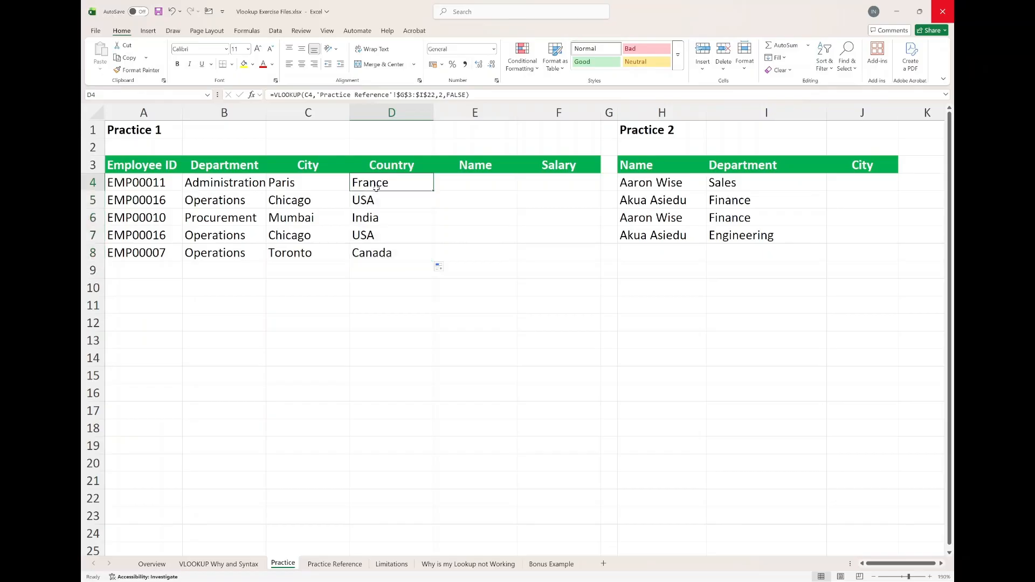
left_click(334, 564)
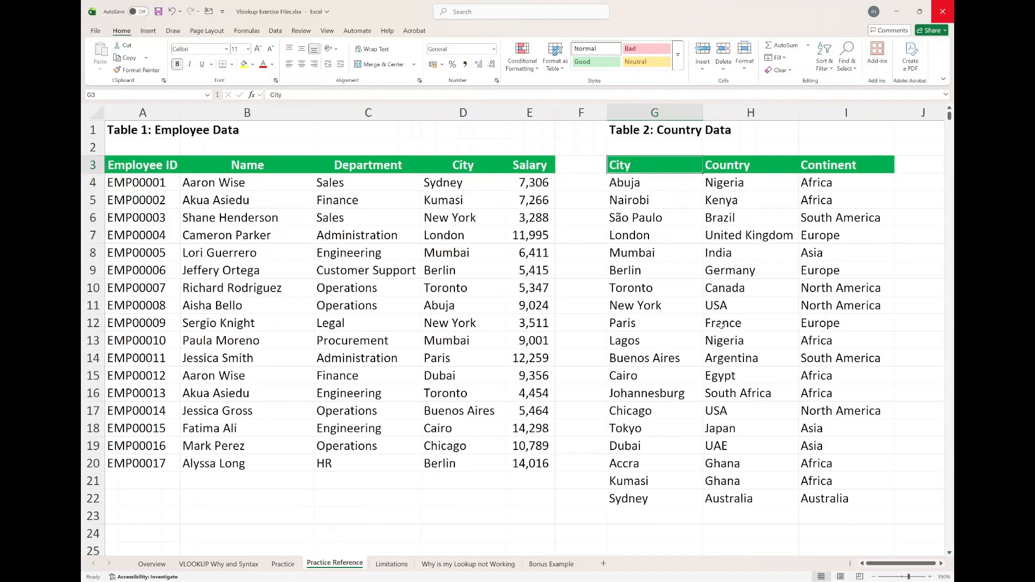
left_click(284, 564)
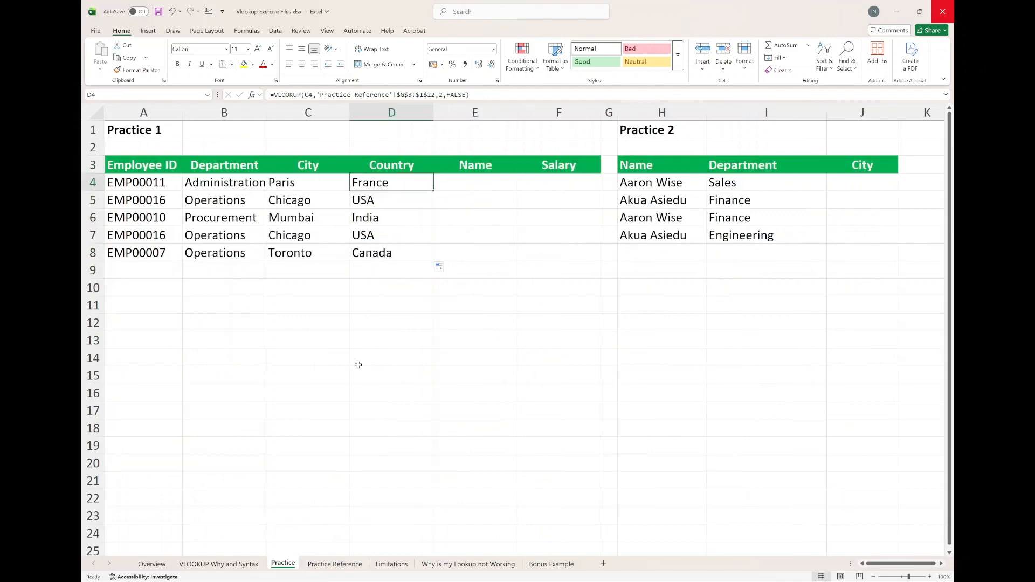
left_click(335, 564)
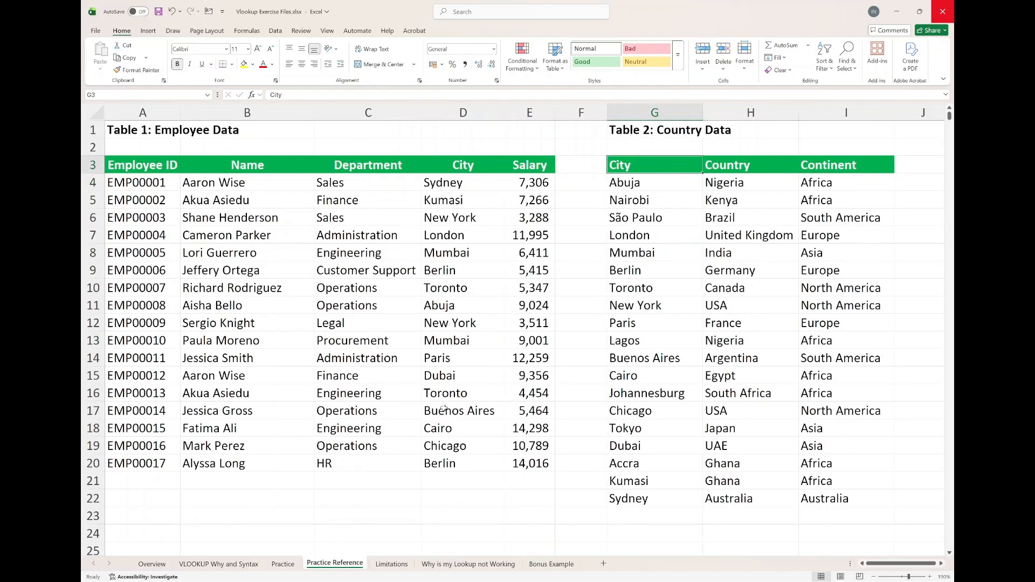
left_click(283, 564)
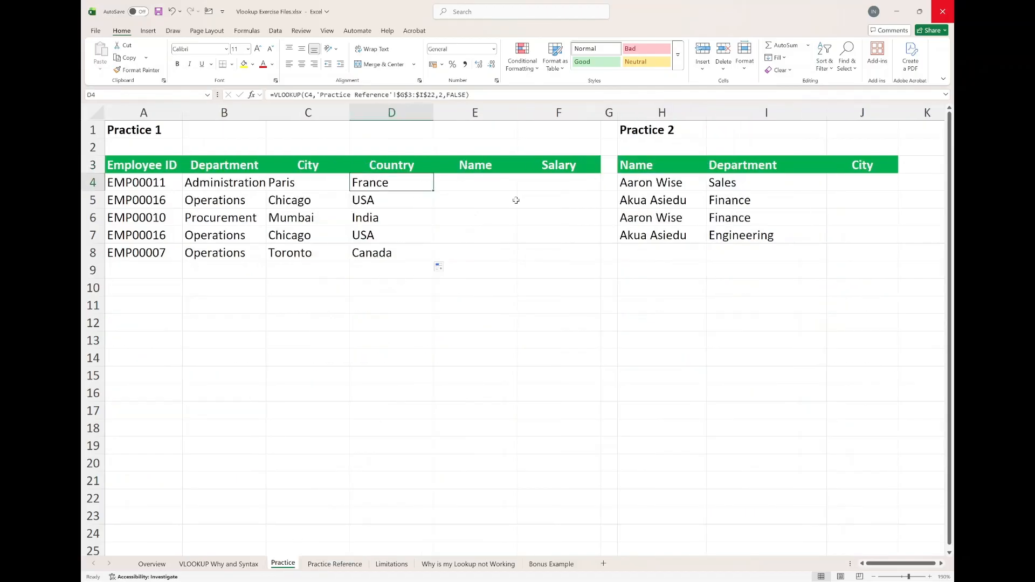
Step: Review the unfilled Name and Salary columns, and examine the Practice 2 table's repeated names, departments and empty City column
left_click_drag(485, 169, 535, 165)
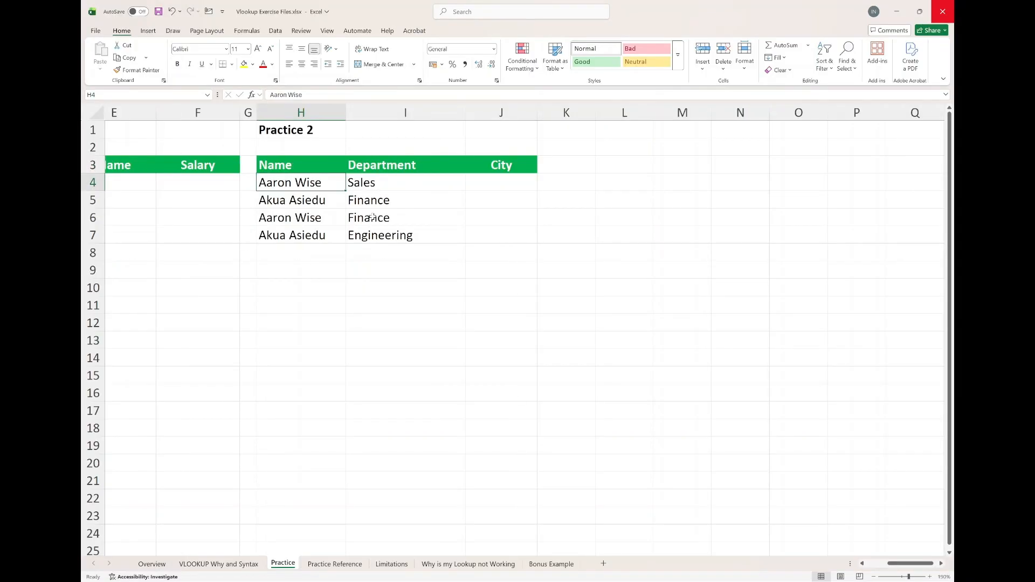
left_click(523, 185)
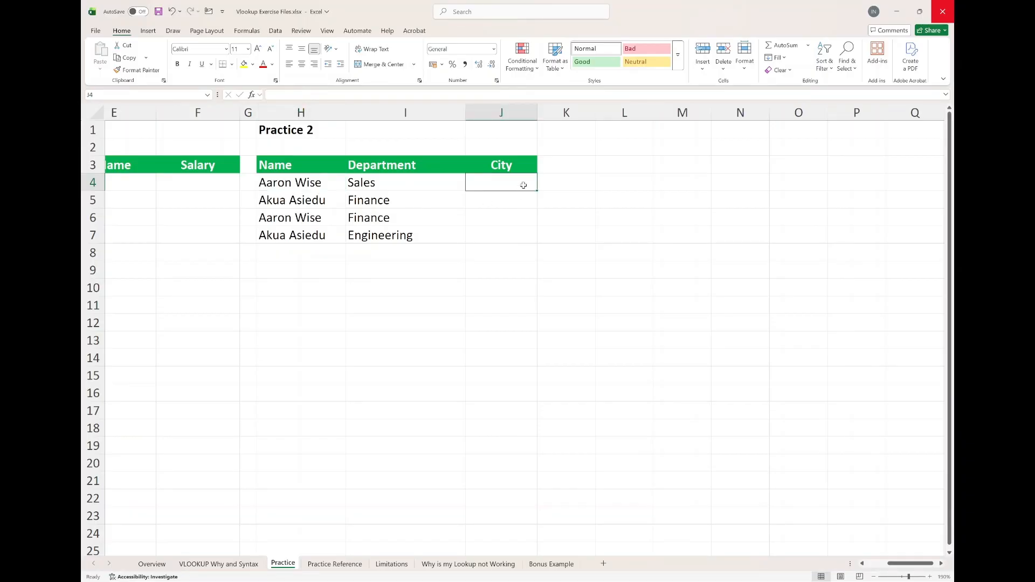
left_click_drag(308, 182, 305, 230)
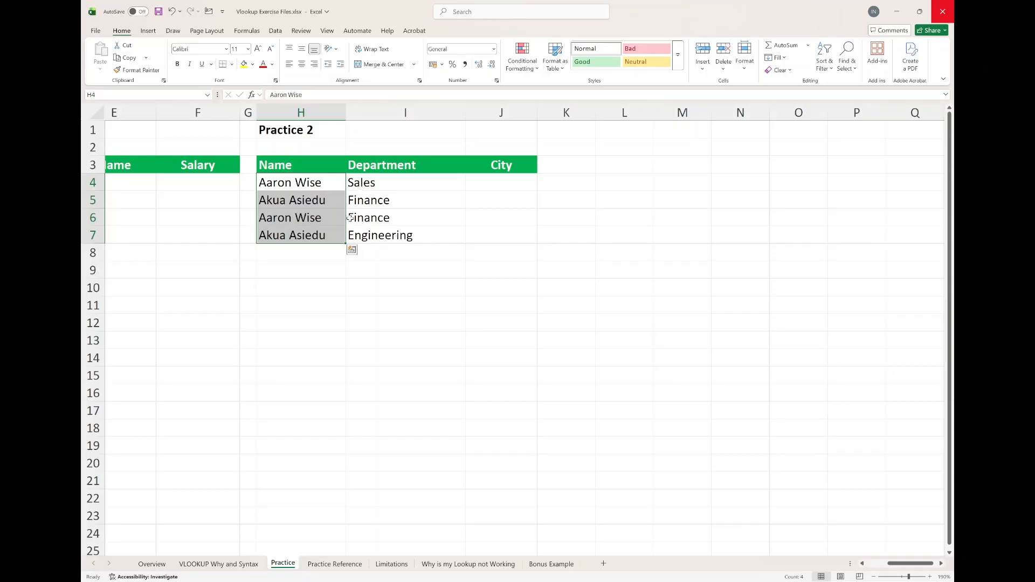
left_click(380, 203)
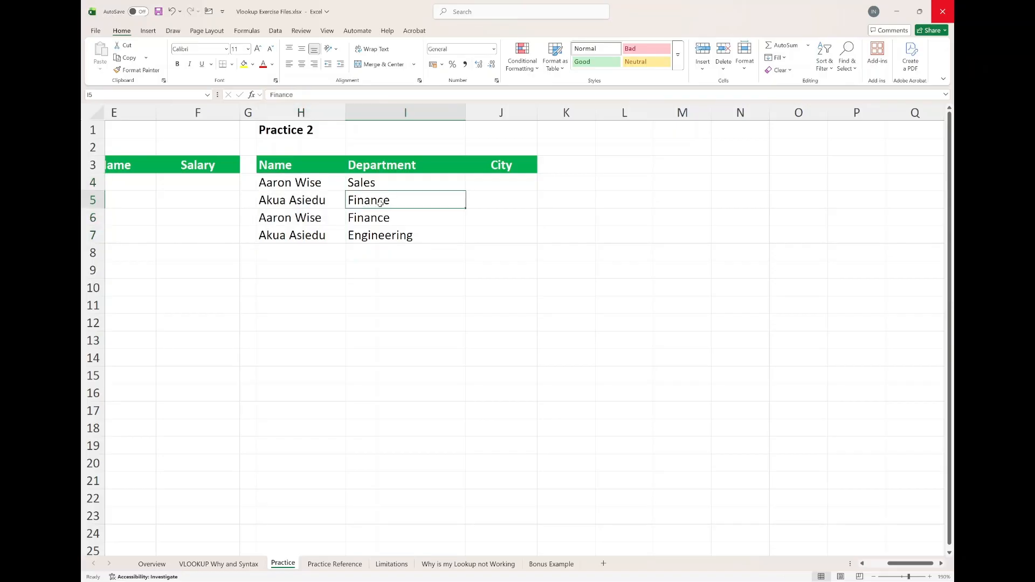
left_click(489, 187)
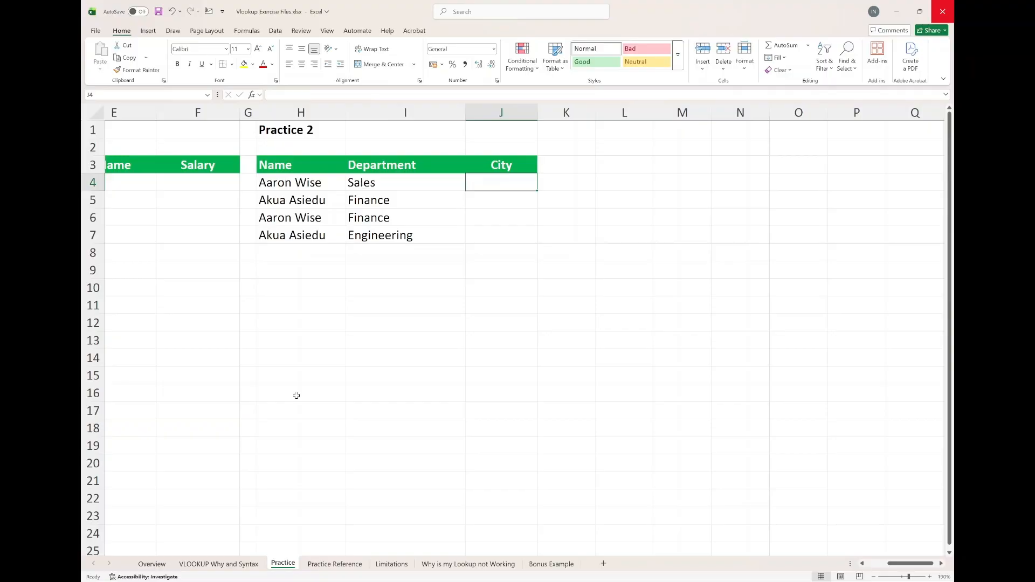
Step: Compare the departments and cities of the bold duplicate-name rows in Employee Data with the Practice 2 entries
left_click(340, 564)
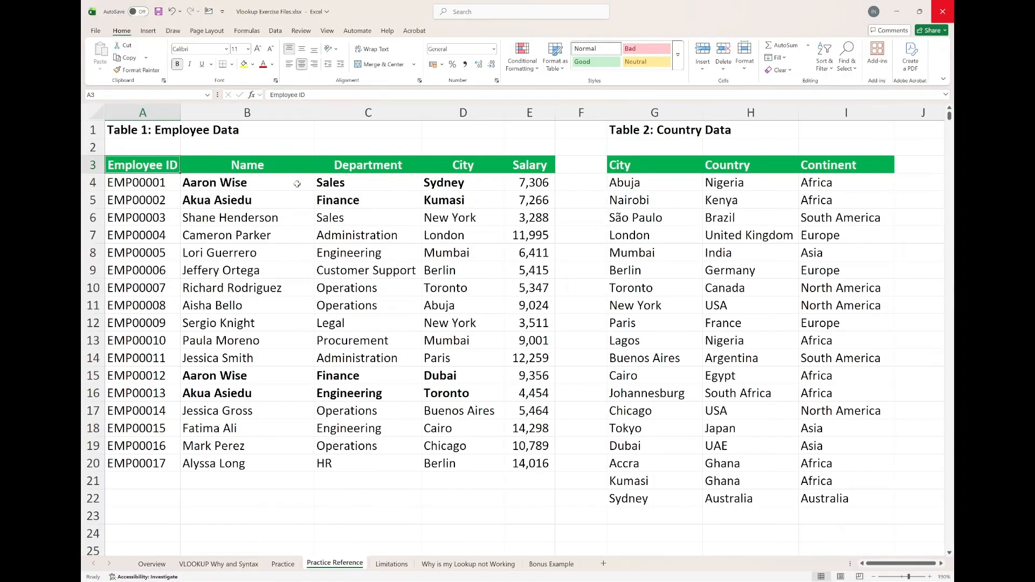
left_click(354, 185)
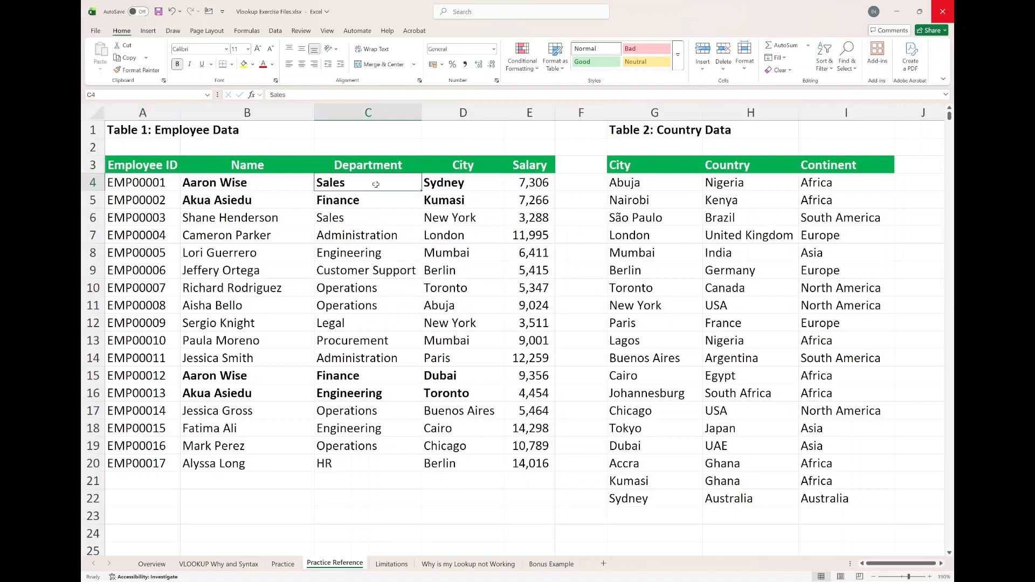
left_click(456, 186)
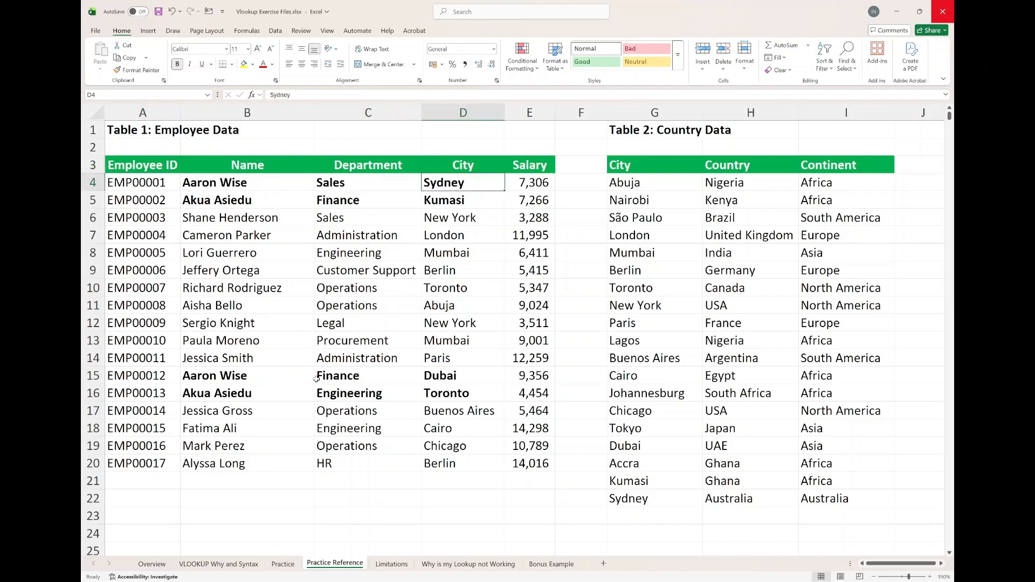
left_click(346, 379)
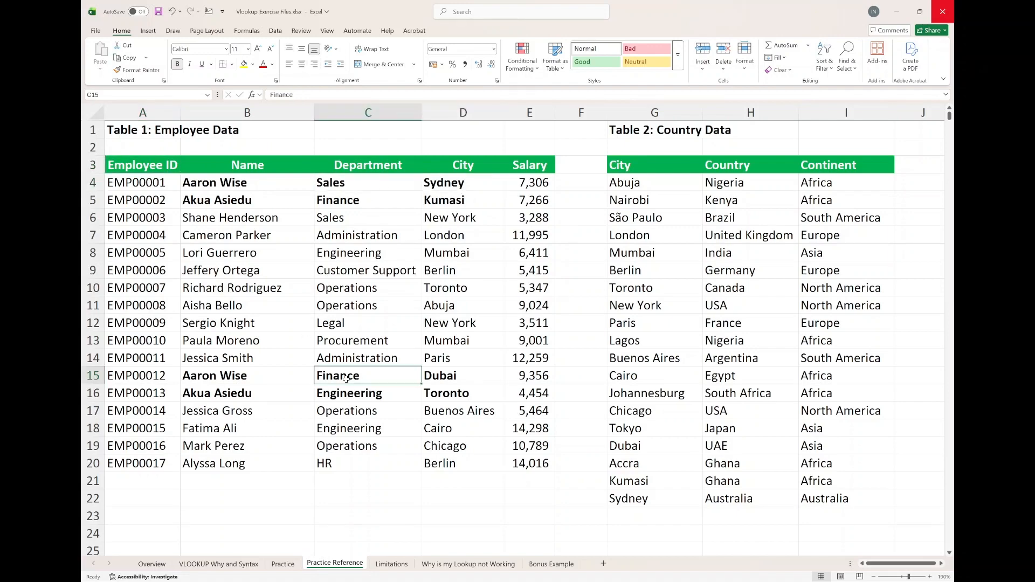
left_click(437, 377)
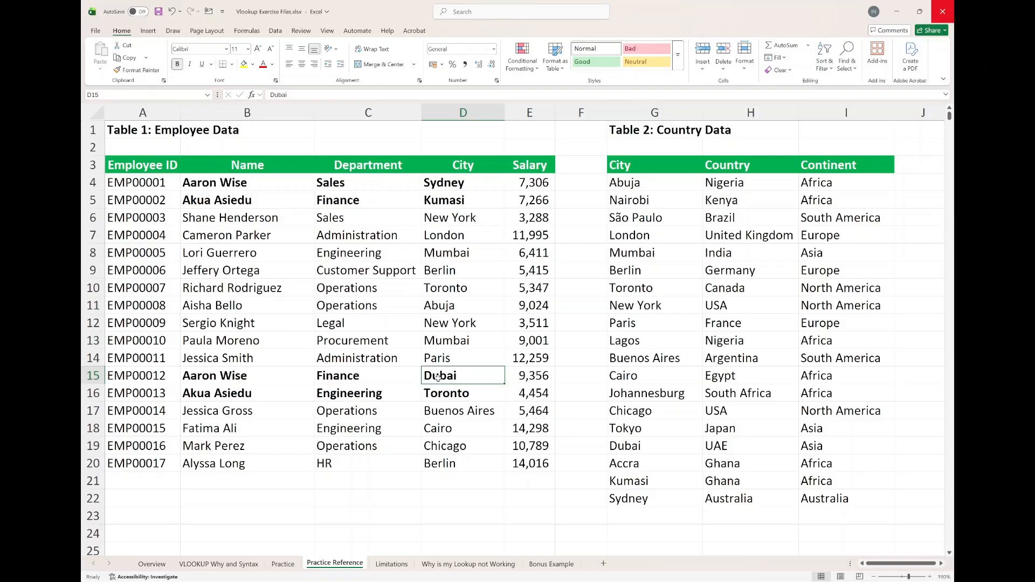
left_click(283, 564)
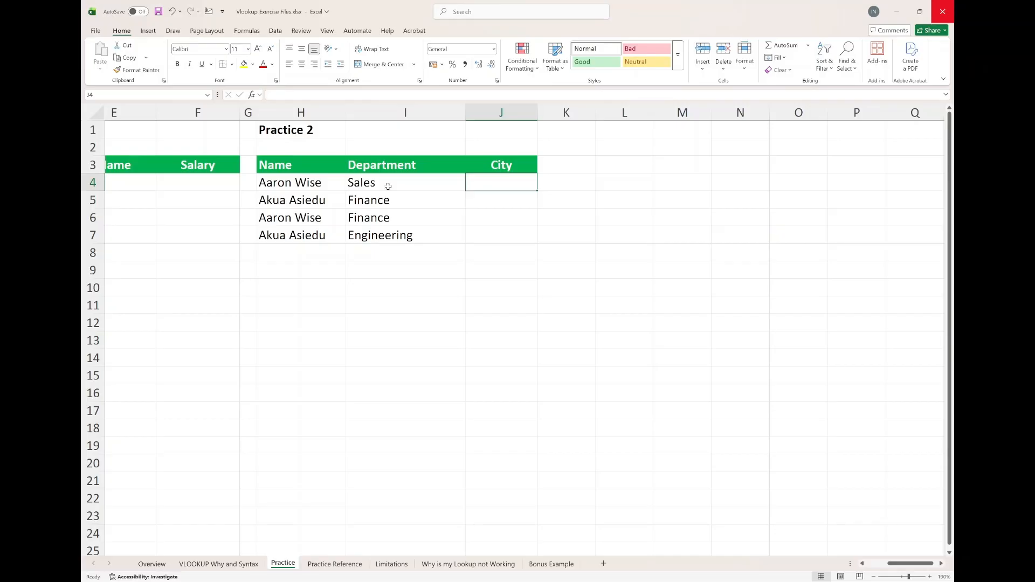
left_click(329, 565)
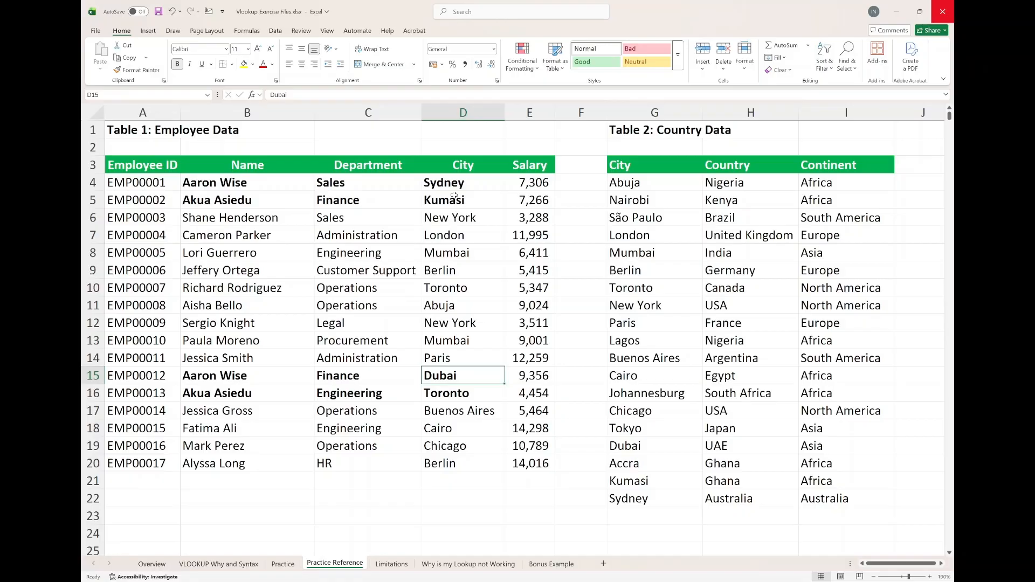
left_click(283, 564)
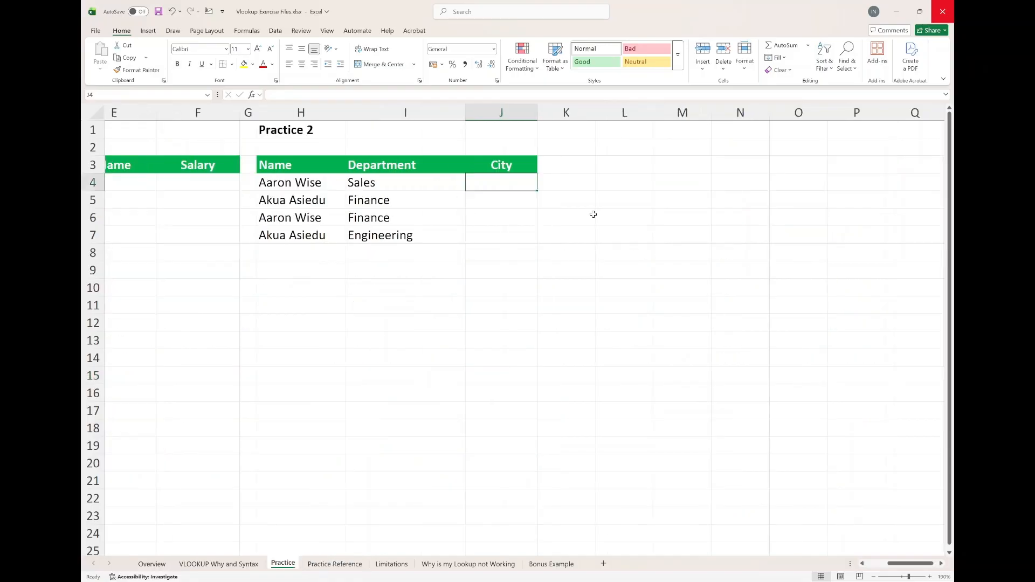
Step: Add a helper column header ID_FIELD in K3, beside the Practice 2 City column
left_click(576, 166)
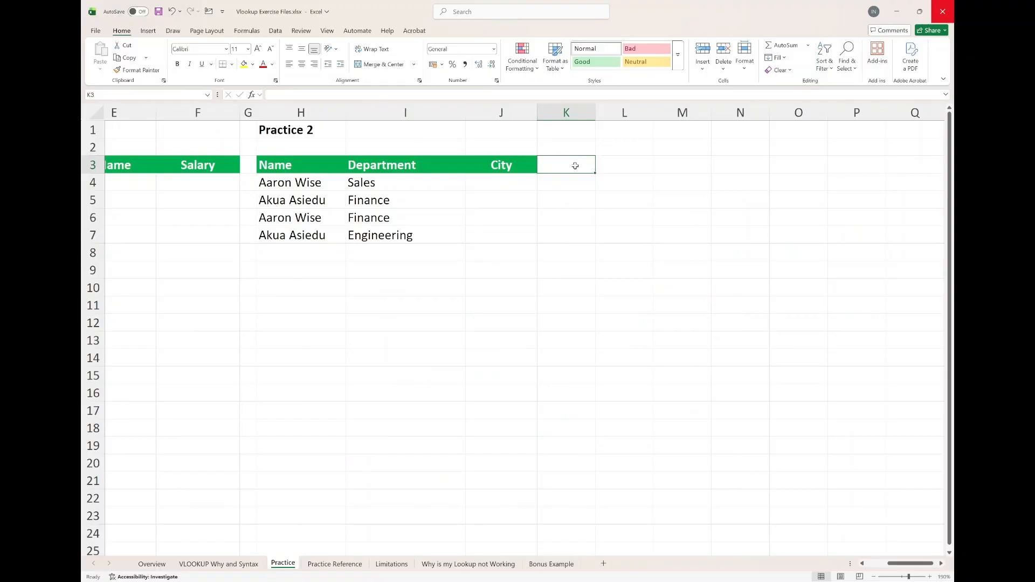
type("ID_FIELD")
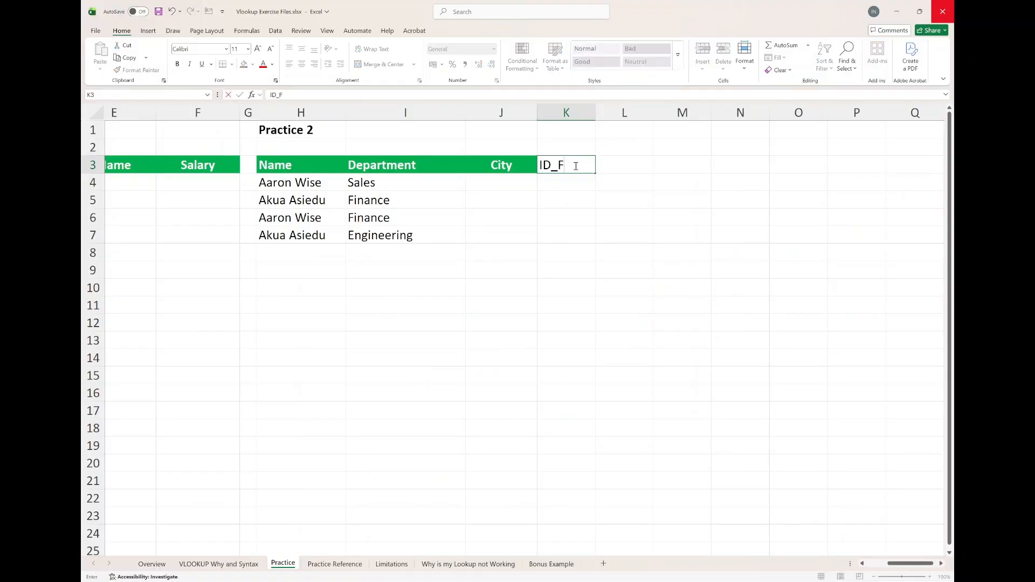
key("Return")
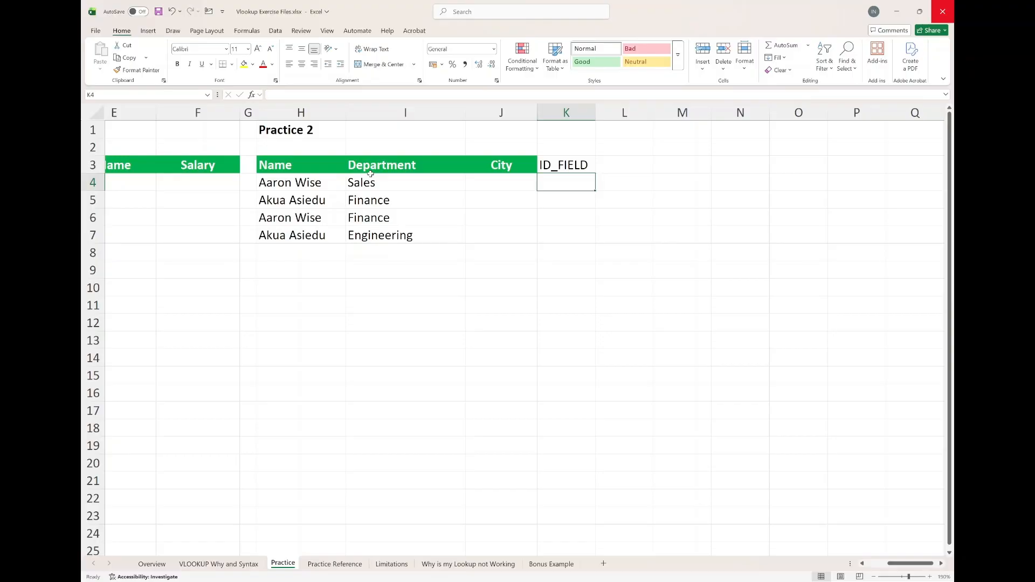
Step: Join the Practice 2 name and department in K4 with =CONCAT(H4,I4) and fill the formula down to K7
type("=")
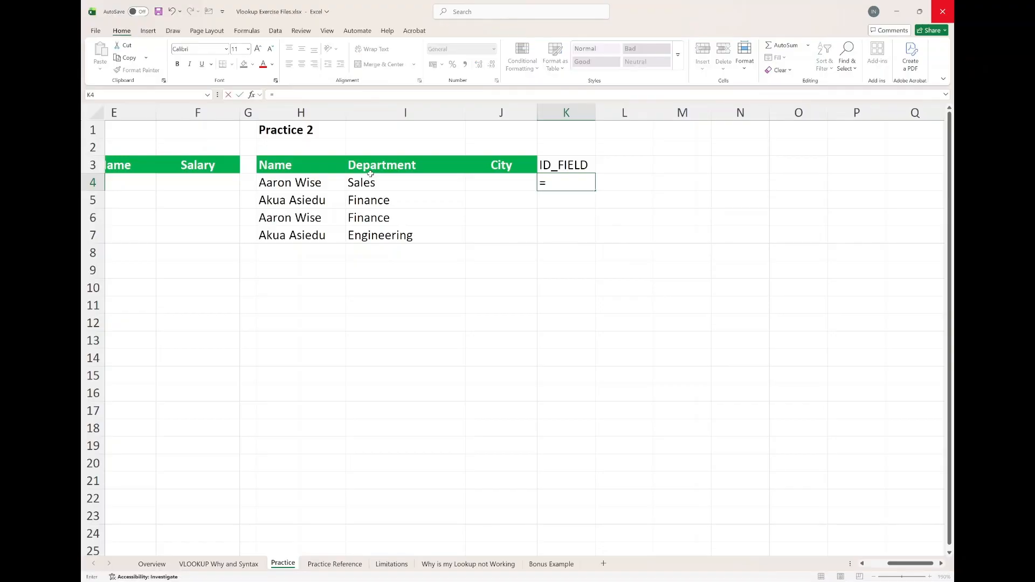
type("CONC")
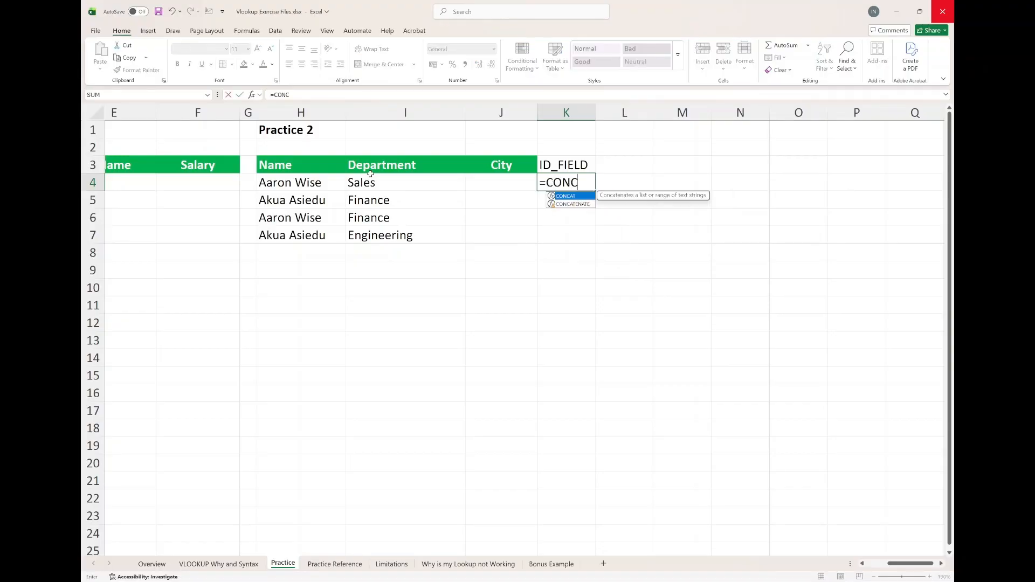
key("Down")
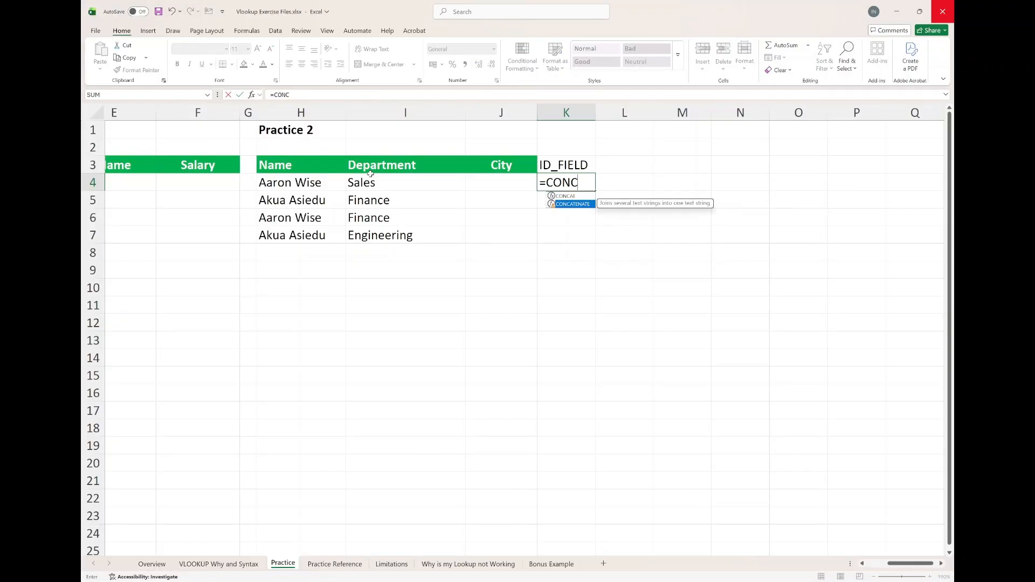
key("Up")
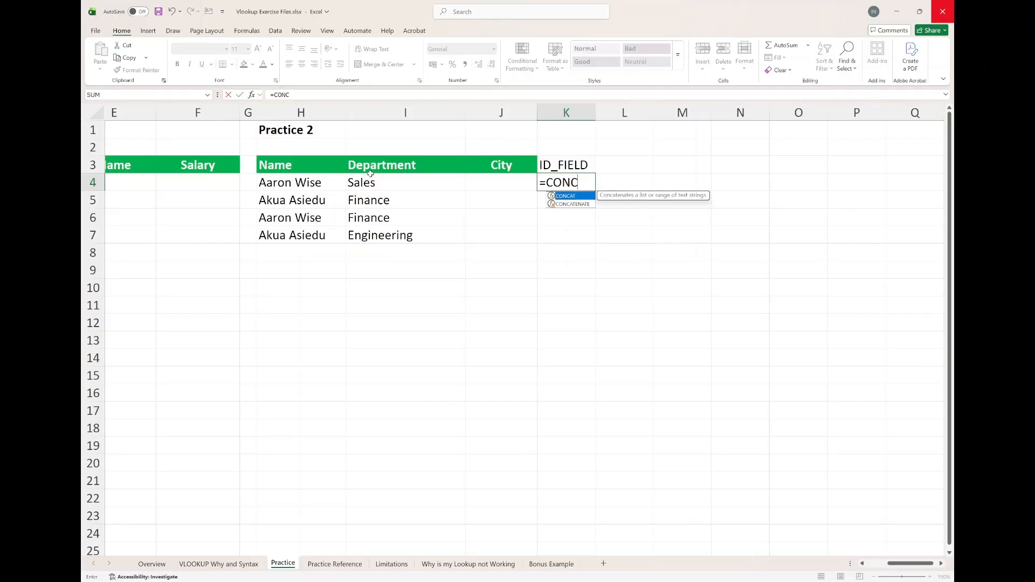
key("Down")
key("Up")
key("Tab")
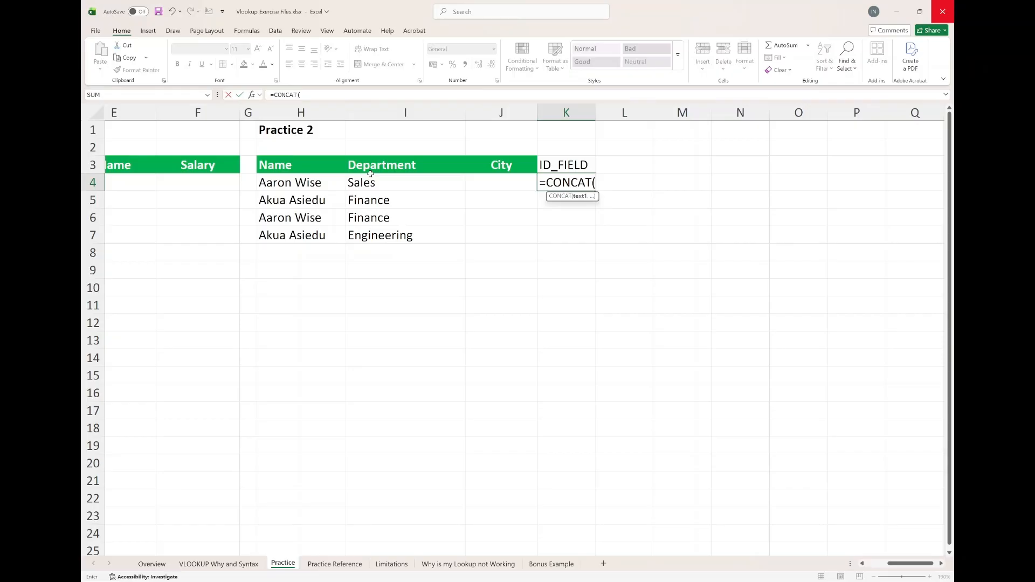
left_click(303, 183)
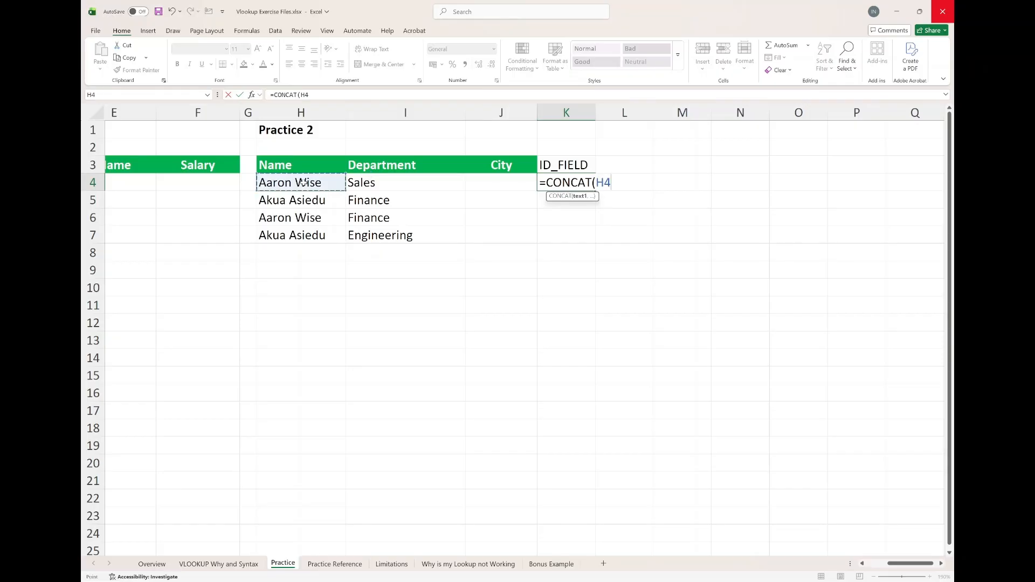
type(",")
left_click(368, 184)
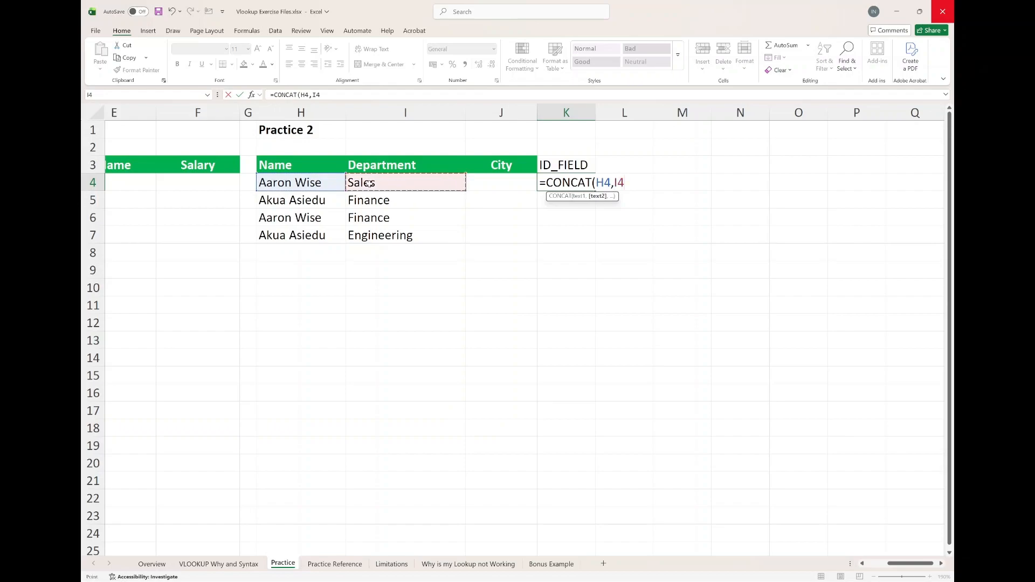
type(")")
key("Return")
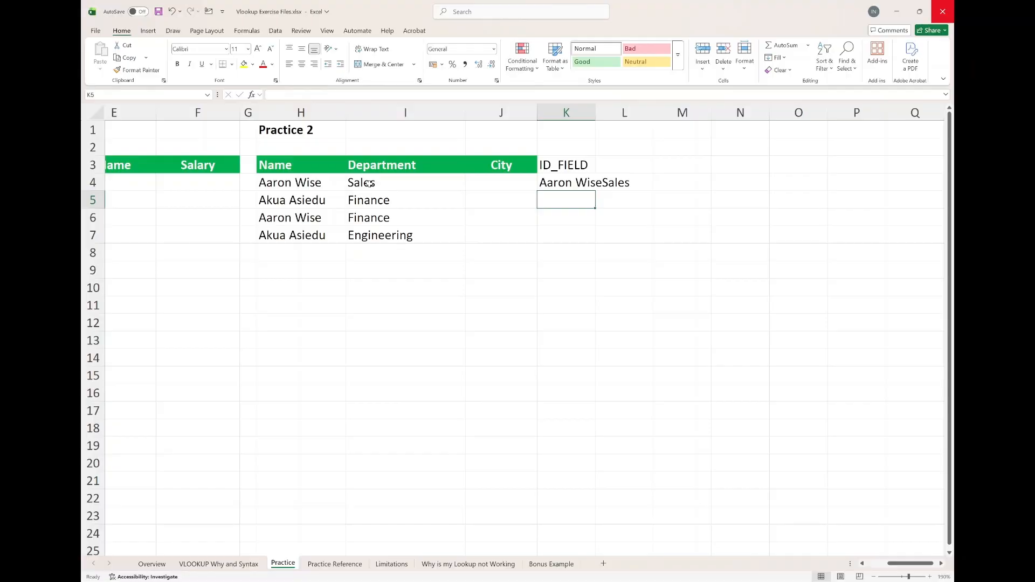
left_click(570, 181)
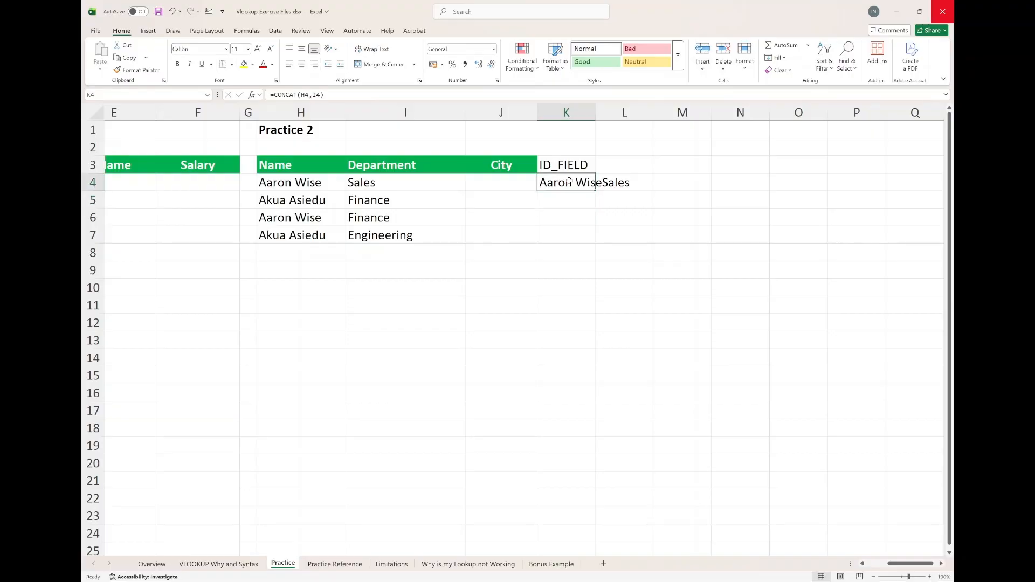
left_click_drag(594, 190, 591, 236)
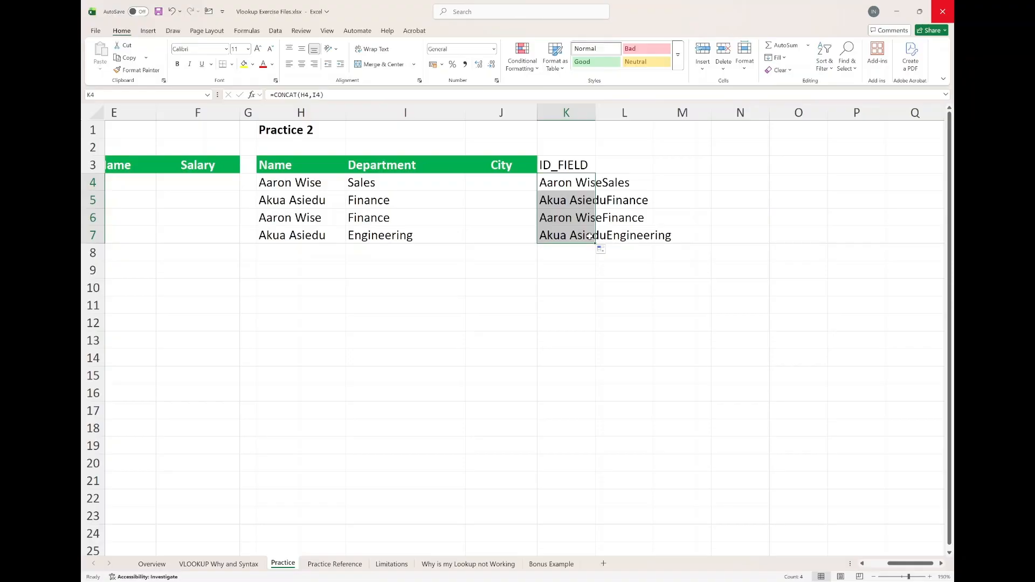
Step: Insert a new column before Department in the Practice Reference sheet's Employee Data table and head it ID in C3
left_click(330, 565)
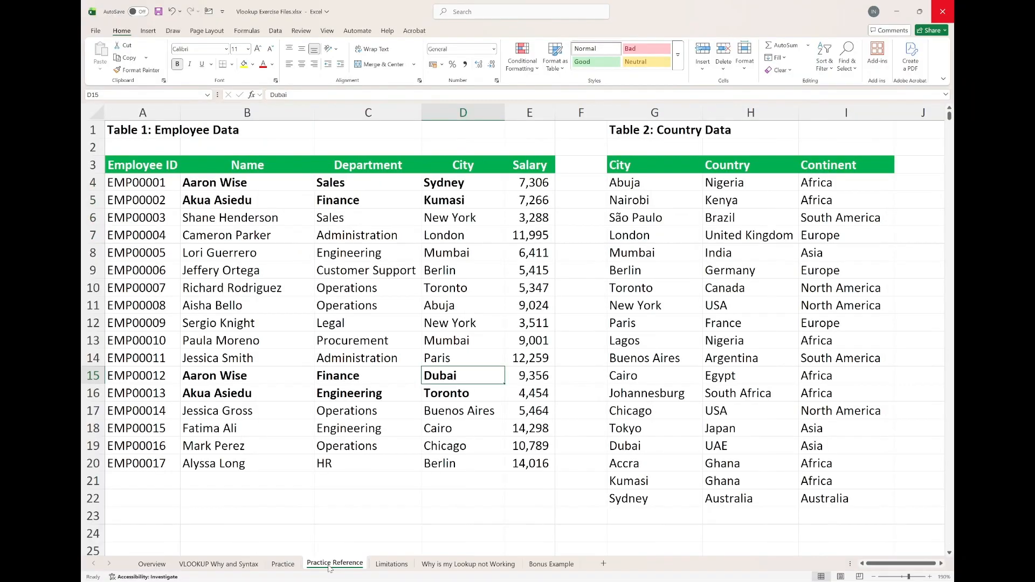
left_click(370, 113)
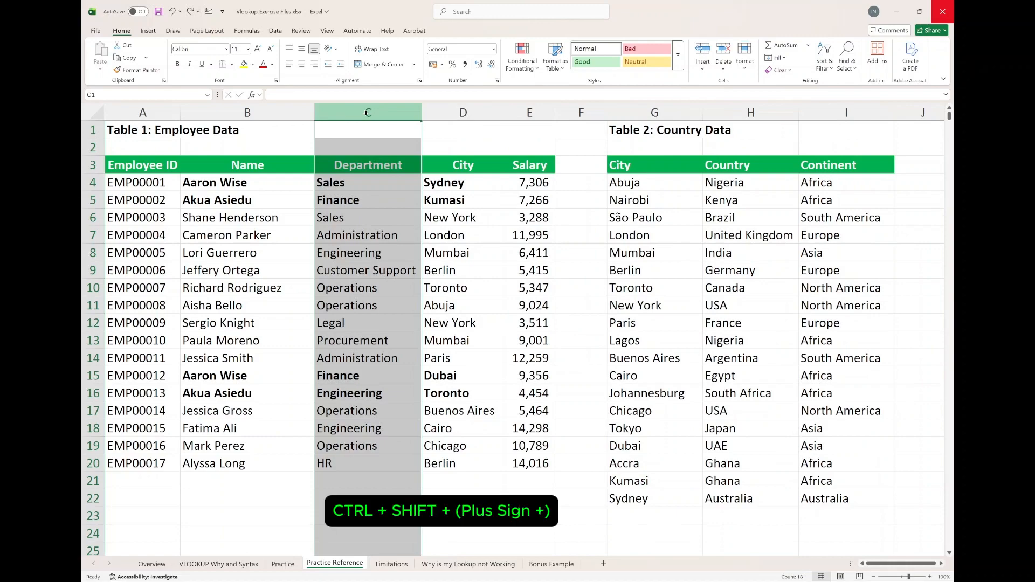
key("ctrl+shift+plus")
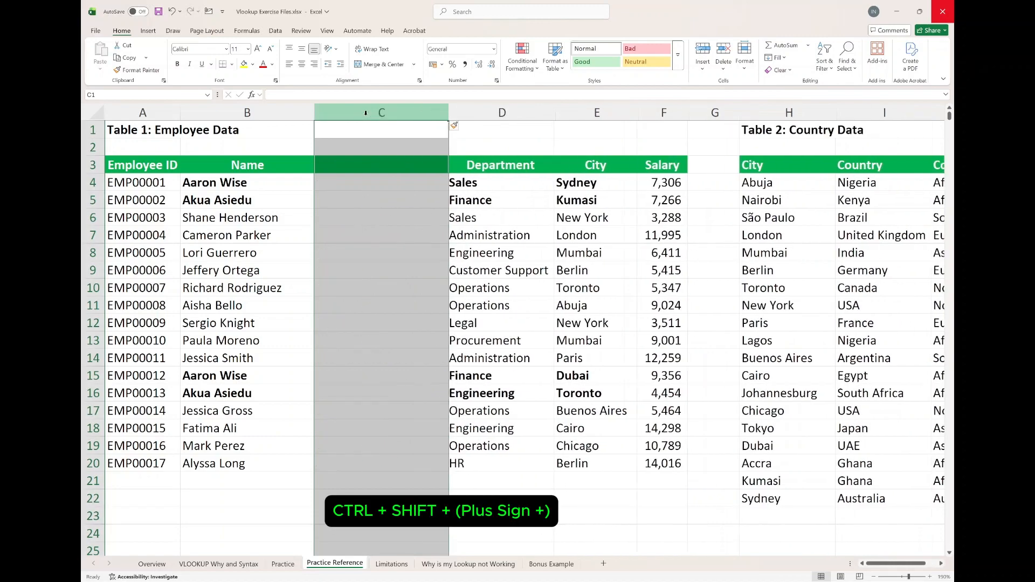
left_click(361, 163)
type("ID")
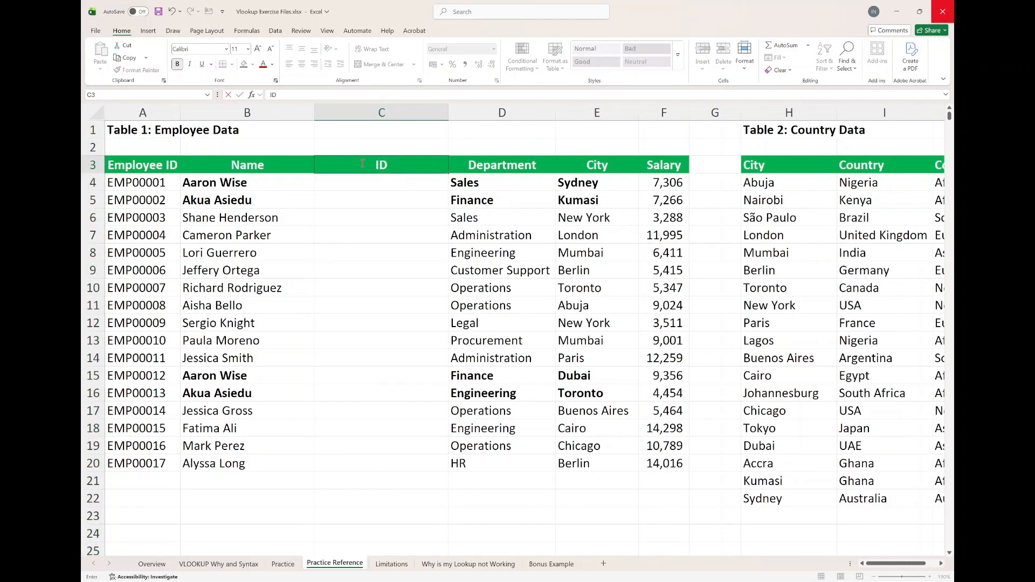
key("Return")
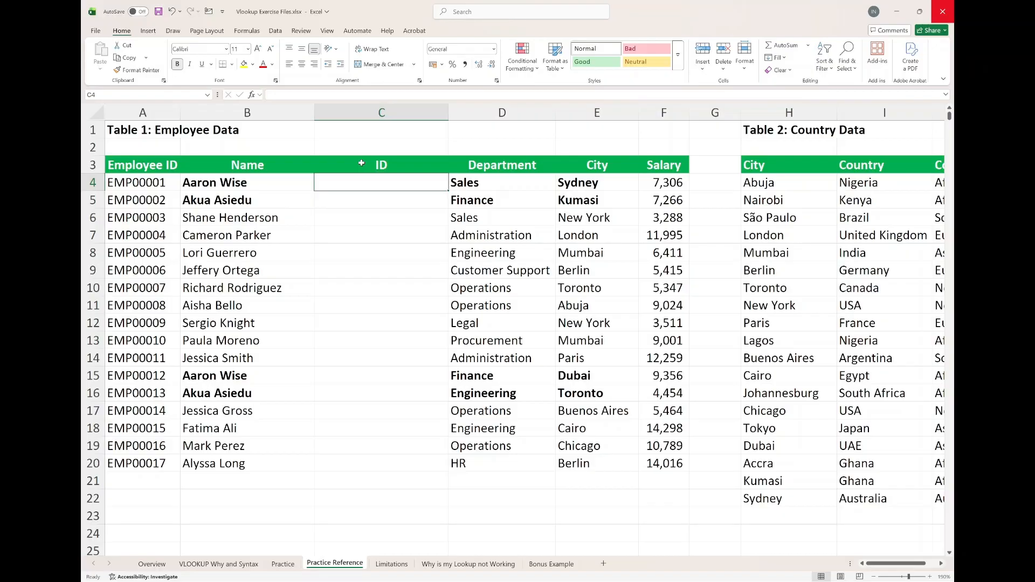
Step: Join each employee's name and department with =CONCAT(B4,D4) in C4 and fill the formula down to C20
type("=CONCAT(")
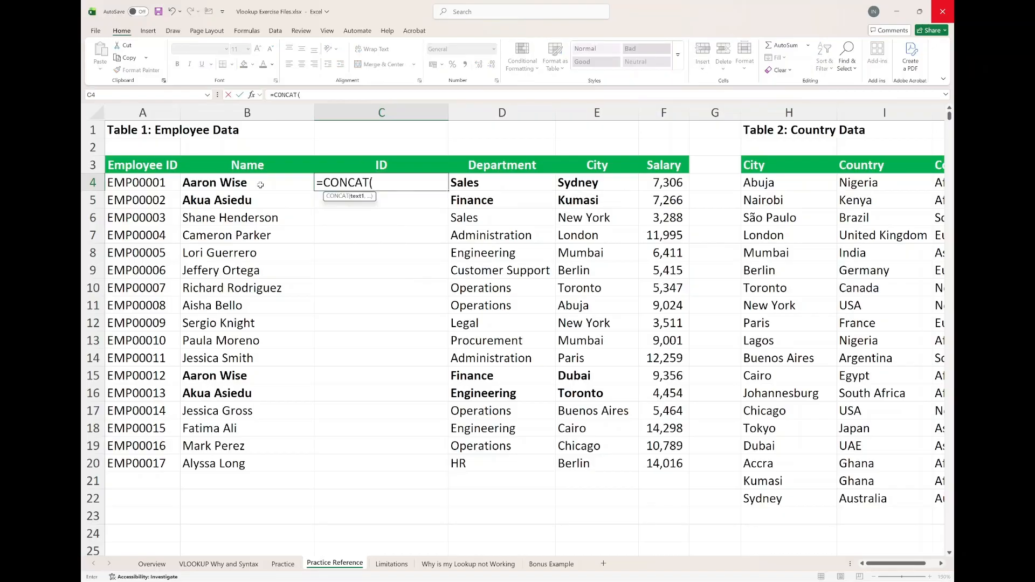
left_click(260, 185)
type(",")
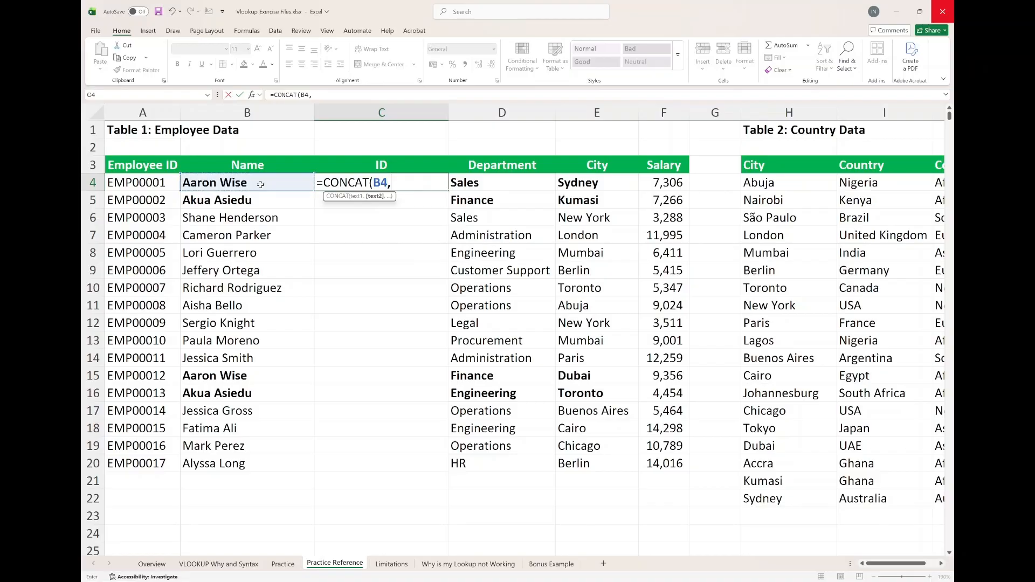
left_click(483, 186)
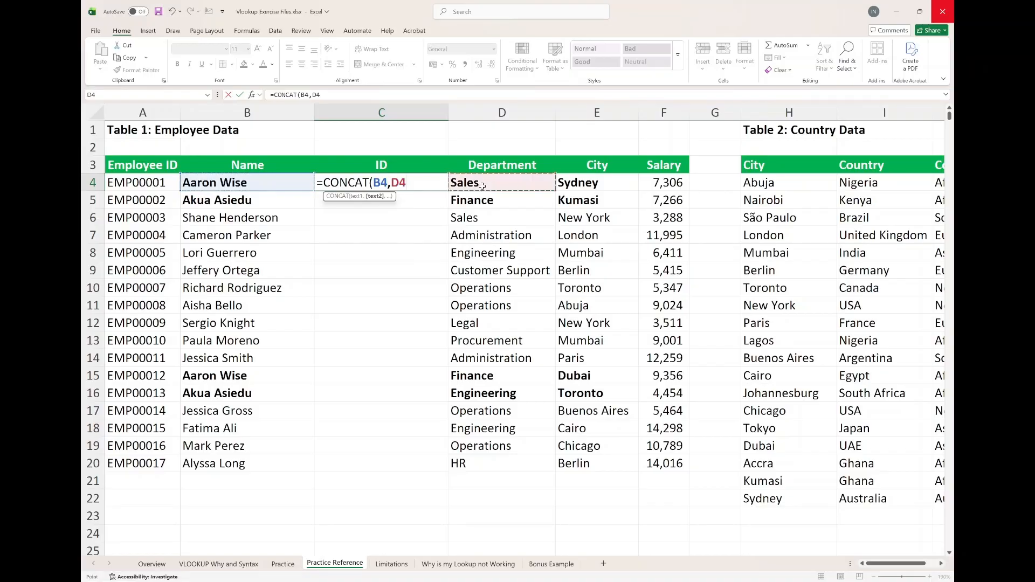
type(")")
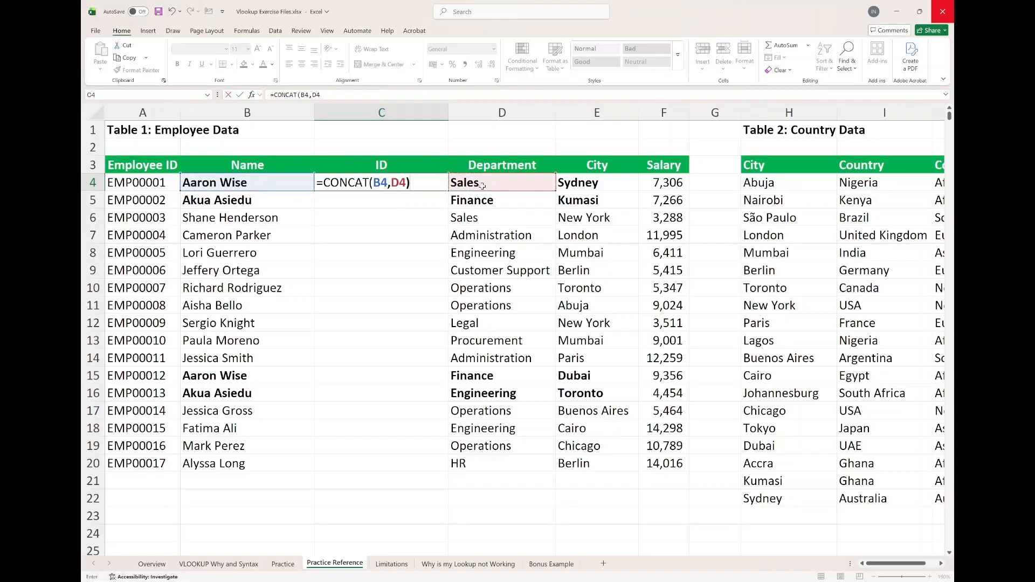
key("Return")
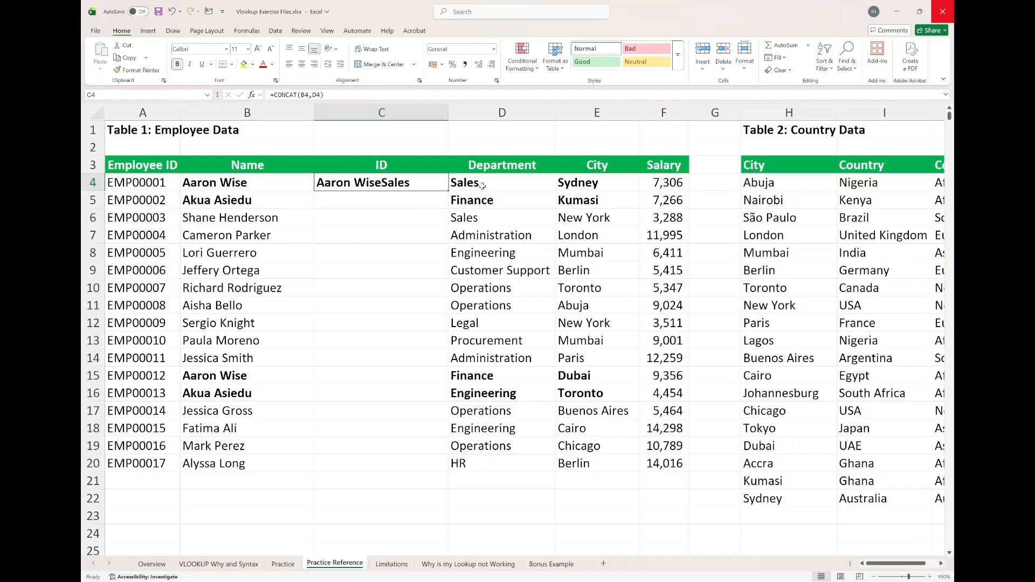
left_click_drag(448, 191, 438, 477)
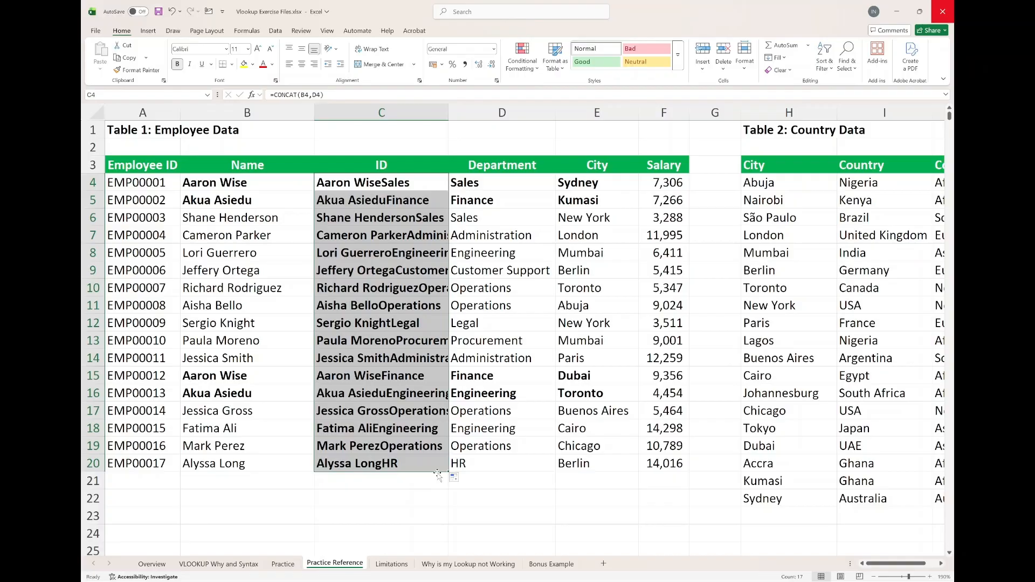
Step: Start a VLOOKUP formula in the Practice sheet's first Practice 2 City cell, J4, using K4 as the lookup value
left_click(283, 564)
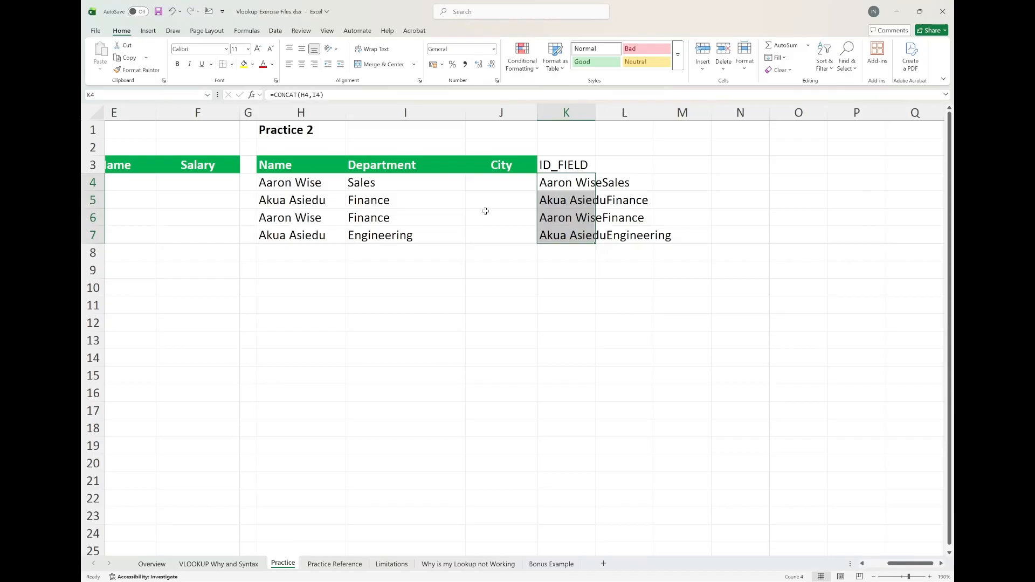
left_click(480, 183)
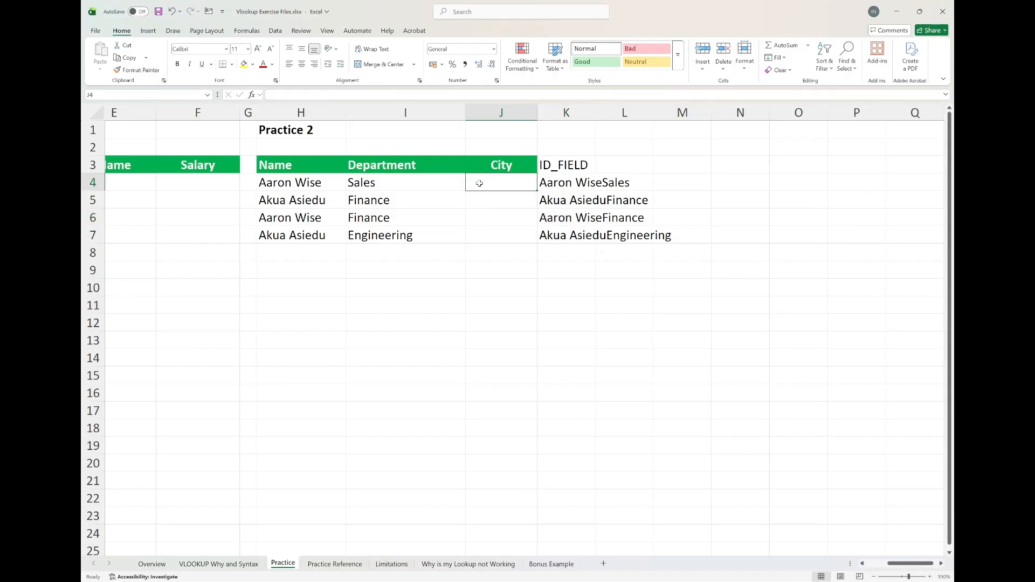
type("=")
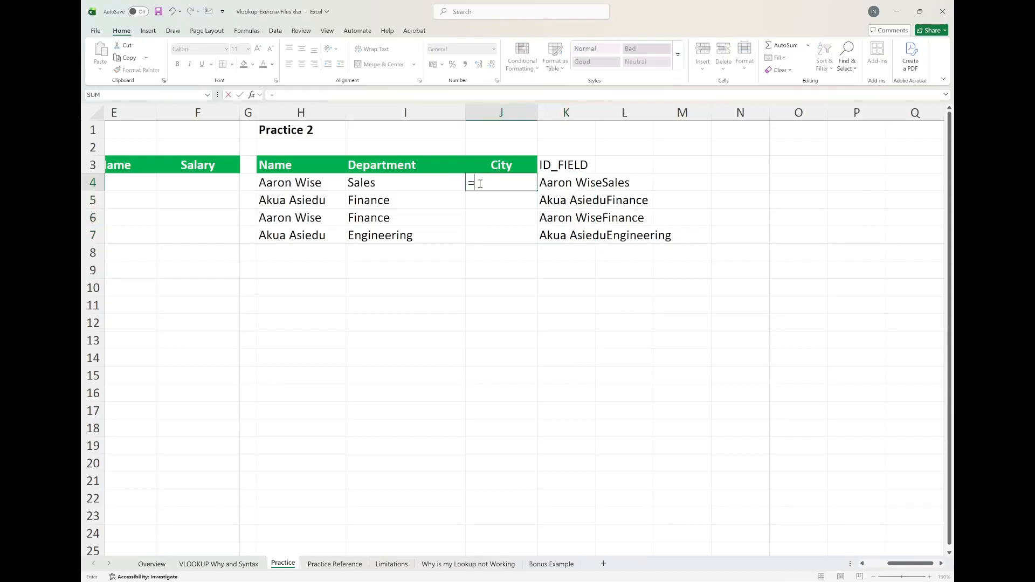
type("vl")
key("Tab")
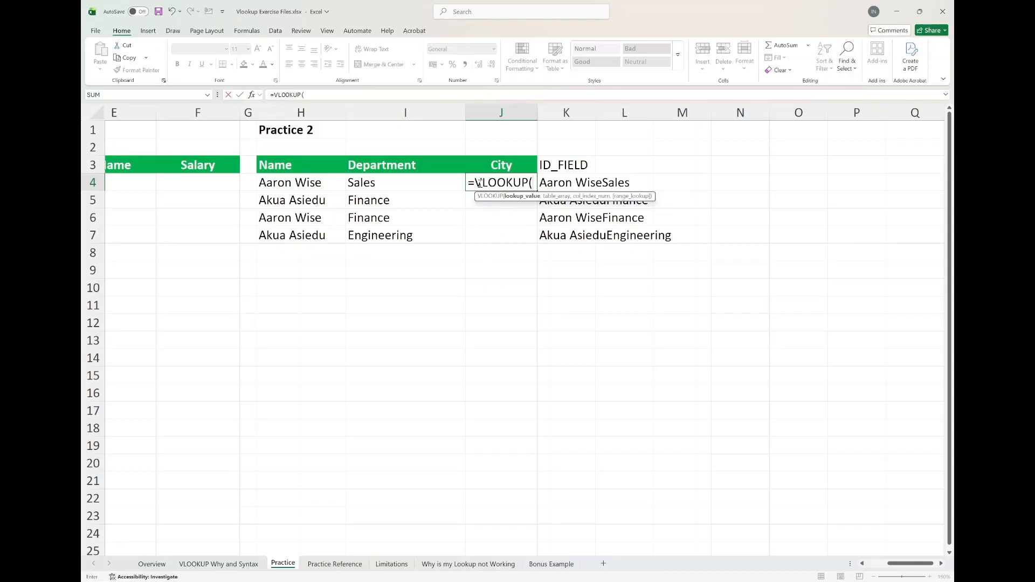
left_click(559, 185)
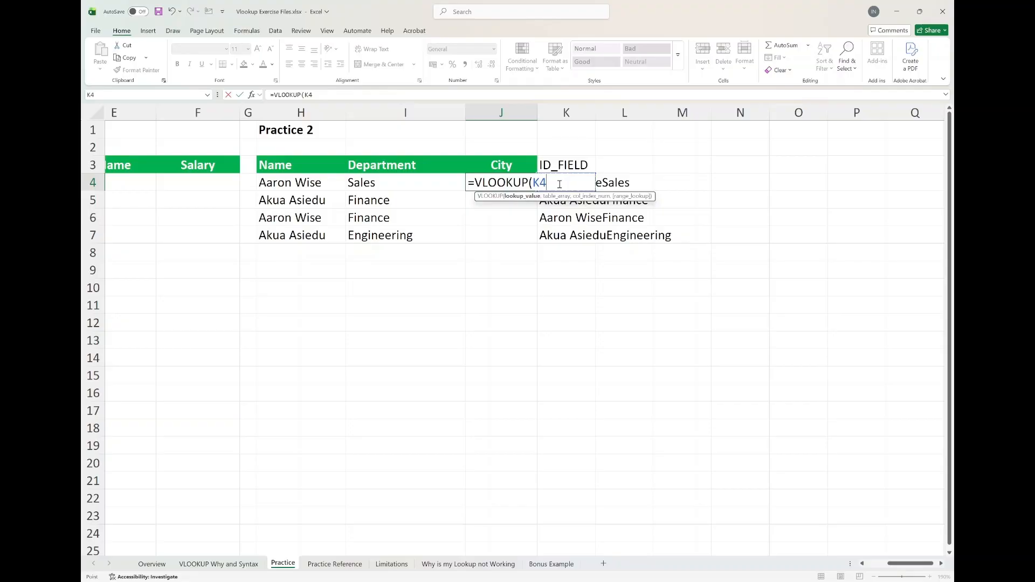
type(",")
Step: Set the VLOOKUP table array to the absolute range 'Practice Reference'!$C$3:$F$20, covering the ID through Salary columns
left_click(327, 564)
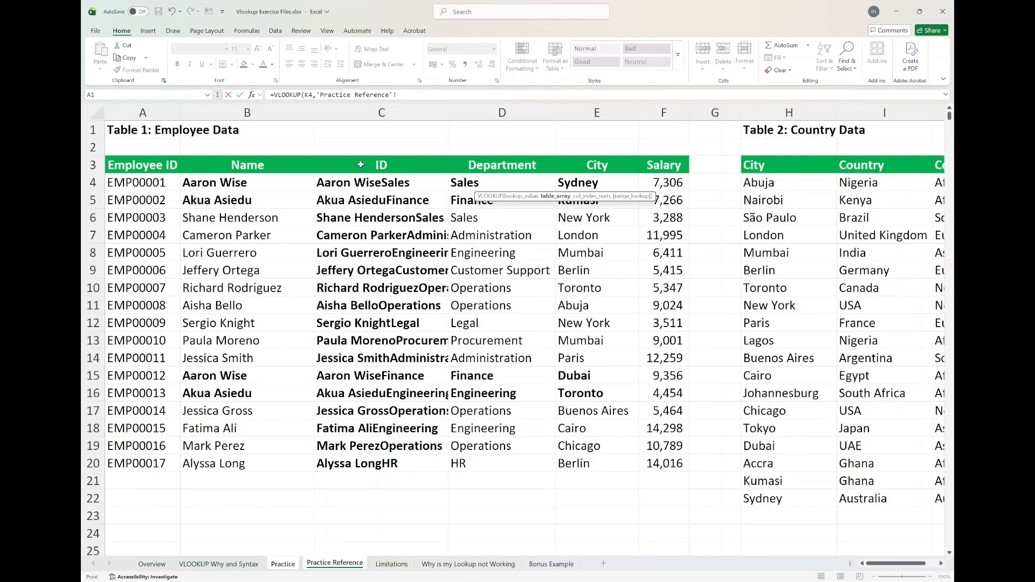
left_click_drag(360, 164, 384, 463)
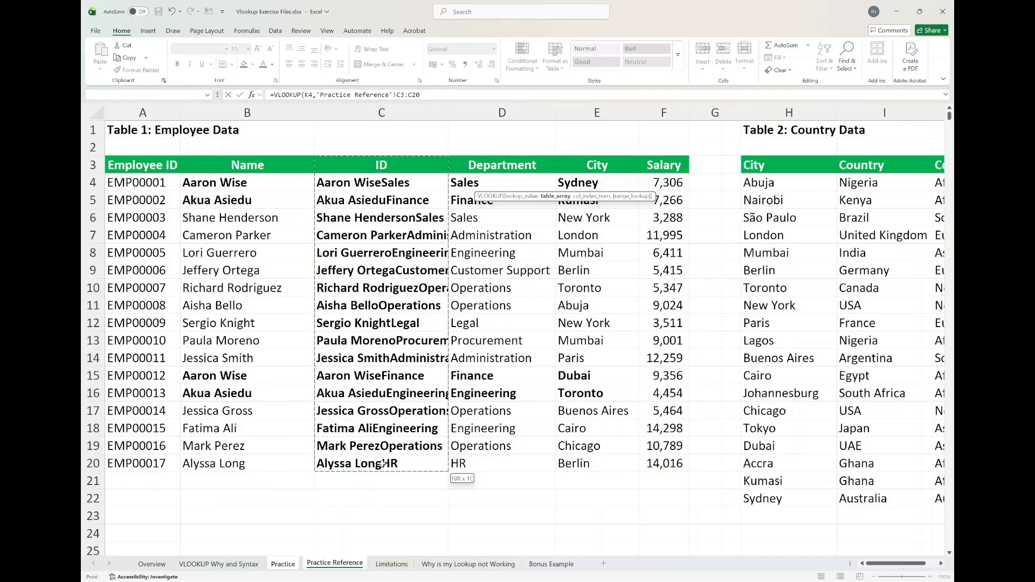
key("shift+Right")
key("shift+Right")
key("shift+Right")
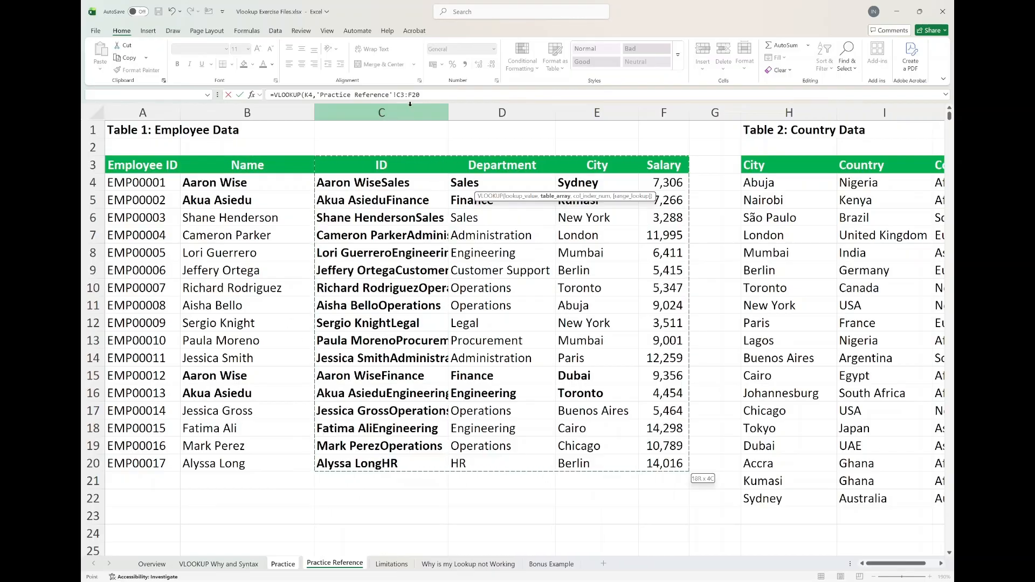
left_click_drag(430, 96, 397, 95)
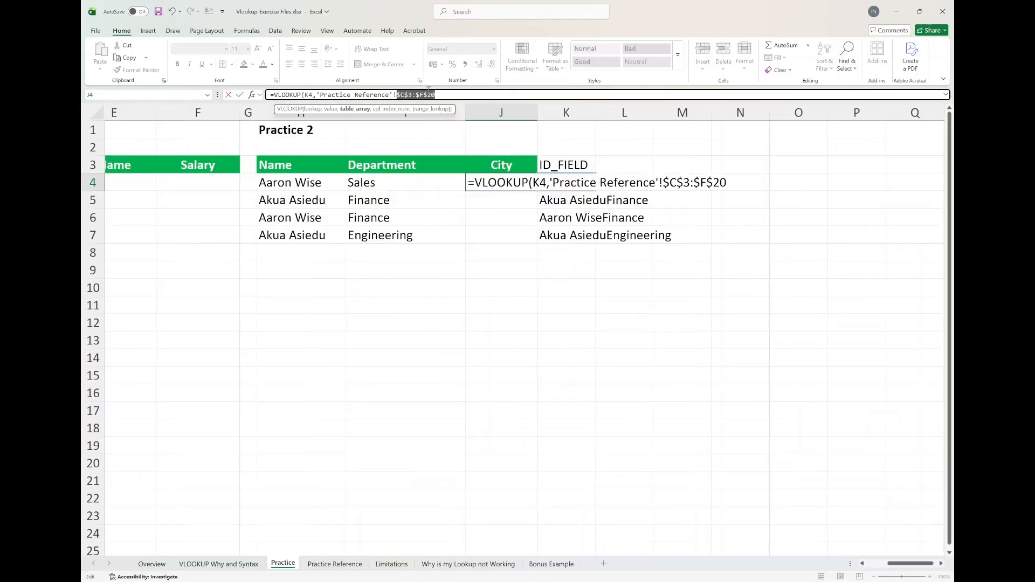
key("F4")
left_click(447, 95)
type(",")
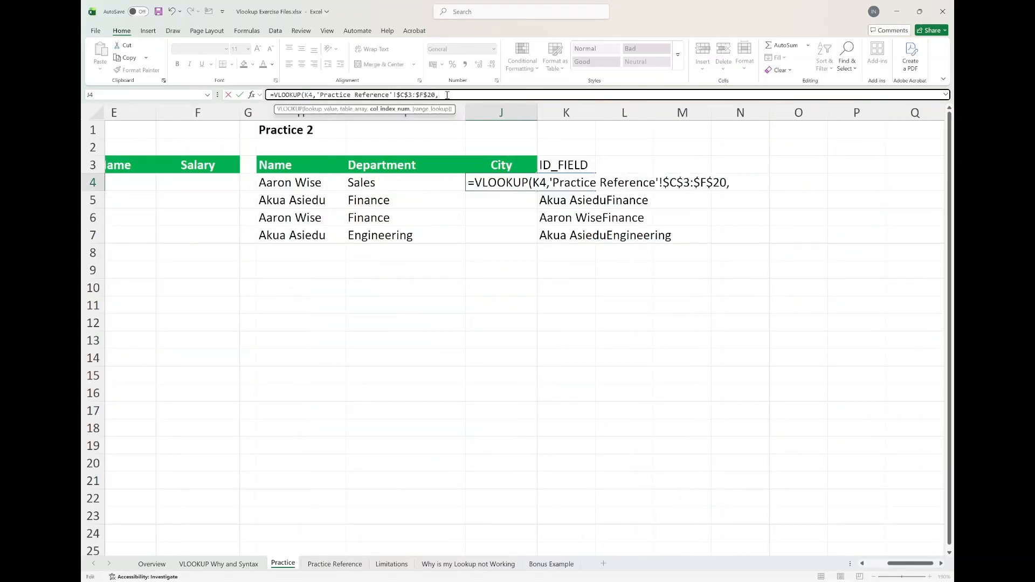
Step: Finish the J4 VLOOKUP with column index 3 and FALSE for an exact match, and fill the formula down to J7
left_click(337, 562)
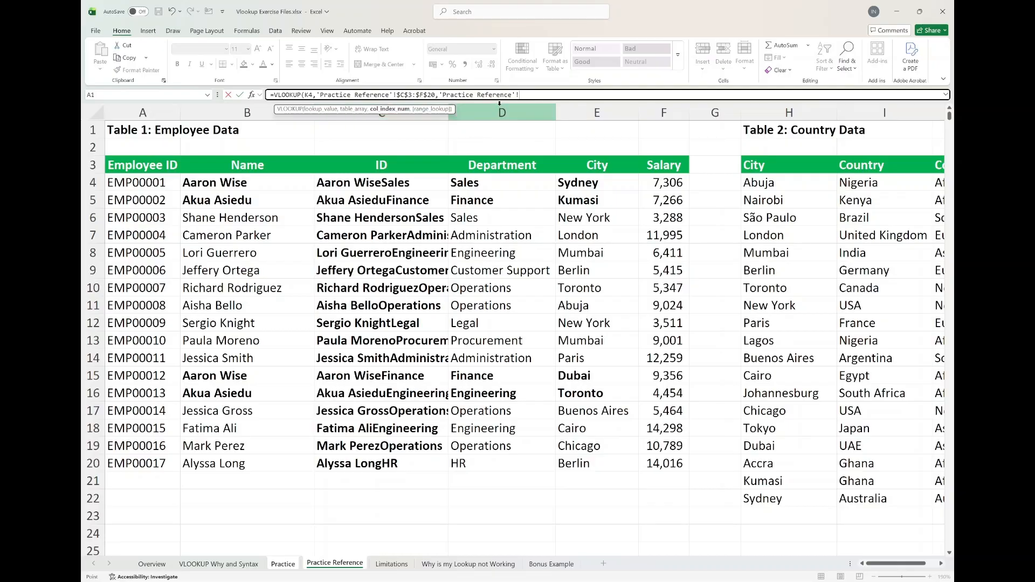
left_click_drag(528, 95, 439, 94)
key("BackSpace")
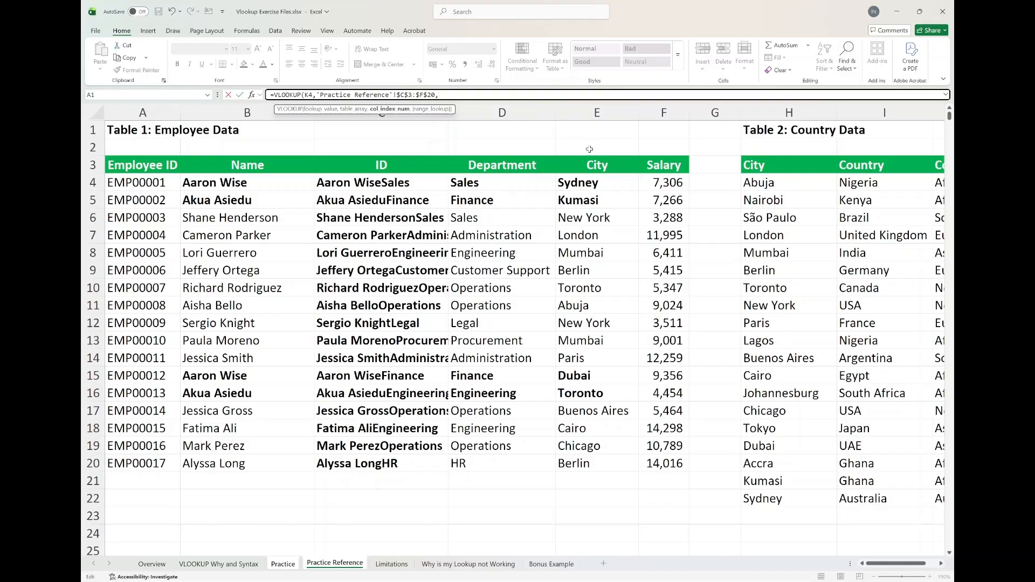
type(",")
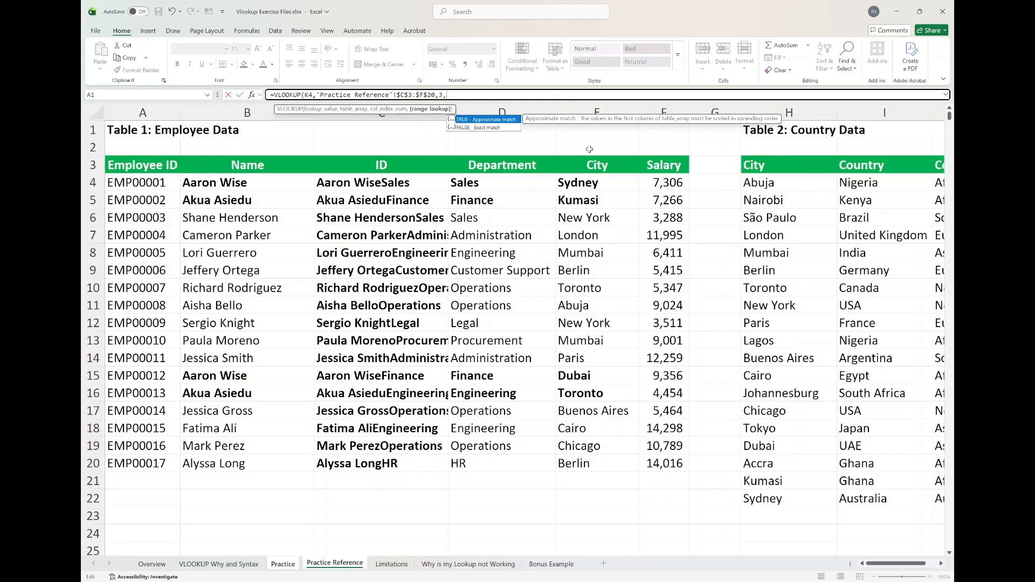
key("Down")
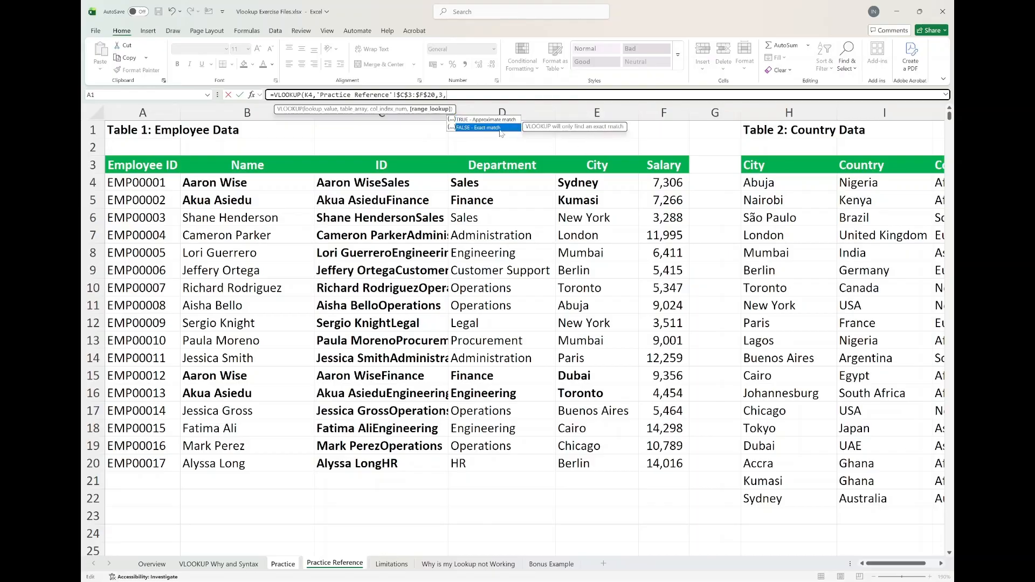
double_click(499, 130)
type(")")
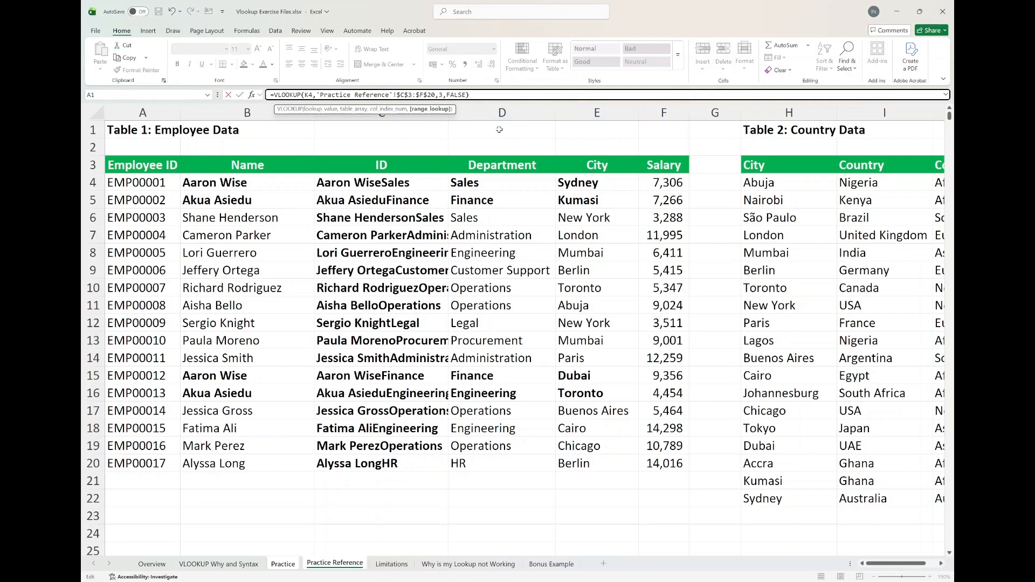
key("Return")
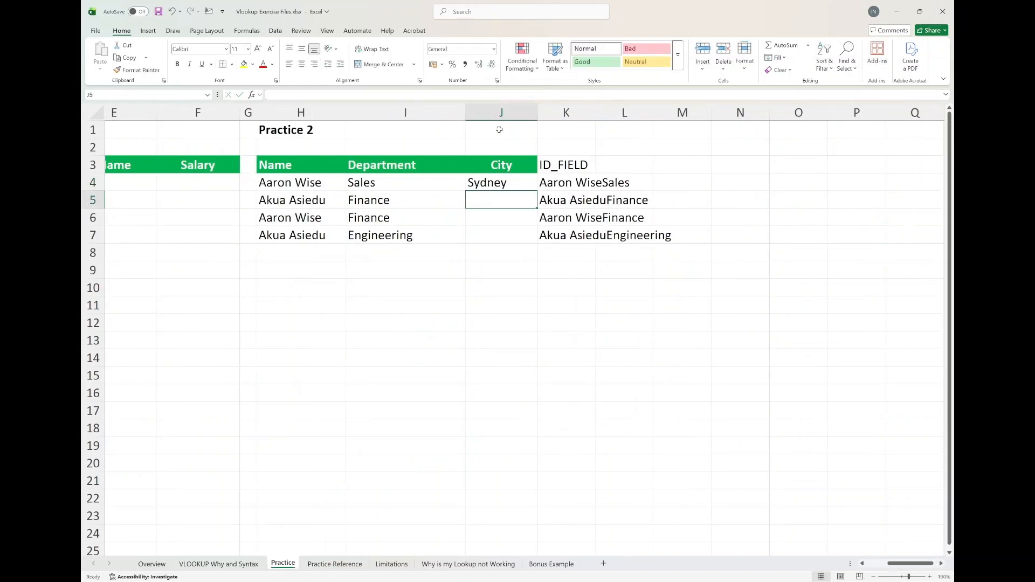
left_click(523, 180)
left_click_drag(537, 191, 531, 236)
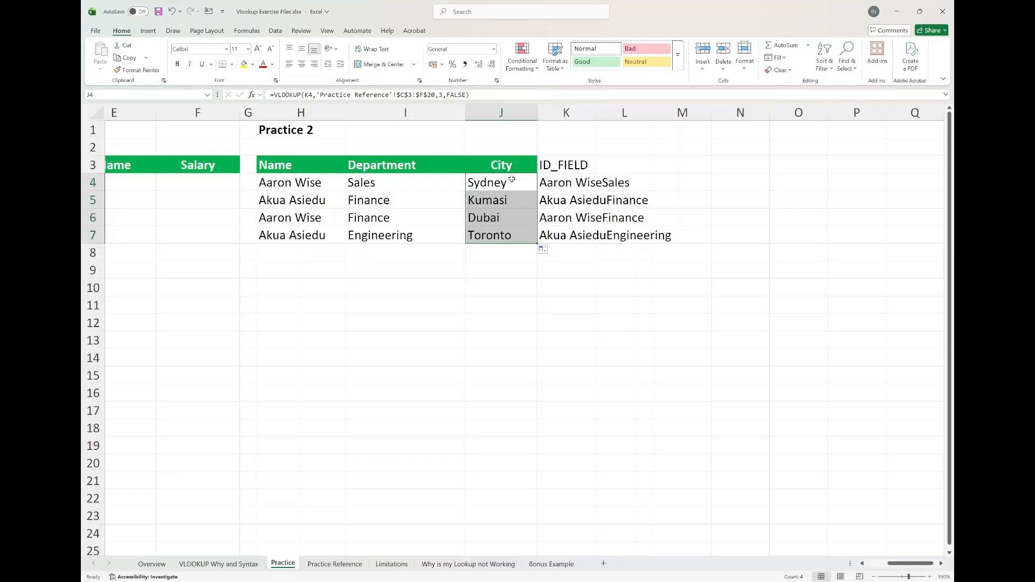
Step: Check the Practice 2 cities and their concatenated IDs against the Employee Data table on the Practice Reference sheet
left_click(540, 181)
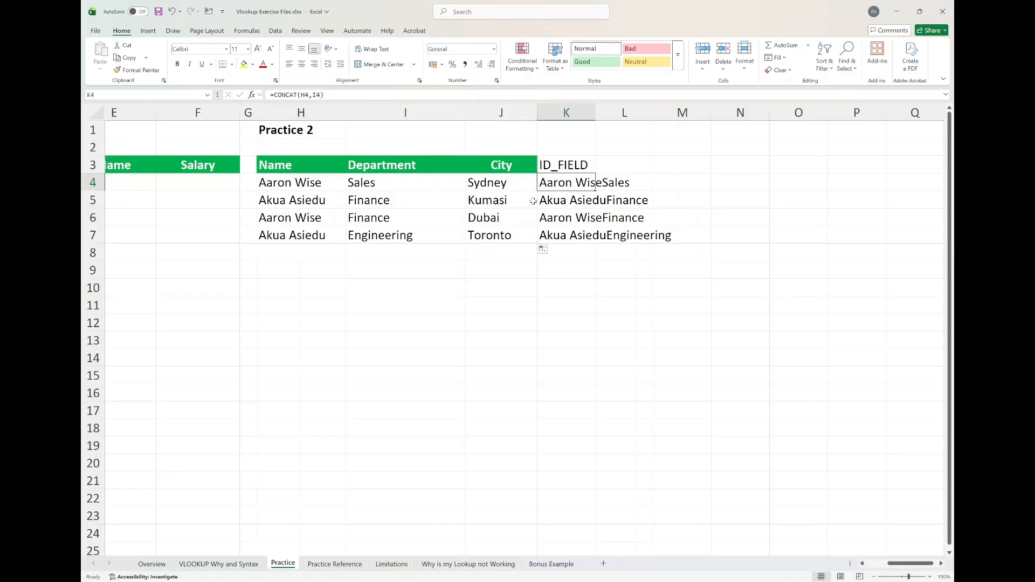
left_click(333, 564)
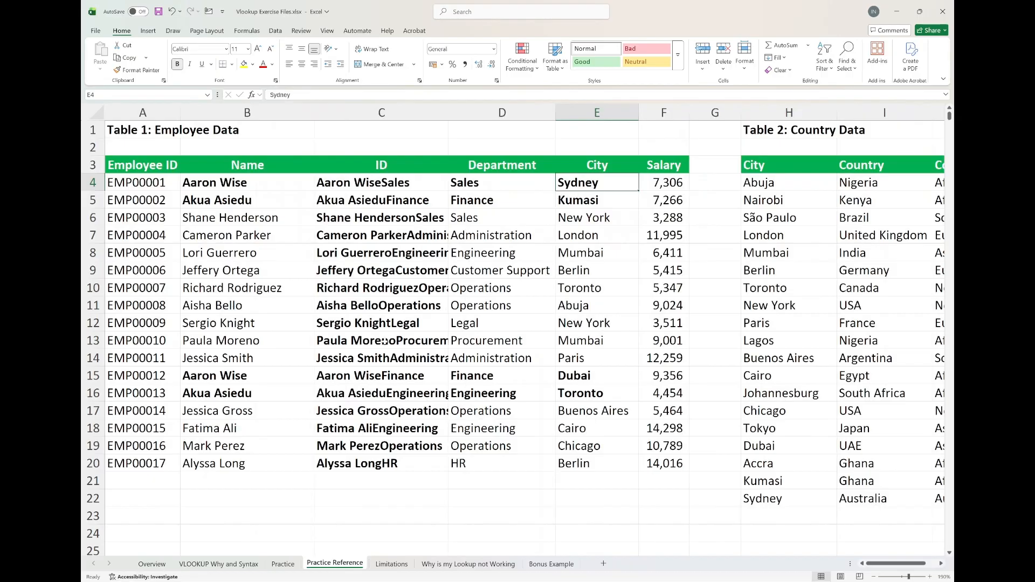
left_click(283, 564)
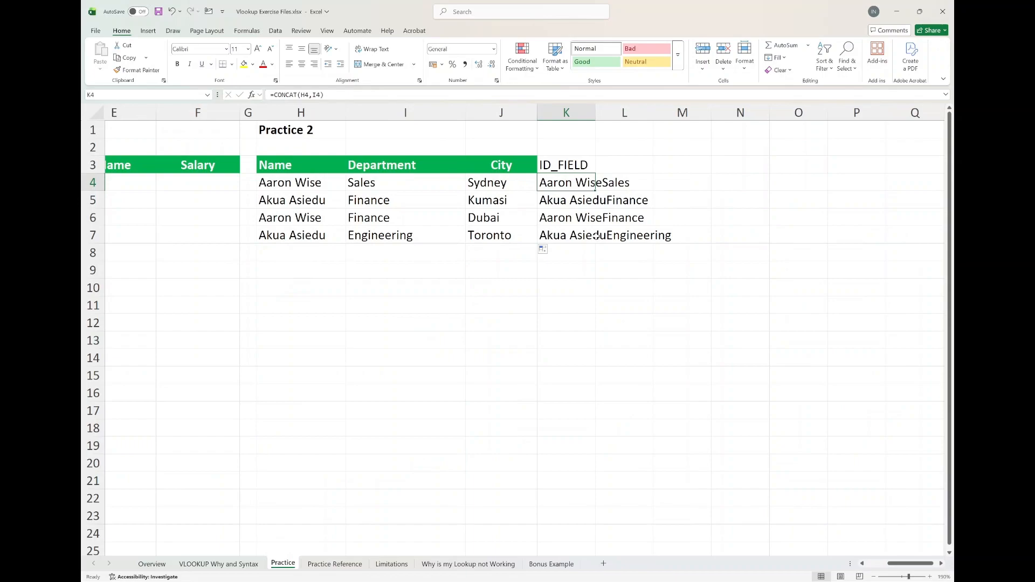
left_click(335, 564)
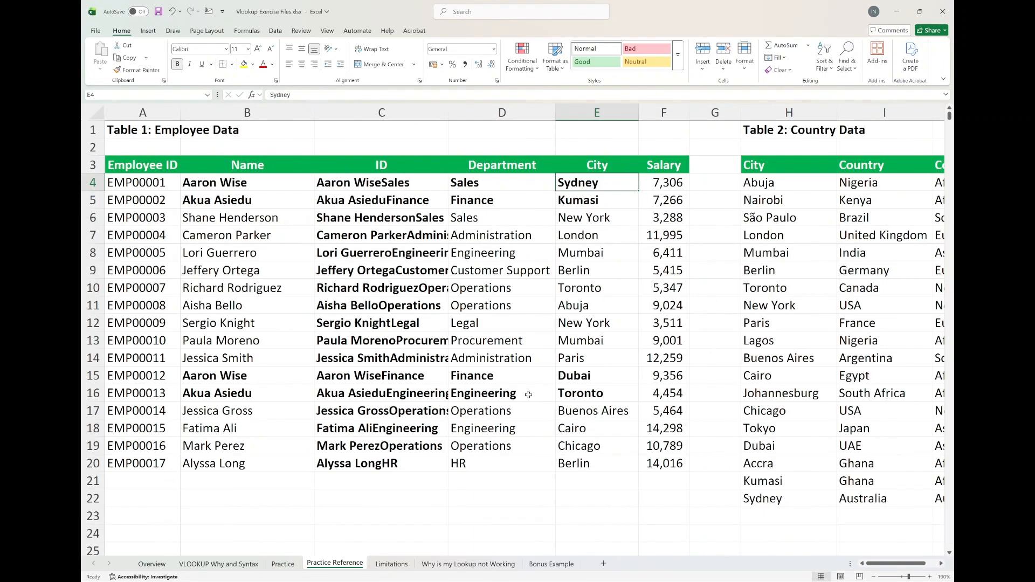
left_click(282, 564)
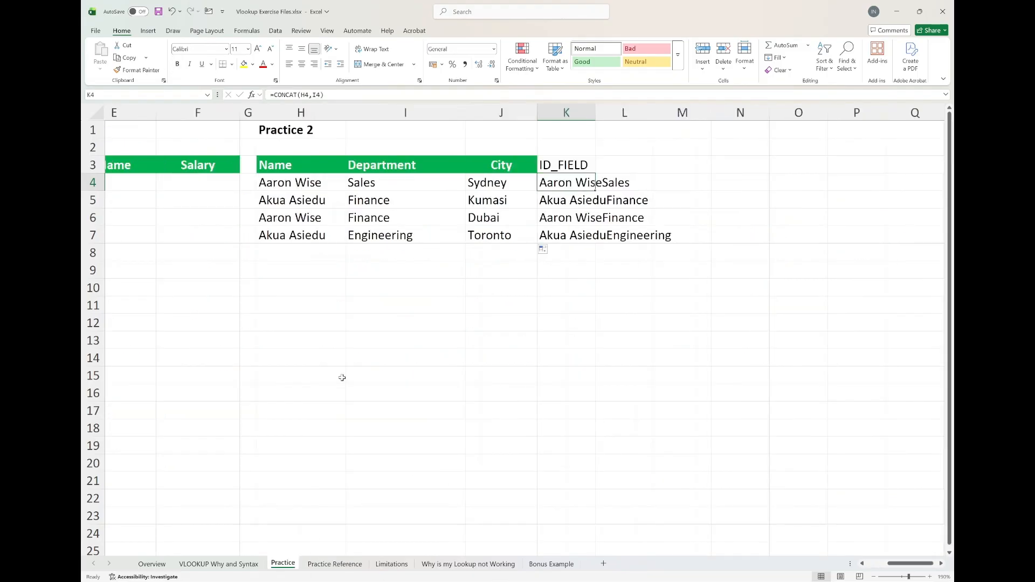
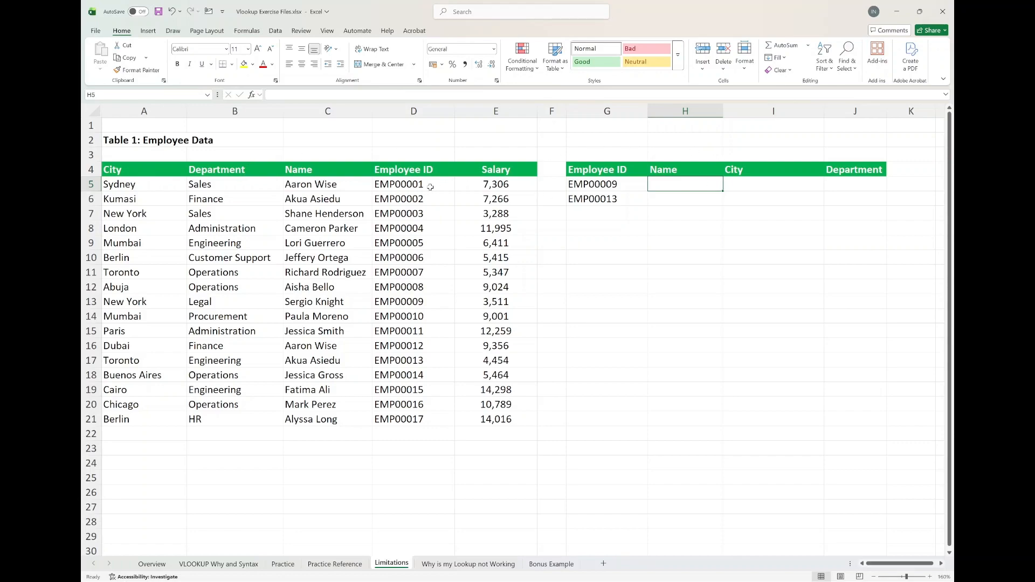
Step: Try to look up the first employee's name in H5 of the Limitations sheet with =VLOOKUP(G5,A4:D21,2,FALSE)
type("=vl")
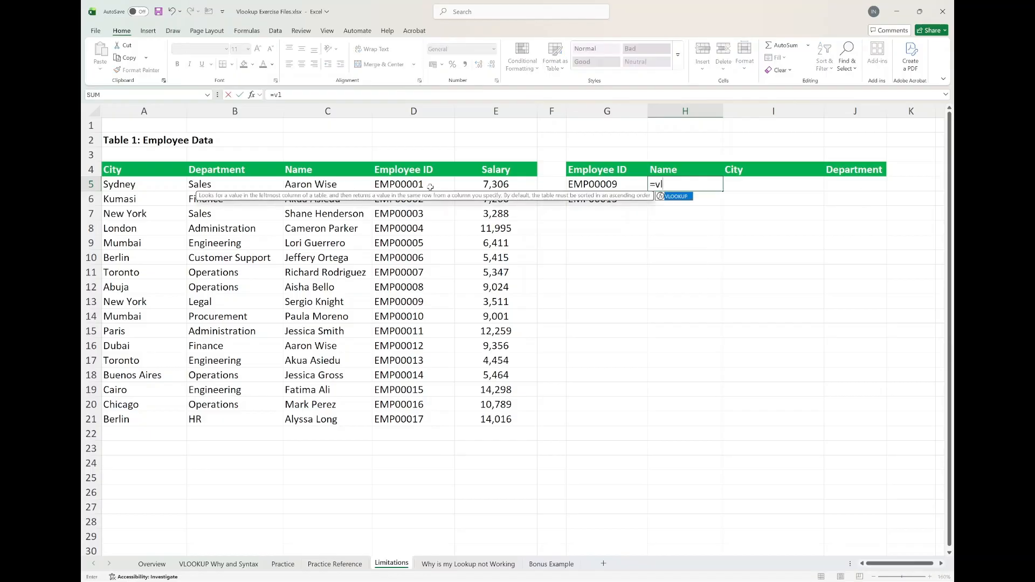
key("Tab")
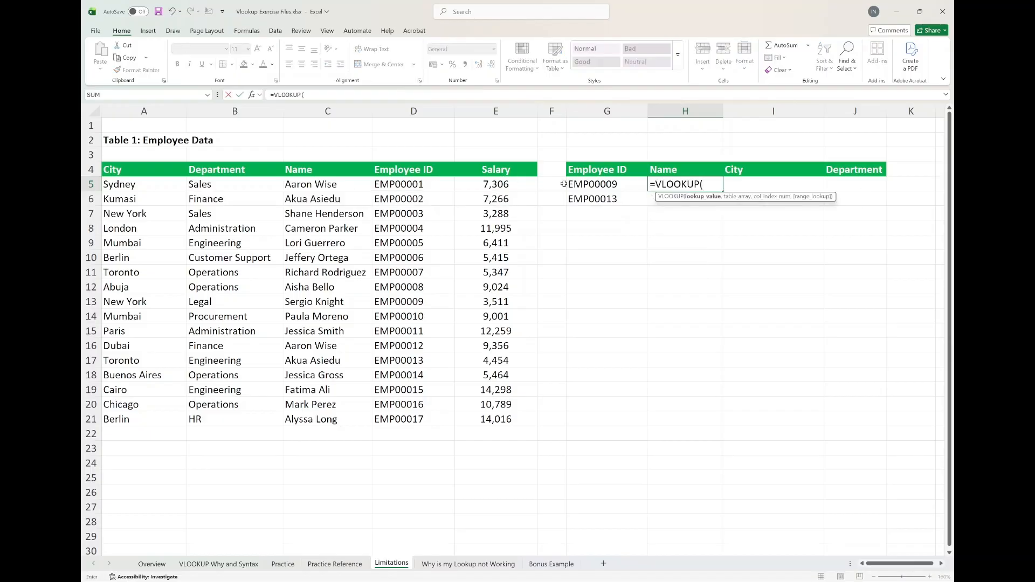
left_click(591, 185)
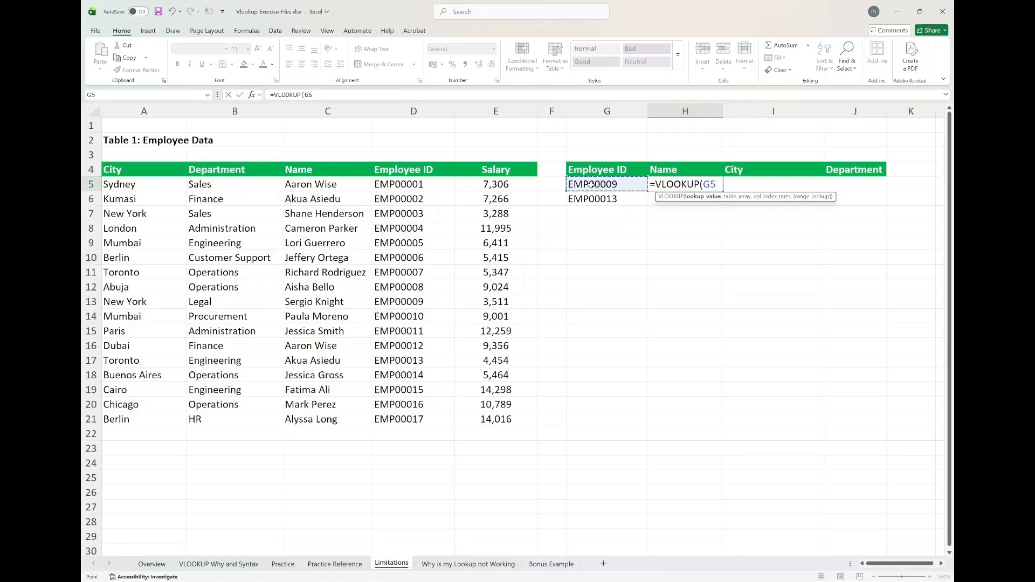
type(",")
left_click_drag(404, 172, 151, 413)
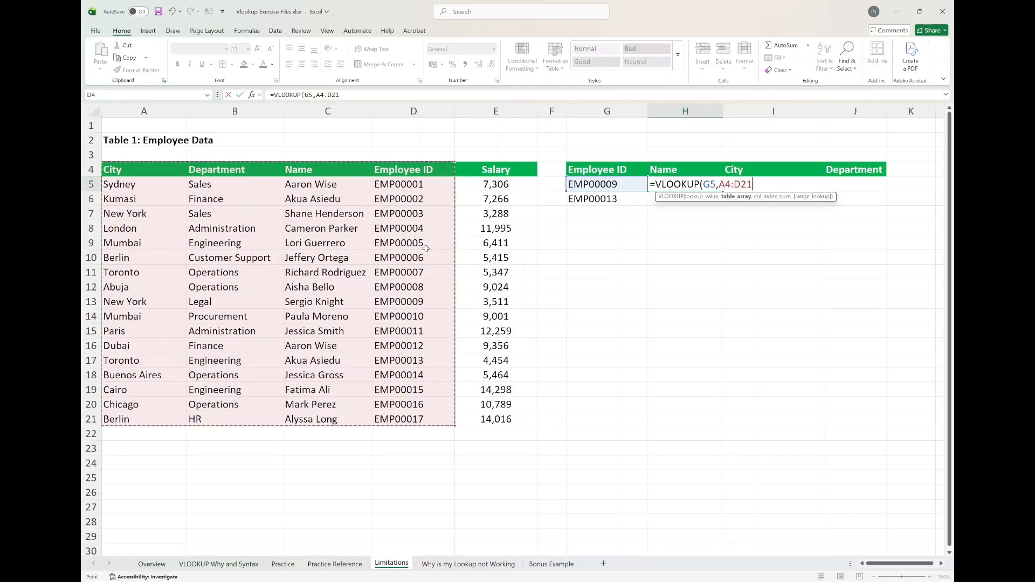
type(",")
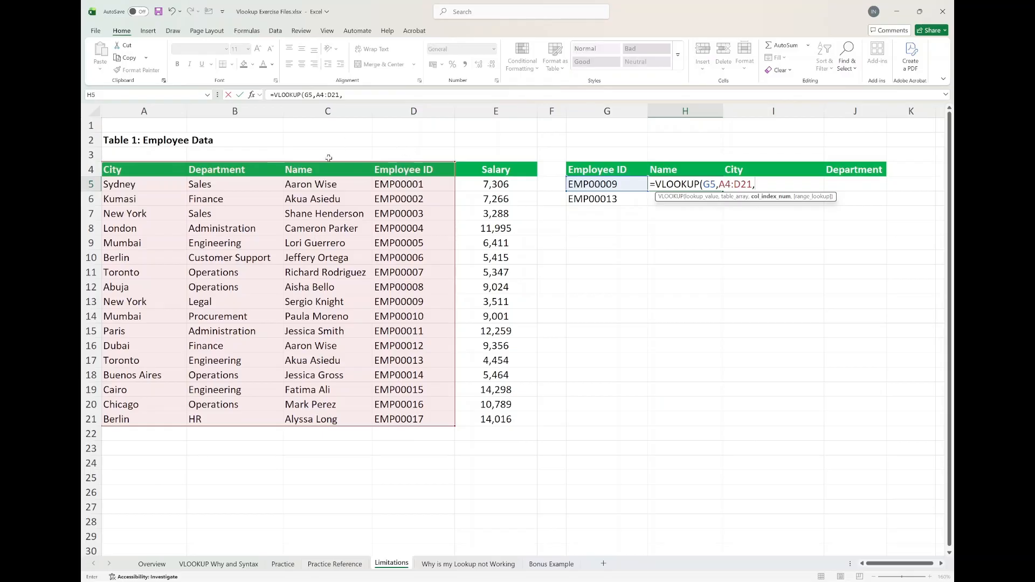
type("2,")
key("Down")
key("Tab")
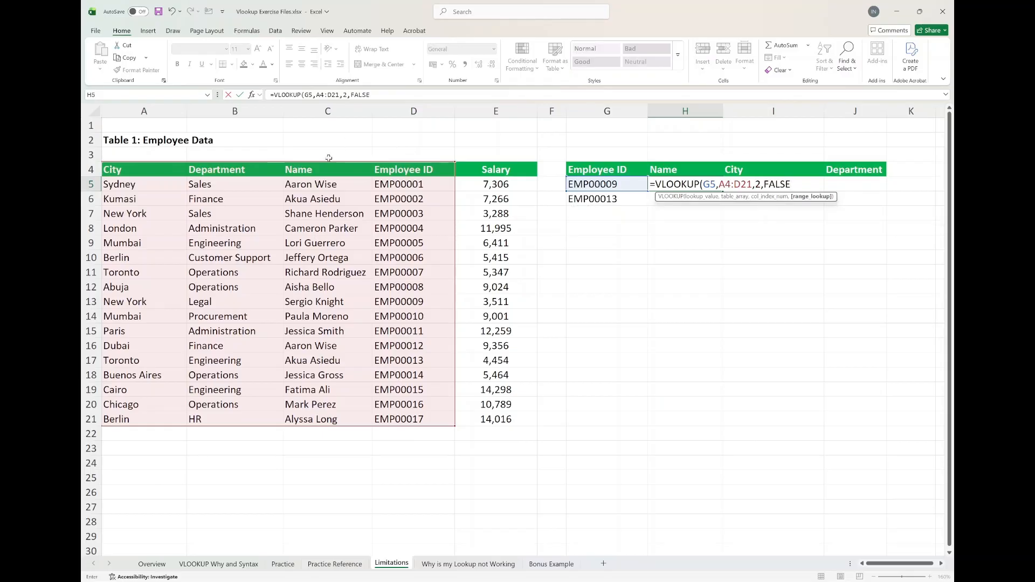
type(")")
key("ctrl+Return")
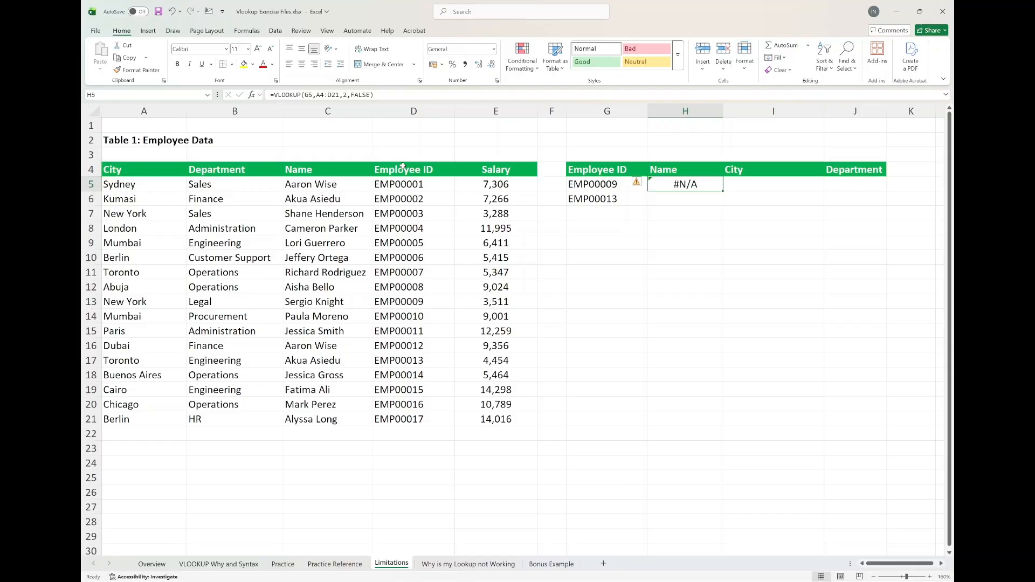
Step: Delete the VLOOKUP formula from the first Name cell, H5
left_click_drag(400, 170, 173, 435)
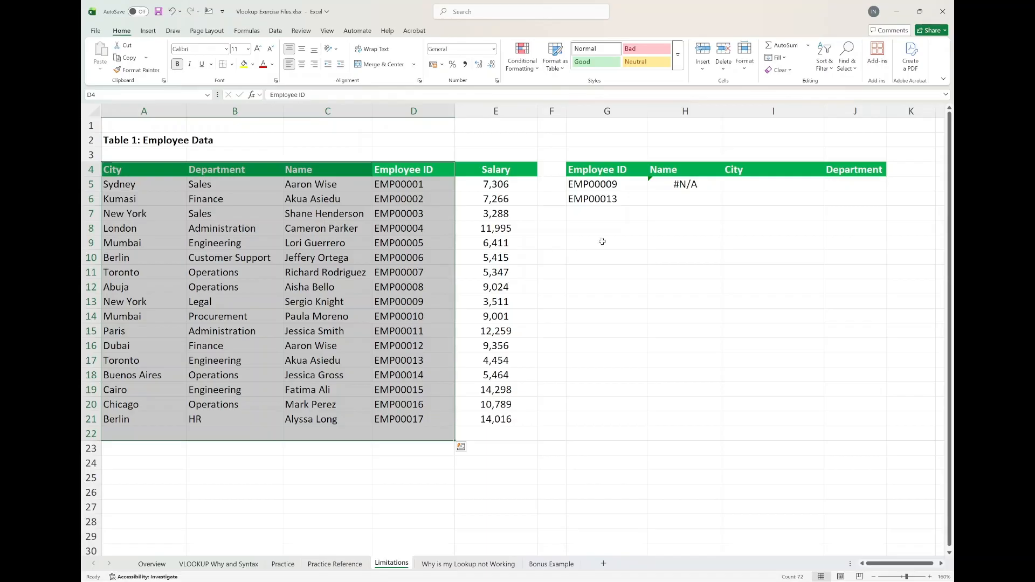
left_click(682, 184)
key("Delete")
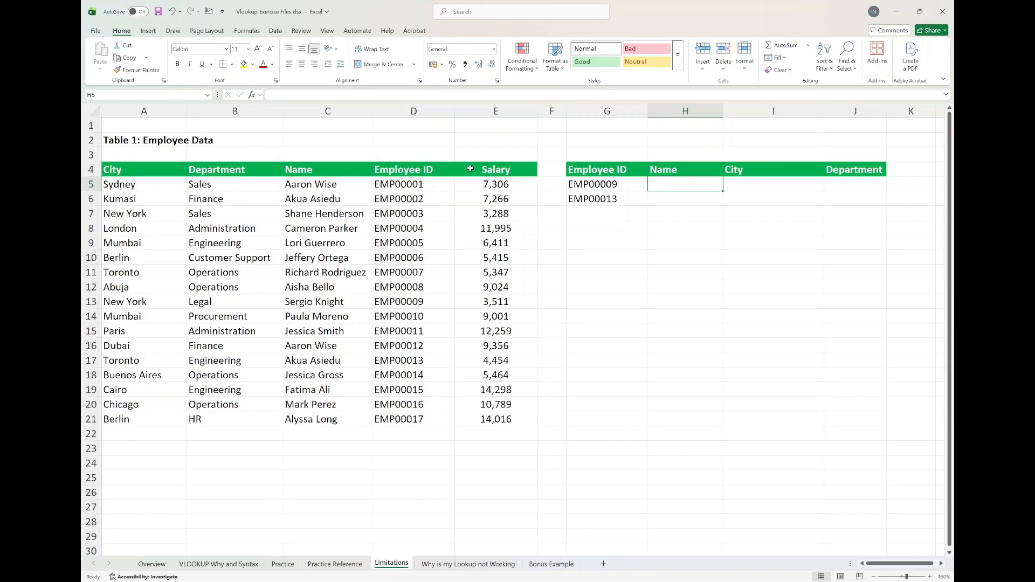
Step: Insert a new column before City, head it New Employee ID in A4, and fit the column width to the heading
left_click(419, 169)
left_click(138, 110)
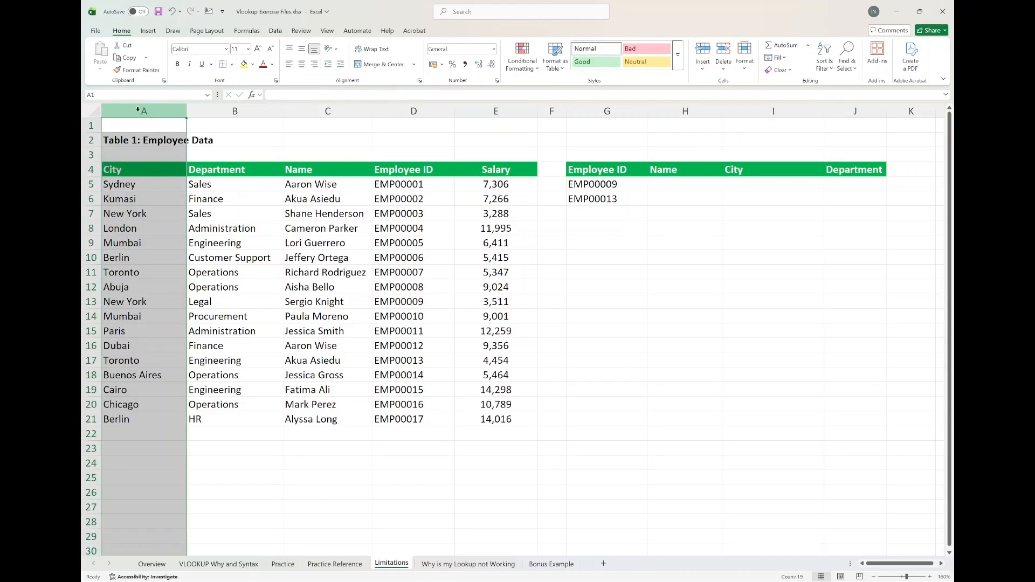
key("ctrl+shift+plus")
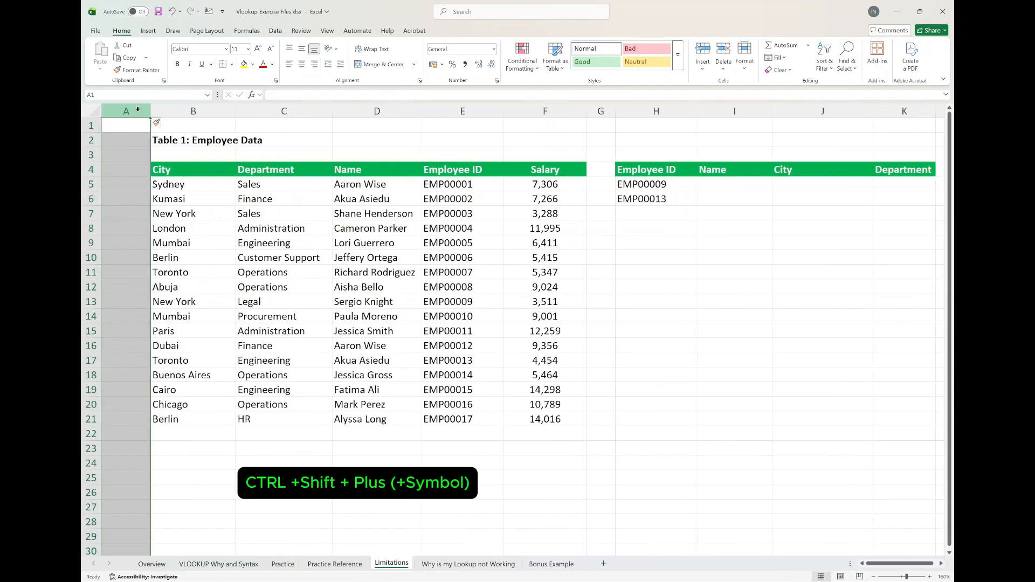
left_click(132, 170)
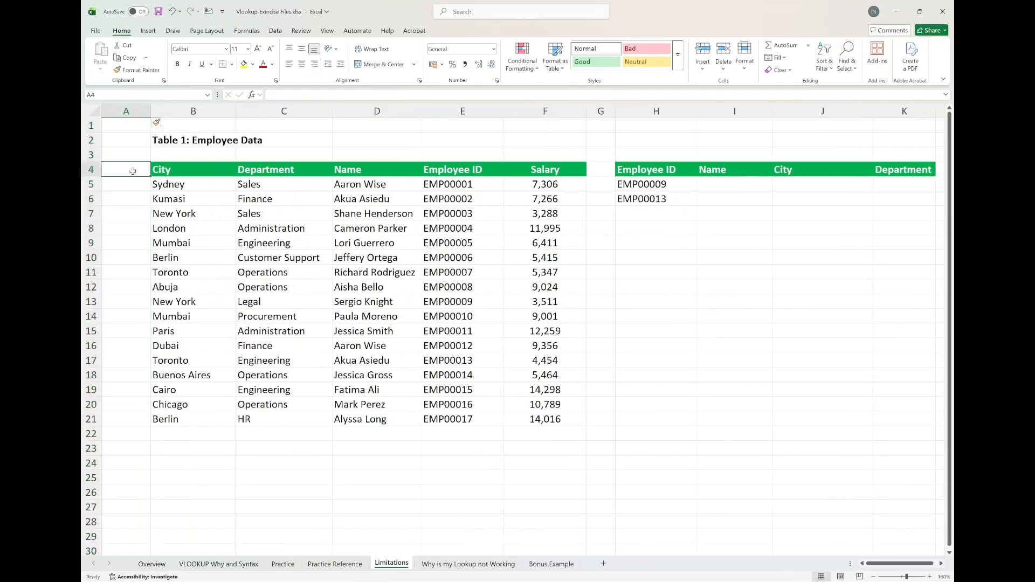
type("New Emplo")
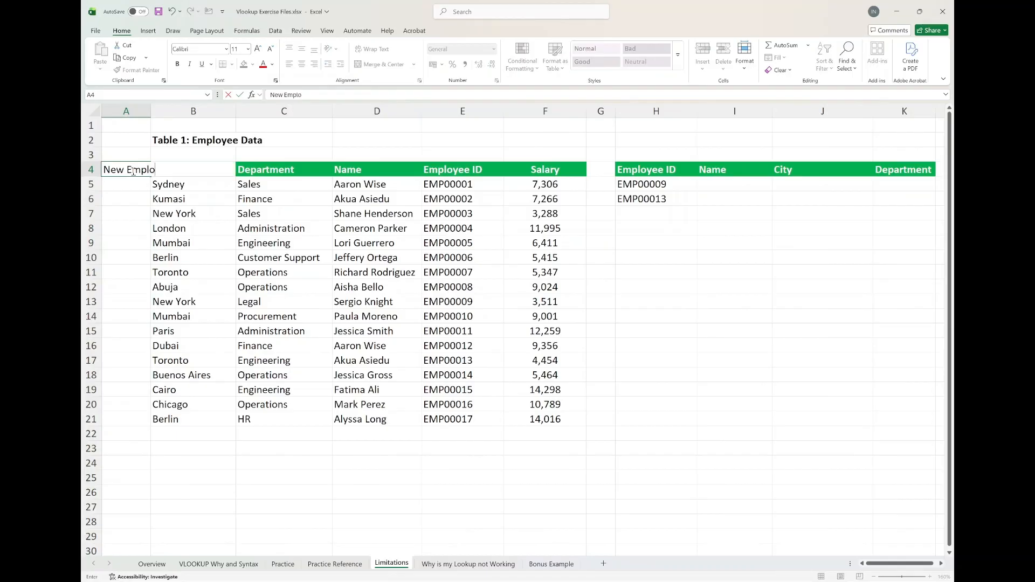
type("yee ID")
key("Return")
double_click(151, 111)
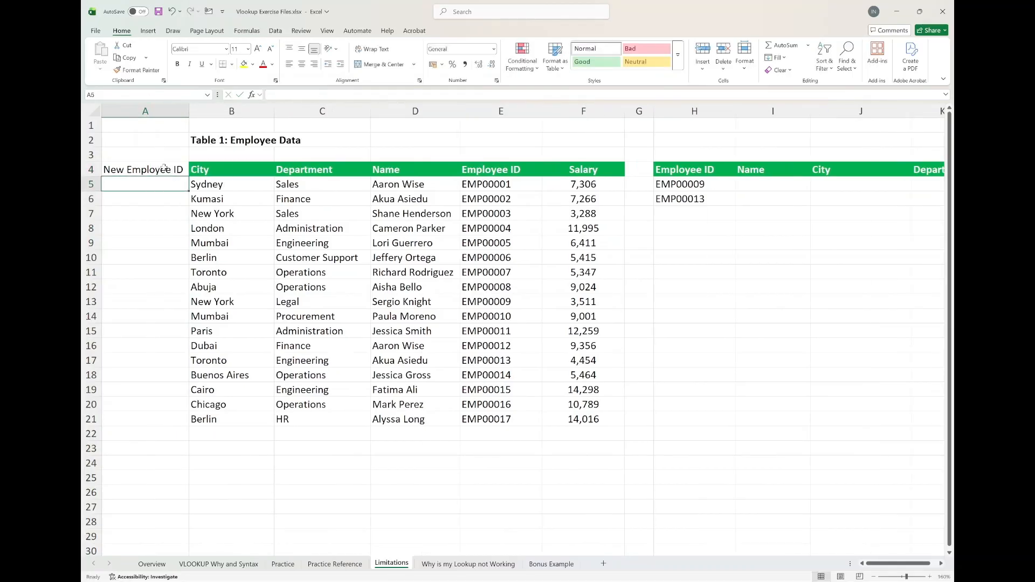
Step: Reference the original Employee ID with =E5 in A5 and fill the formula down to A21
type("=")
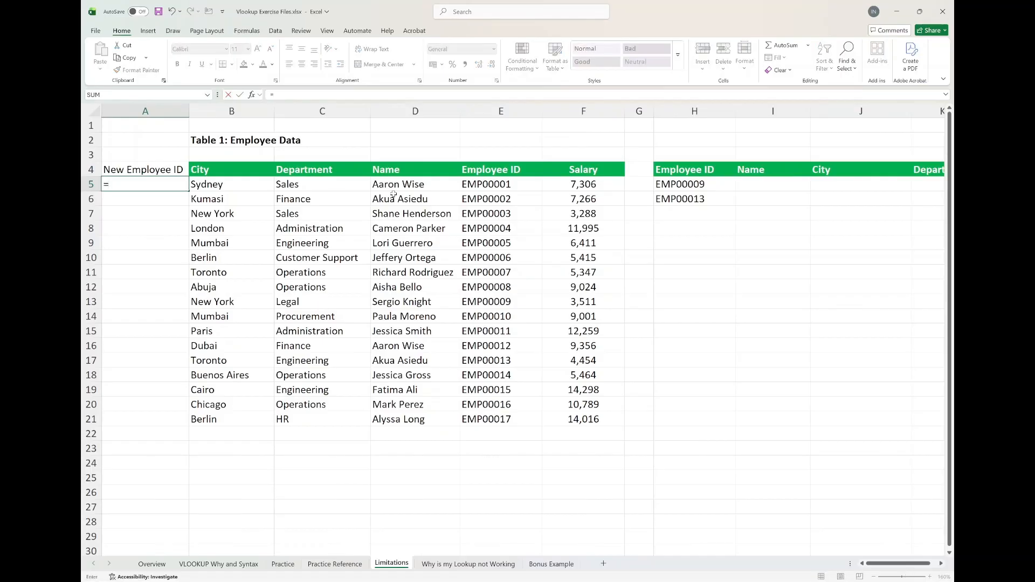
left_click(485, 185)
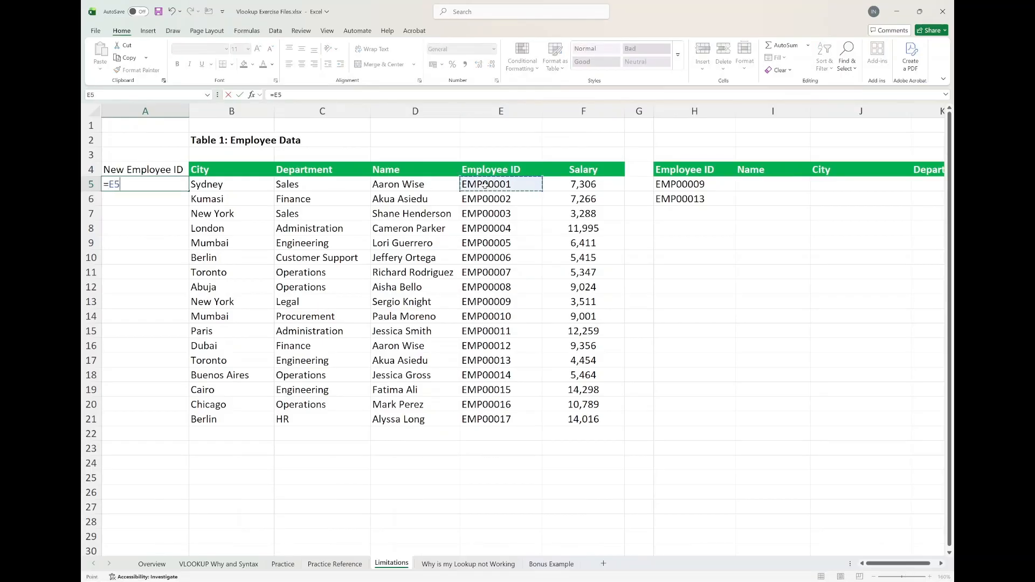
key("Return")
left_click(165, 183)
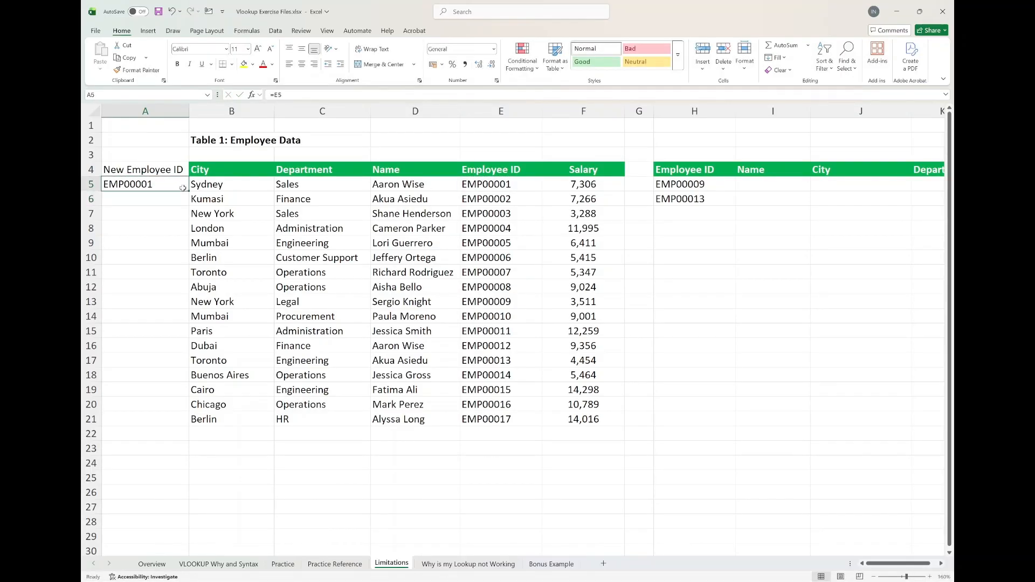
left_click_drag(187, 191, 177, 426)
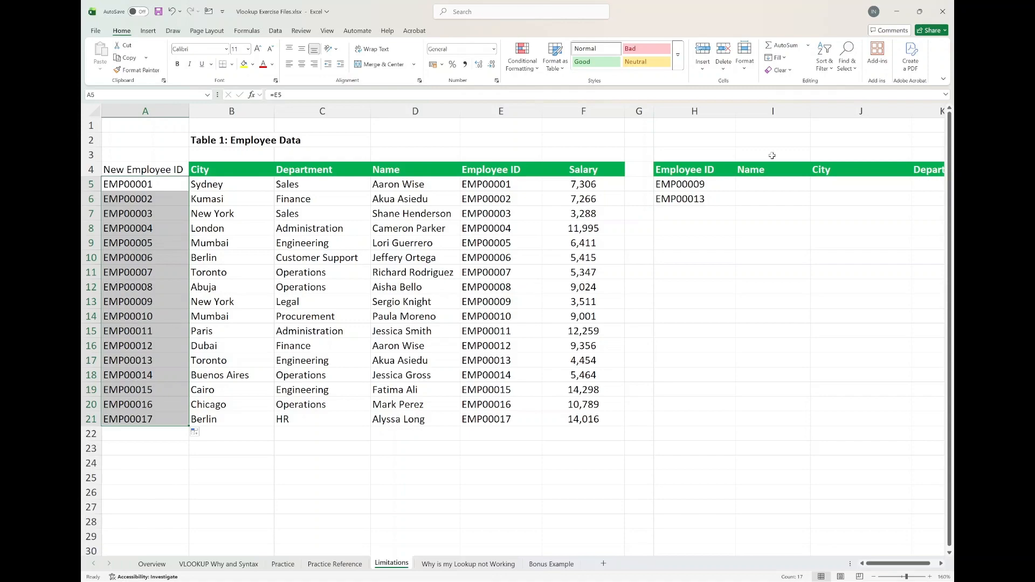
left_click(771, 185)
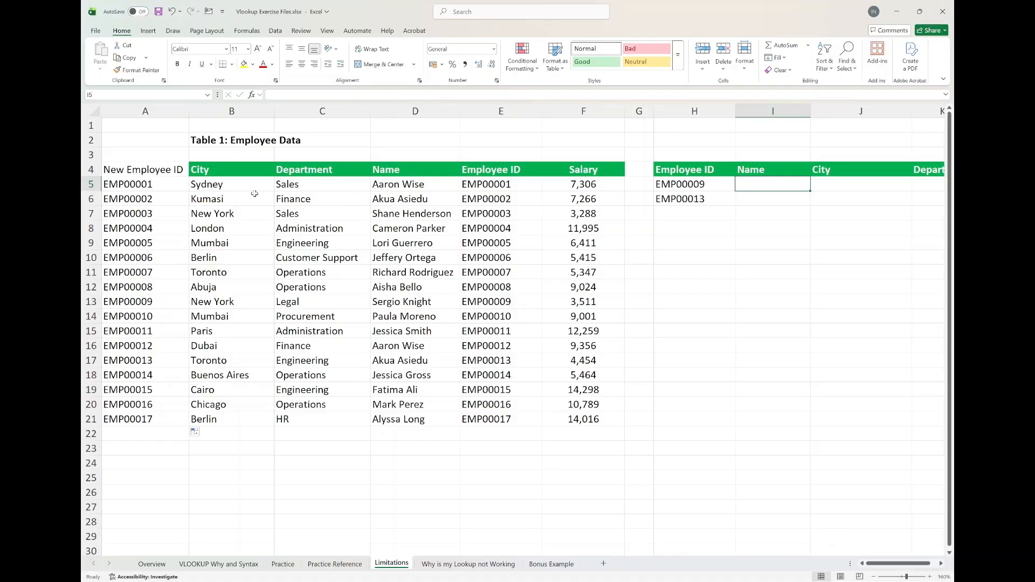
scroll(484, 192, "right", 2)
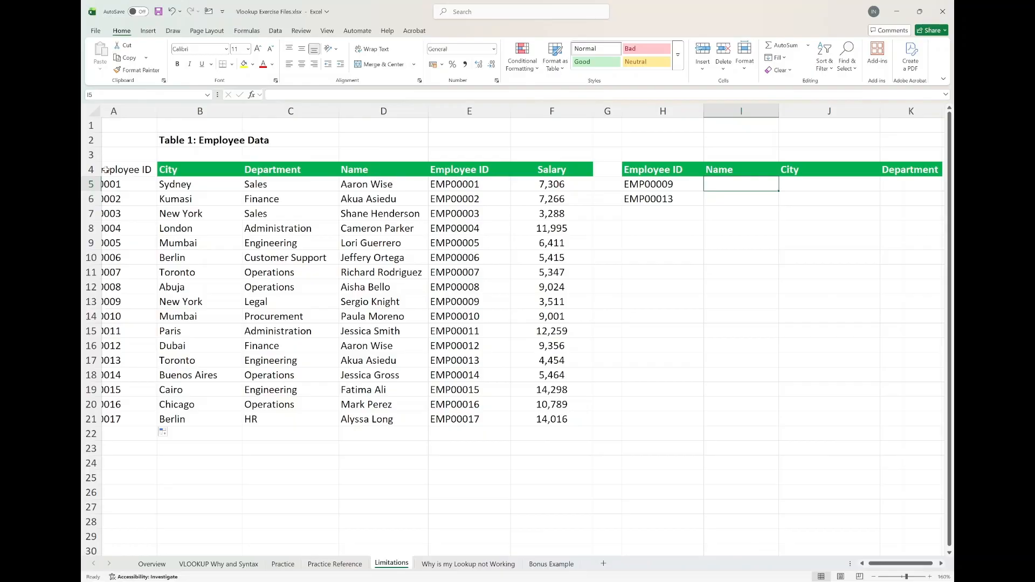
scroll(277, 236, "left", 1)
scroll(278, 236, "left", 3)
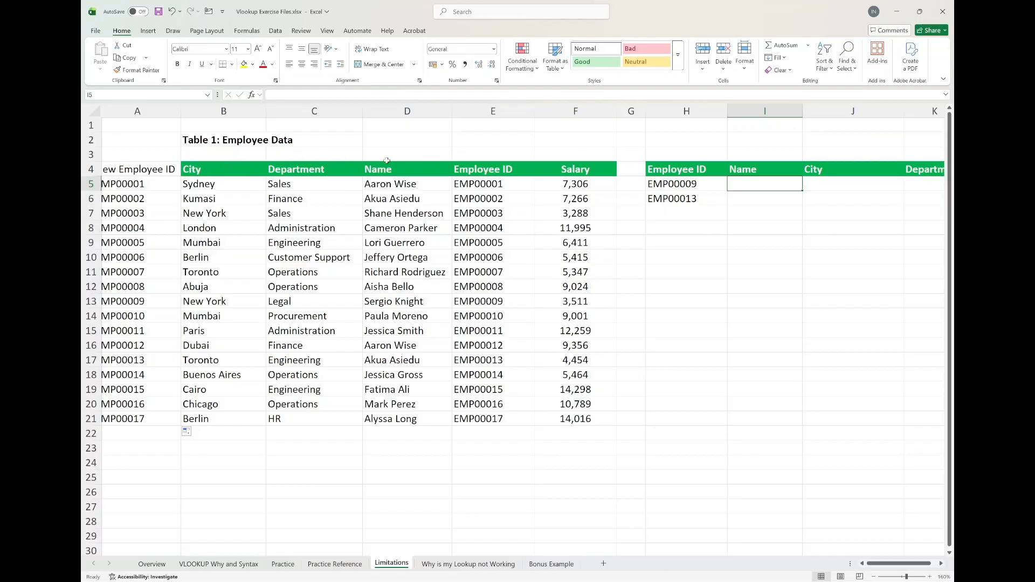
left_click(748, 156)
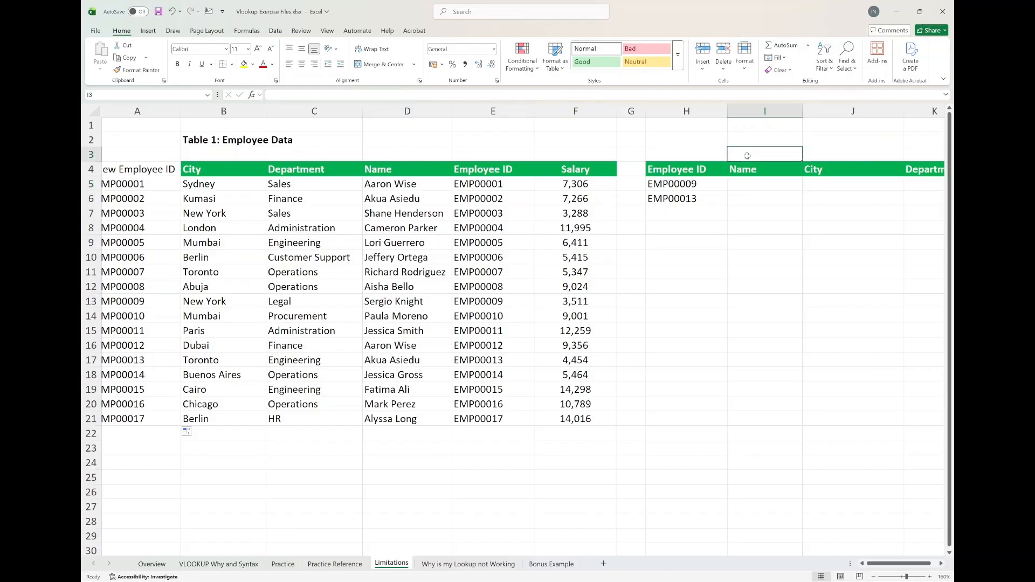
Step: Enter the column index numbers 4, 2 and 3 above the Name, City and Department headings in I3, J3 and K3
type("4")
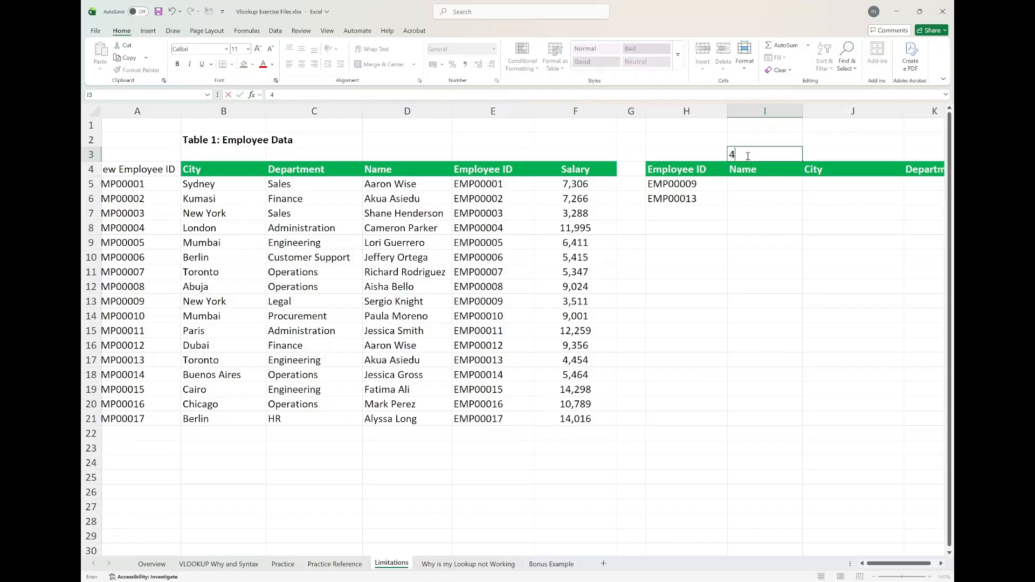
key("Tab")
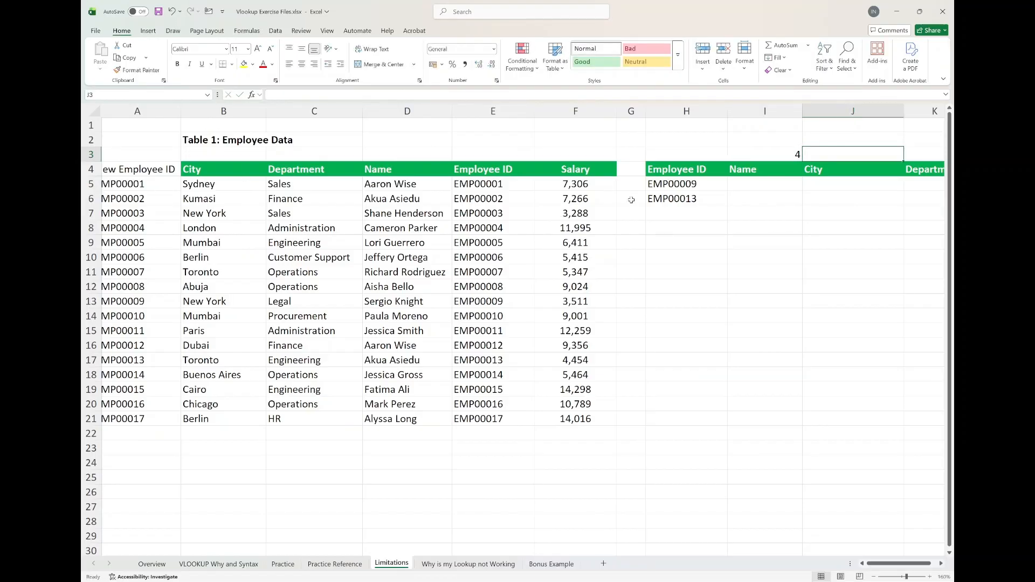
type("2")
key("Return")
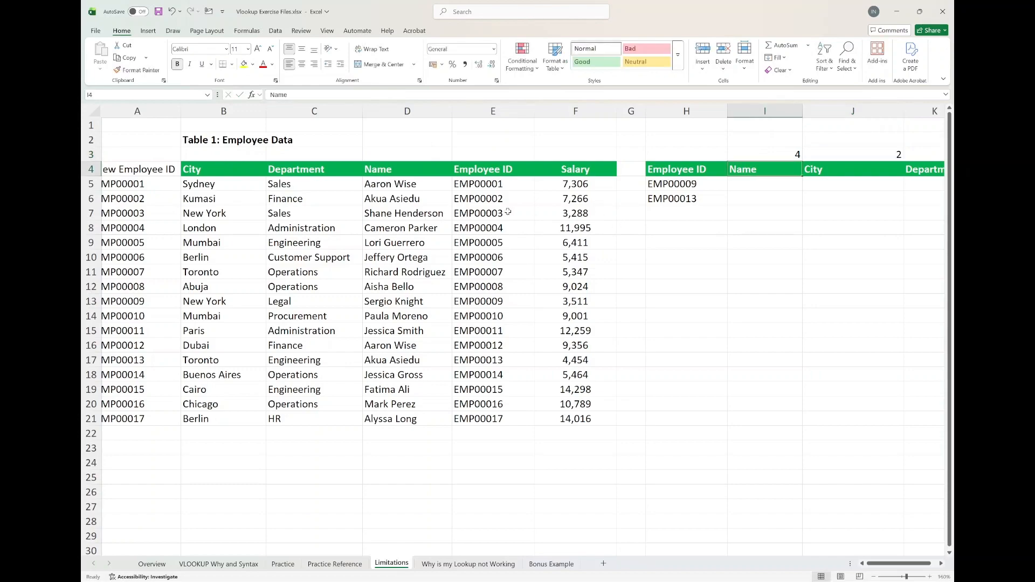
scroll(507, 210, "right", 2)
scroll(169, 225, "left", 3)
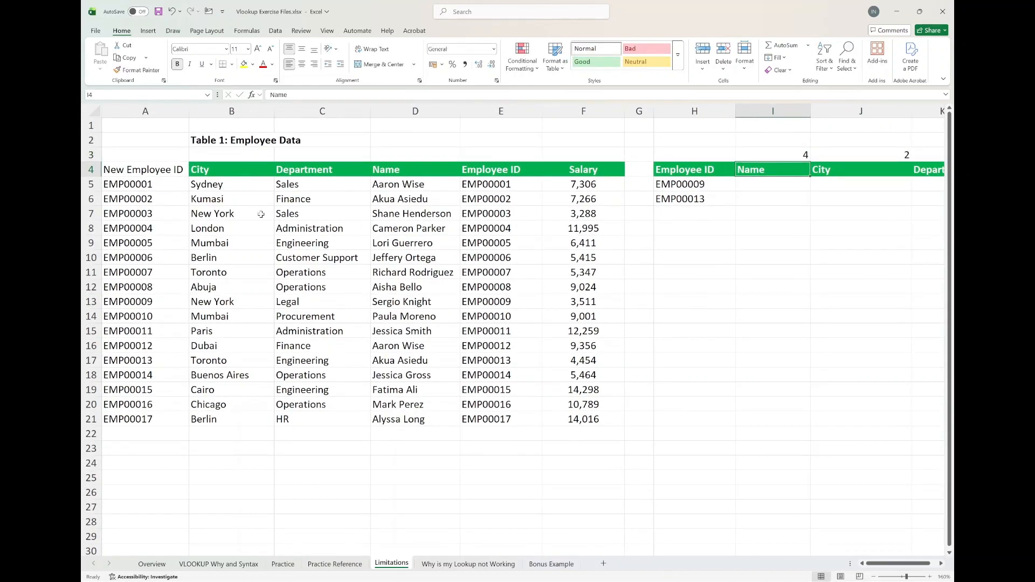
scroll(351, 200, "right", 2)
left_click(843, 153)
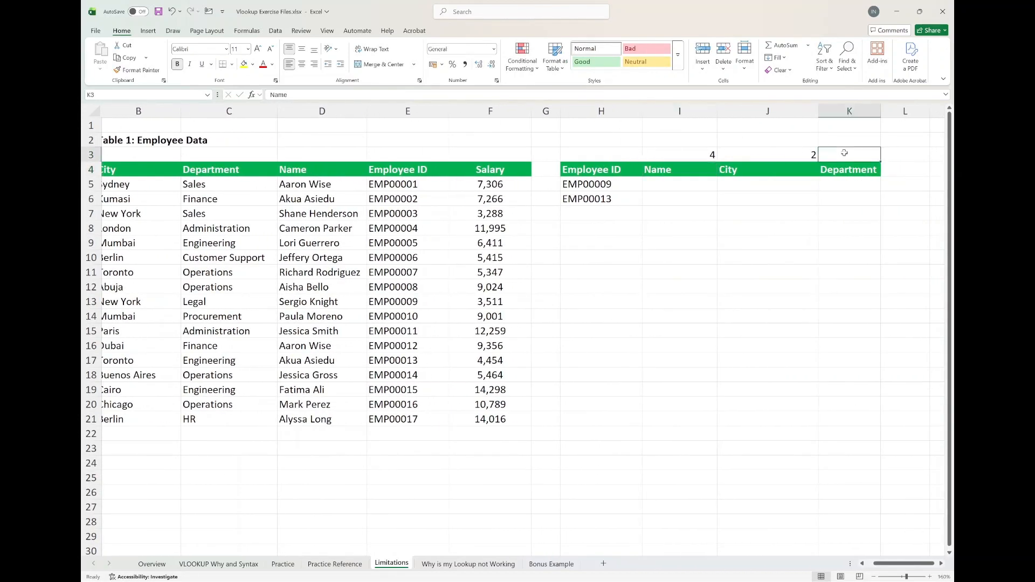
type("3")
Step: Start a VLOOKUP in I5 with H5 as the lookup value and the locked range $A$4:$F$21 as the table array
left_click(678, 184)
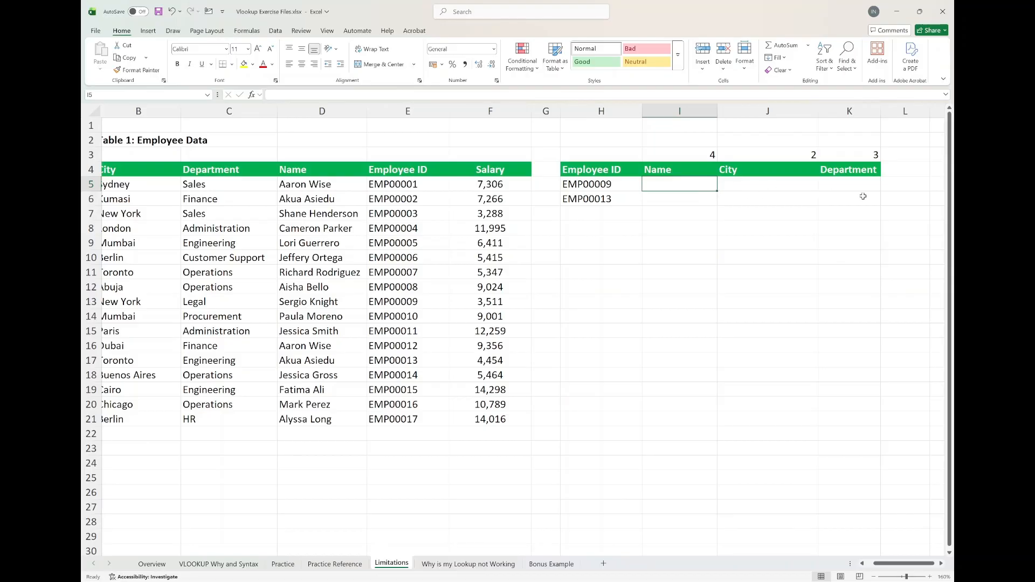
scroll(769, 229, "left", 1)
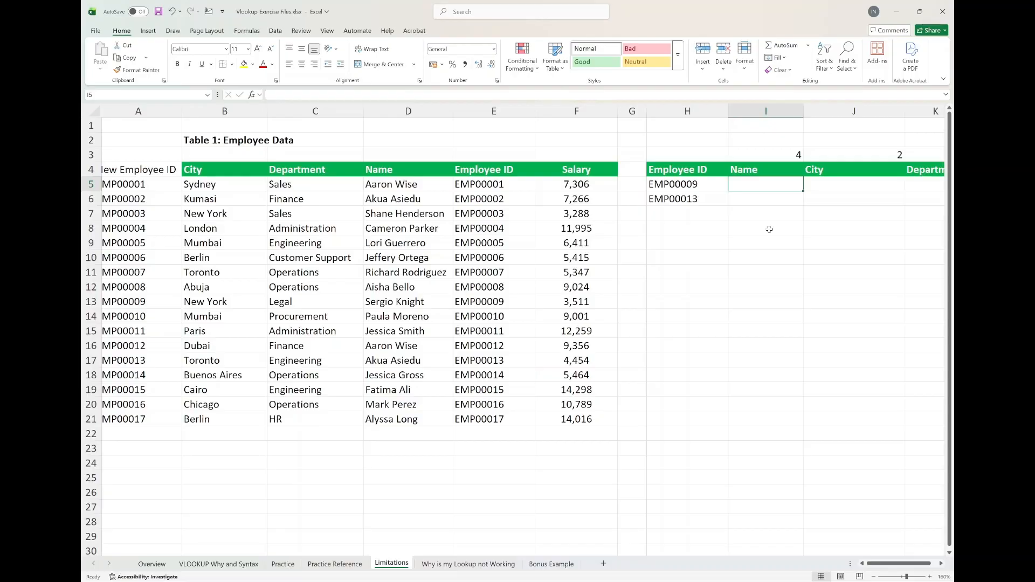
scroll(765, 162, "right", 2)
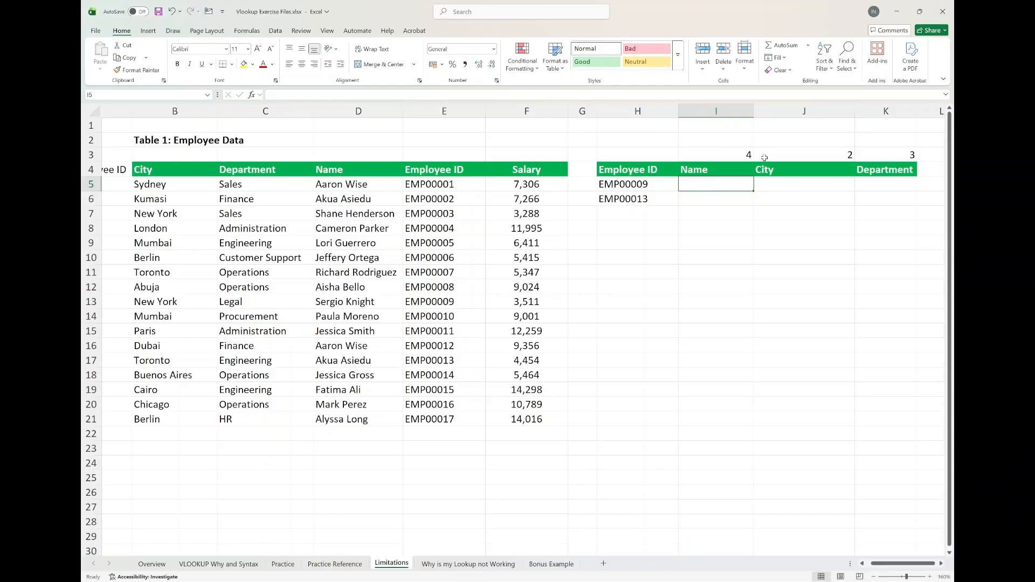
type("=vlo")
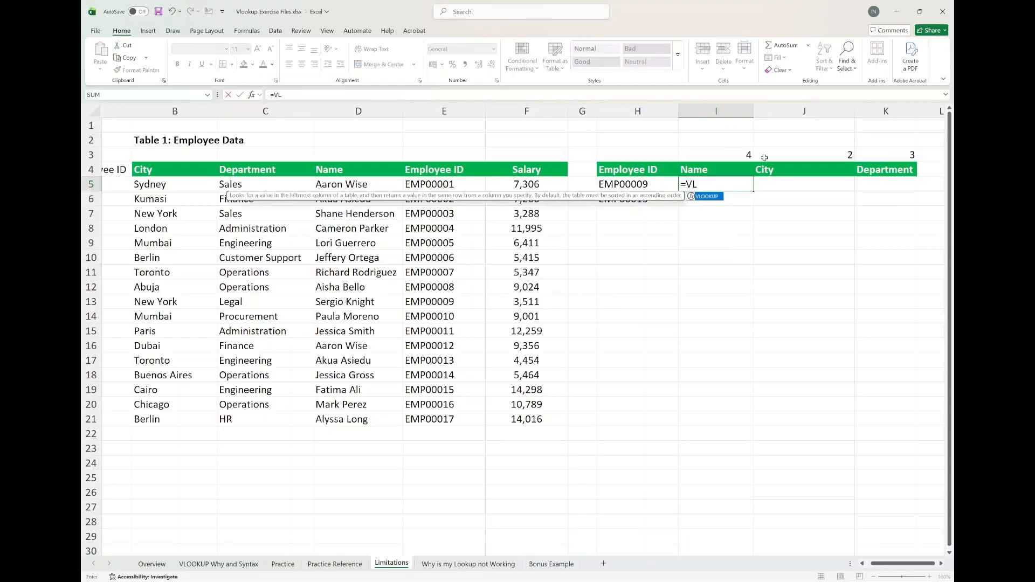
key("Tab")
left_click(642, 184)
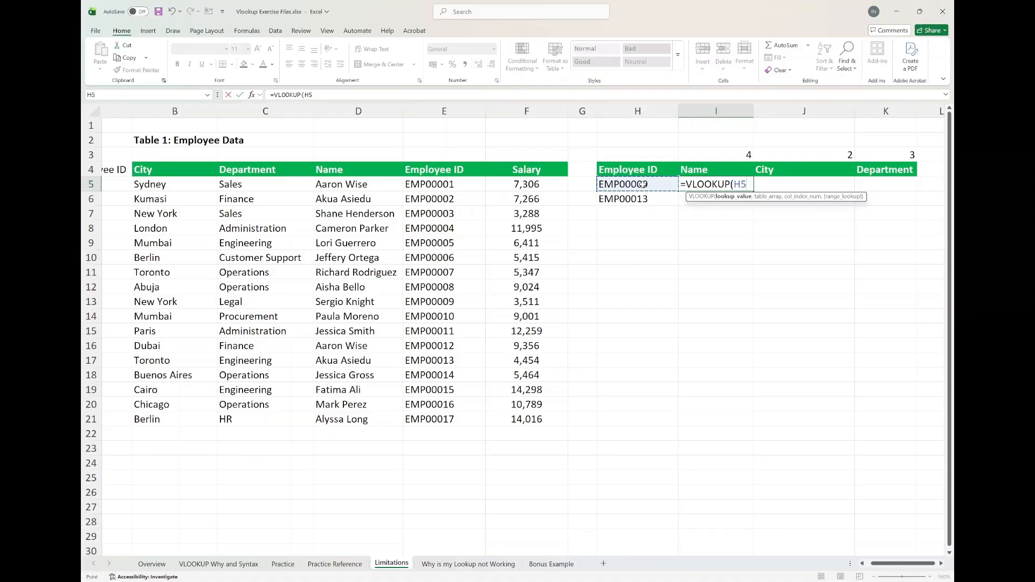
type(",")
scroll(641, 185, "left", 1)
left_click_drag(162, 169, 156, 424)
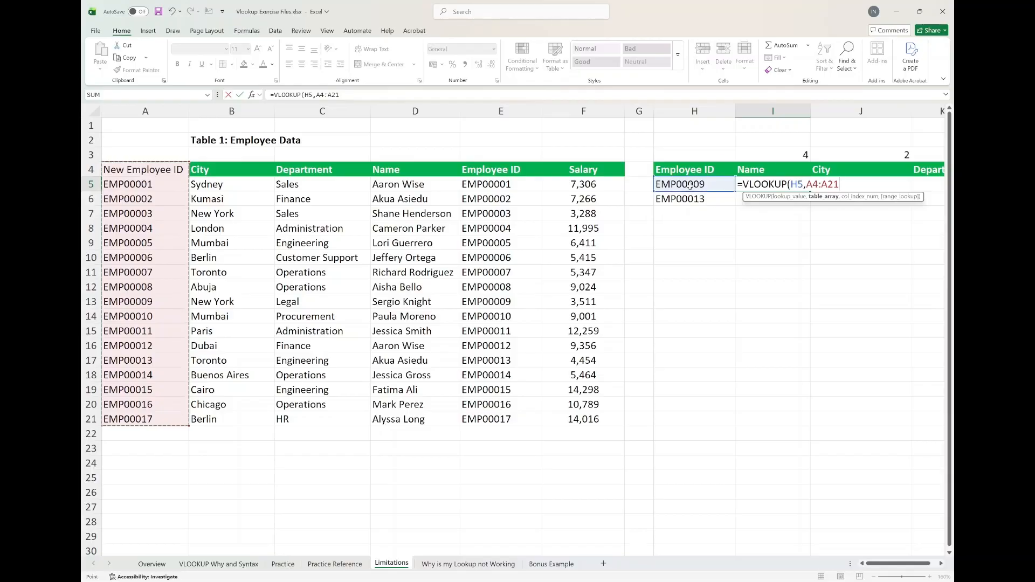
left_click_drag(145, 170, 555, 415)
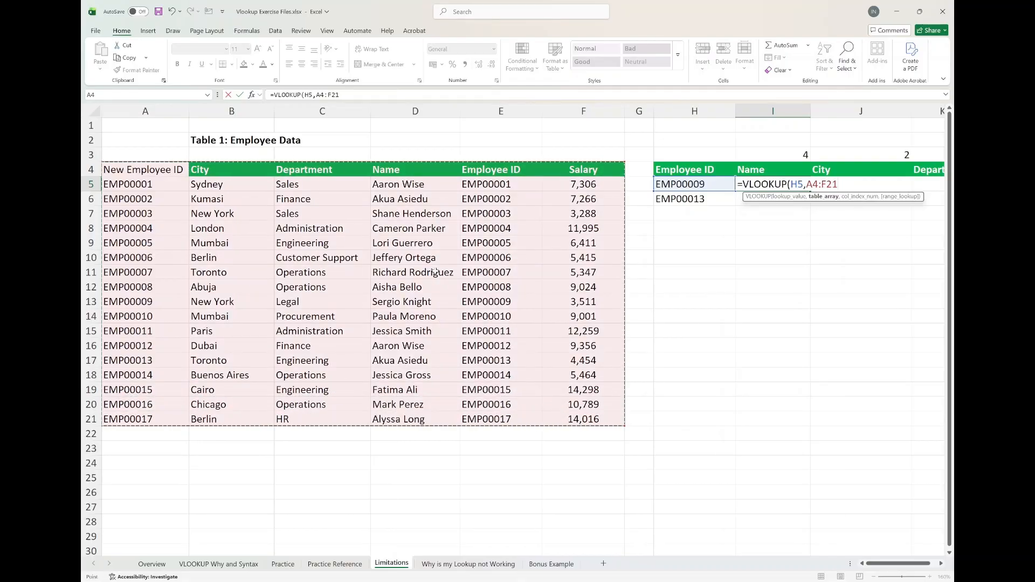
left_click_drag(339, 95, 318, 97)
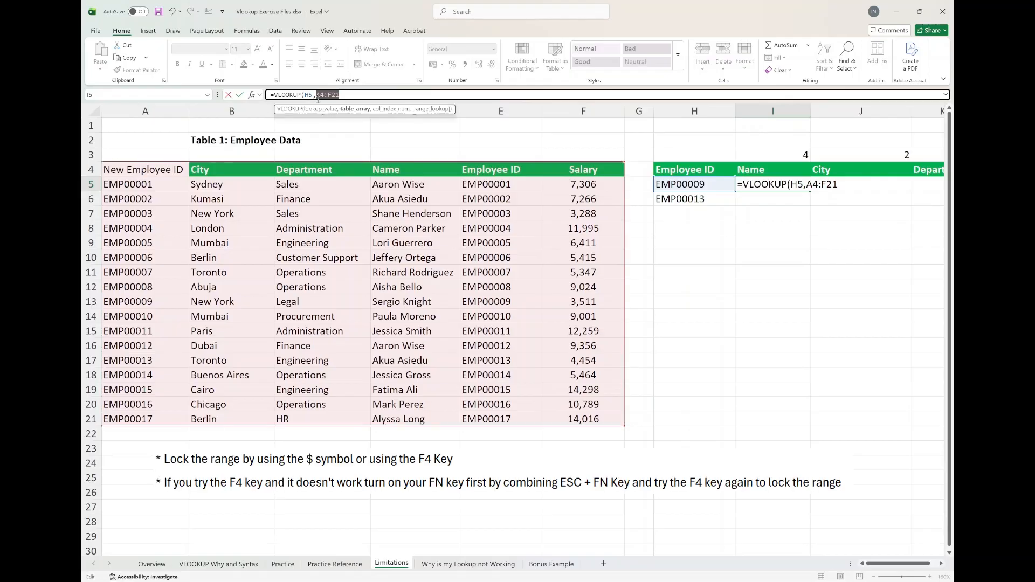
key("F4")
left_click(392, 95)
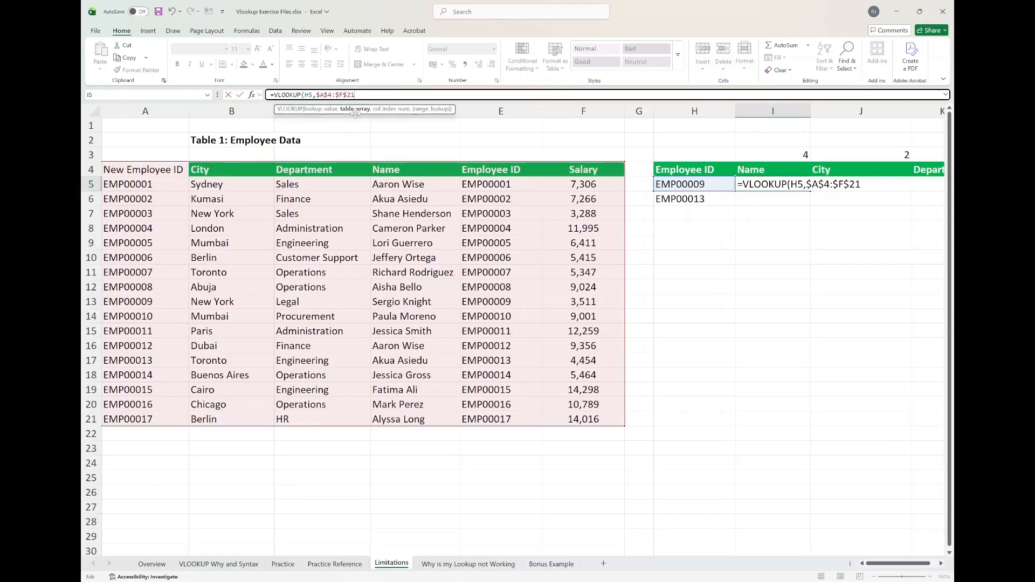
Step: Complete the I5 formula with the row-locked column index I$3 and FALSE for an exact match
type(",")
left_click(766, 153)
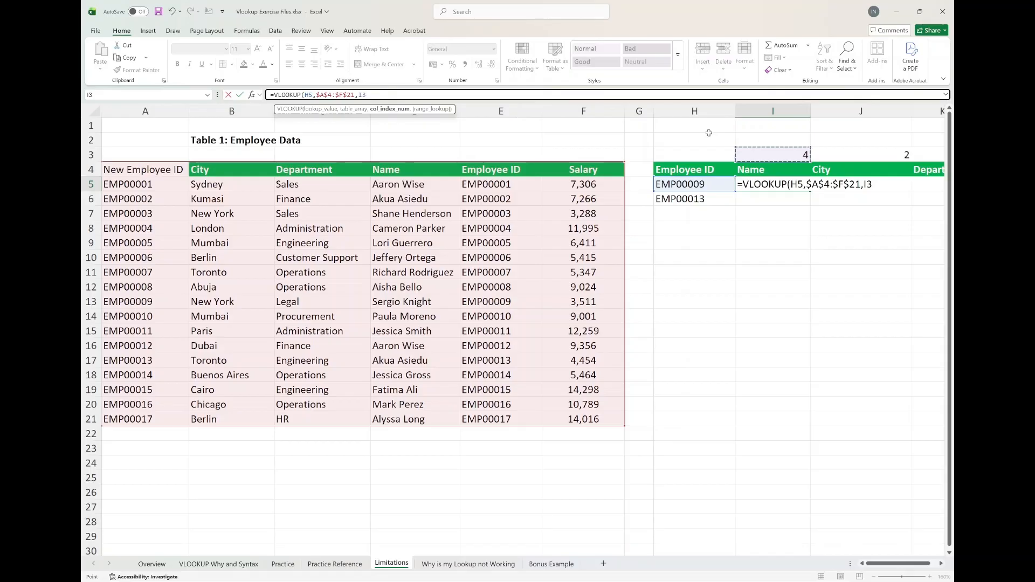
left_click(363, 96)
type("$3,")
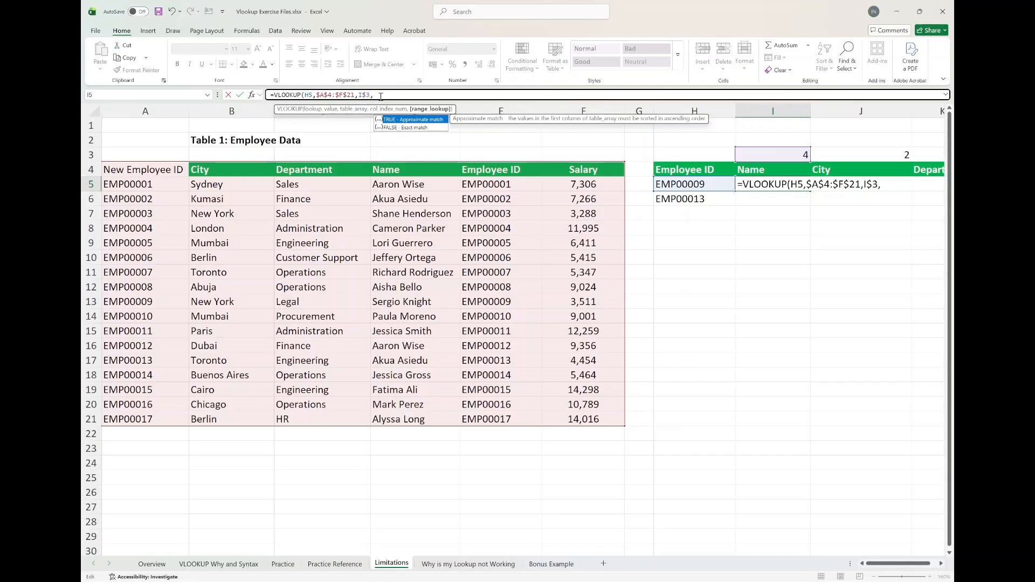
key("Down")
key("Tab")
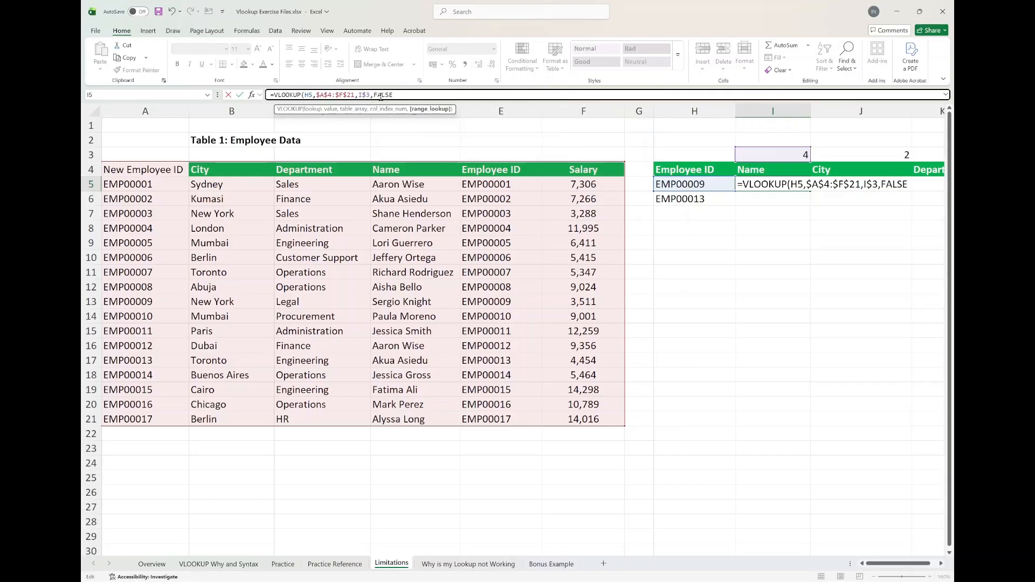
type(")")
key("ctrl+Return")
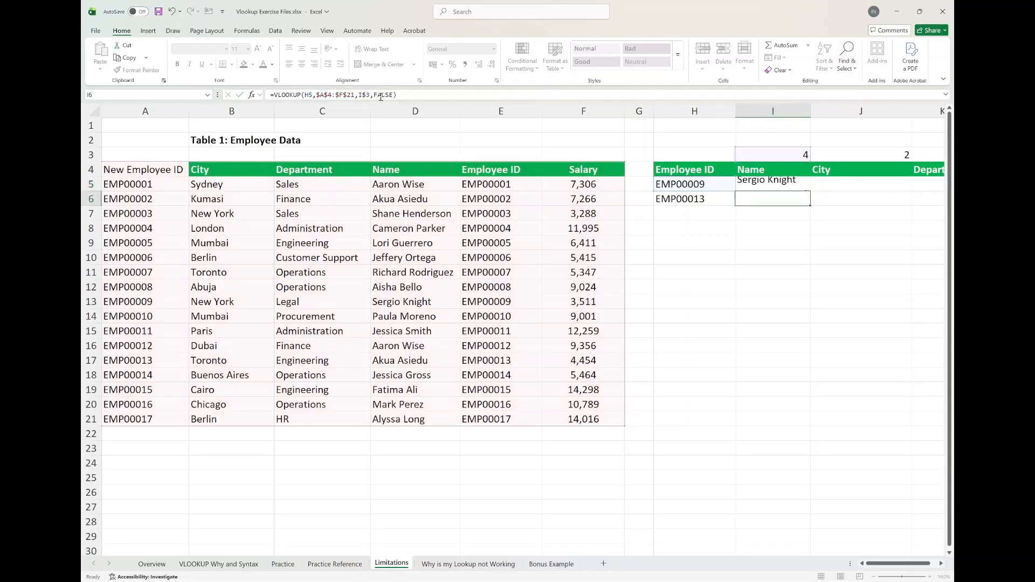
Step: Lock the lookup value's column in the I5 formula by changing the reference to $H5
left_click(309, 96)
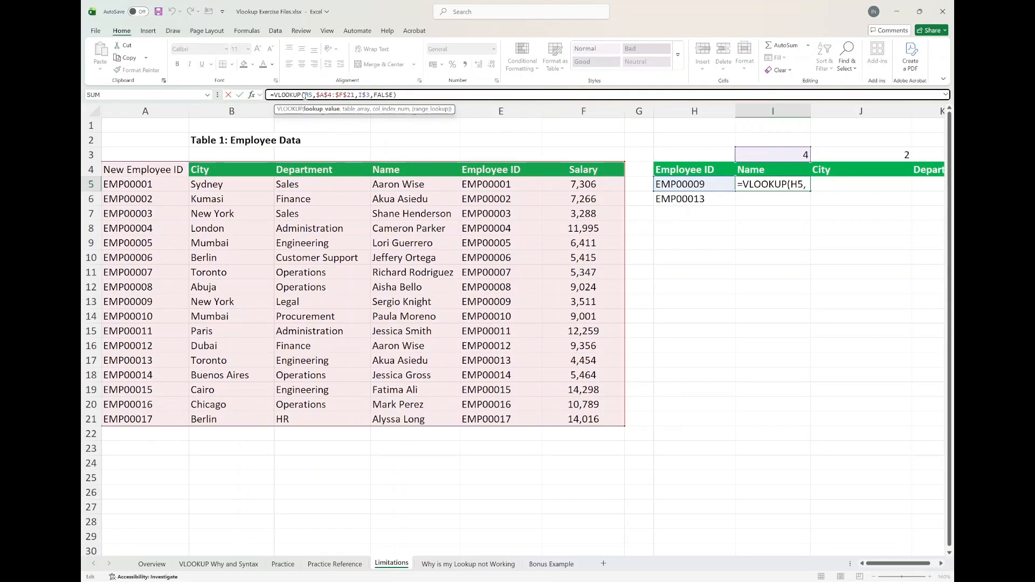
key("F4")
key("F4")
key("F4")
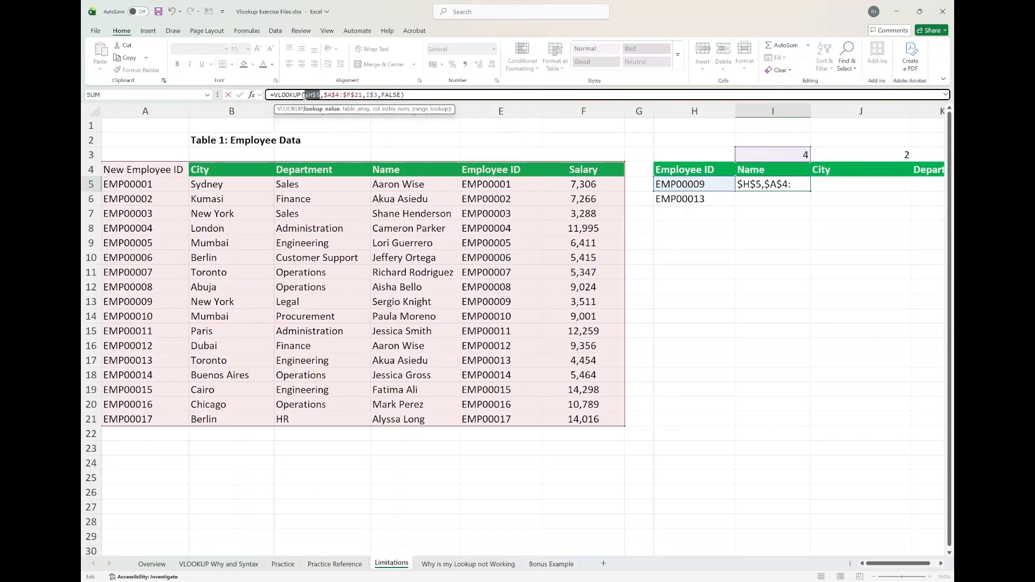
left_click(324, 96)
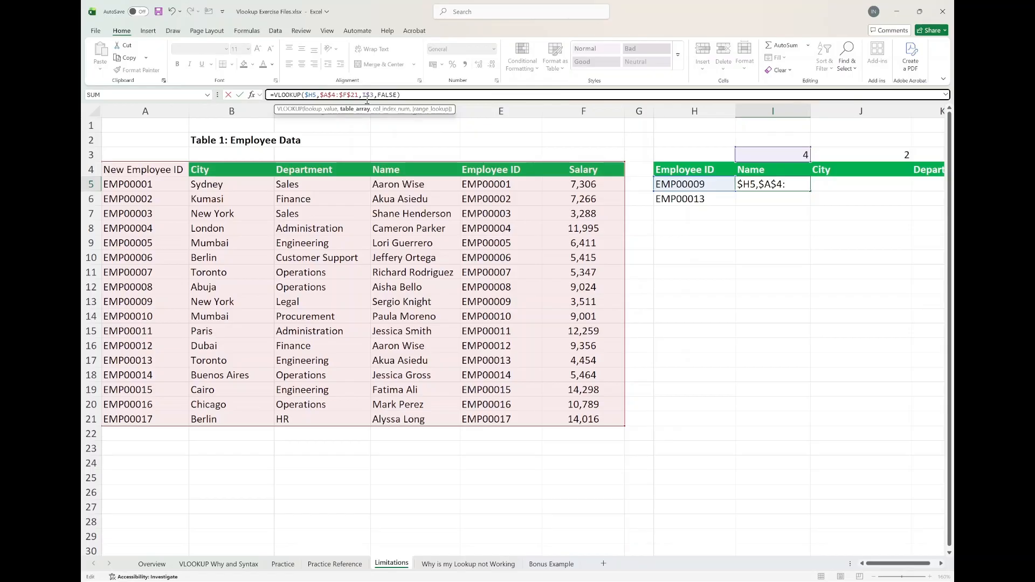
key("Return")
Step: Fill the I5 lookup formula across to the Department column and down to row 6, covering I5:K6
left_click(794, 184)
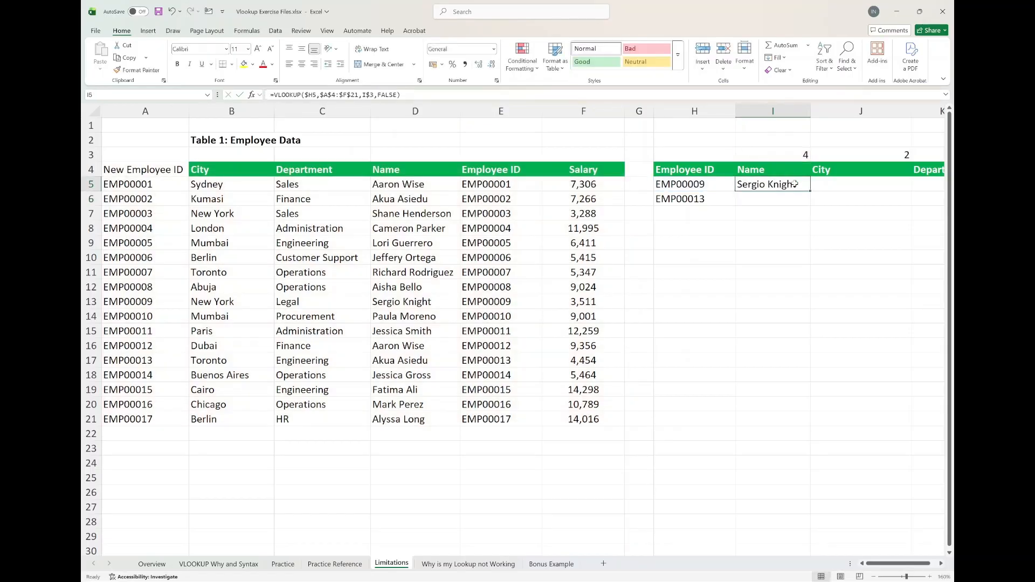
scroll(795, 183, "right", 3)
left_click_drag(686, 190, 849, 210)
Step: Check the returned name, city and department of both looked-up employee IDs against their rows in Table 1
left_click(623, 184)
scroll(622, 184, "left", 3)
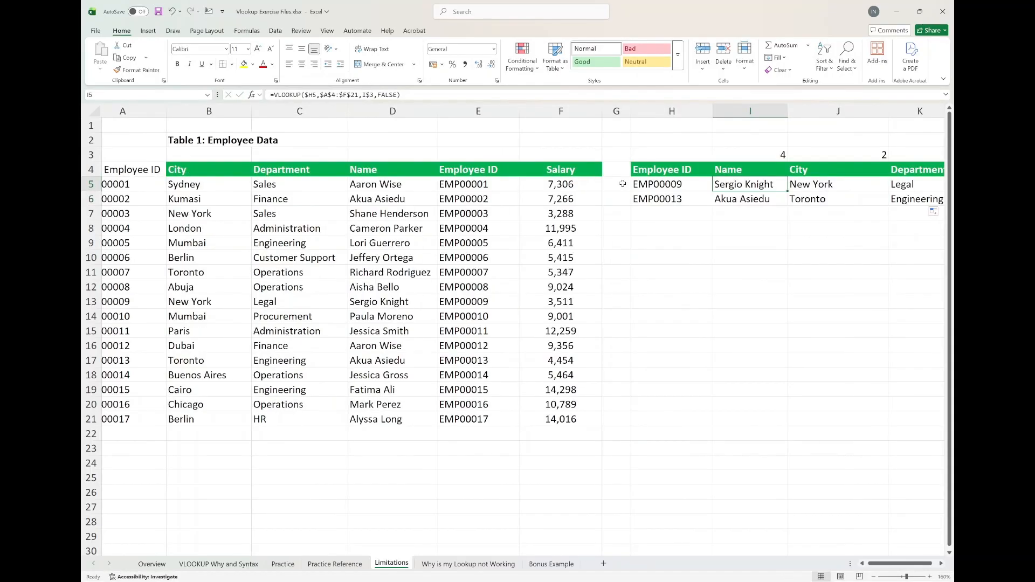
left_click(672, 186)
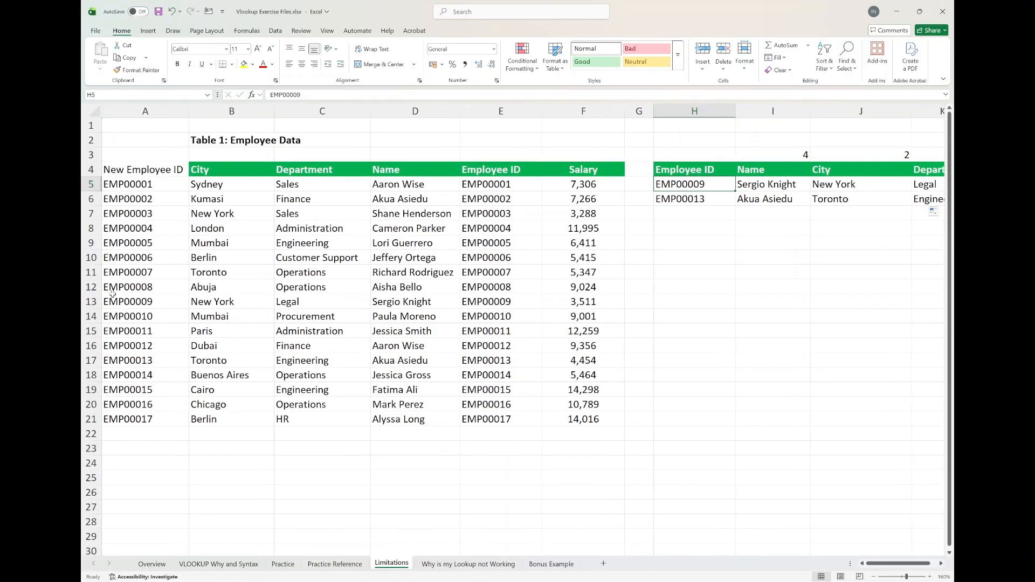
left_click(123, 301)
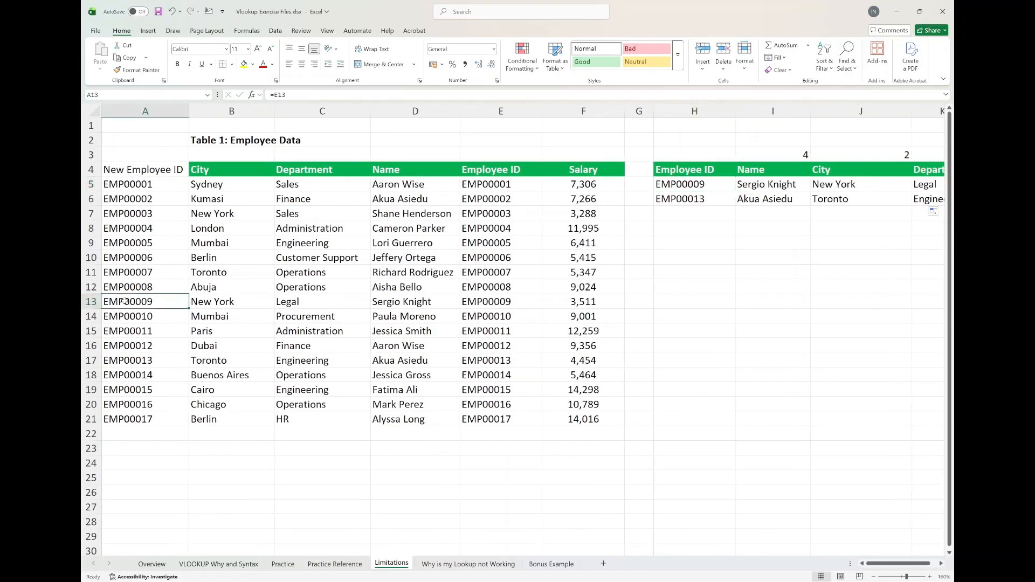
left_click(390, 302)
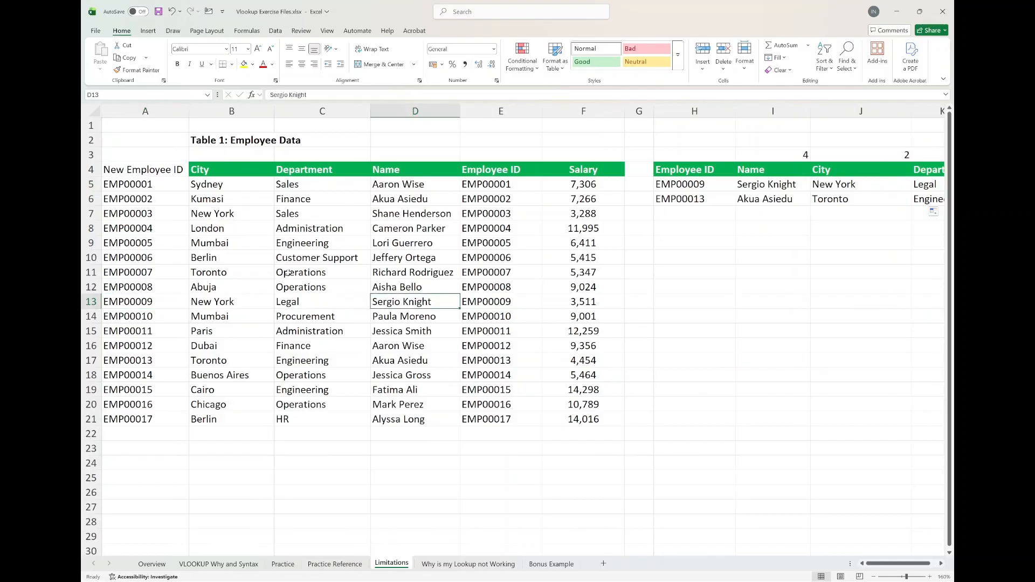
scroll(236, 305, "right", 1)
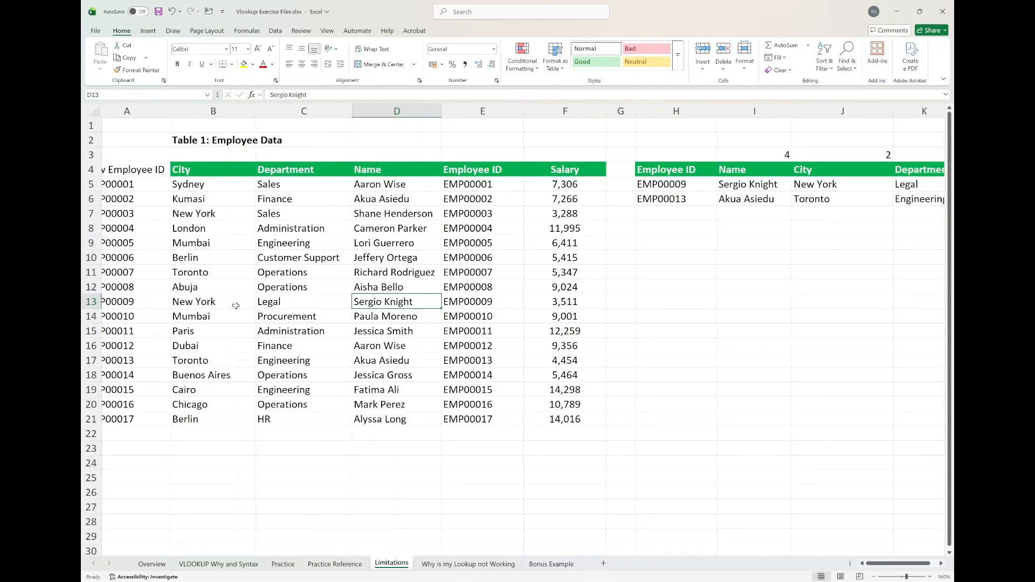
left_click(654, 199)
scroll(466, 265, "left", 1)
scroll(466, 265, "right", 1)
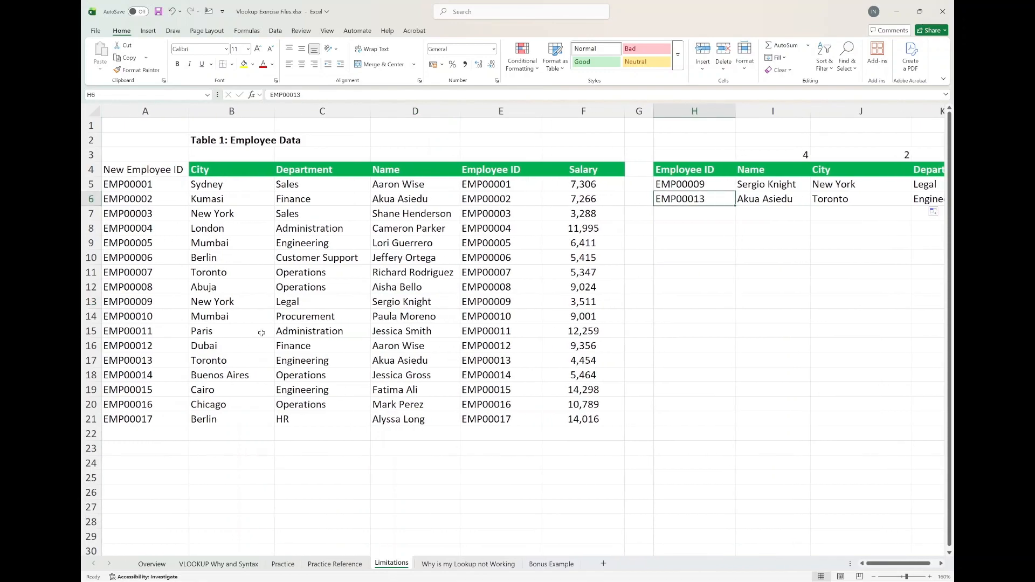
left_click(384, 360)
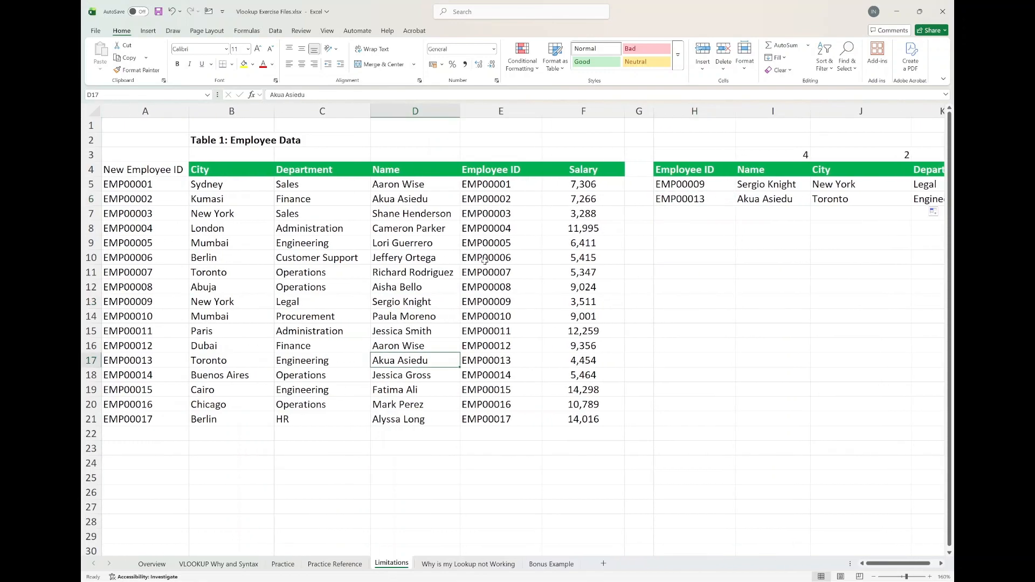
left_click(236, 360)
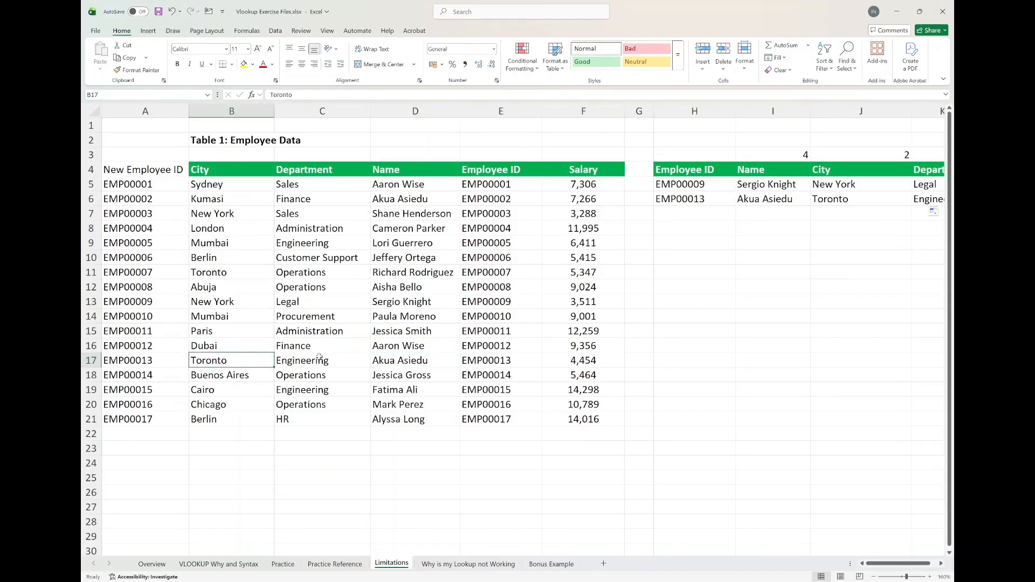
scroll(671, 153, "right", 3)
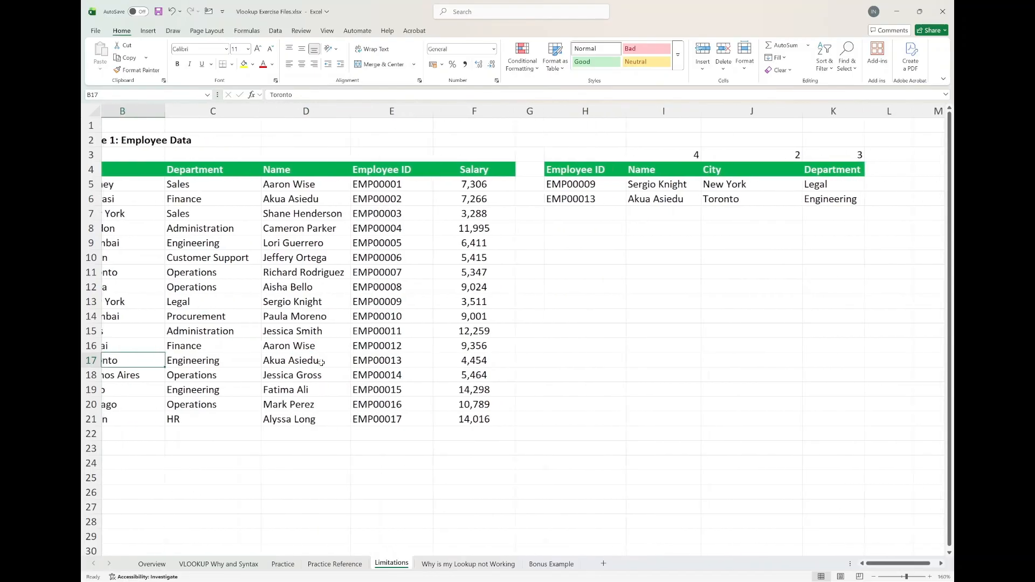
left_click(588, 167)
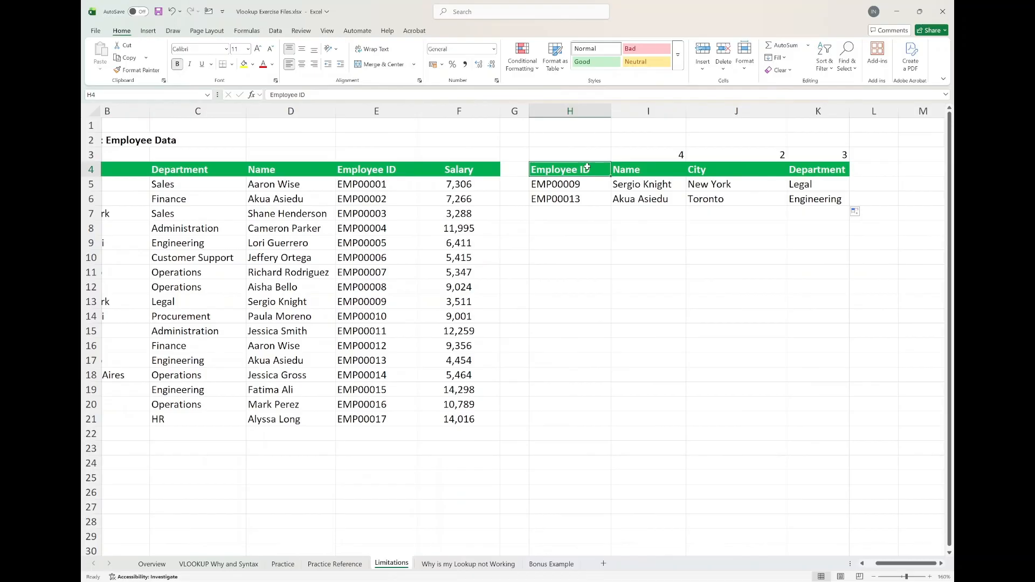
scroll(588, 168, "left", 3)
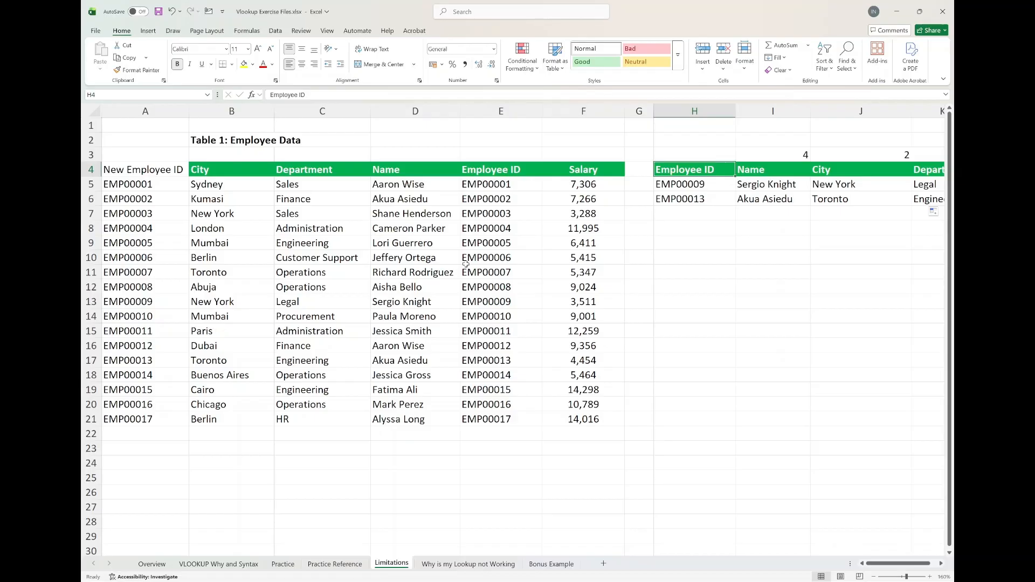
Step: On the Why is my Lookup not Working sheet, start a VLOOKUP in B2 with lookup value A2 and table array A11:E29
key("ctrl+Page_Down")
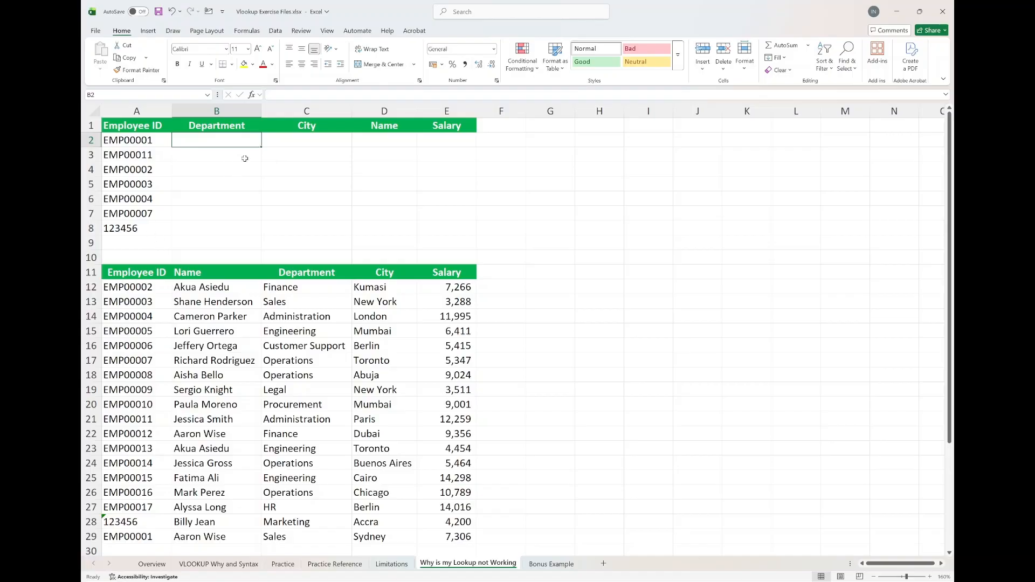
type("=vlo")
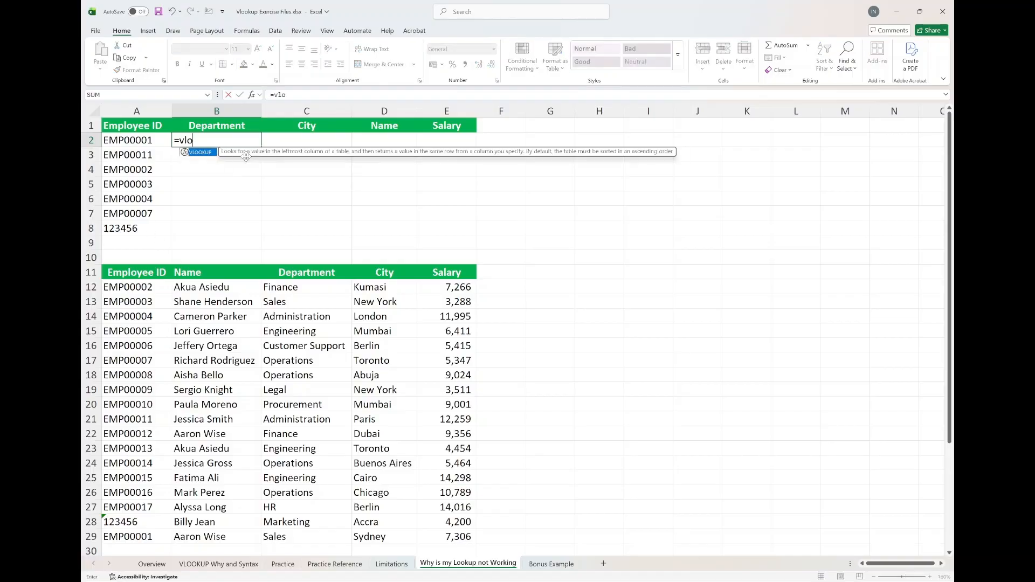
key("Tab")
left_click(146, 141)
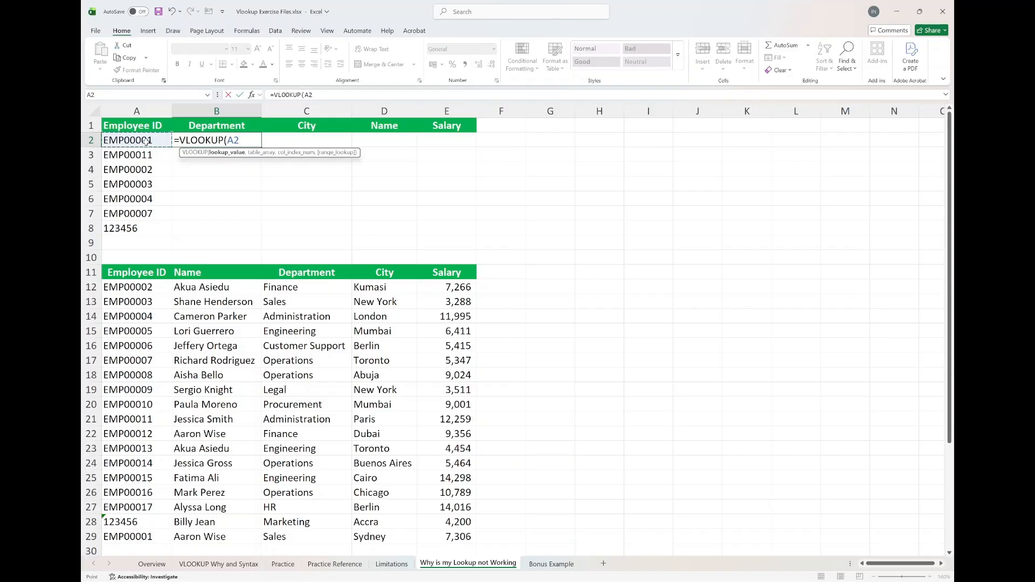
type(",")
left_click(149, 273)
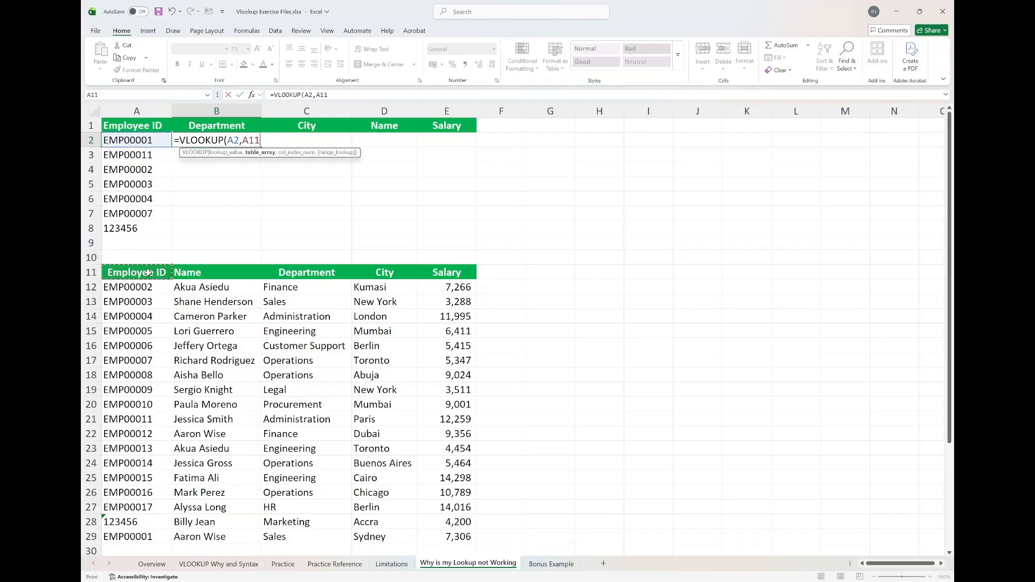
key("ctrl+shift+Down")
key("ctrl+shift+Right")
type(",")
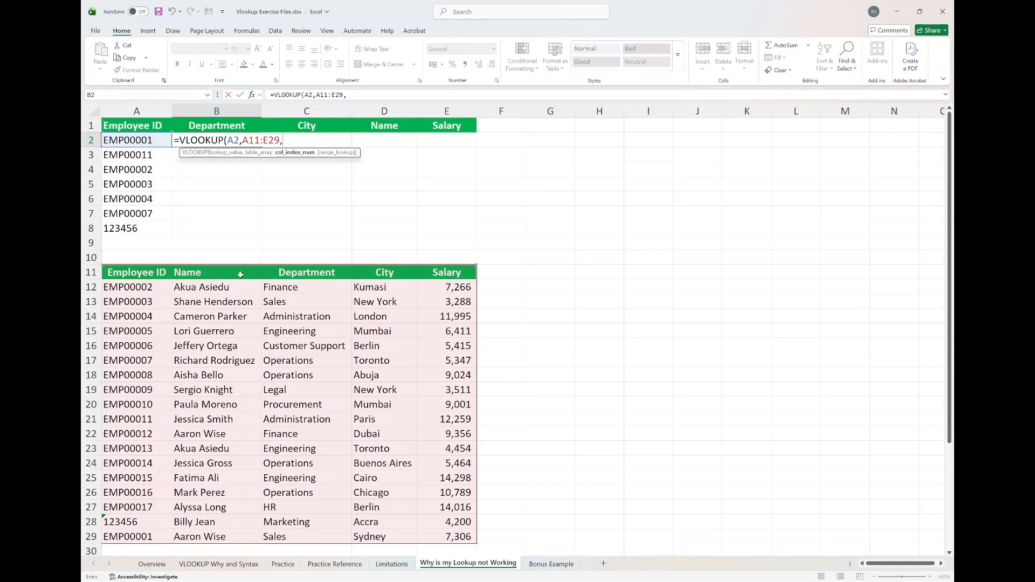
Step: Complete the B2 Department lookup with column index 3 and FALSE for an exact match
type("3,")
key("Down")
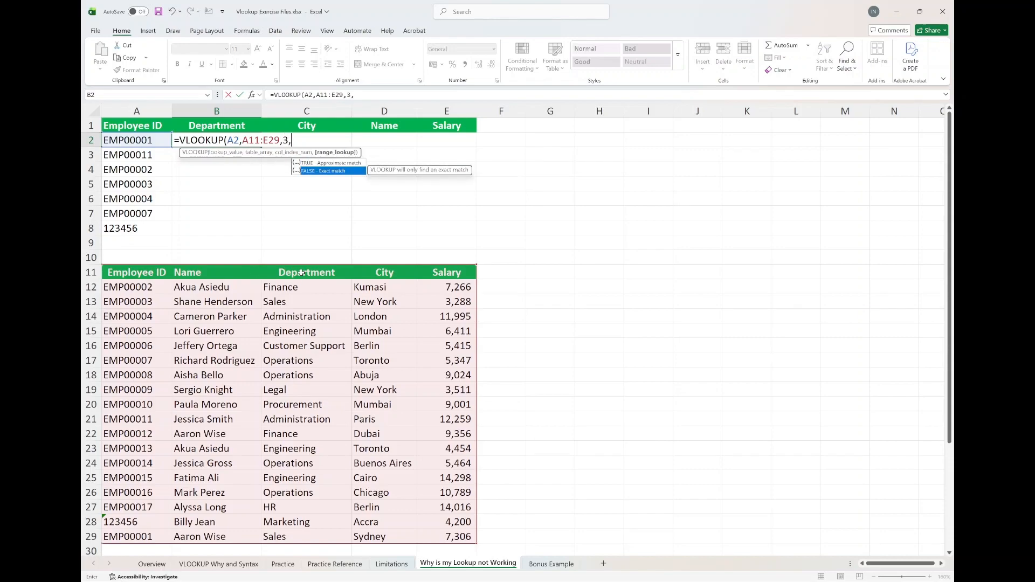
key("Tab")
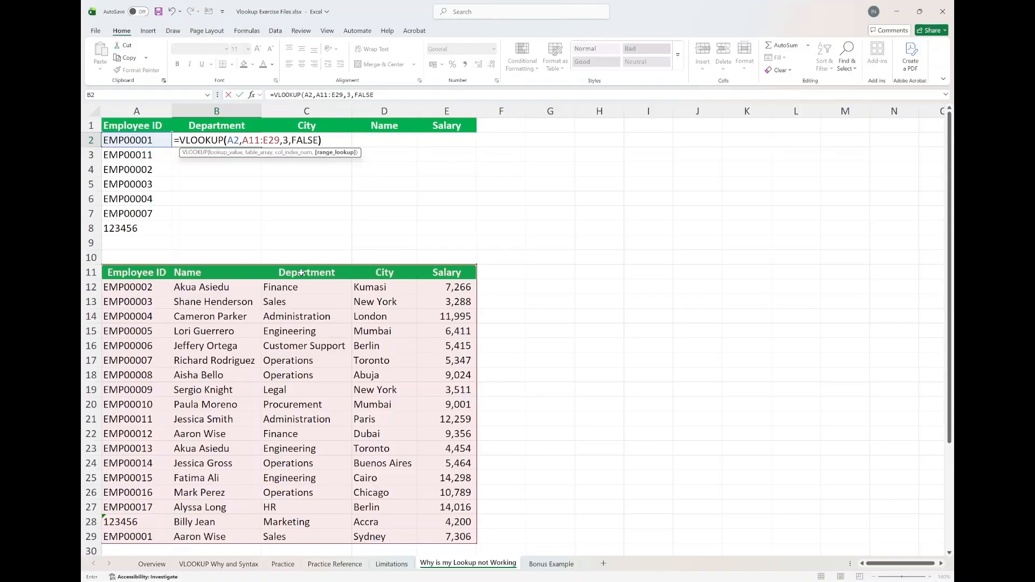
type(")")
key("Return")
key("Up")
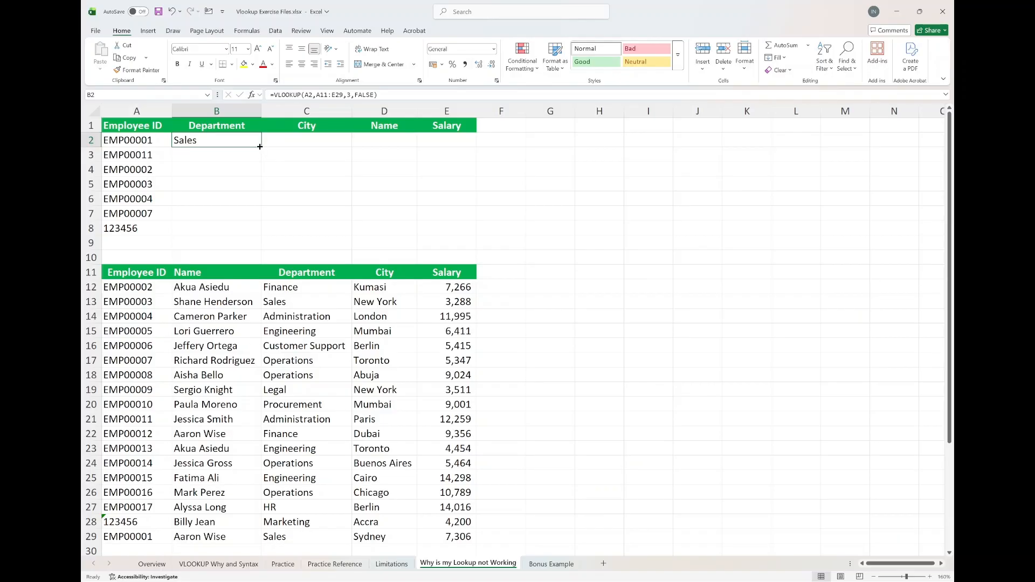
Step: Fill the B2 lookup formula down to B8 and check the B3 and B4 results against the source table
left_click_drag(261, 147, 261, 232)
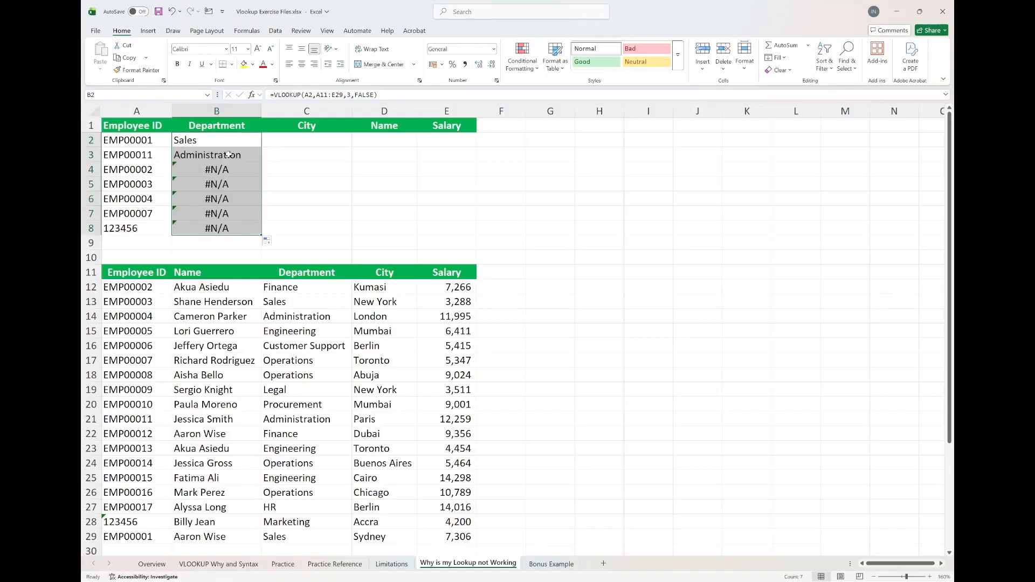
left_click(308, 418)
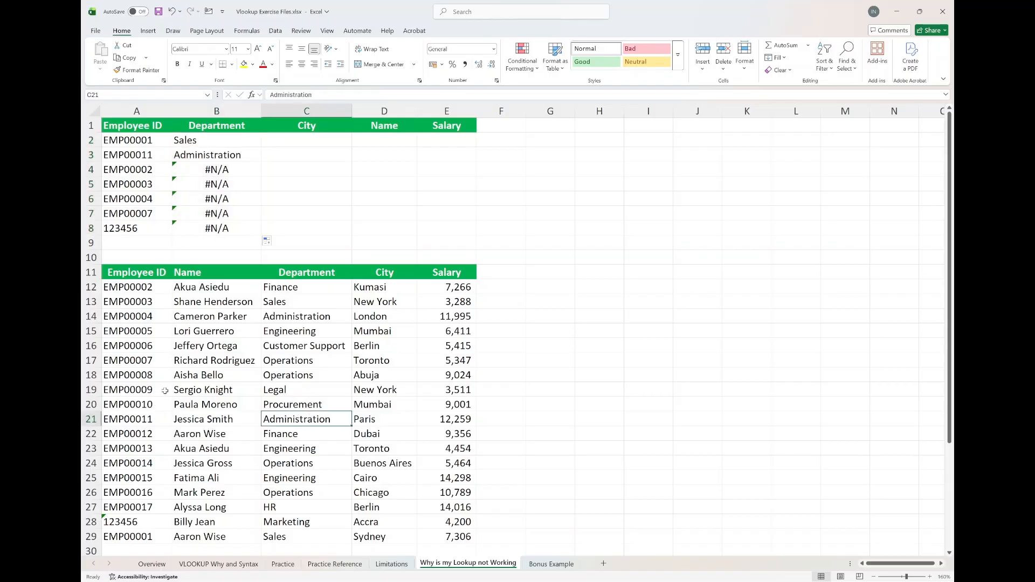
left_click(208, 169)
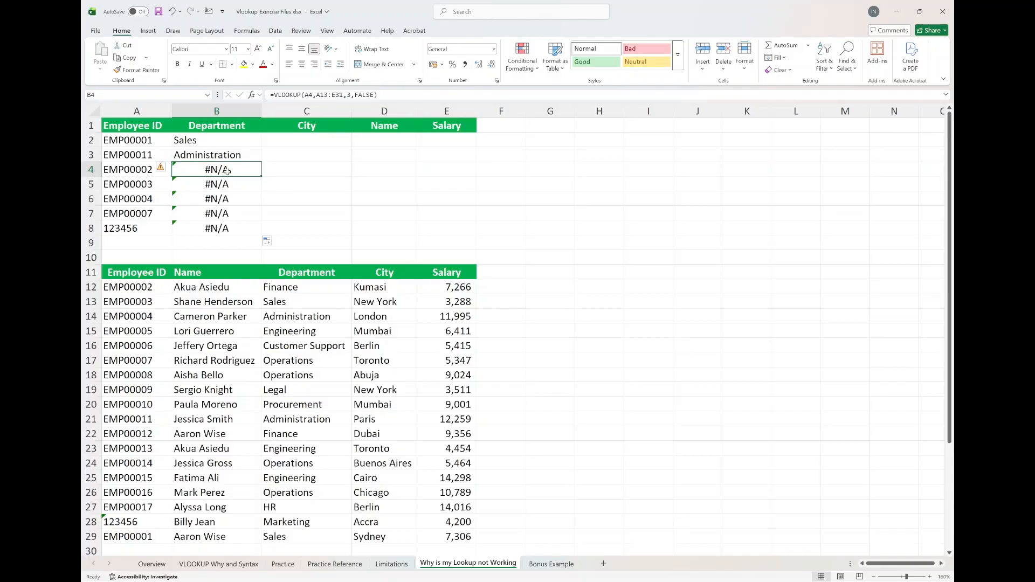
Step: Examine which table range the formulas in B2 and B3 cover, comparing it with the source table's extent
left_click(239, 141)
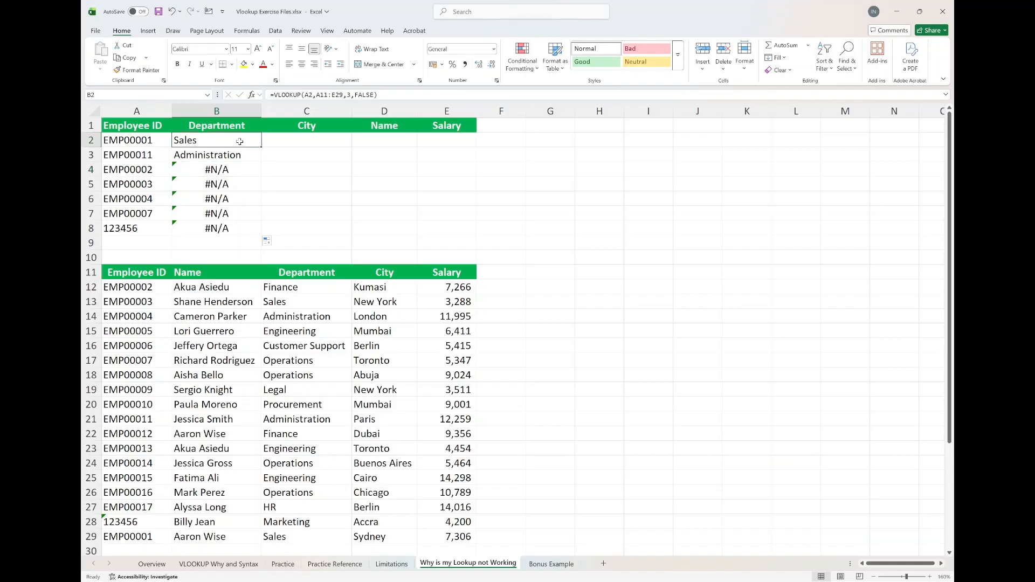
left_click(399, 95)
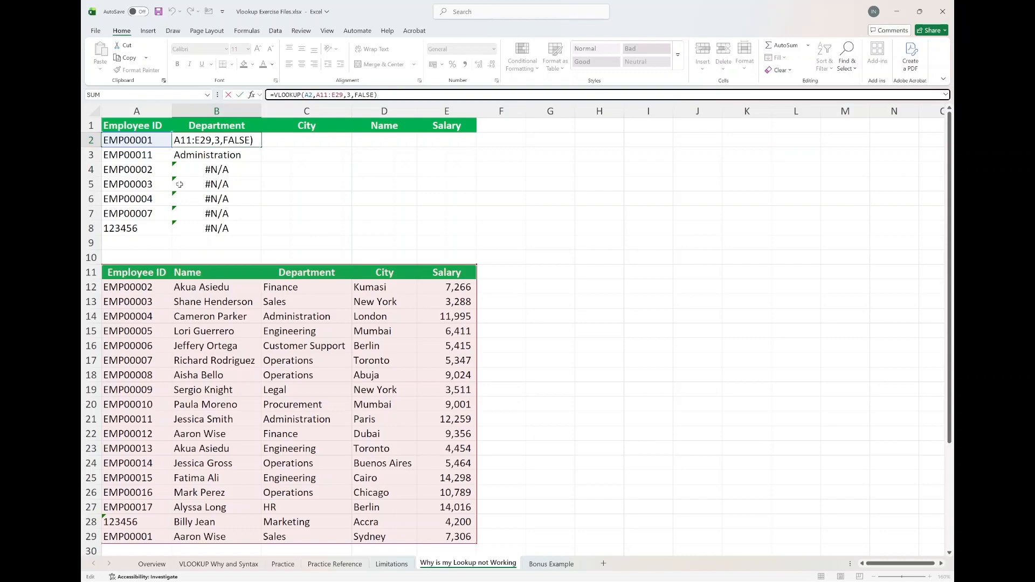
key("ctrl+Return")
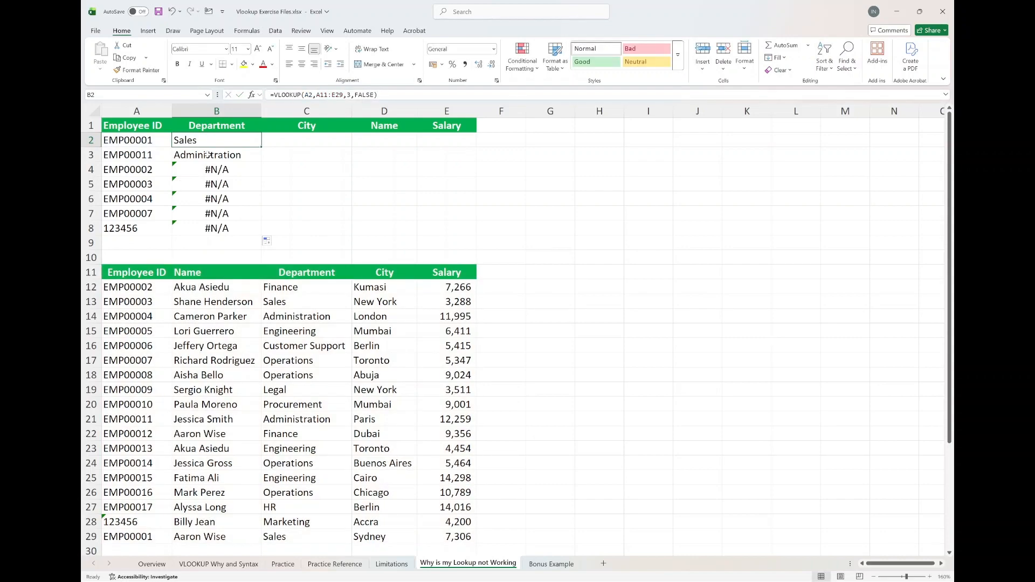
left_click(208, 153)
left_click(396, 95)
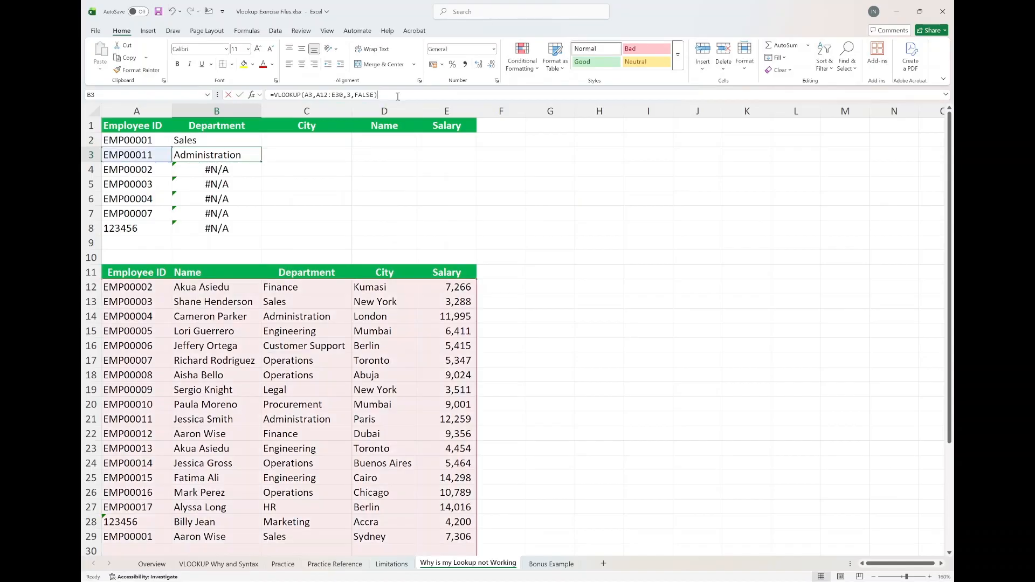
scroll(390, 135, "down", 1)
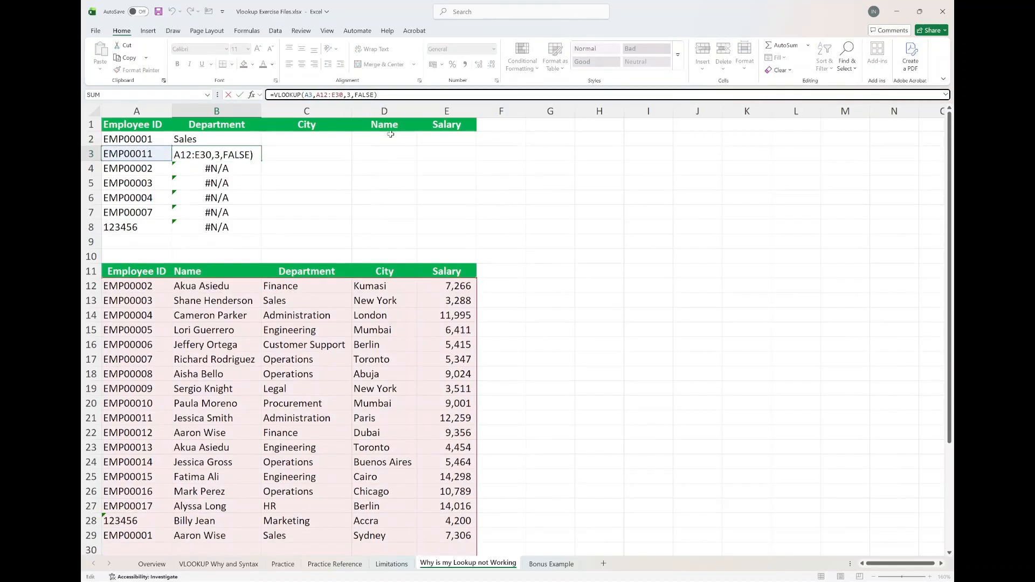
scroll(390, 135, "up", 1)
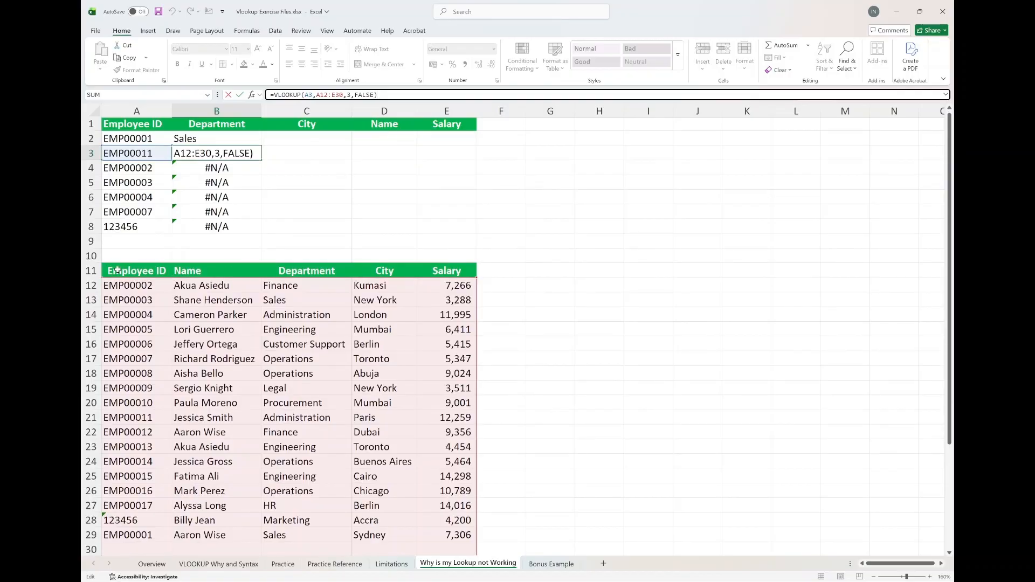
scroll(225, 342, "down", 1)
scroll(226, 341, "up", 1)
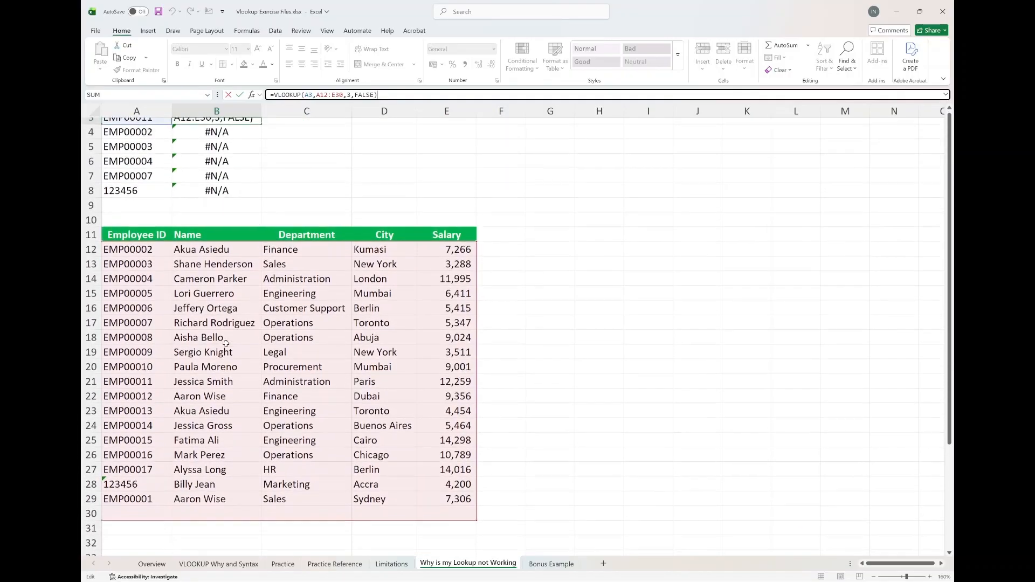
scroll(226, 343, "up", 1)
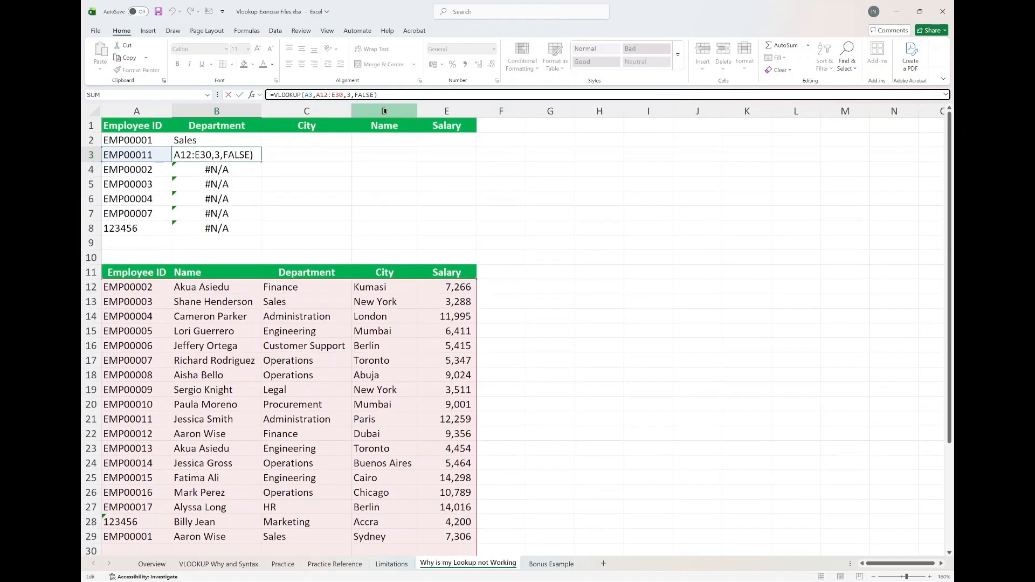
key("ctrl+Return")
Step: Inspect the table range in the B4 formula against the source row of its employee ID
left_click(238, 174)
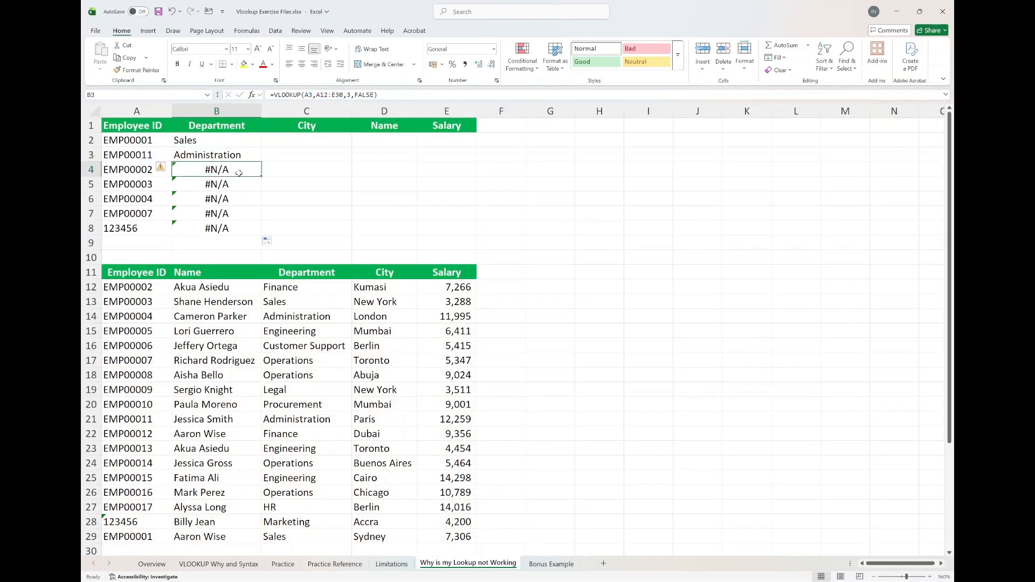
left_click(386, 94)
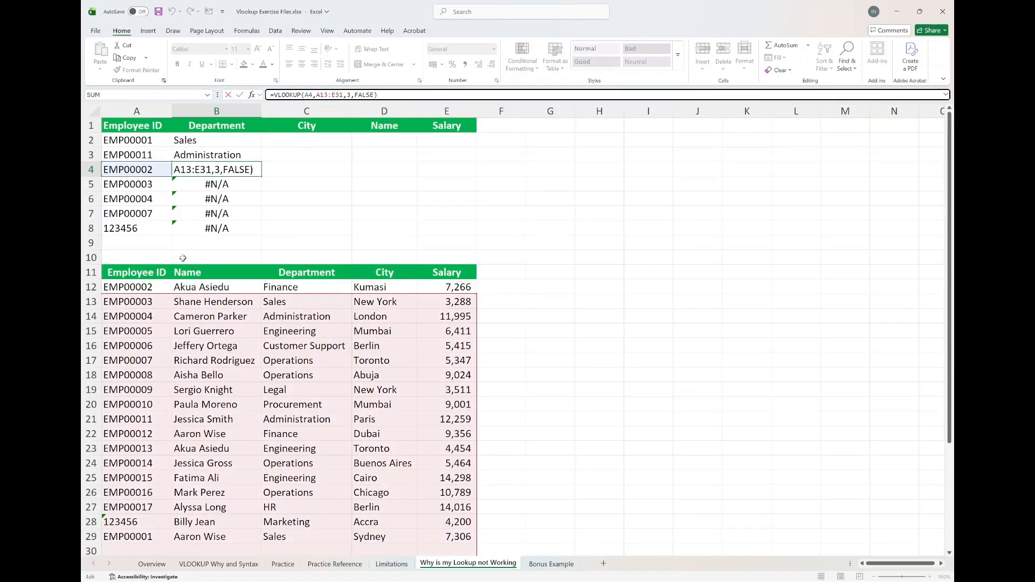
scroll(182, 258, "down", 1)
scroll(182, 258, "up", 1)
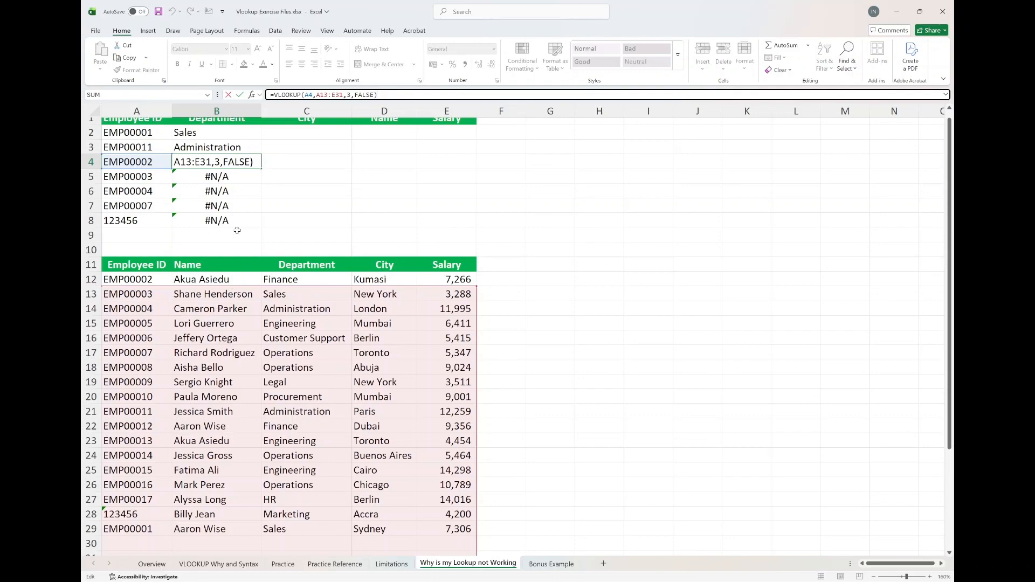
scroll(239, 280, "down", 1)
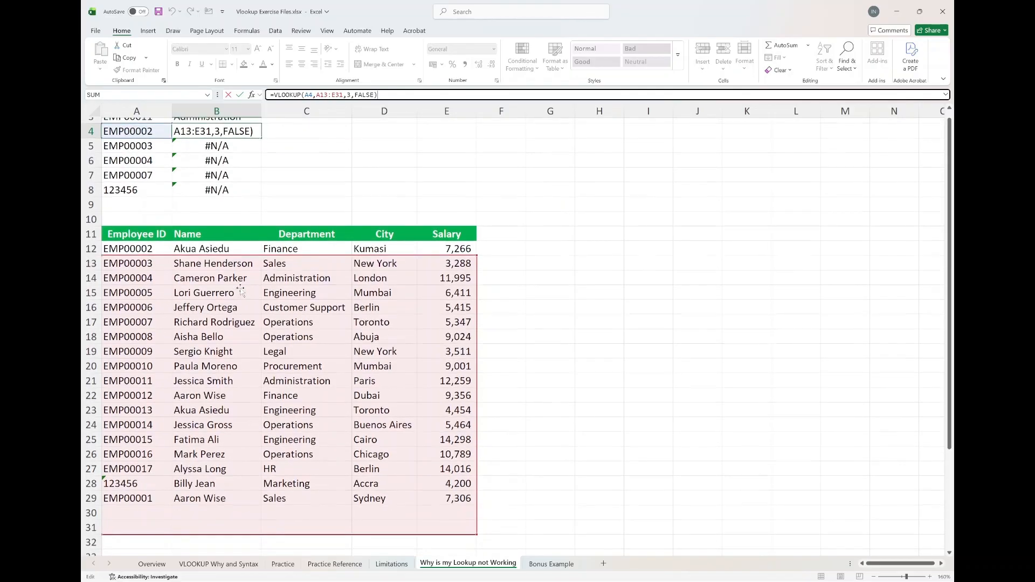
key("Escape")
scroll(253, 215, "up", 1)
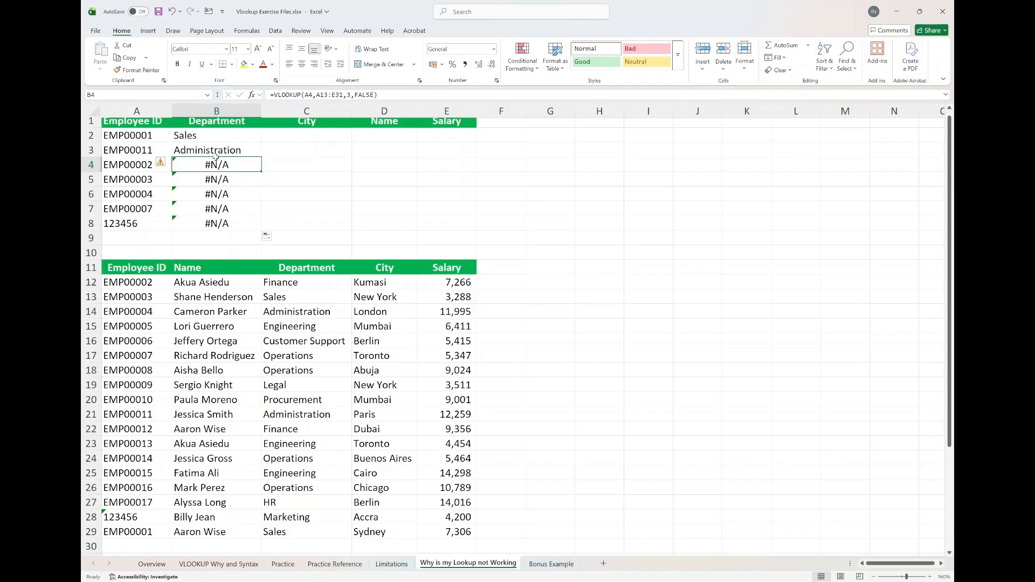
Step: Lock the table array in the B2 formula as $A$11:$E$29 and fill the corrected formula down to B8
left_click(241, 137)
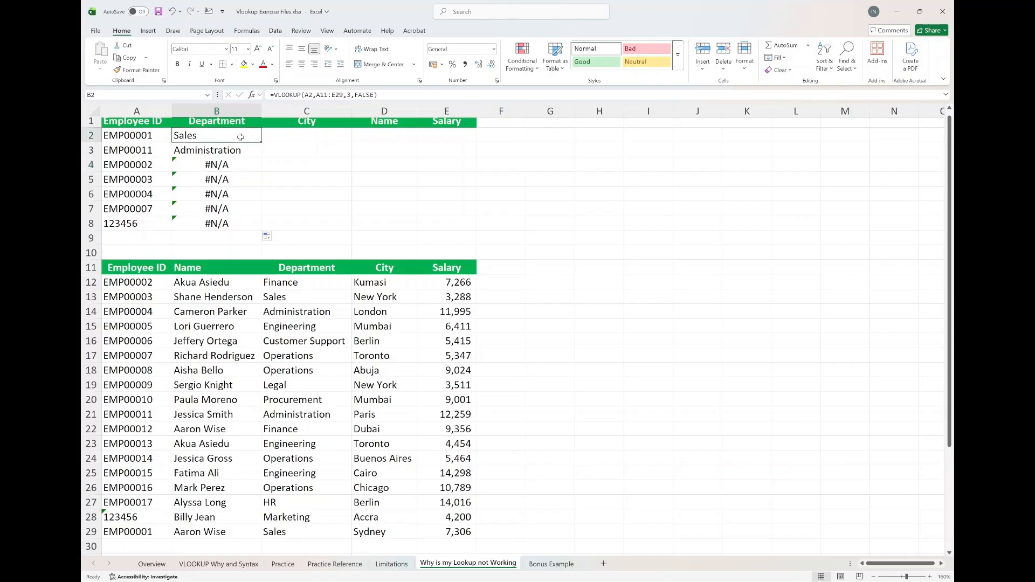
double_click(240, 137)
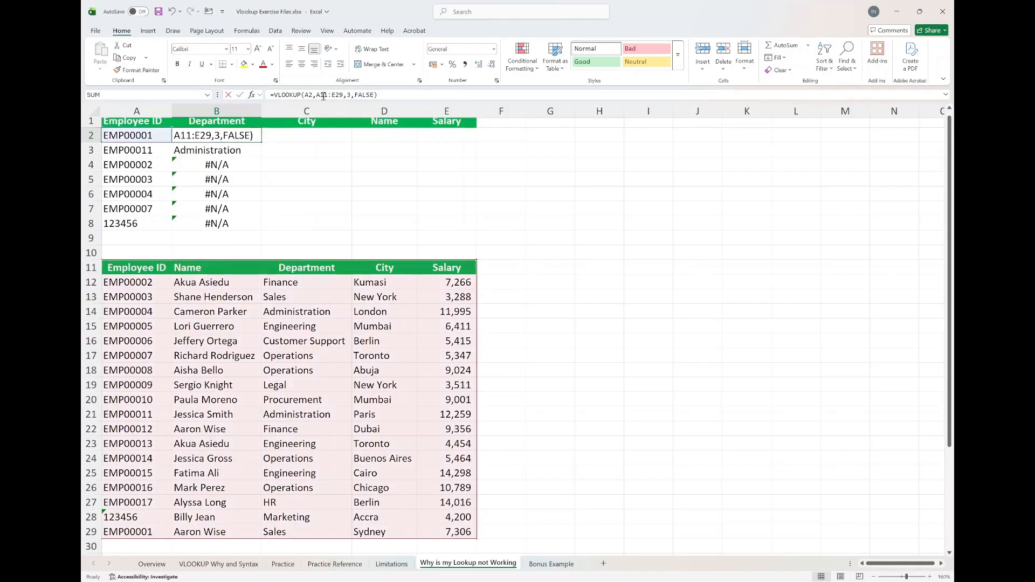
left_click_drag(344, 95, 315, 94)
key("F4")
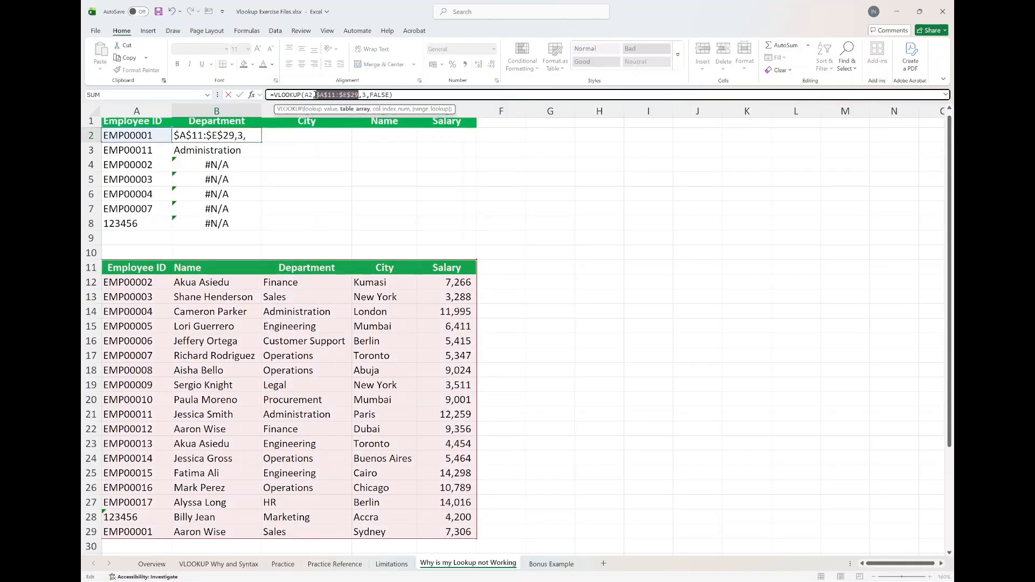
key("ctrl+Return")
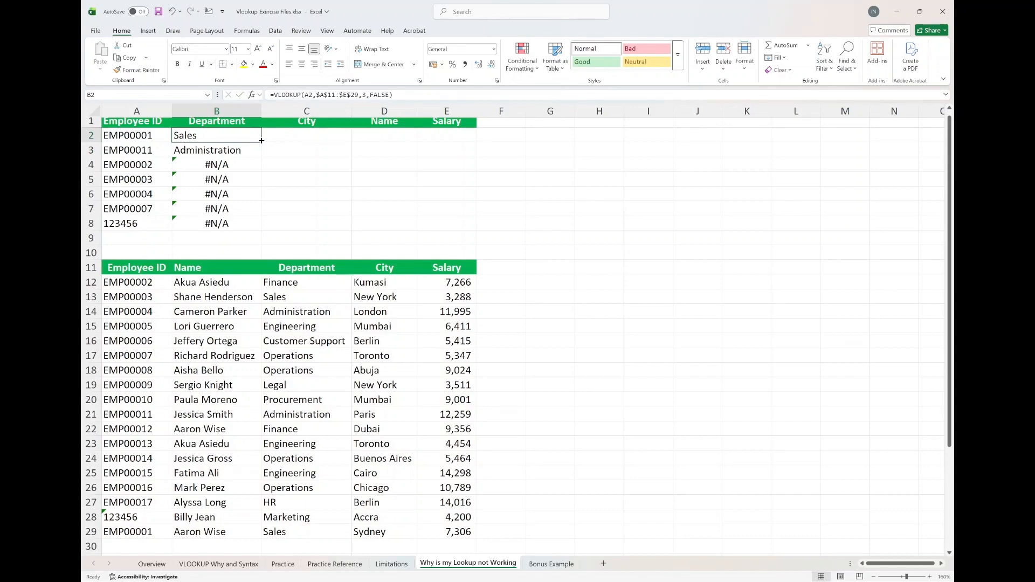
left_click_drag(261, 140, 255, 227)
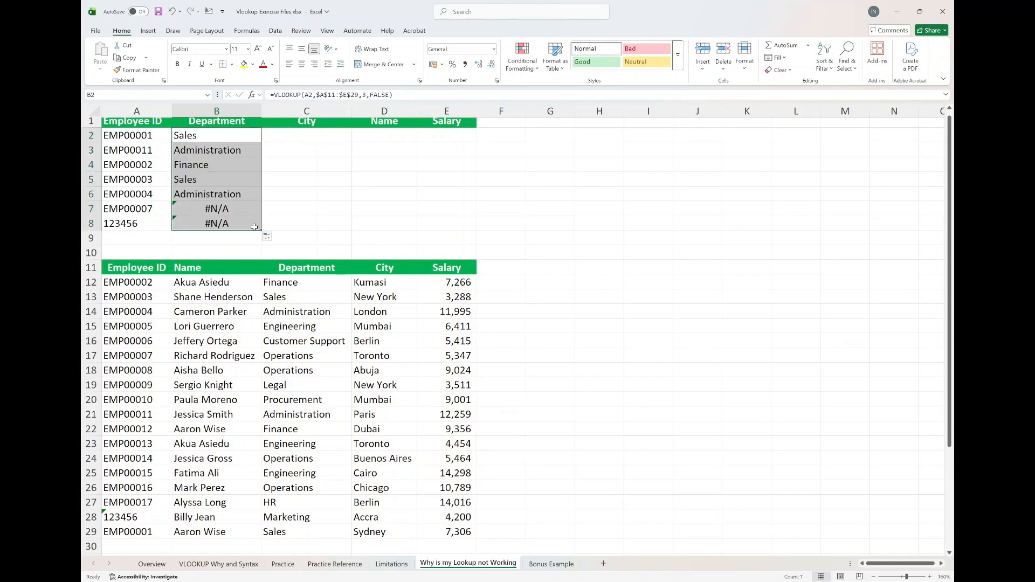
Step: Check the table array references in the B4, B5 and B8 formulas and look over the source rows for the failing lookups
left_click(208, 166)
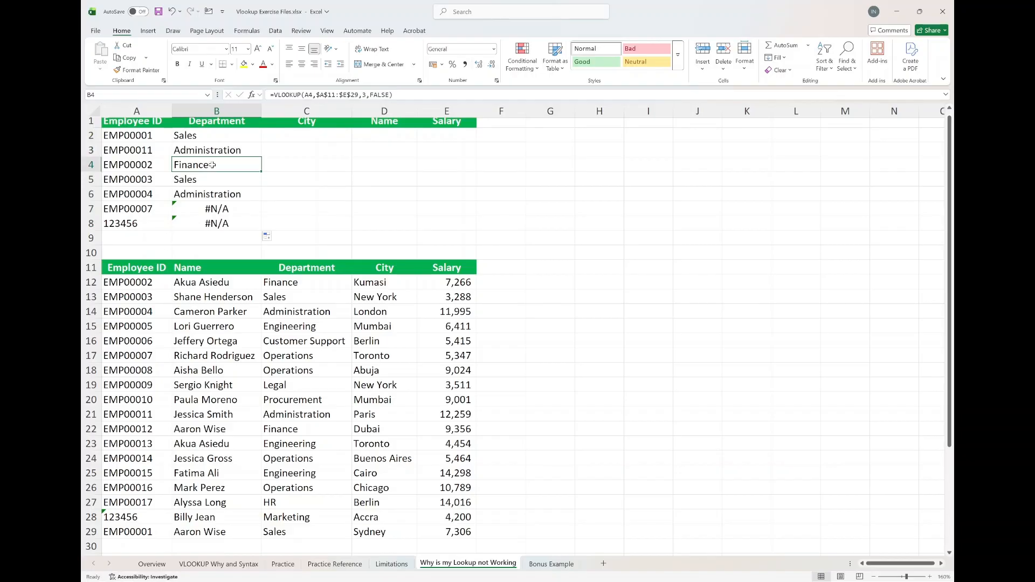
double_click(212, 165)
key("Escape")
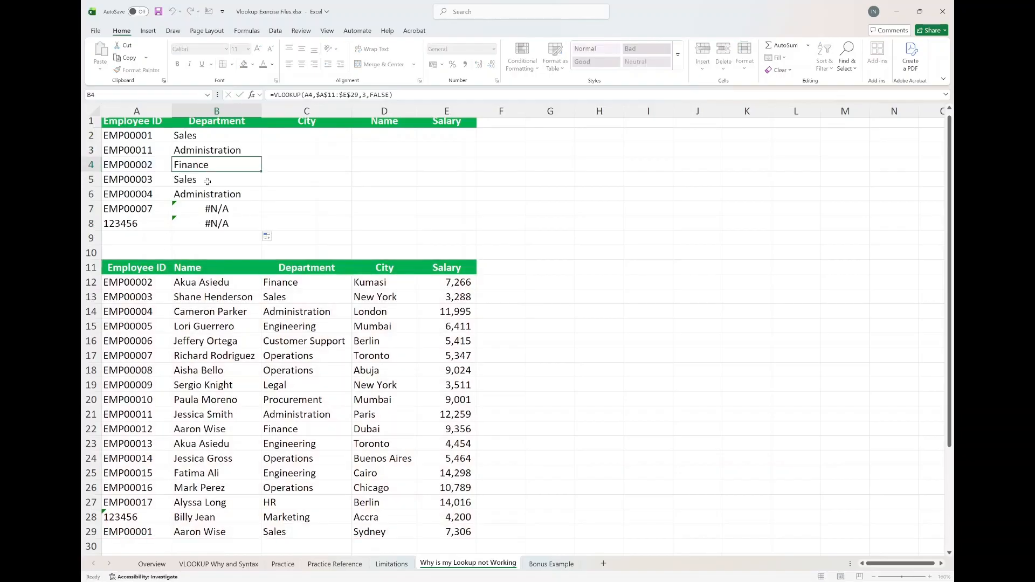
left_click(221, 182)
double_click(224, 182)
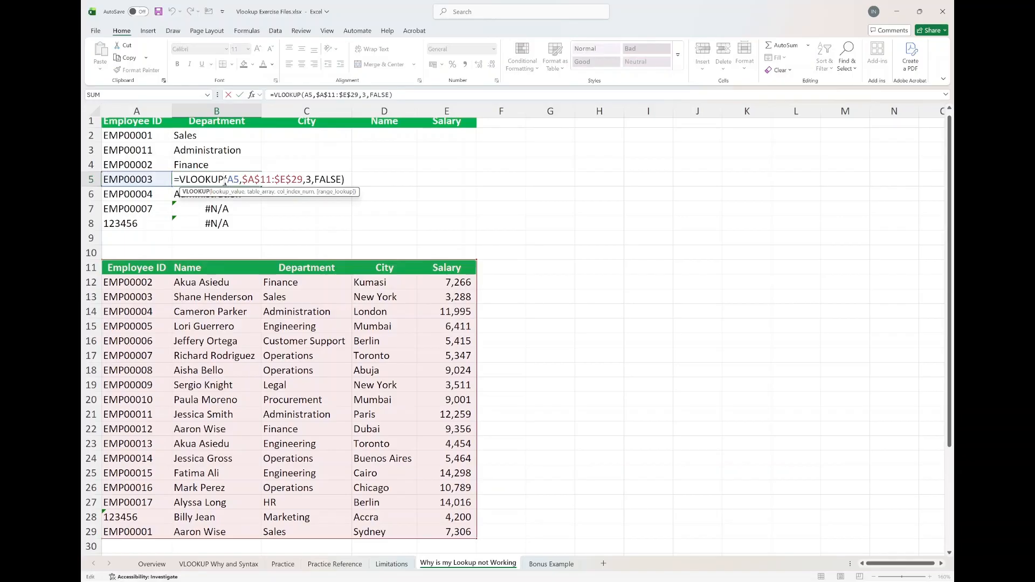
key("Escape")
double_click(224, 223)
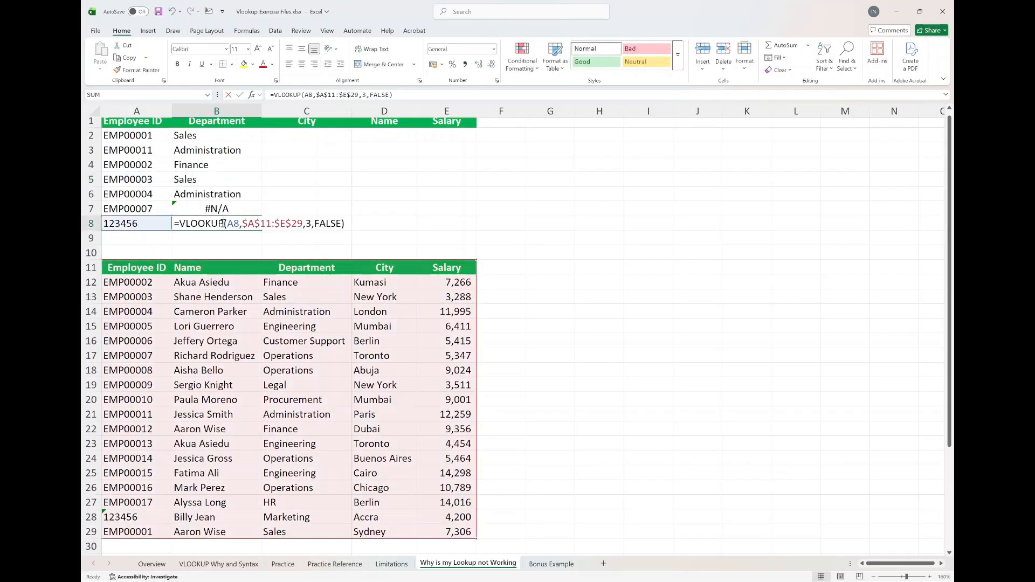
key("Escape")
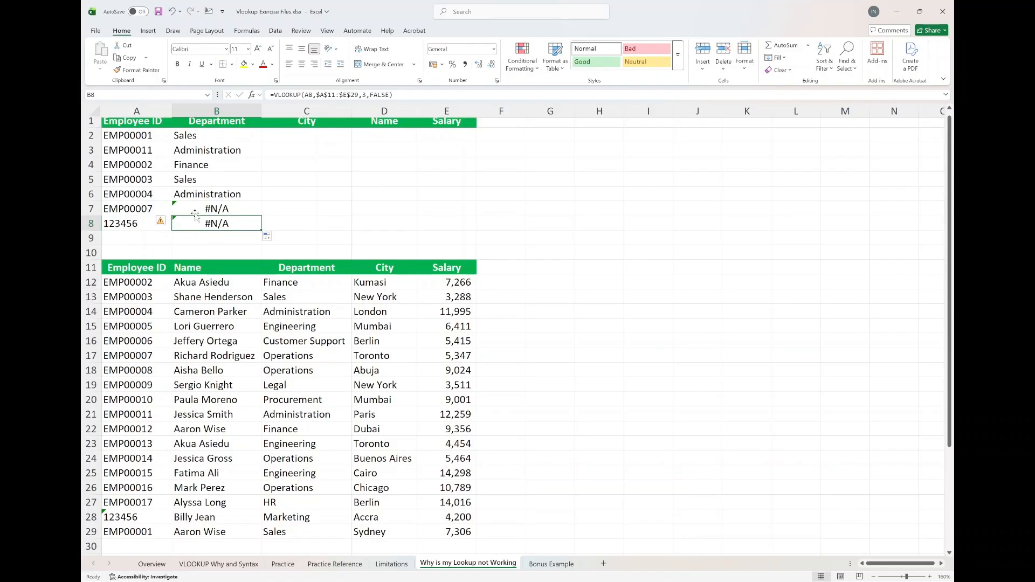
scroll(187, 347, "down", 1)
scroll(188, 348, "down", 1)
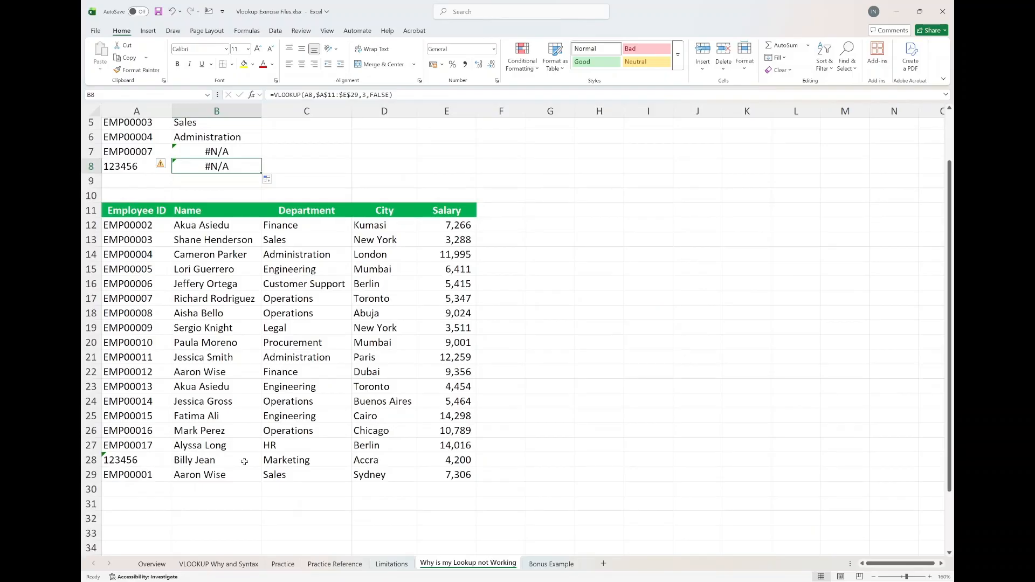
Step: Inspect the table array in the B7 lookup formula and the employee ID in A7 that it looks up
scroll(281, 463, "up", 2)
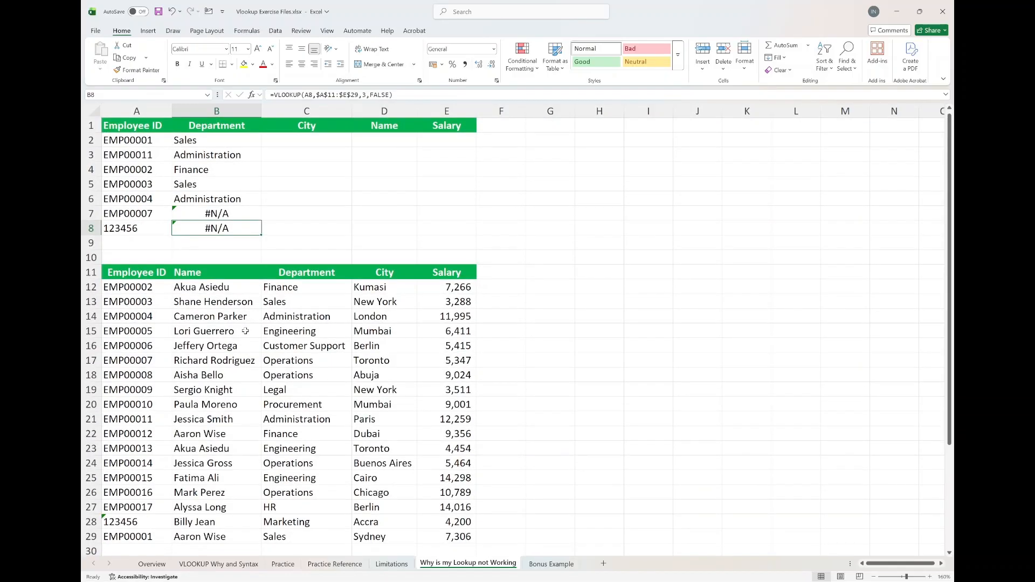
double_click(243, 214)
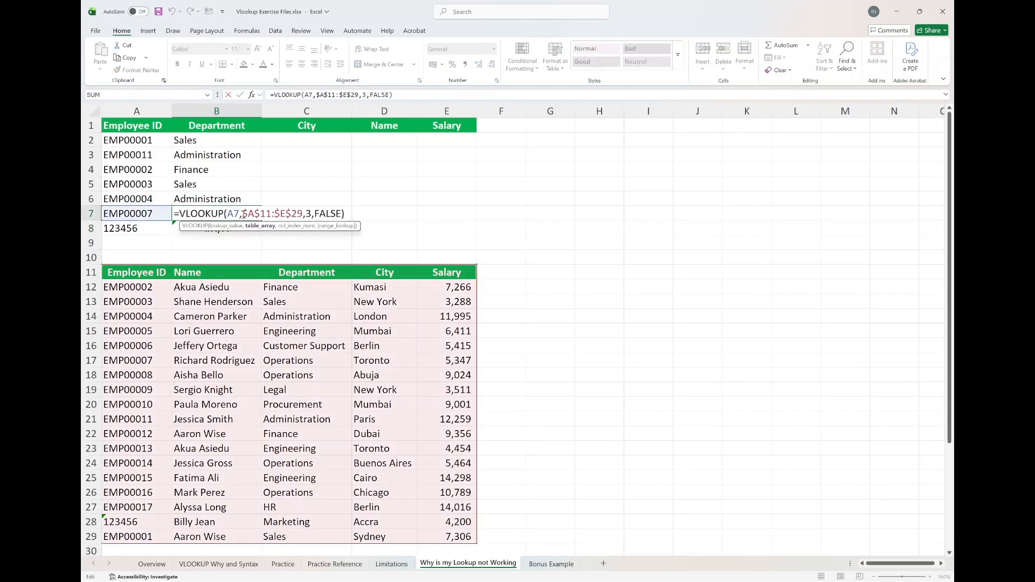
key("Escape")
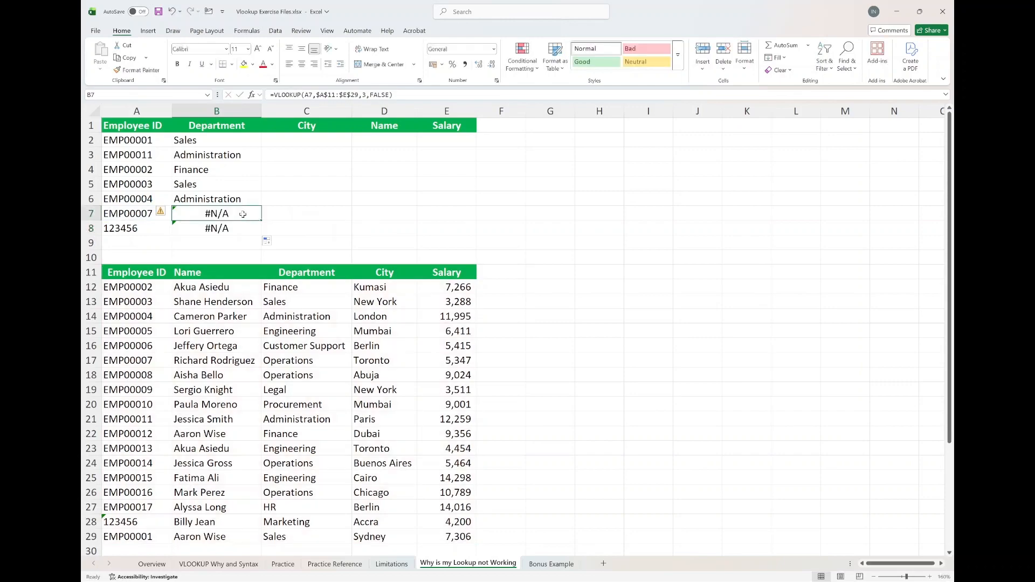
left_click(142, 218)
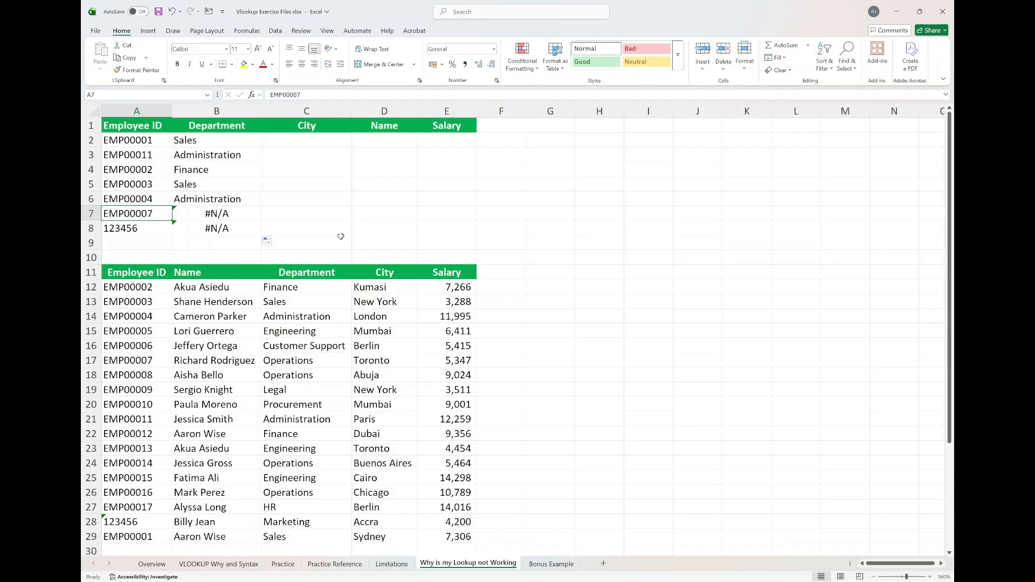
Step: Enter the comparison formula =A7=A17 in F6 to test whether the lookup ID matches its source table entry
left_click(507, 200)
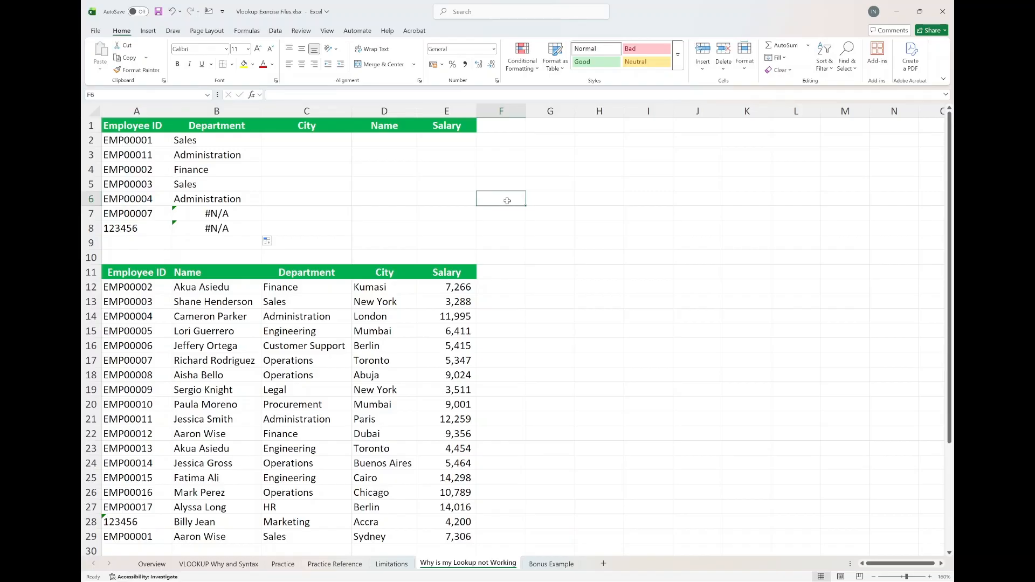
type("=")
left_click(151, 214)
type("=")
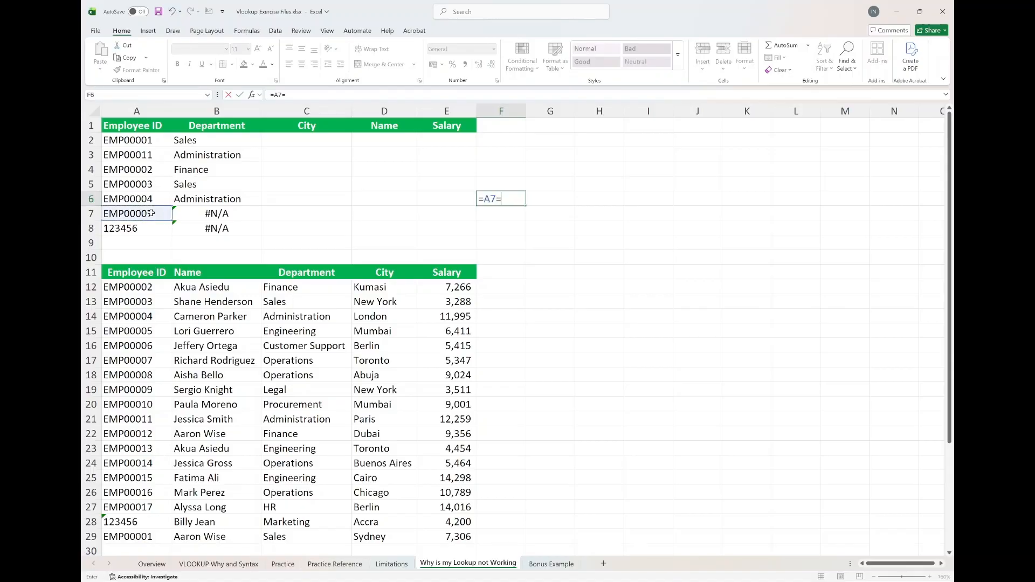
left_click(140, 360)
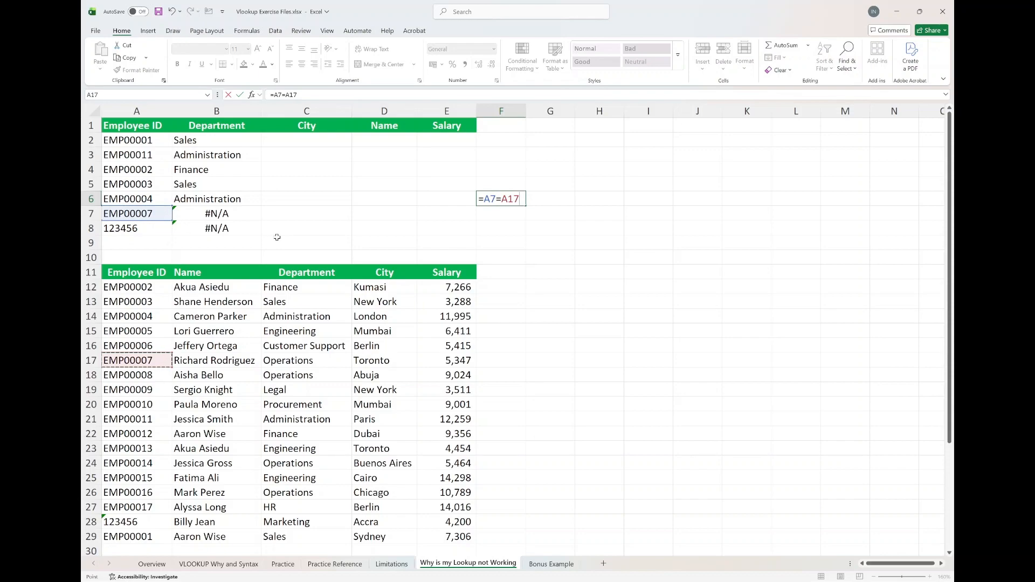
key("ctrl+Return")
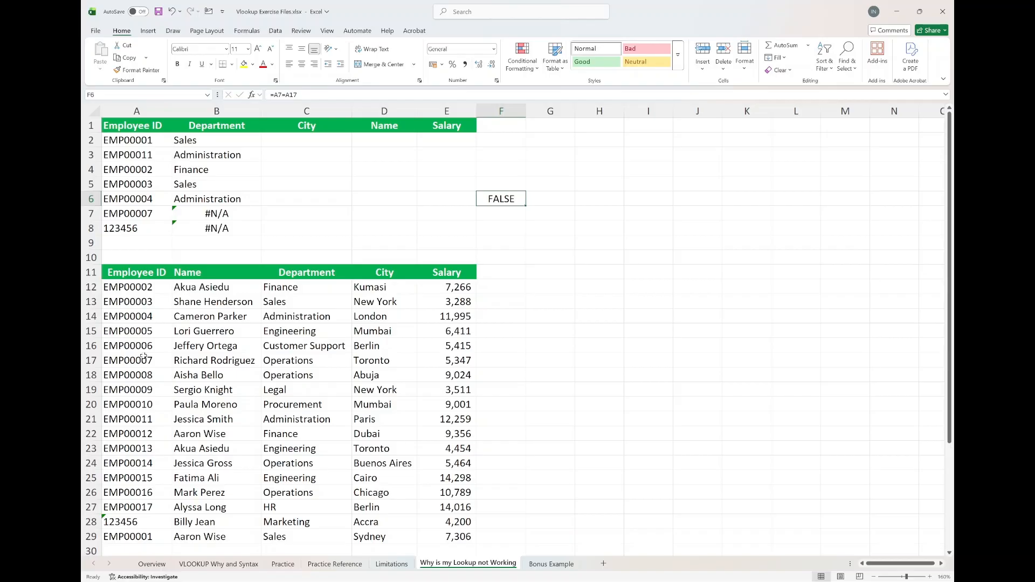
Step: Remove the trailing space from the employee ID in A7
left_click(154, 215)
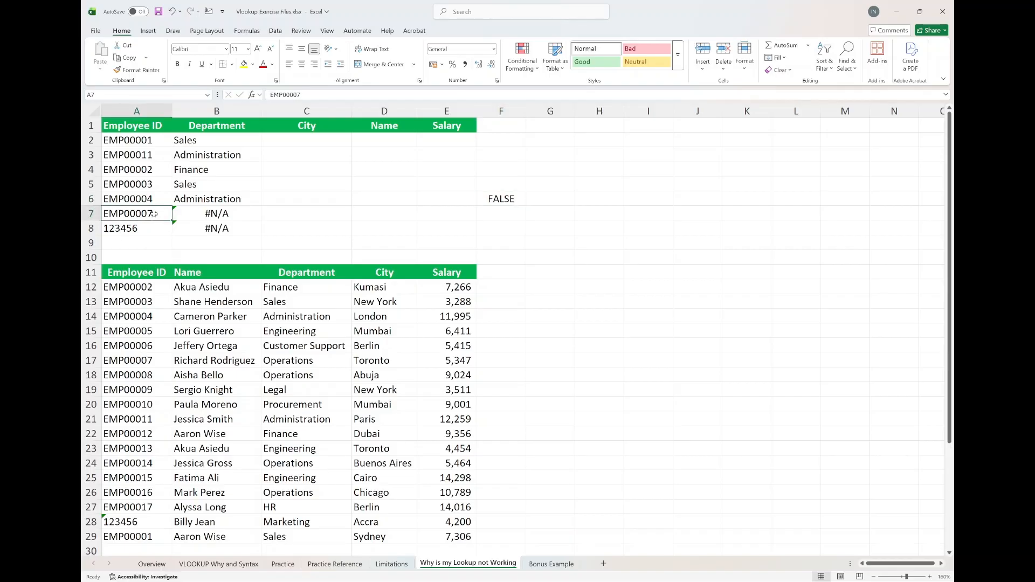
left_click(324, 95)
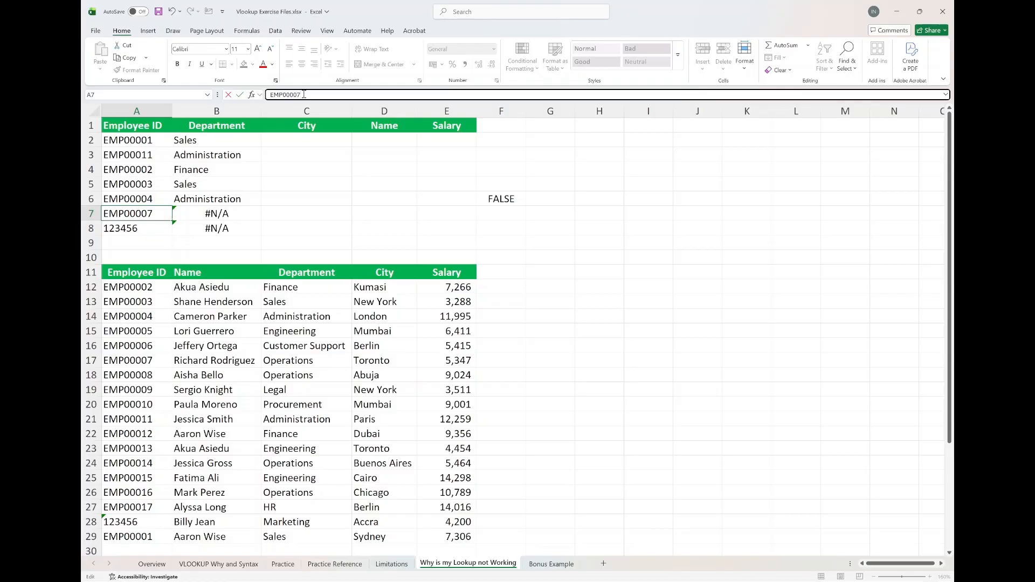
key("Return")
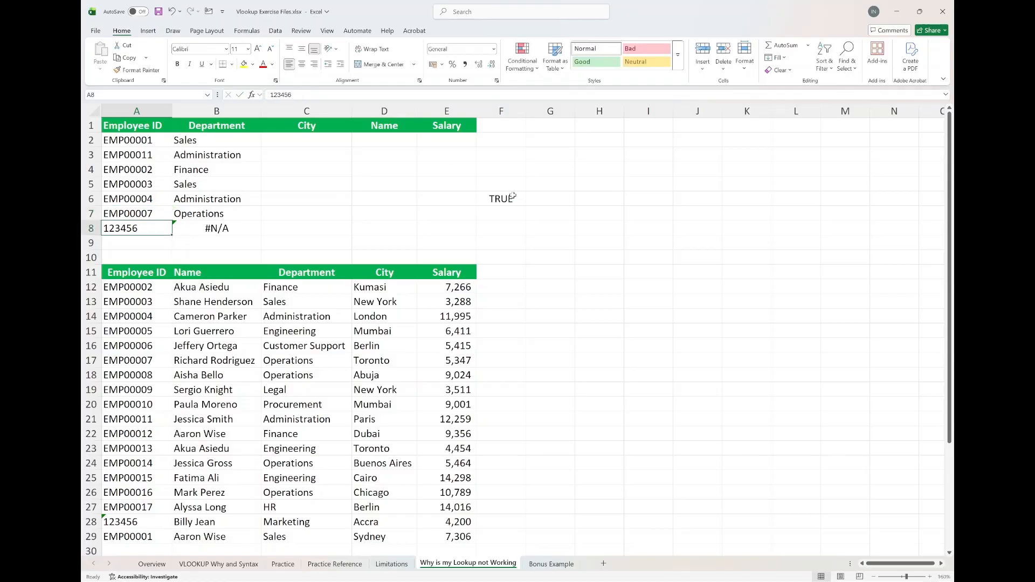
Step: Check the F6 comparison and the B7 lookup, and examine the A7 entry for leftover trailing spaces
left_click(512, 196)
left_click(250, 208)
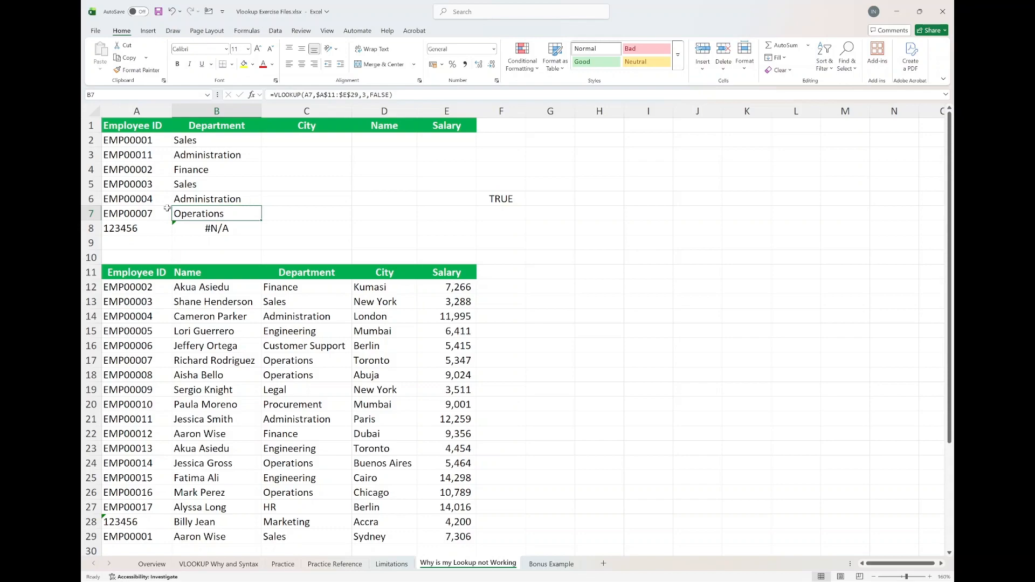
left_click(152, 213)
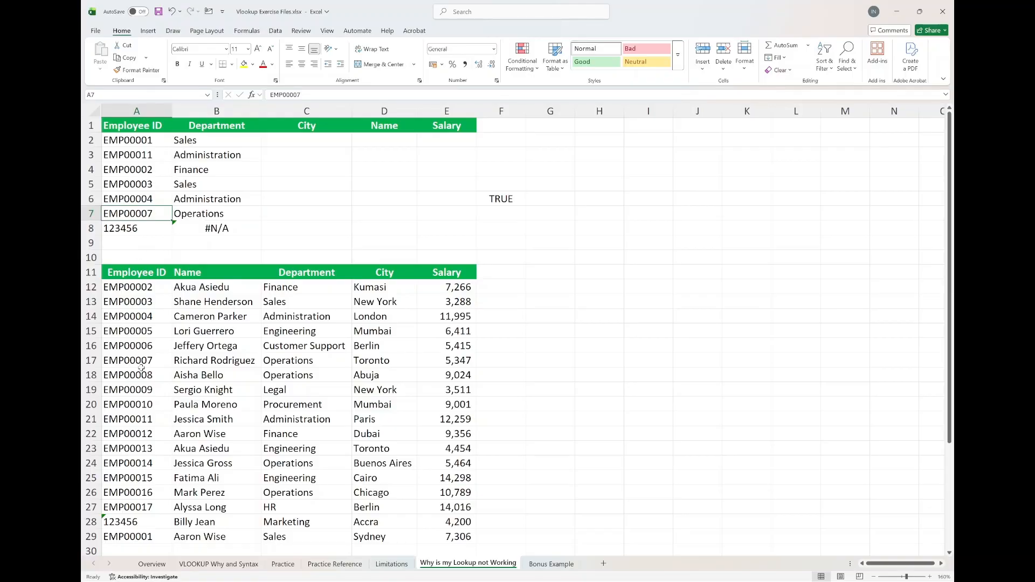
left_click(318, 95)
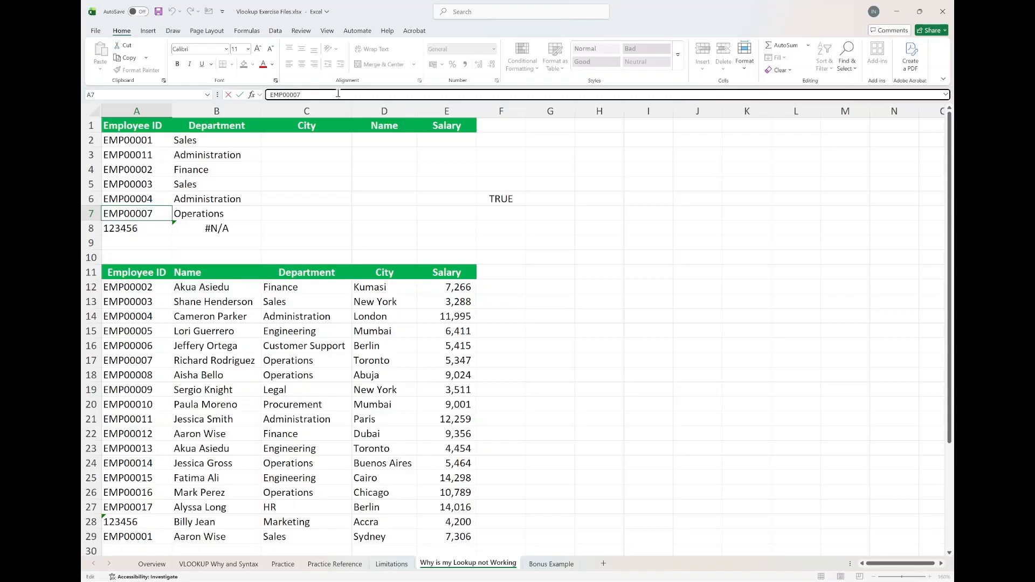
key("Escape")
left_click(514, 205)
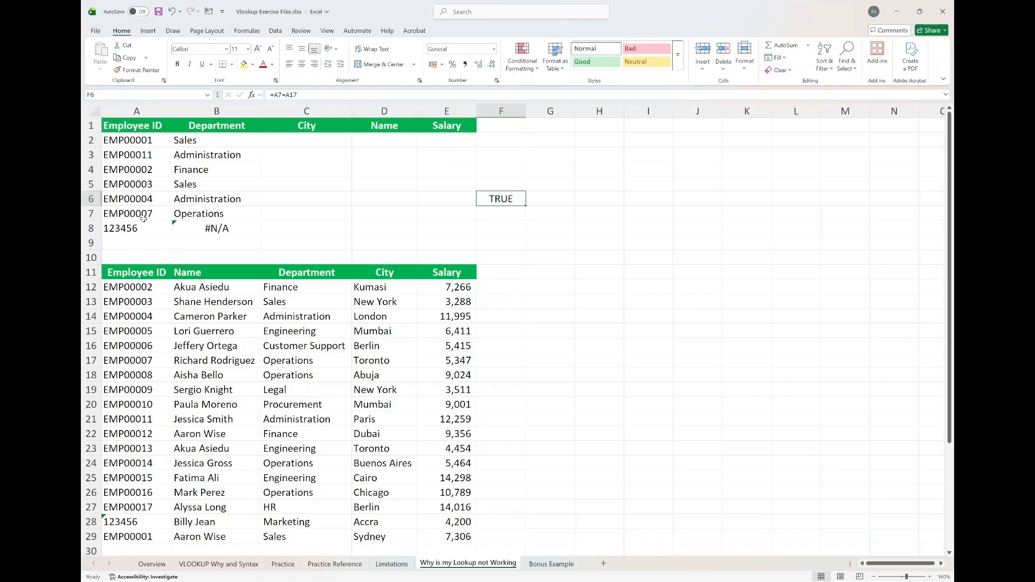
Step: Replace the F6 comparison with =A8=A28 to test the ID behind the failing B8 lookup
left_click(190, 225)
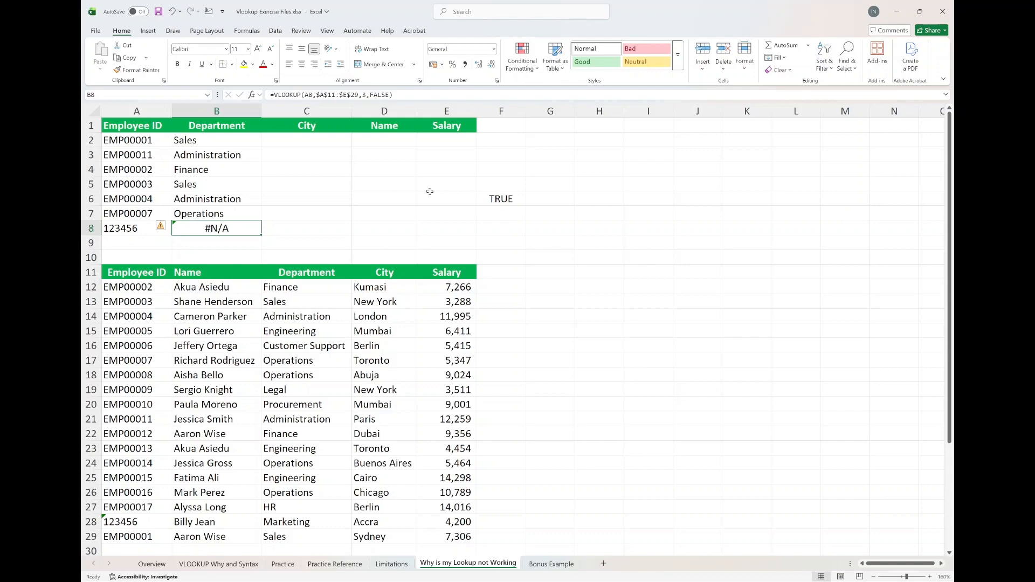
left_click(489, 197)
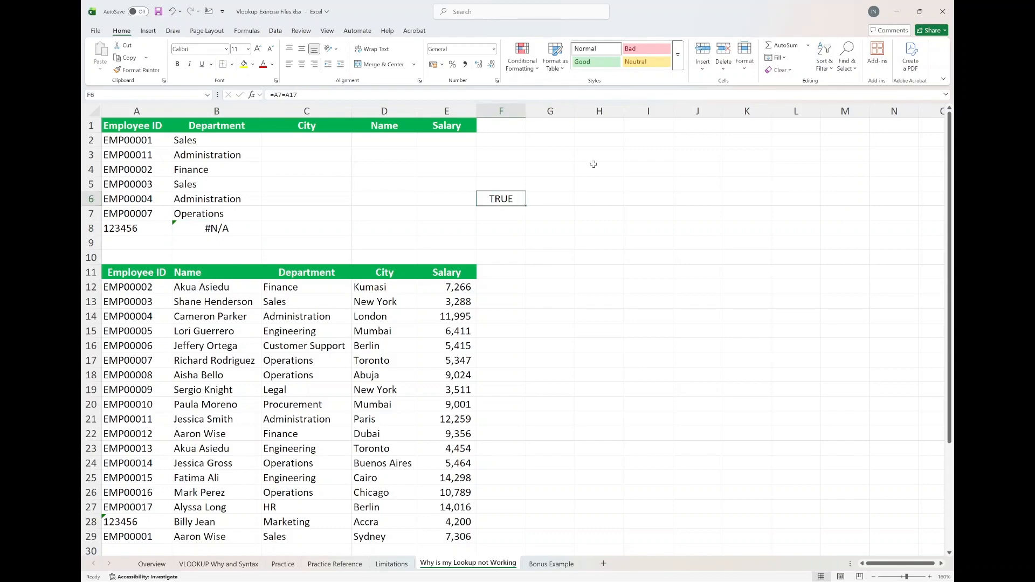
type("=")
left_click(144, 228)
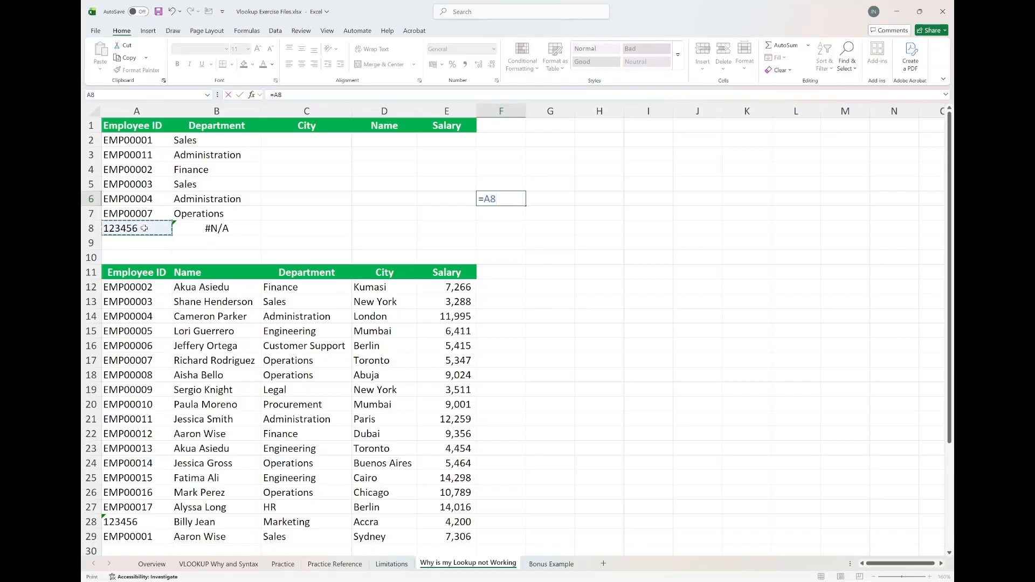
type("=")
left_click(142, 522)
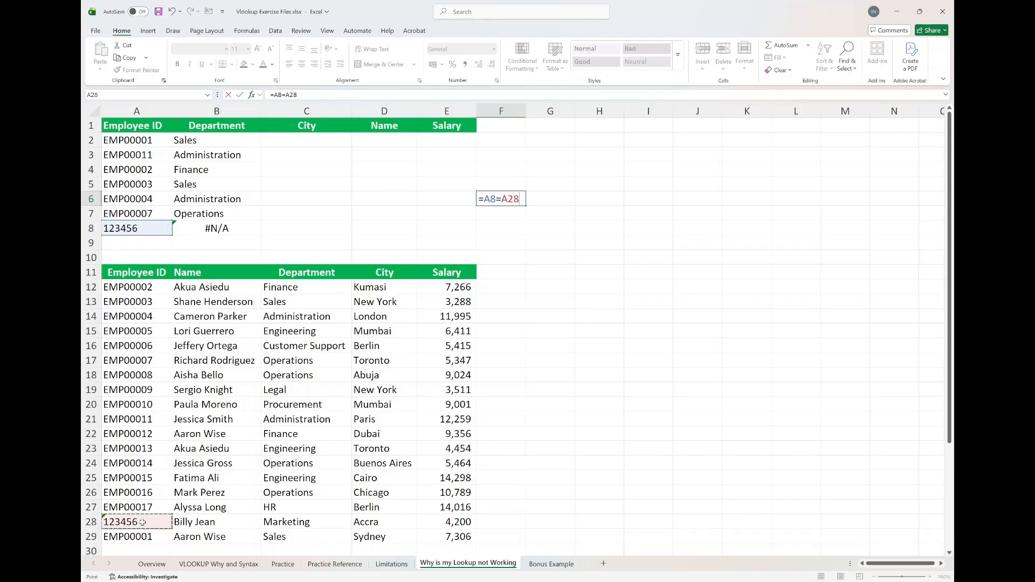
key("Return")
key("Up")
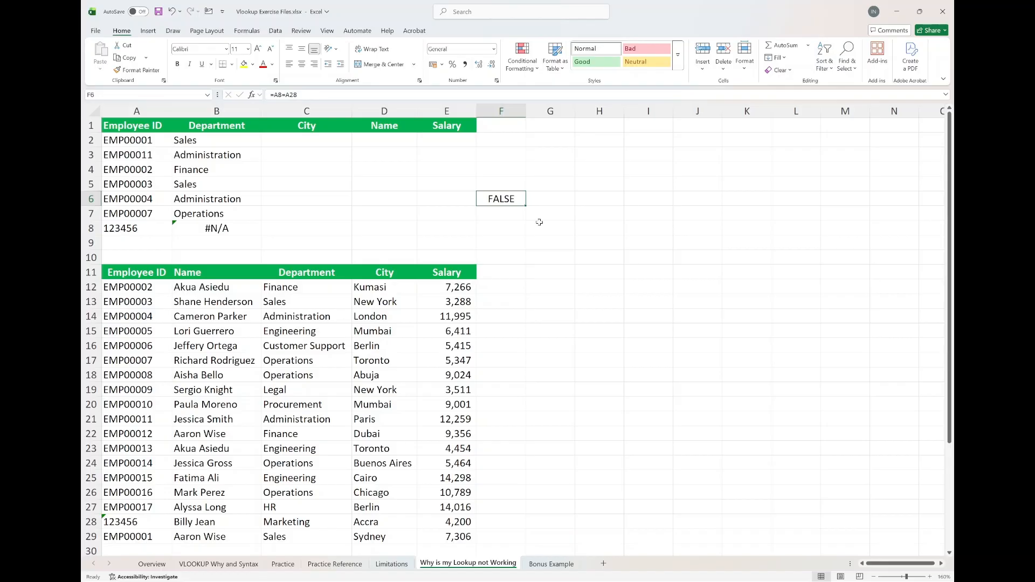
Step: Enter =TYPE(A8) in F7 to test the data type of the lookup ID
left_click(501, 212)
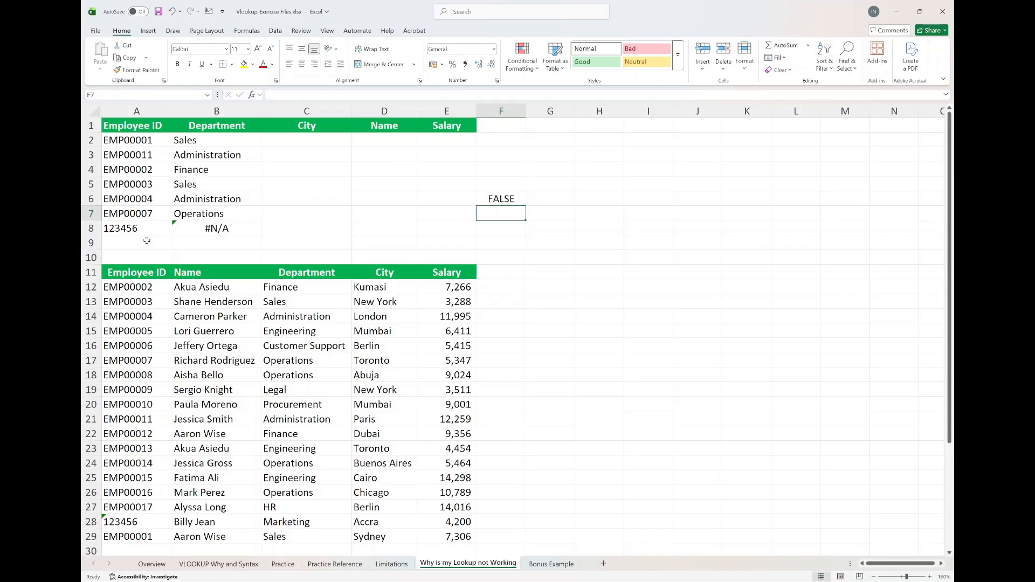
type("=typ")
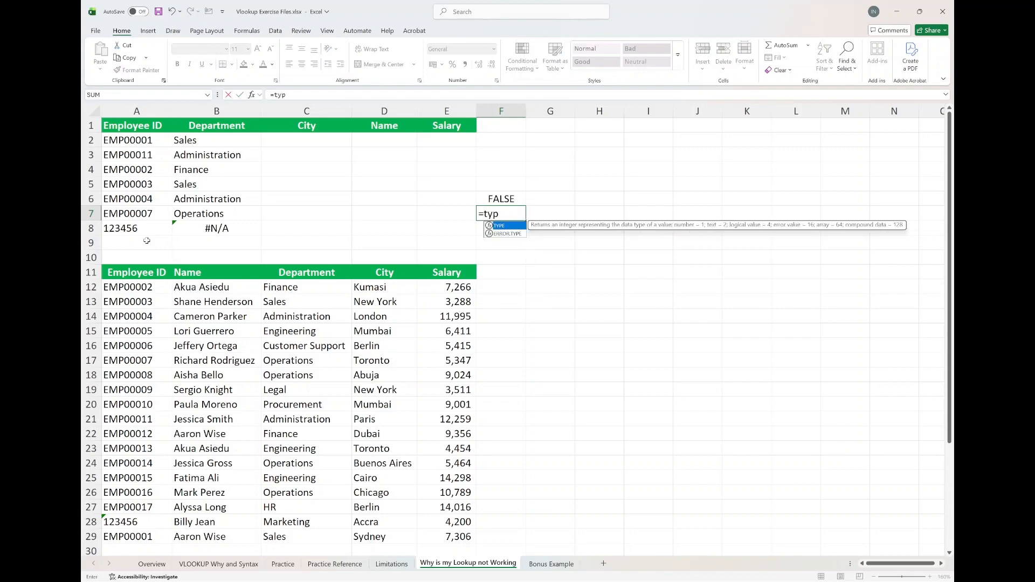
type("e")
key("Tab")
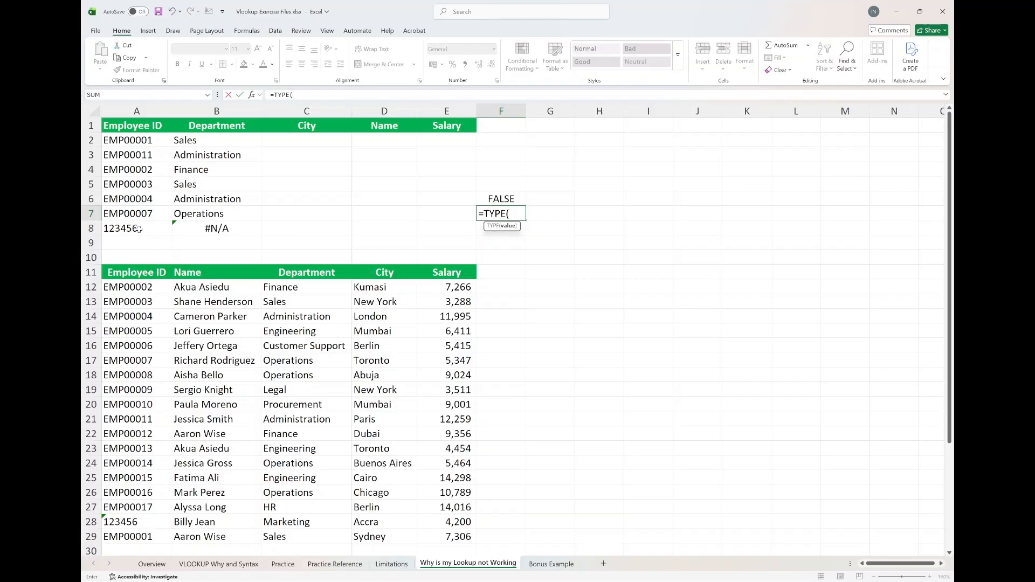
left_click(139, 229)
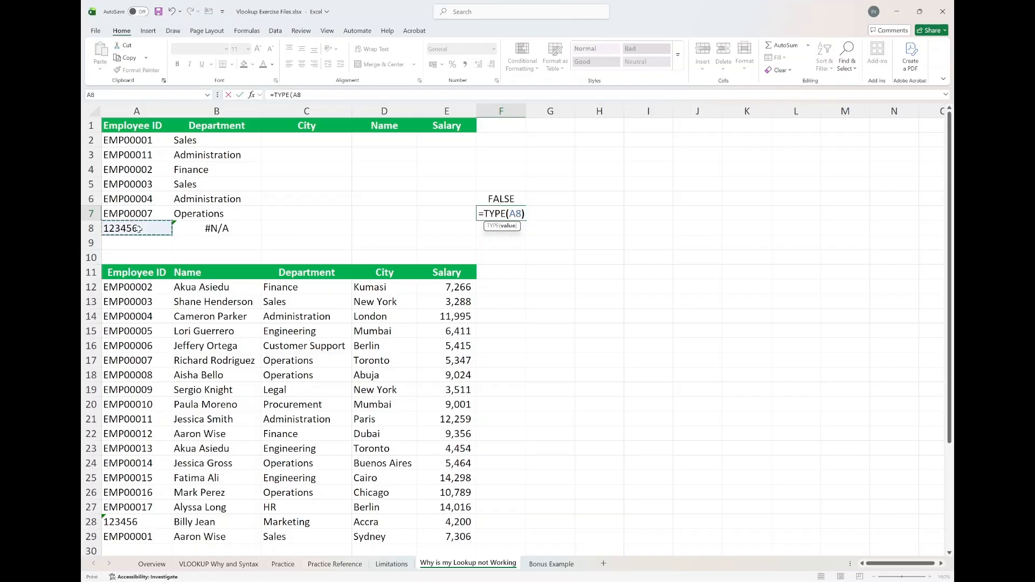
type(")")
key("Return")
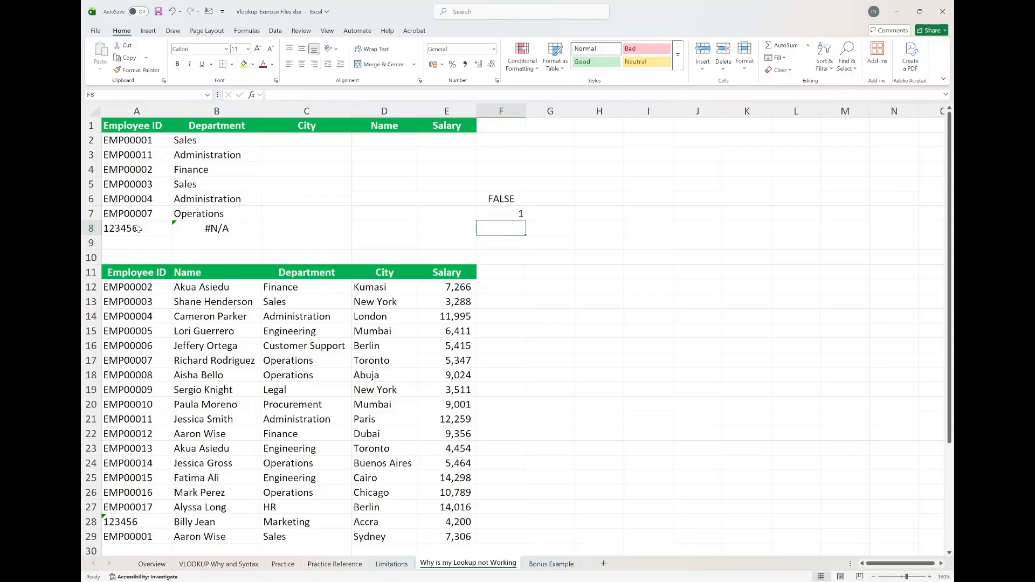
Step: Enter =TYPE(A28) in F8 to test the data type of the matching source table ID
type("=type")
key("Tab")
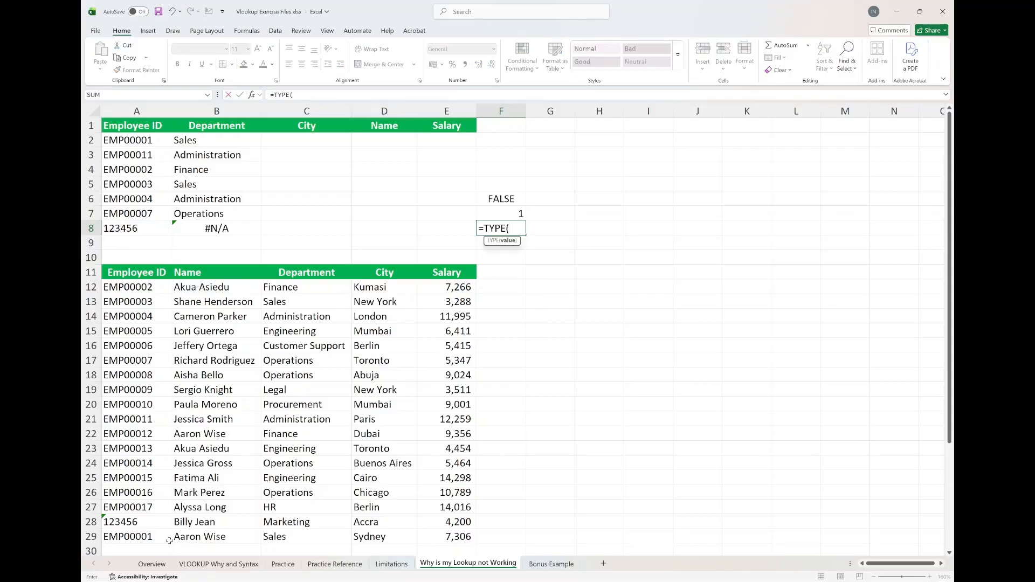
left_click(150, 524)
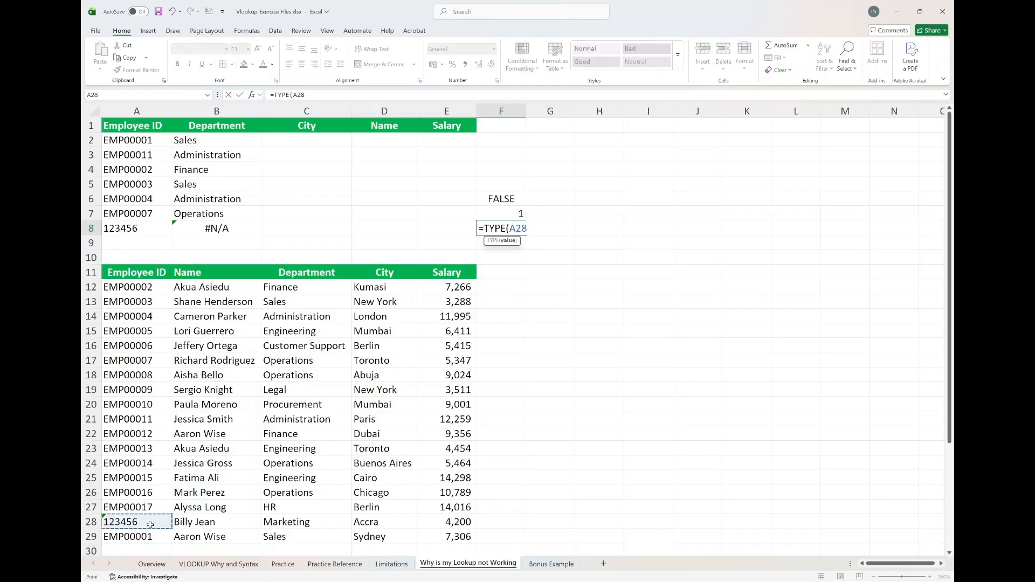
type(")")
key("ctrl+Return")
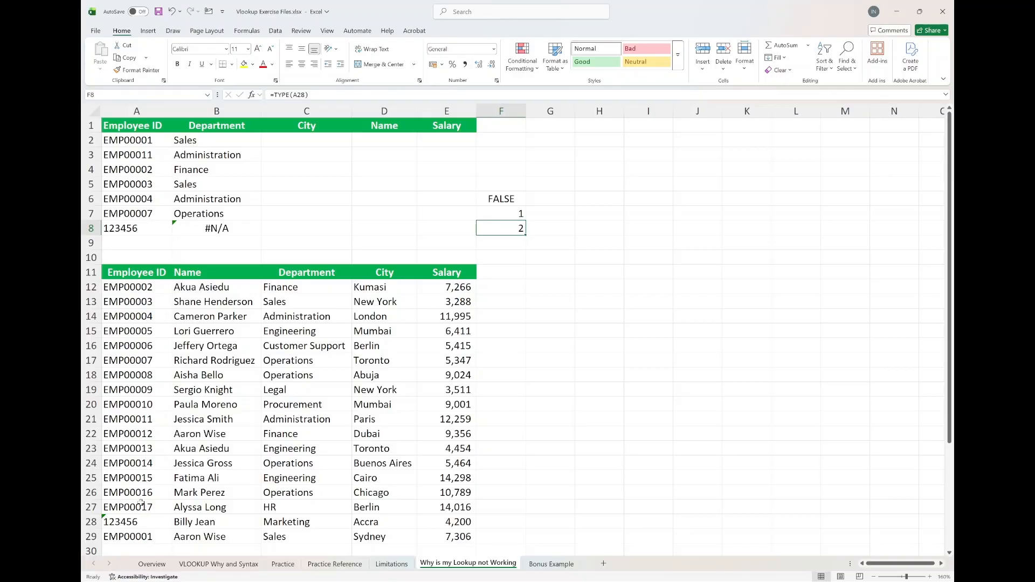
Step: Convert the text-stored employee ID in A28 to a number using its error-checking option
left_click(138, 519)
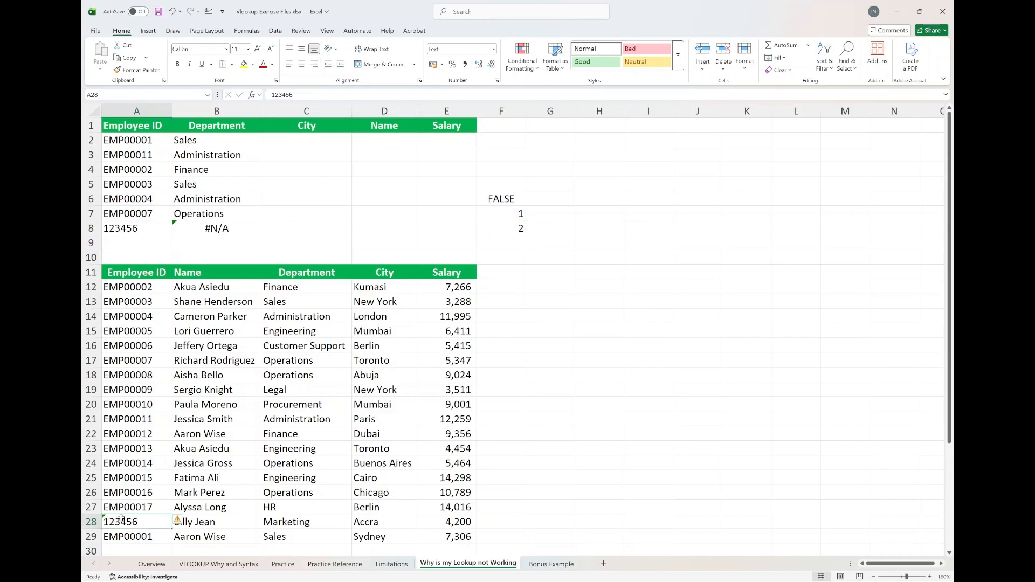
left_click(178, 521)
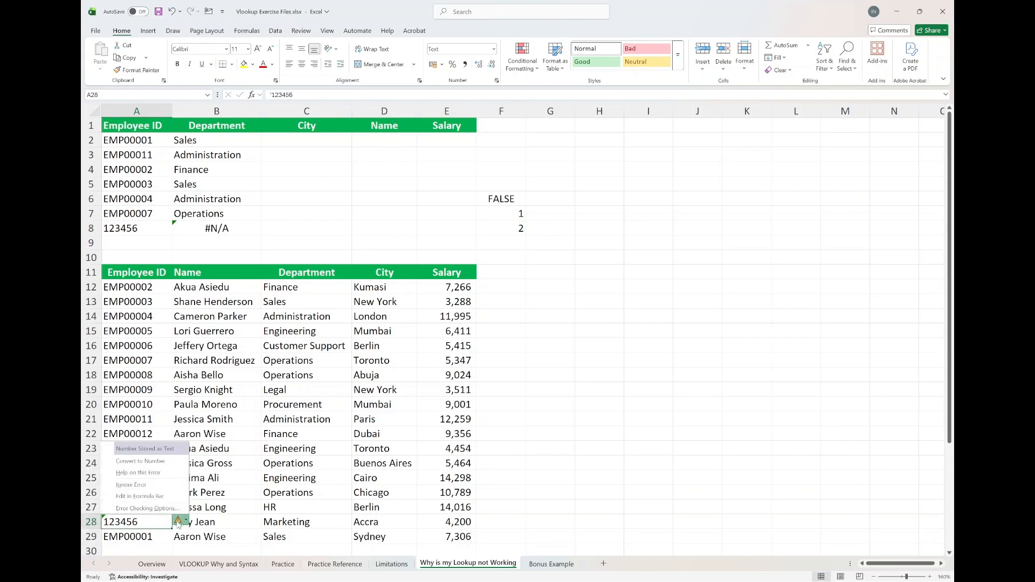
left_click(165, 461)
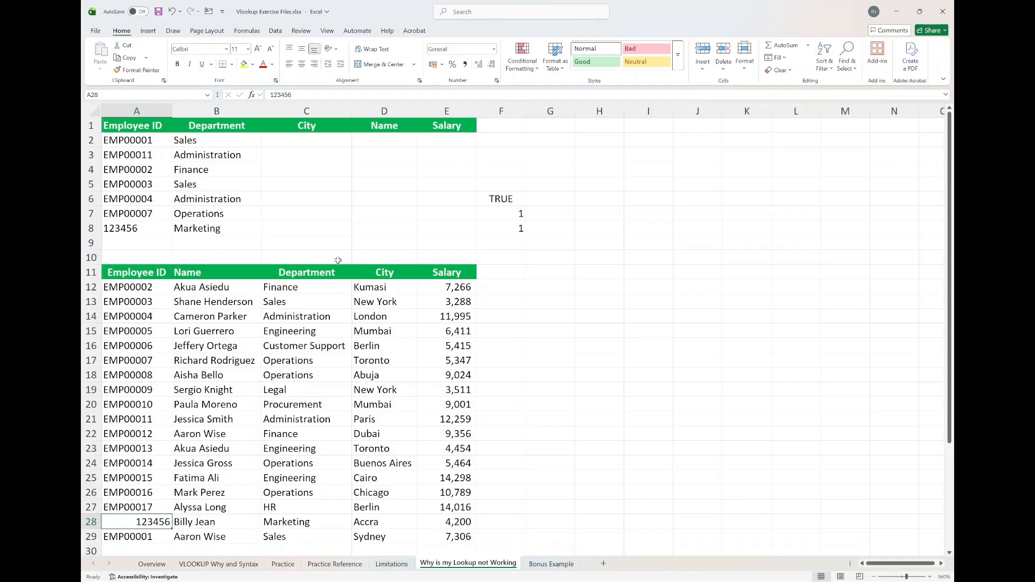
Step: Check the F6 comparison, the F8 data type test, the B8 lookup formula and its lookup ID in A8
left_click(504, 198)
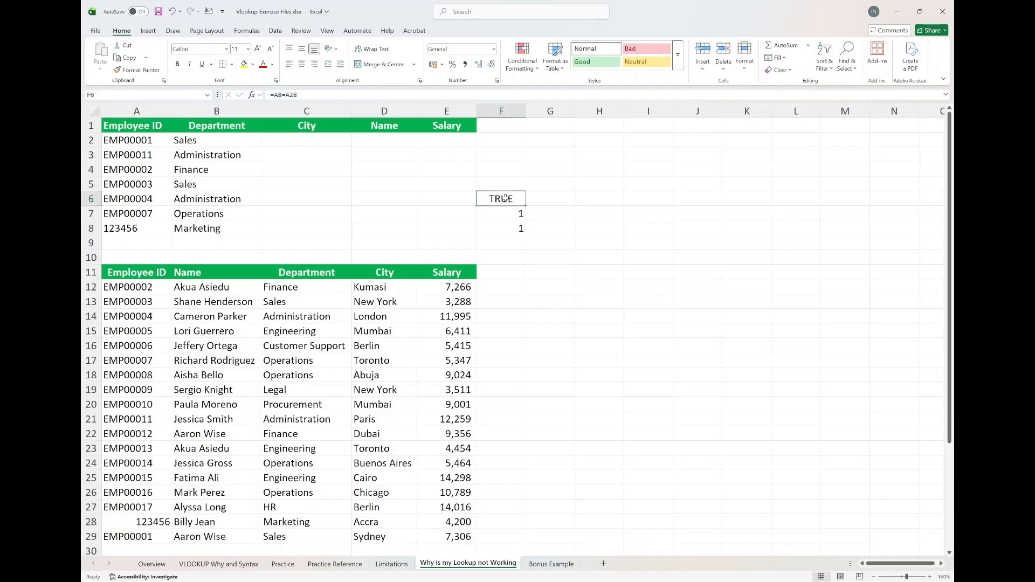
left_click(505, 226)
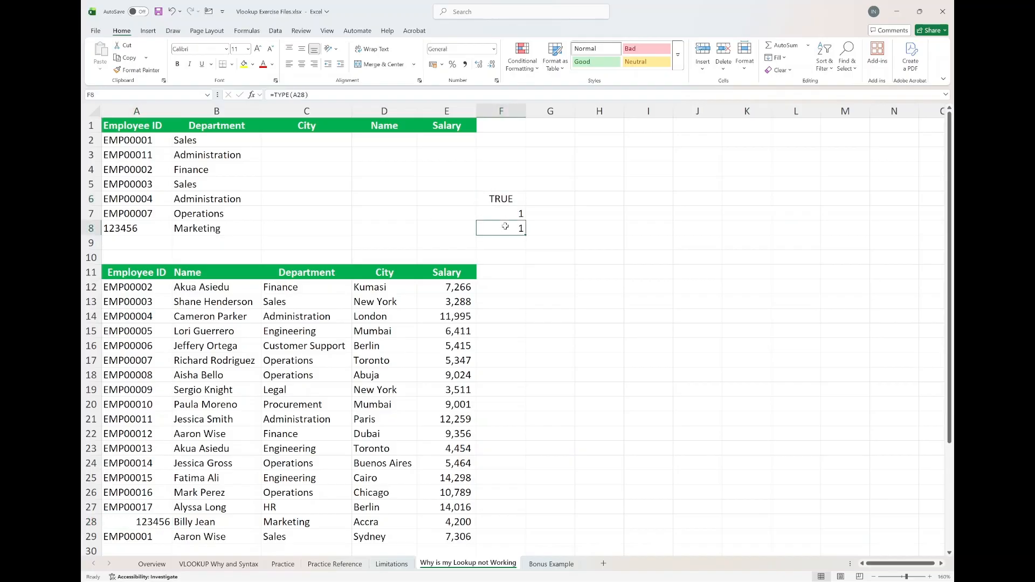
left_click(240, 227)
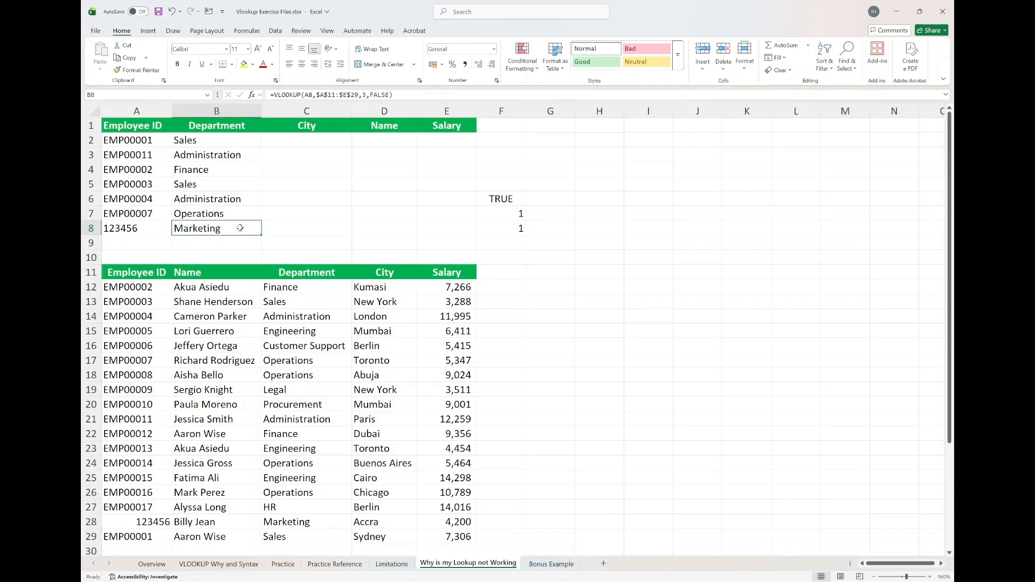
left_click(143, 230)
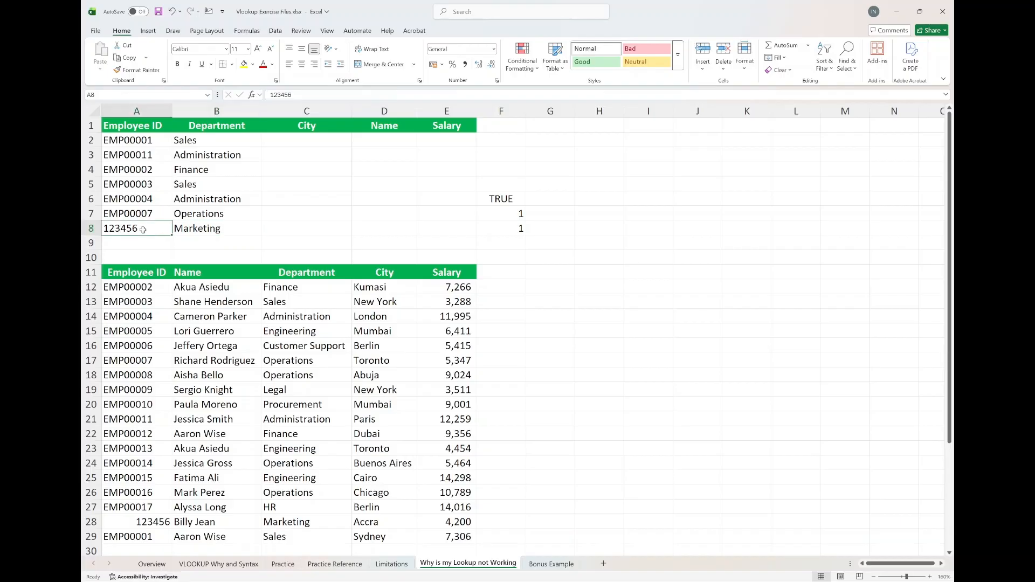
Step: Switch to the Bonus Example sheet and examine Example 2's lookup headers against its Longitude+Latitude reference table
left_click(125, 521)
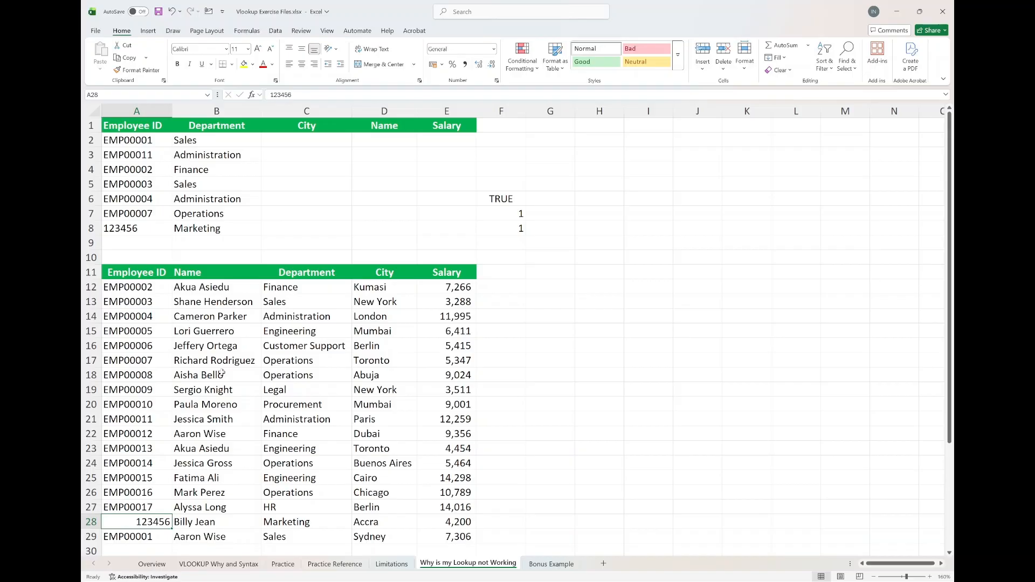
key("ctrl+Page_Down")
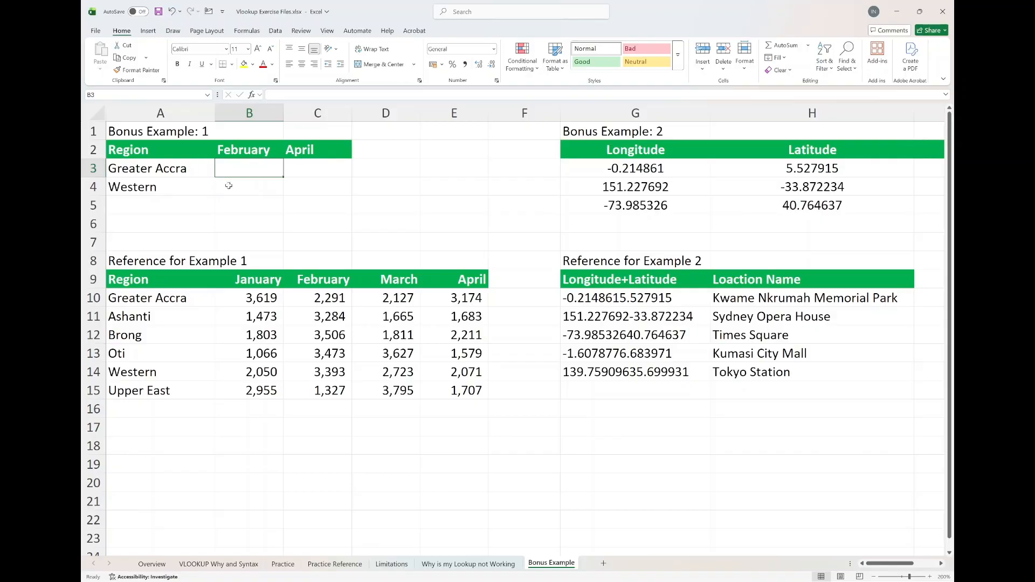
scroll(277, 199, "right", 3)
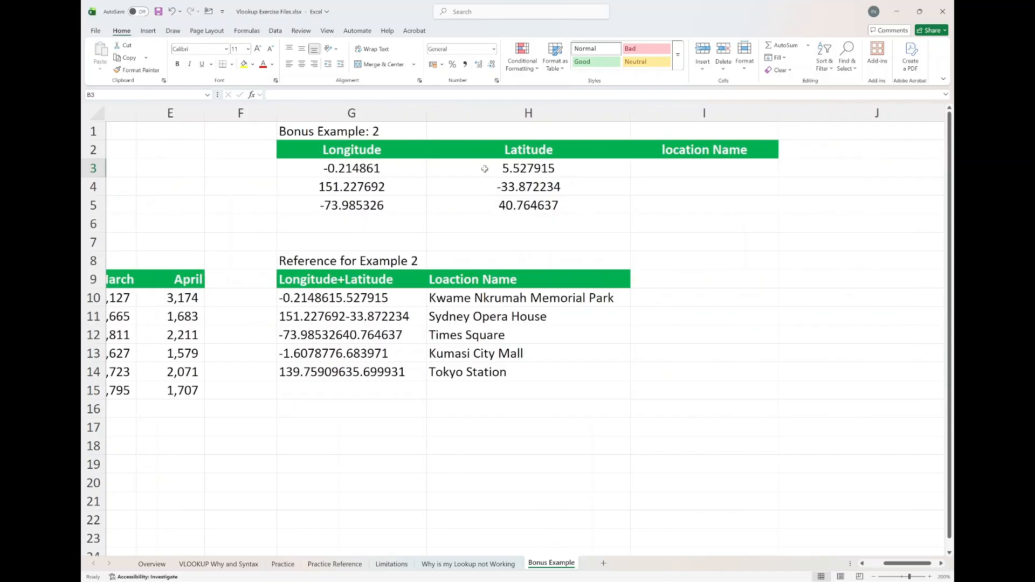
left_click(685, 168)
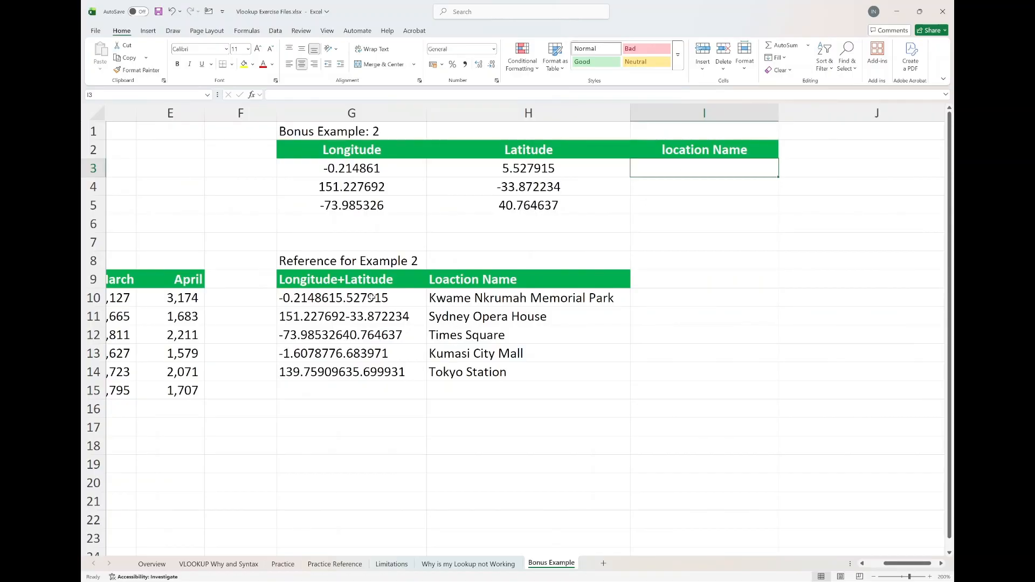
left_click(357, 280)
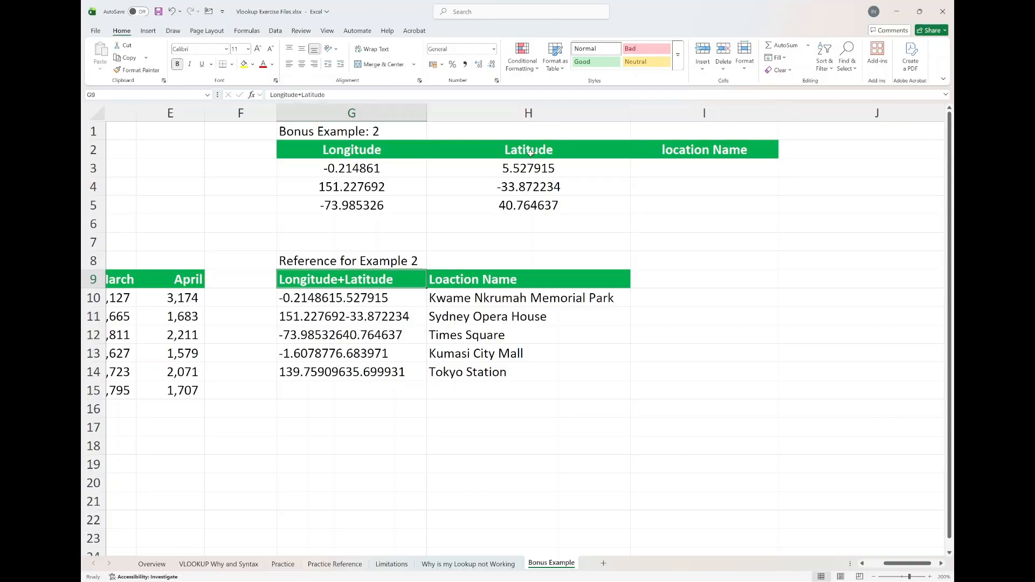
left_click(467, 284)
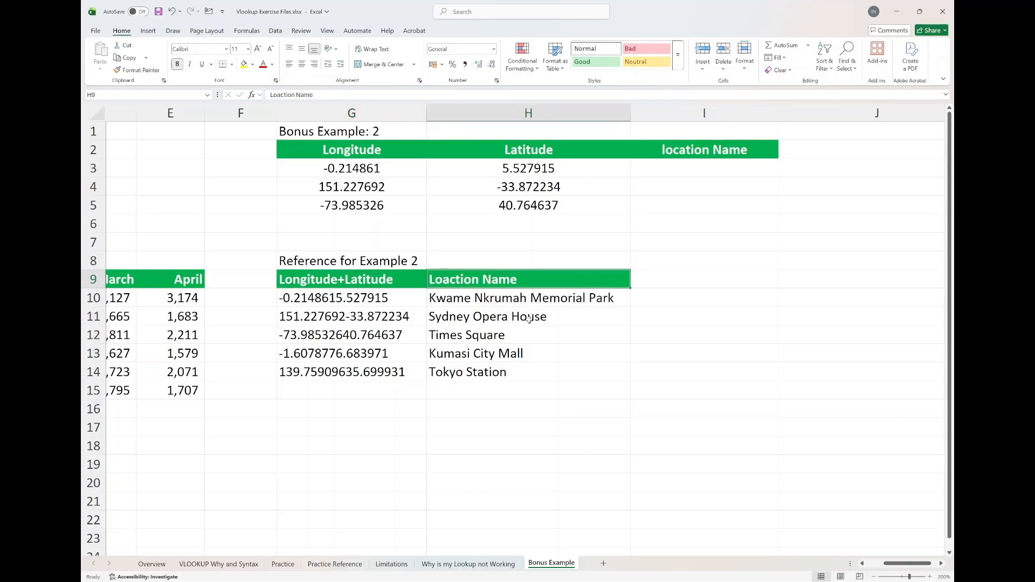
left_click(662, 165)
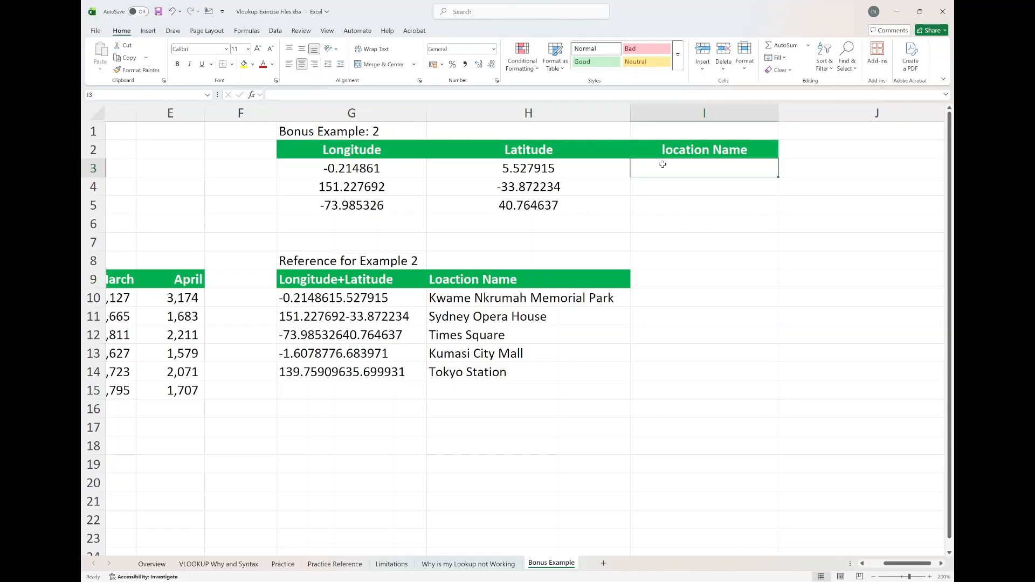
scroll(431, 334, "left", 2)
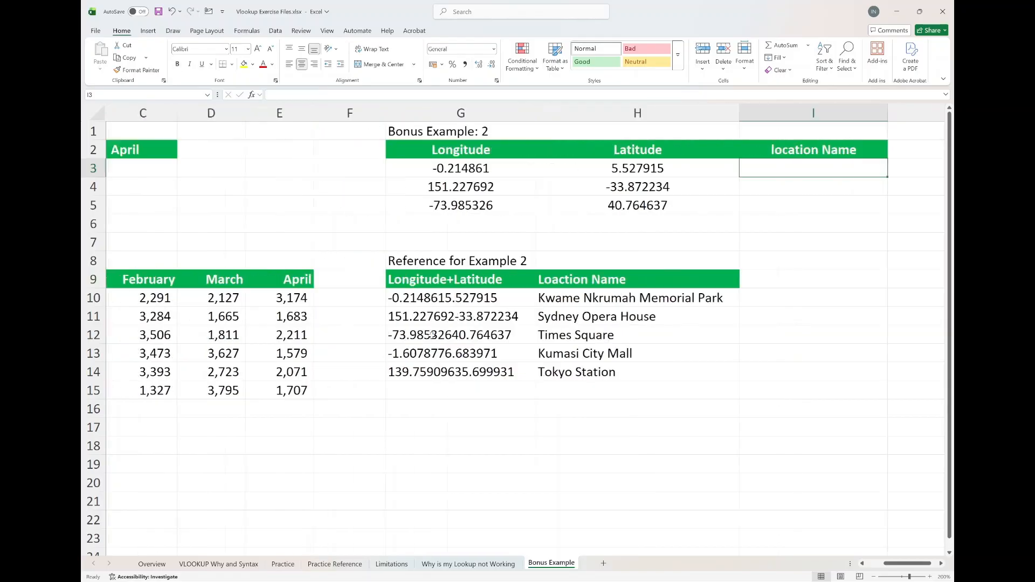
scroll(431, 335, "left", 1)
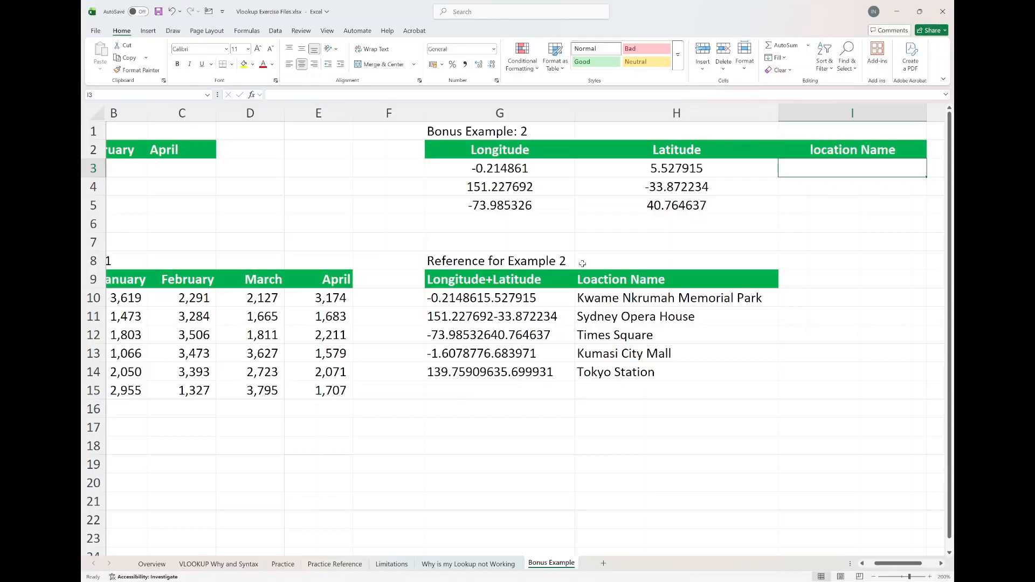
scroll(582, 263, "left", 2)
Step: Enter the column index numbers 3 in B1 above February and 5 in C1 above April
left_click(259, 167)
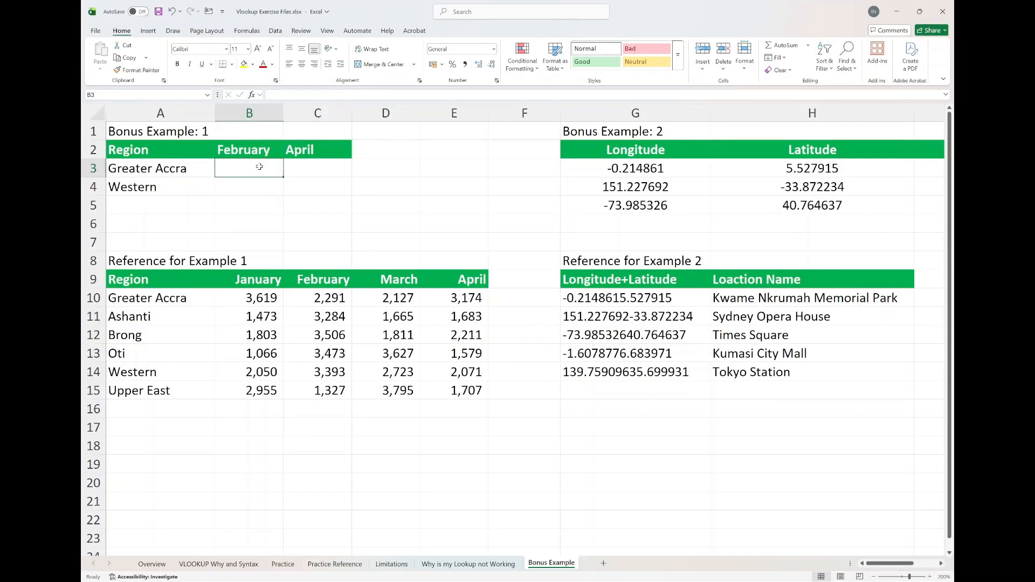
left_click(256, 130)
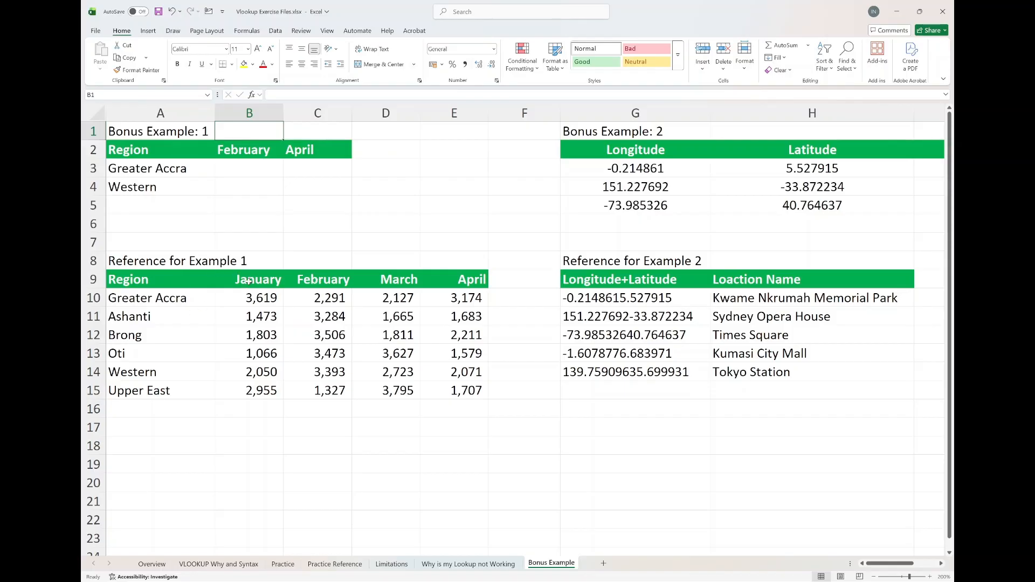
type("3")
key("Tab")
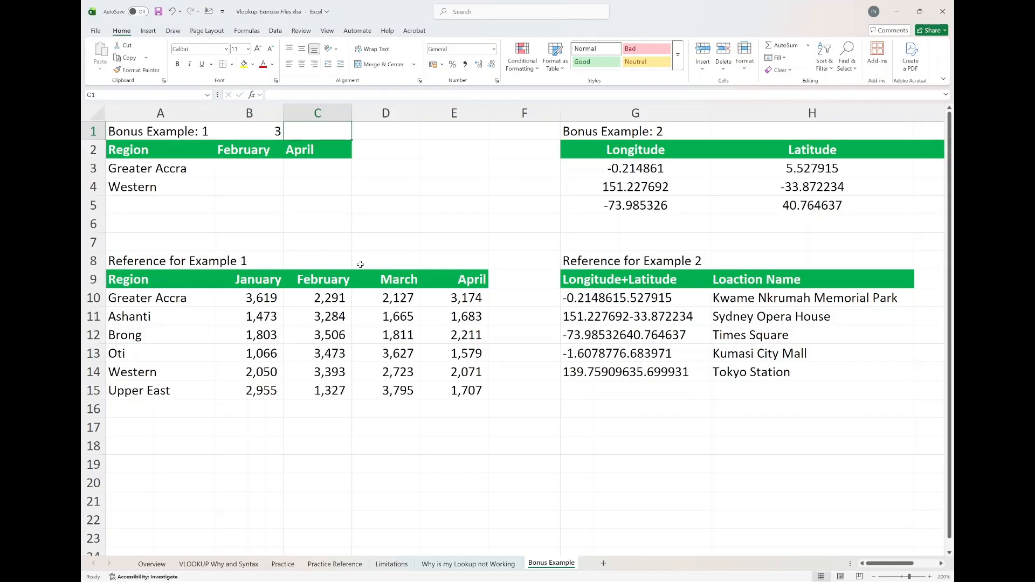
type("5")
key("Return")
key("Left")
key("Down")
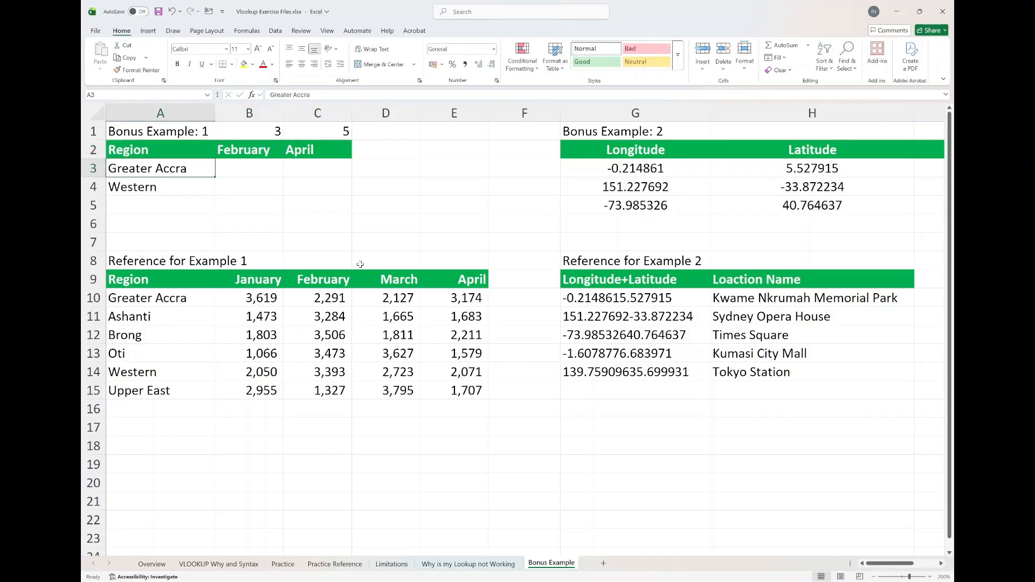
Step: Enter =VLOOKUP(A3,A9:E15,B1,FALSE) in B3 to look up Greater Accra's February figure
key("Right")
type("=vl")
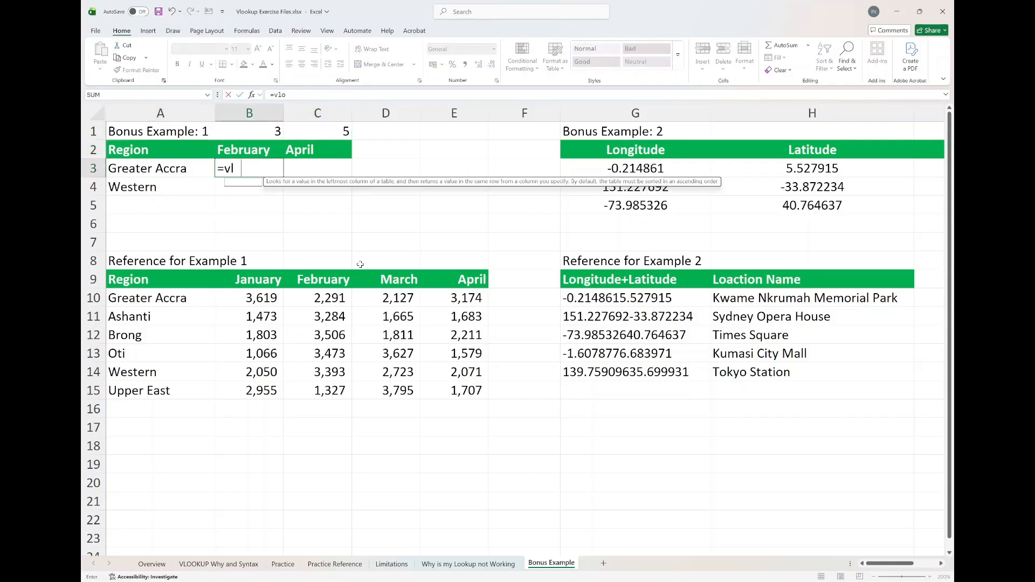
key("Tab")
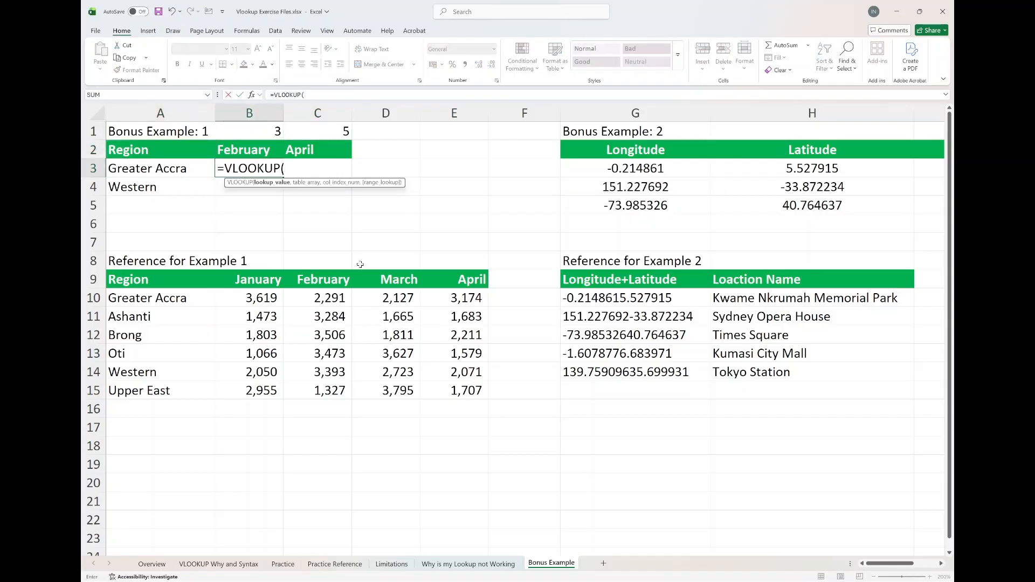
left_click(191, 169)
type(",")
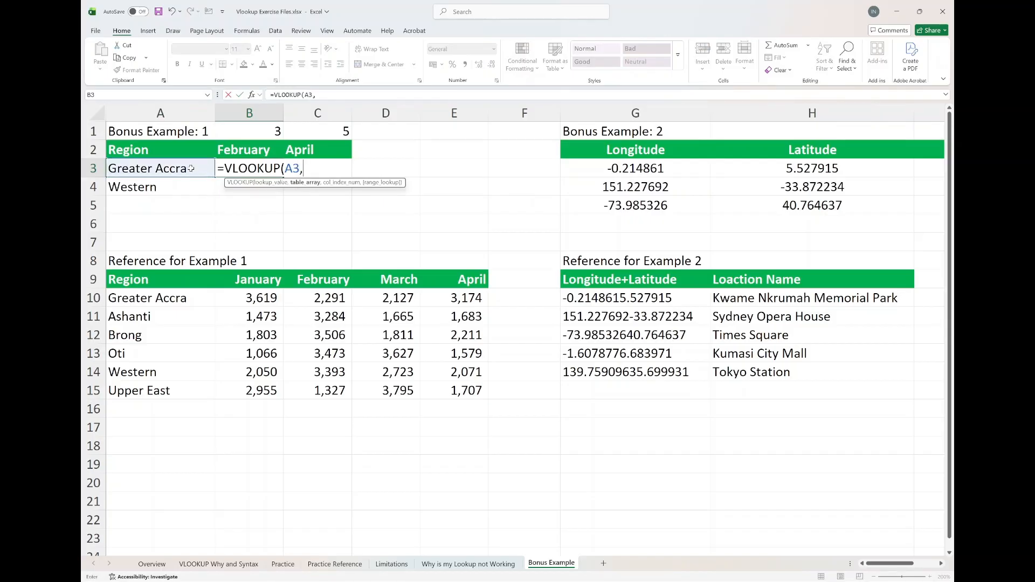
left_click(166, 280)
key("ctrl+shift+Right")
key("ctrl+shift+Down")
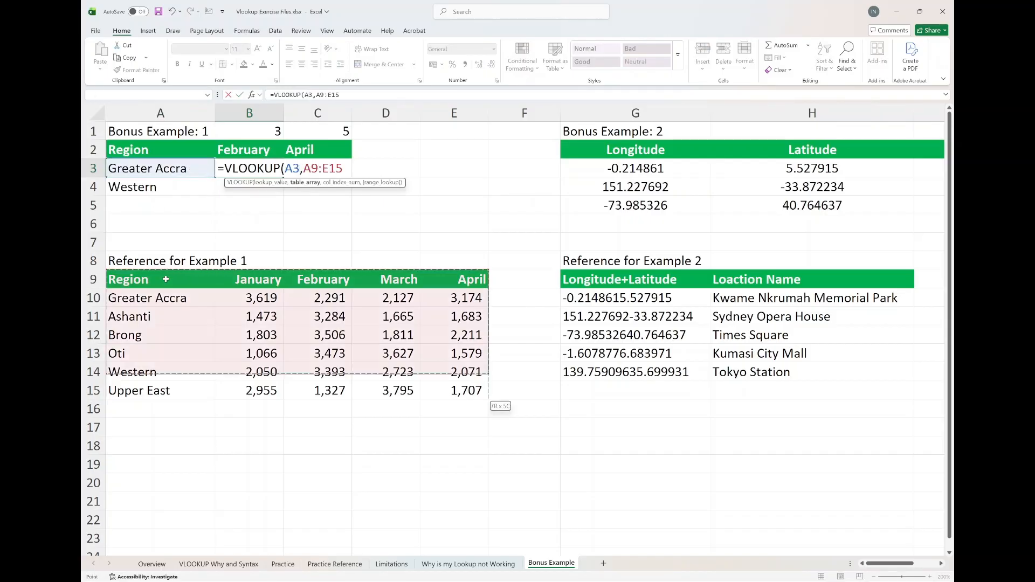
type(",")
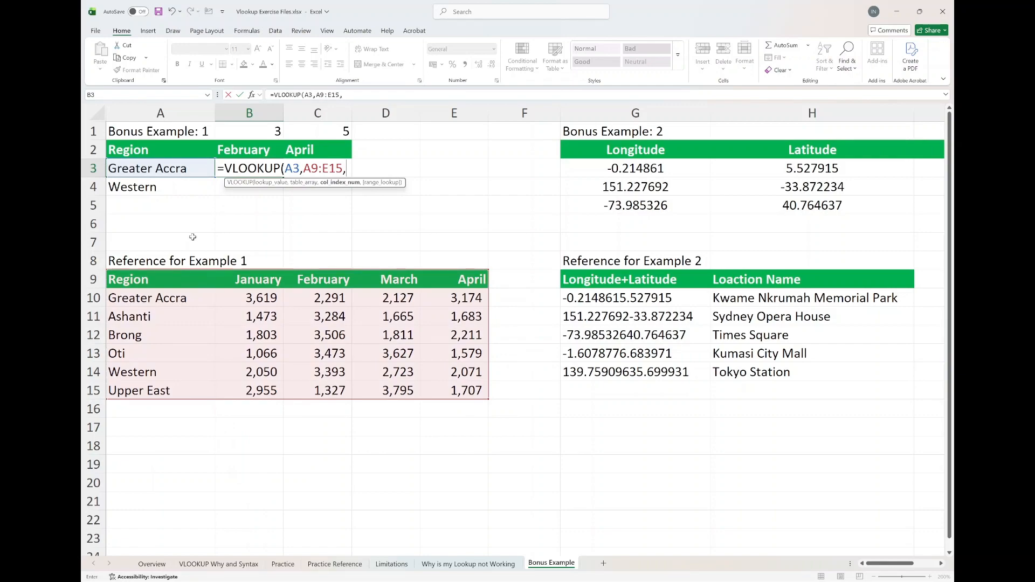
left_click(249, 135)
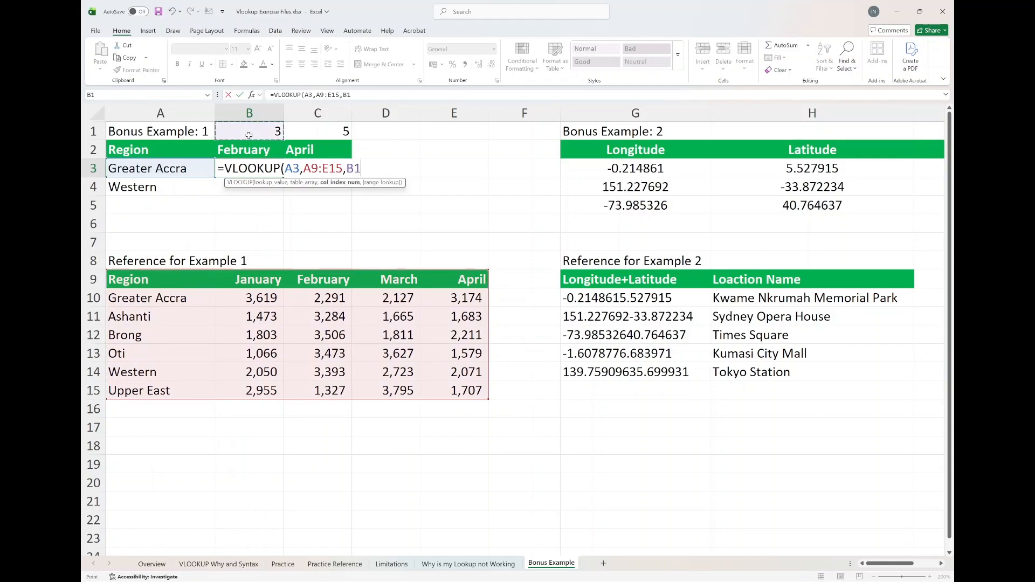
type(",")
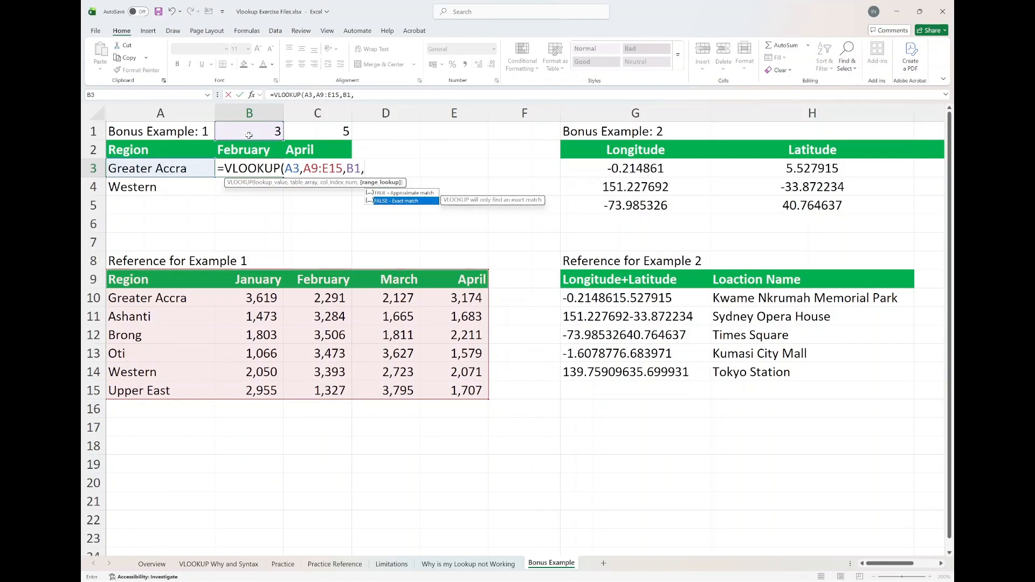
key("Tab")
type(")")
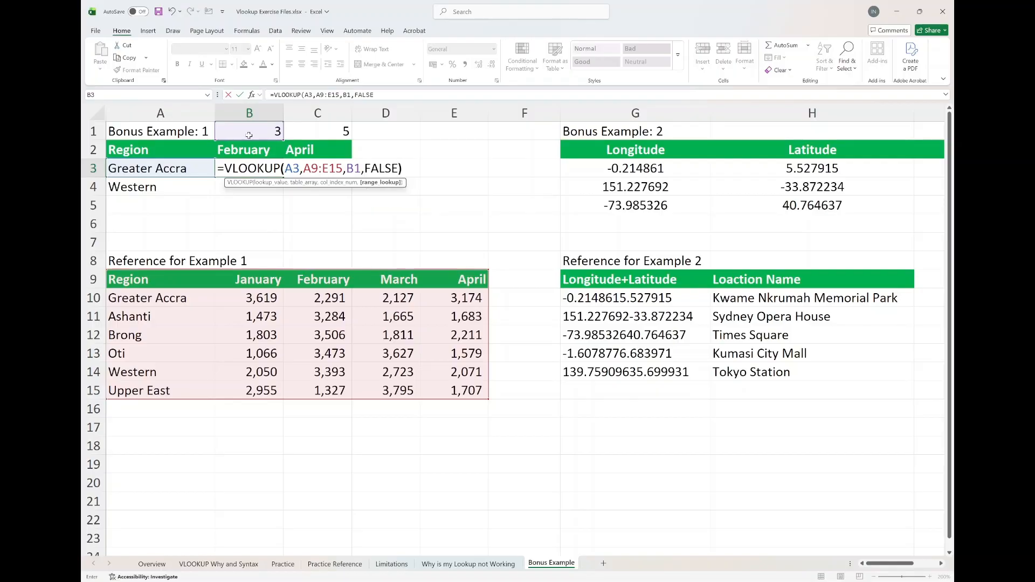
key("Return")
key("Up")
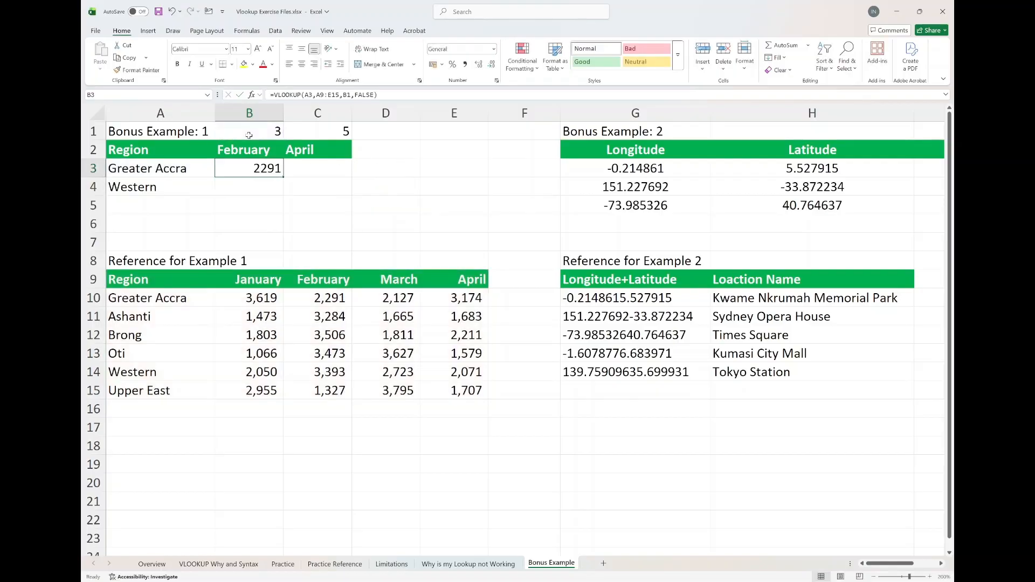
Step: Lock the references in the B3 formula so it reads =VLOOKUP($A3,$A$9:$E$15,B$1,FALSE)
left_click(312, 98)
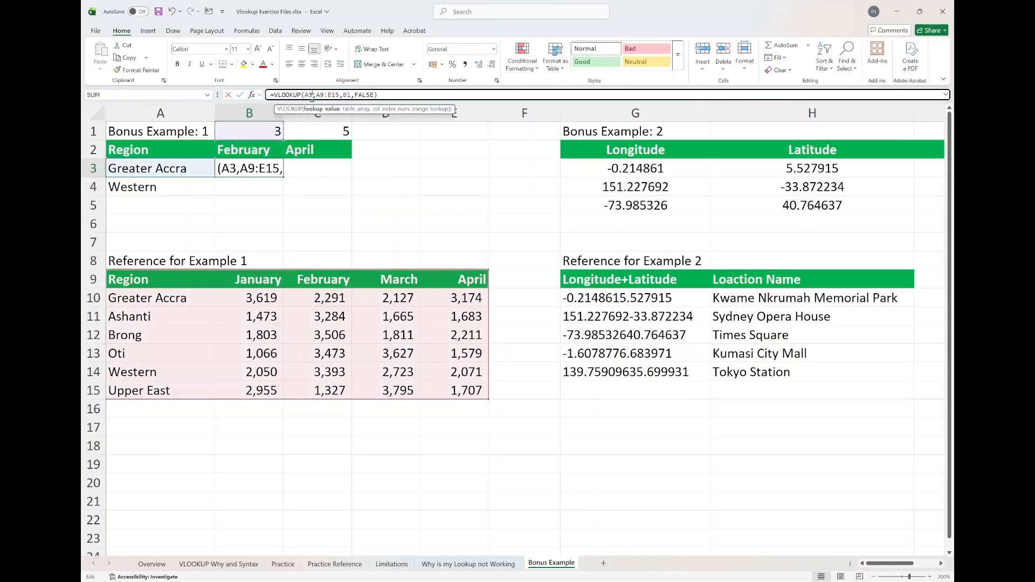
key("F4")
key("F4")
key("F4")
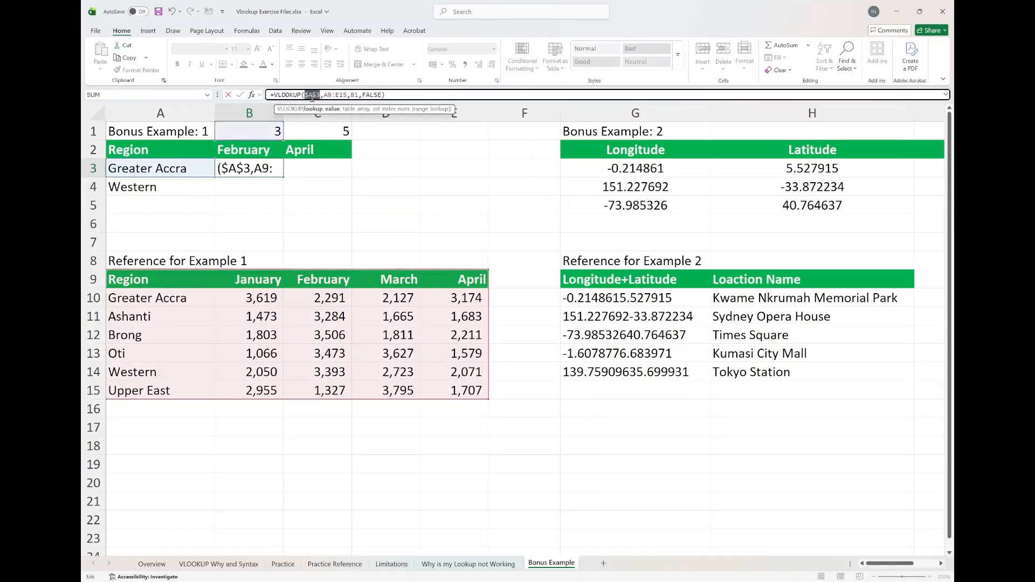
left_click_drag(344, 95, 322, 96)
key("F4")
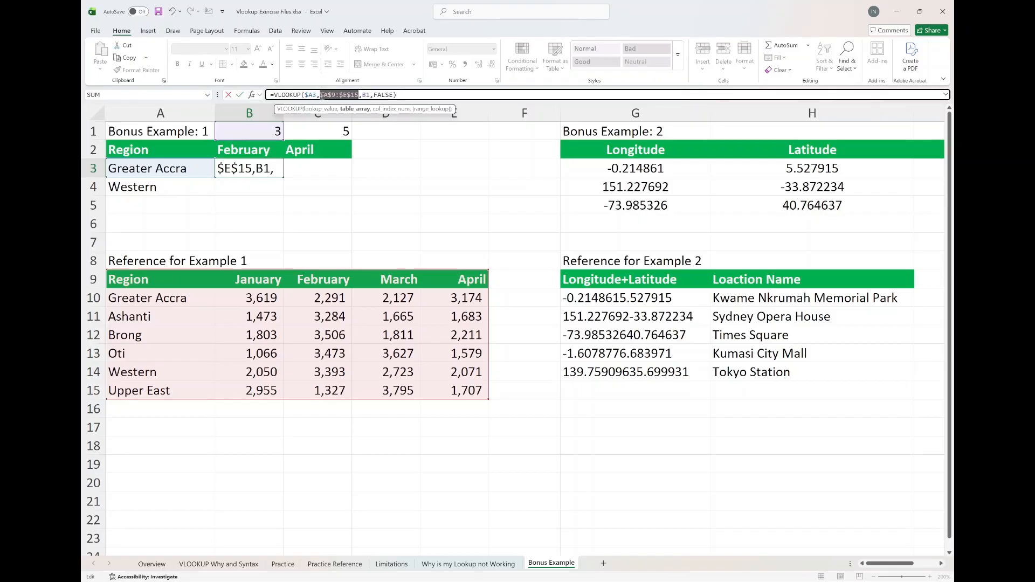
left_click(371, 96)
left_click_drag(371, 95, 362, 96)
key("F4")
key("F4")
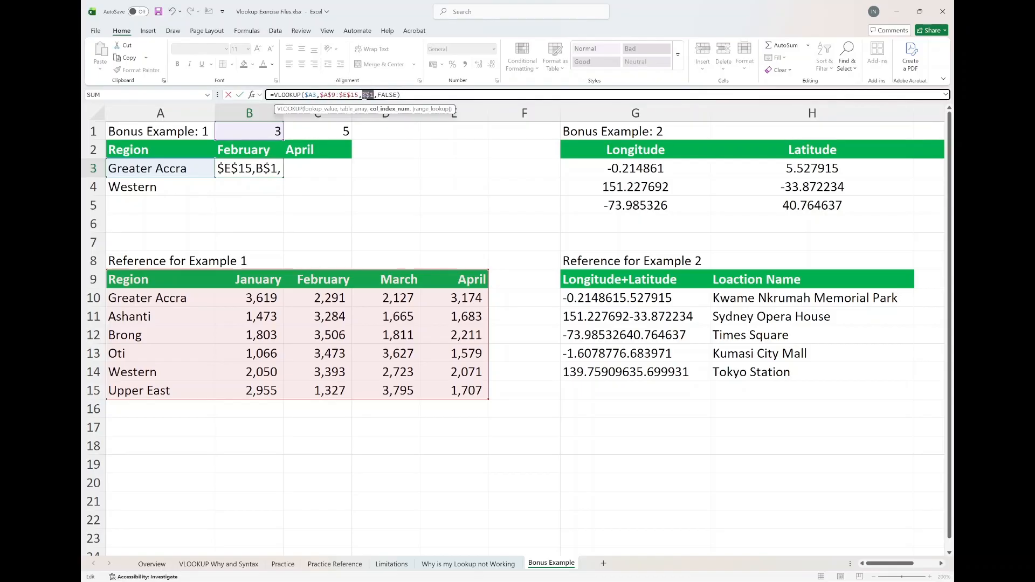
key("Return")
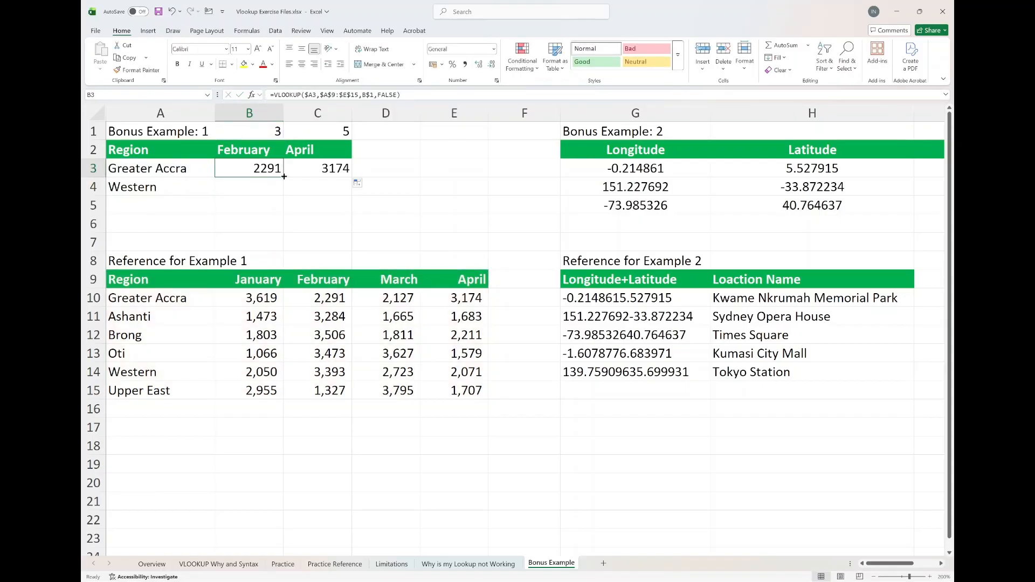
Step: Fill the B3 lookup formula across B3:C4 and check the results against the Example 1 reference table
mouse_move(284, 177)
left_mouse_down()
mouse_move(350, 177)
mouse_move(351, 192)
left_mouse_up()
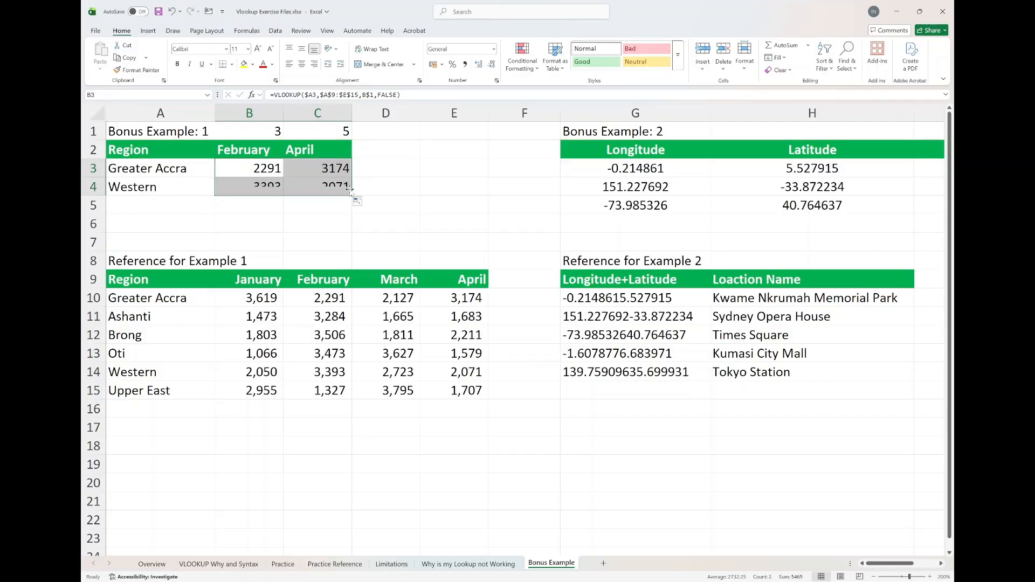
left_click(230, 171)
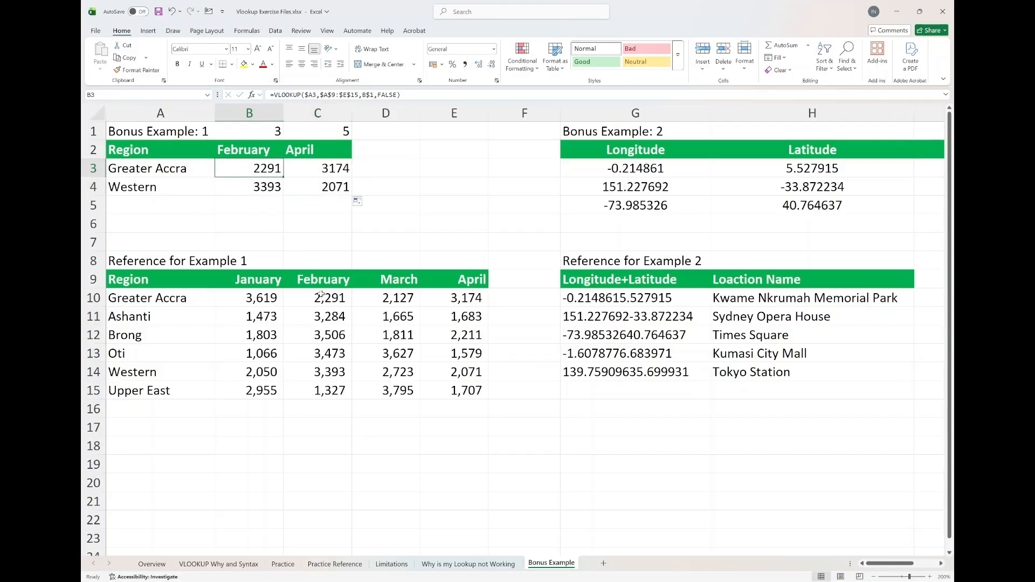
left_click(318, 172)
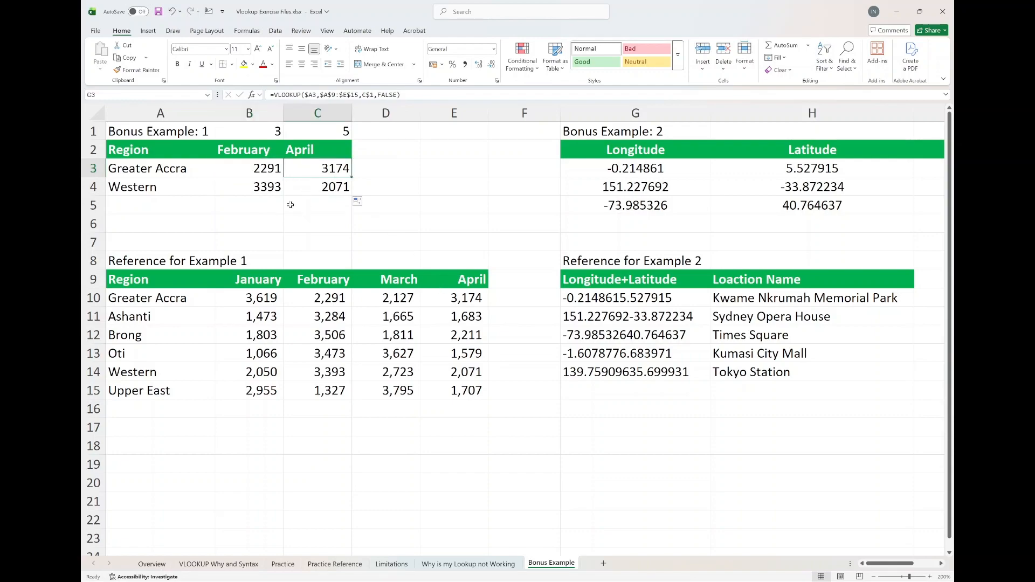
left_click(259, 192)
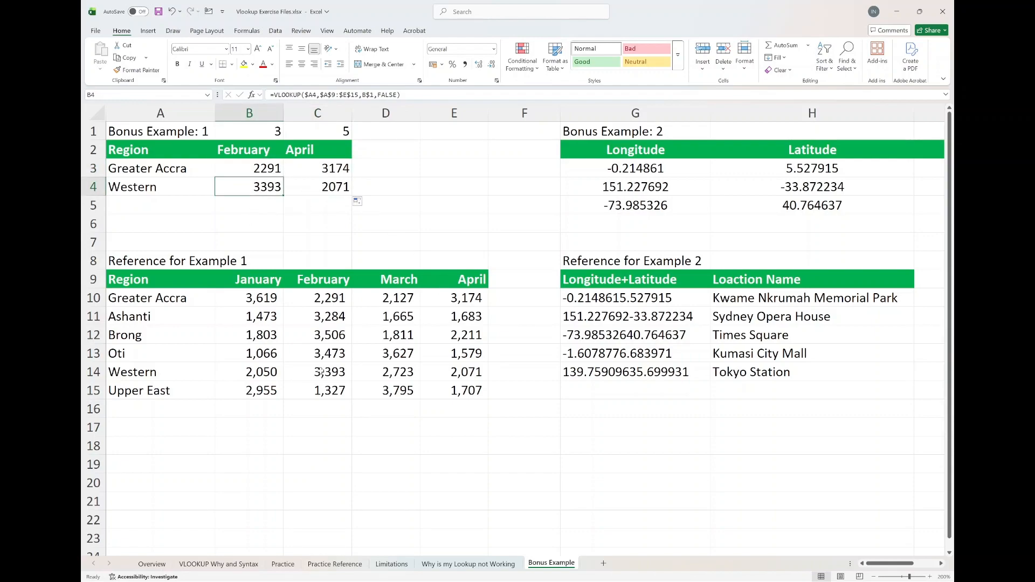
left_click(318, 188)
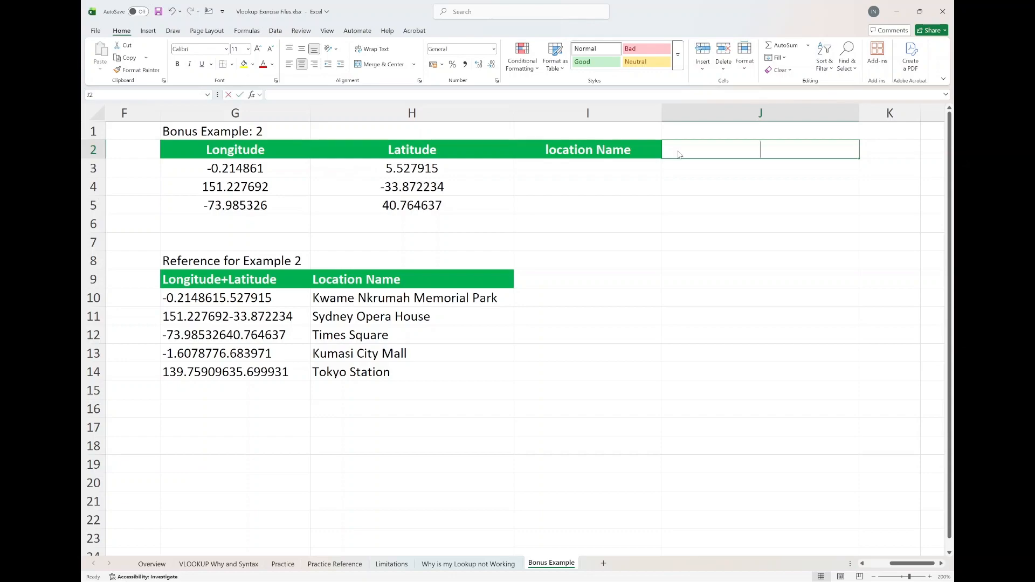
Step: Add the helper column header Long+lat in J2 beside the location Name column
type("Long")
type("+lat")
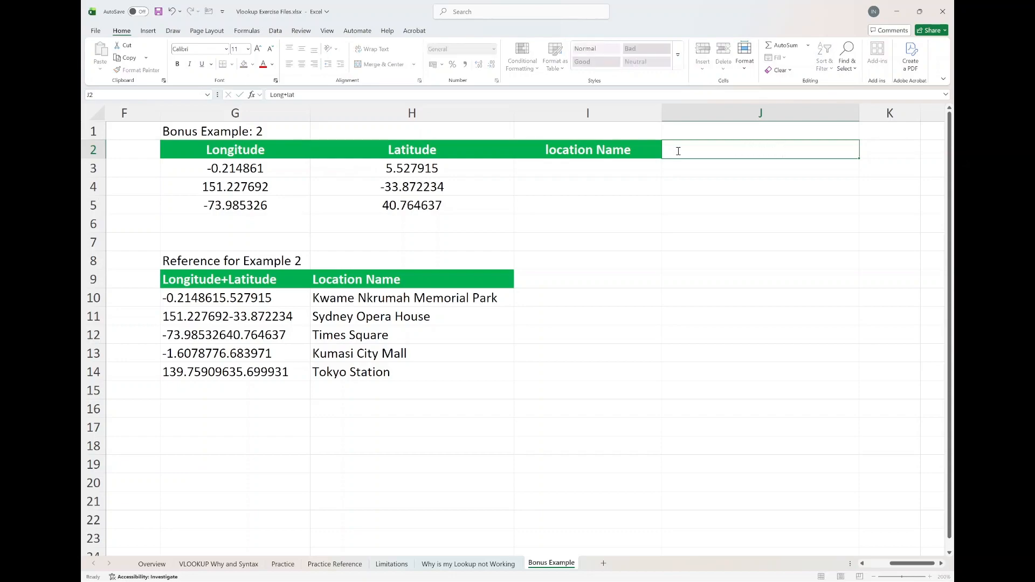
key("Return")
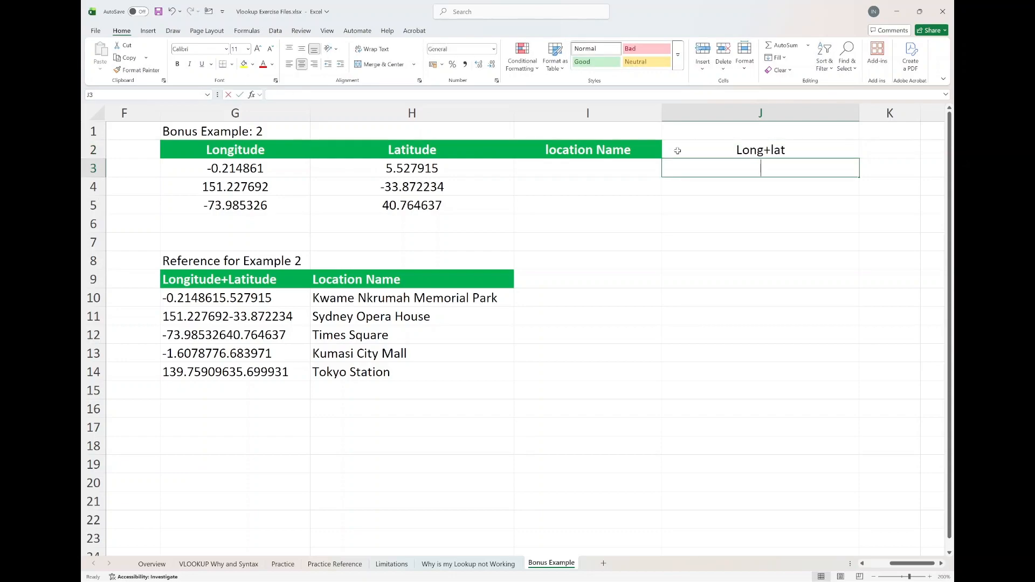
Step: Combine longitude and latitude with =CONCAT(G3,H3) in J3 and fill the formula down to J5
type("=con")
key("Tab")
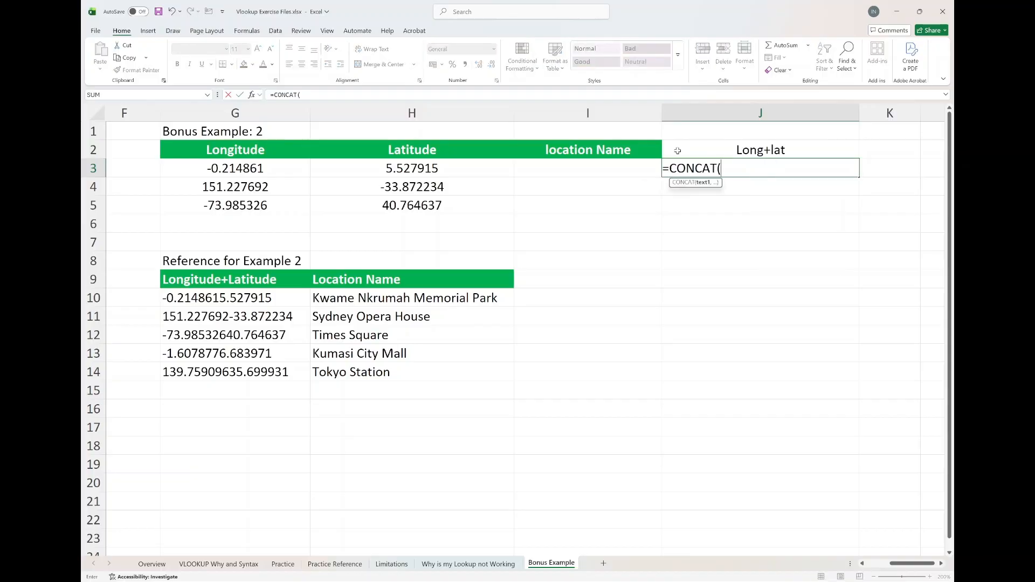
left_click(288, 169)
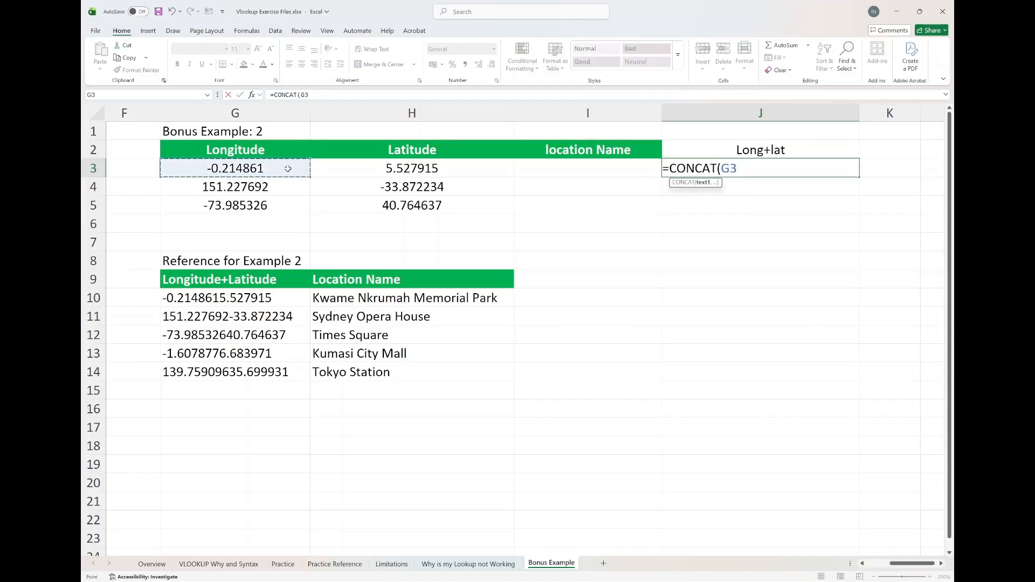
type(",")
left_click(347, 168)
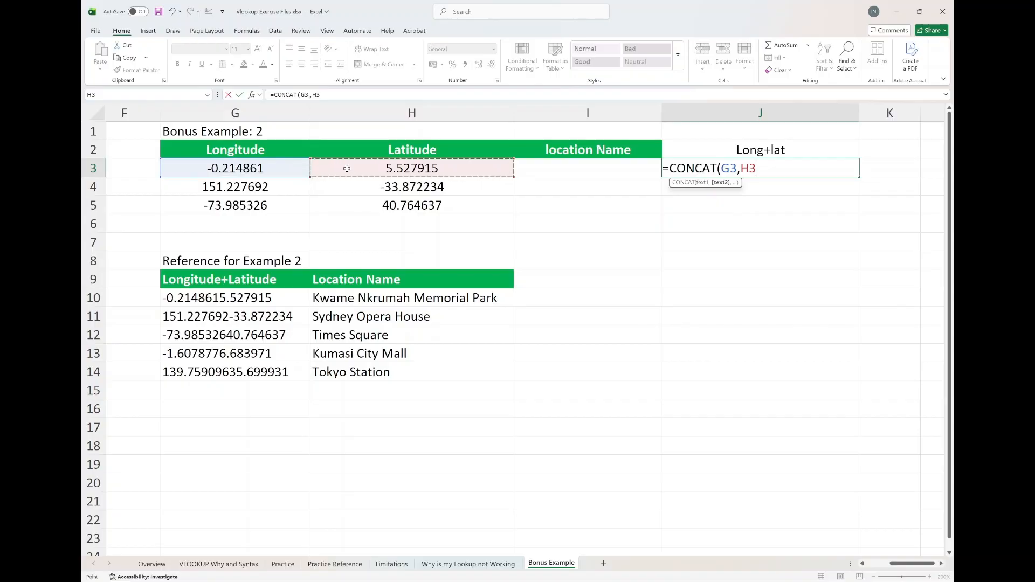
type(")")
key("Return")
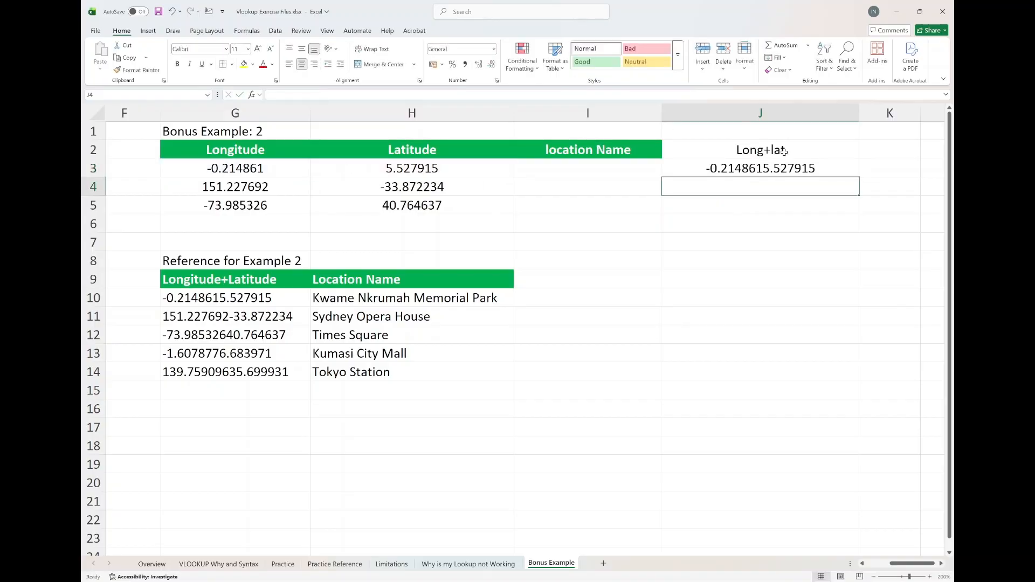
left_click(820, 168)
left_click_drag(860, 177, 859, 210)
Step: Test the combined key against the reference table with =J3=G10 in K3, and clear the test cell
left_click(894, 170)
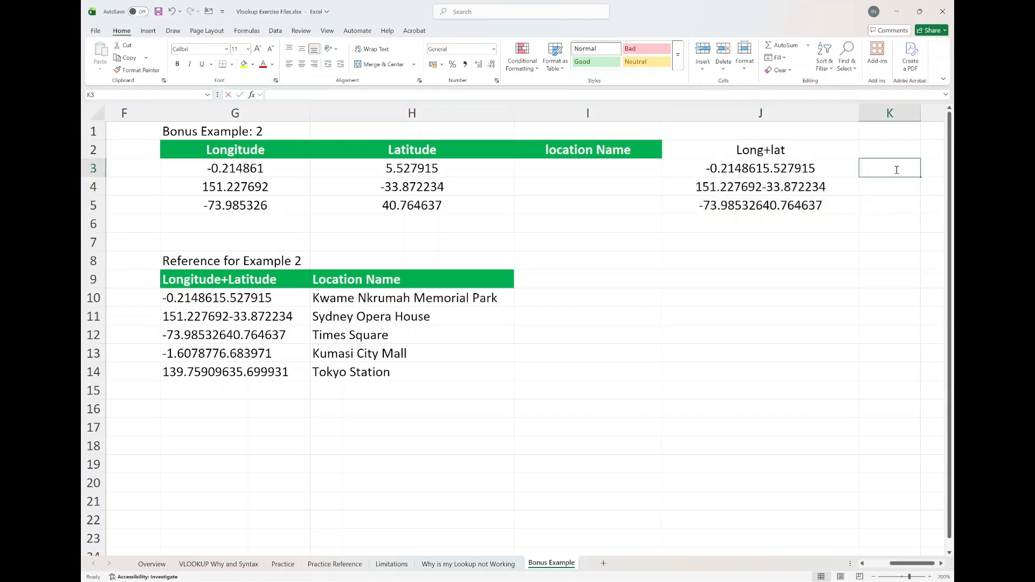
type("=")
left_click(796, 171)
type("=")
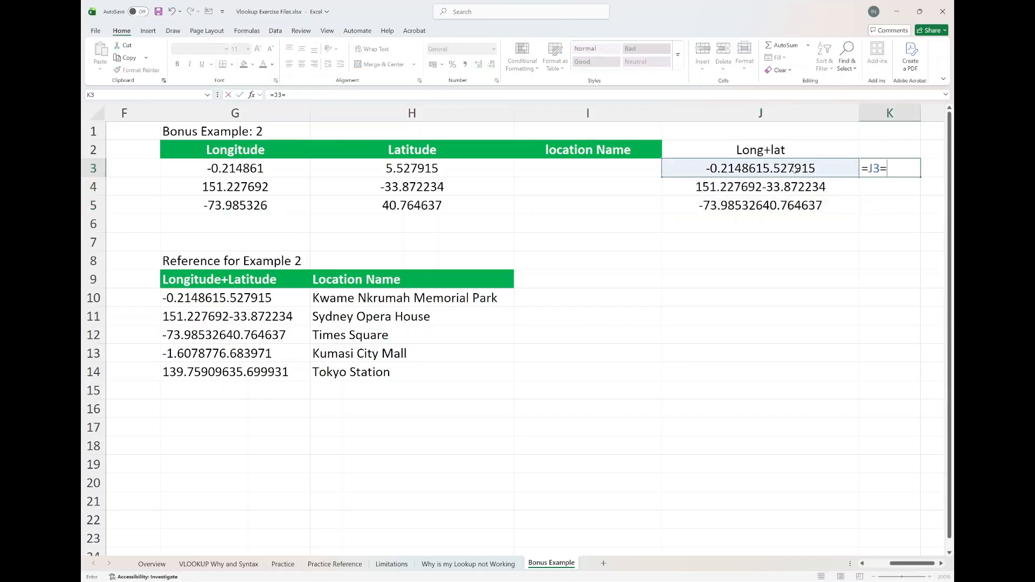
left_click(288, 293)
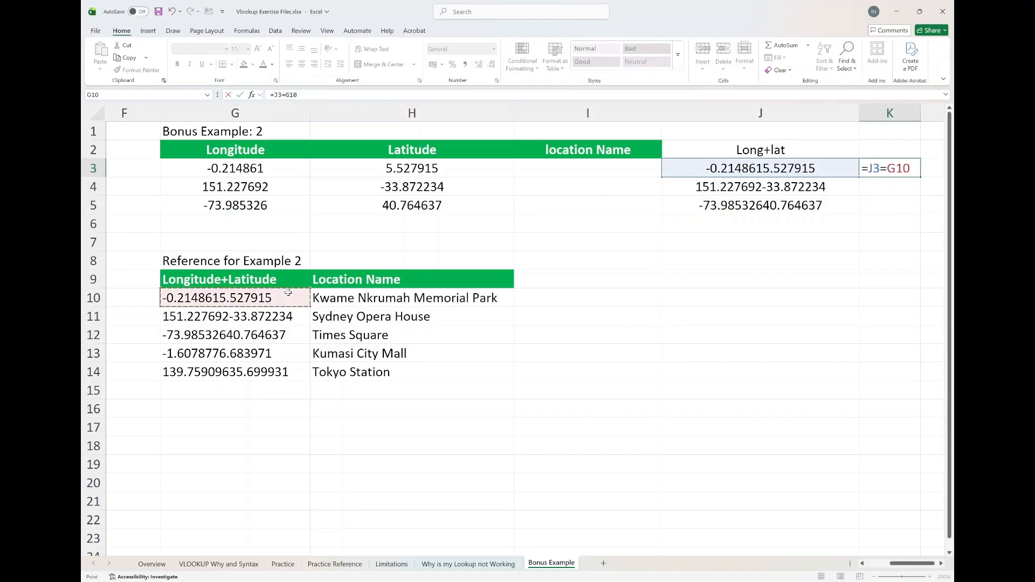
key("ctrl+Return")
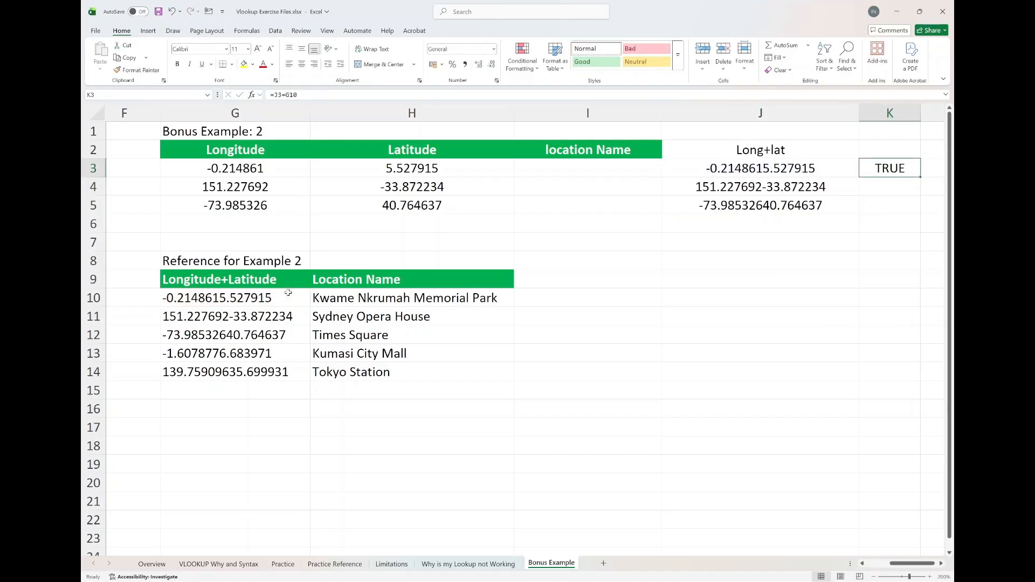
key("Delete")
Step: Enter =VLOOKUP(J3,G9:H14,2,FALSE) in I3 to look up the first location name
left_click(542, 168)
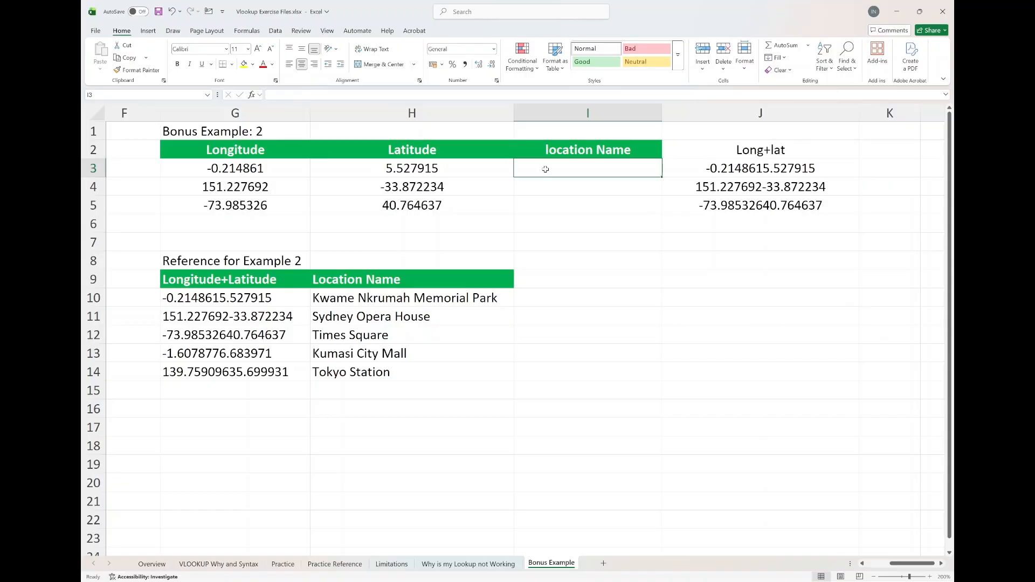
type("=vloo")
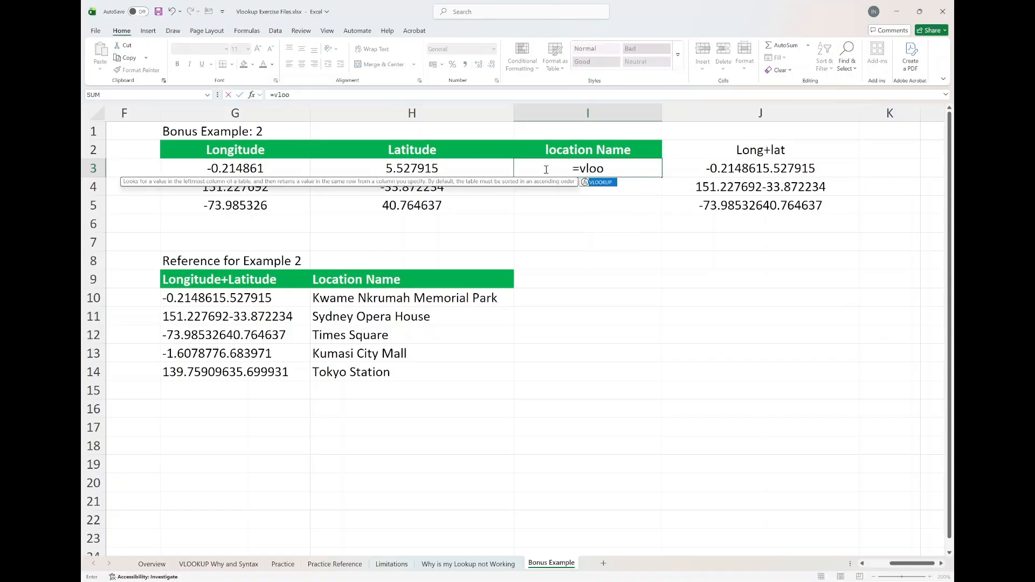
key("Tab")
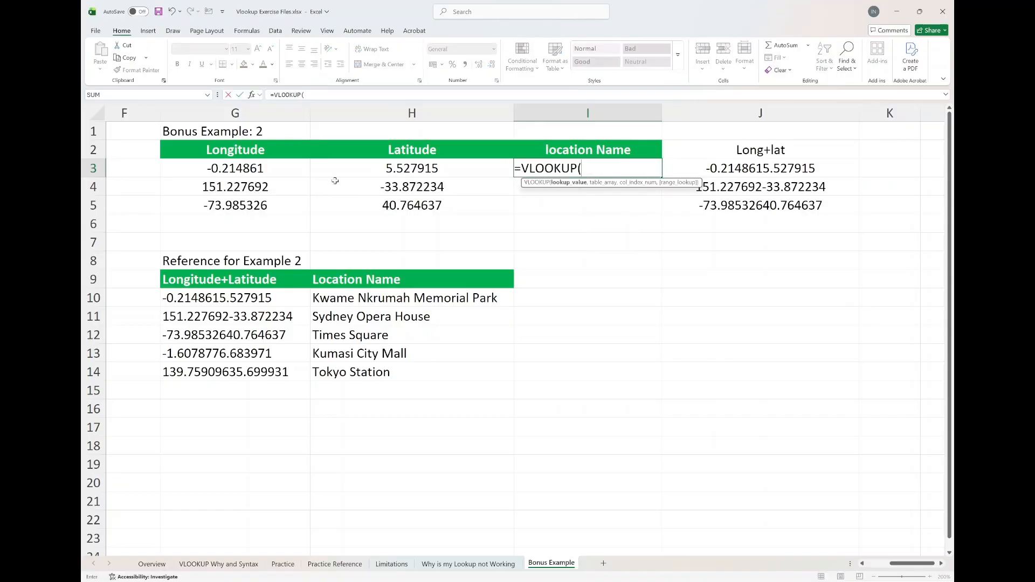
left_click(689, 173)
type(",")
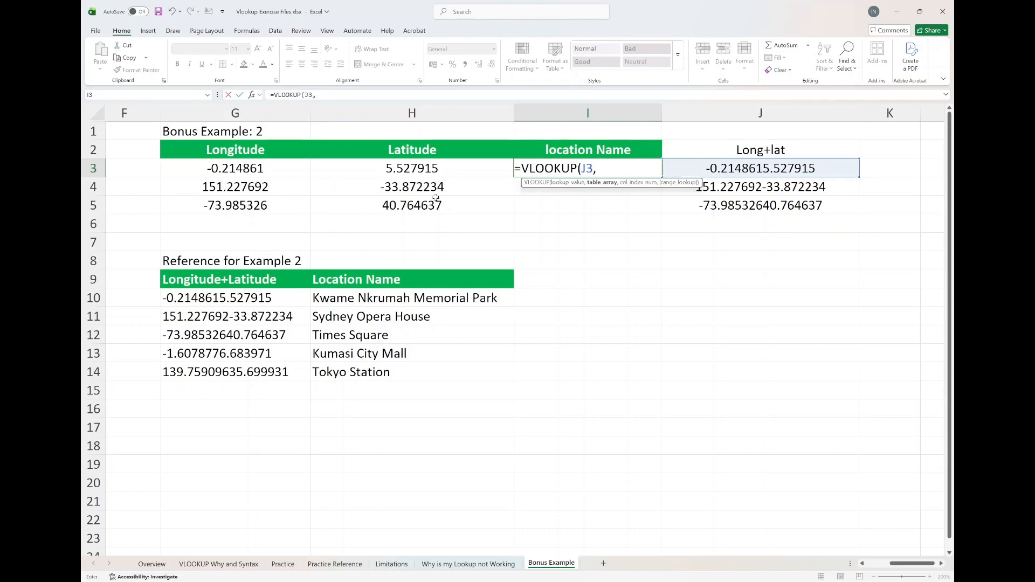
left_click(304, 285)
left_click_drag(305, 285, 415, 369)
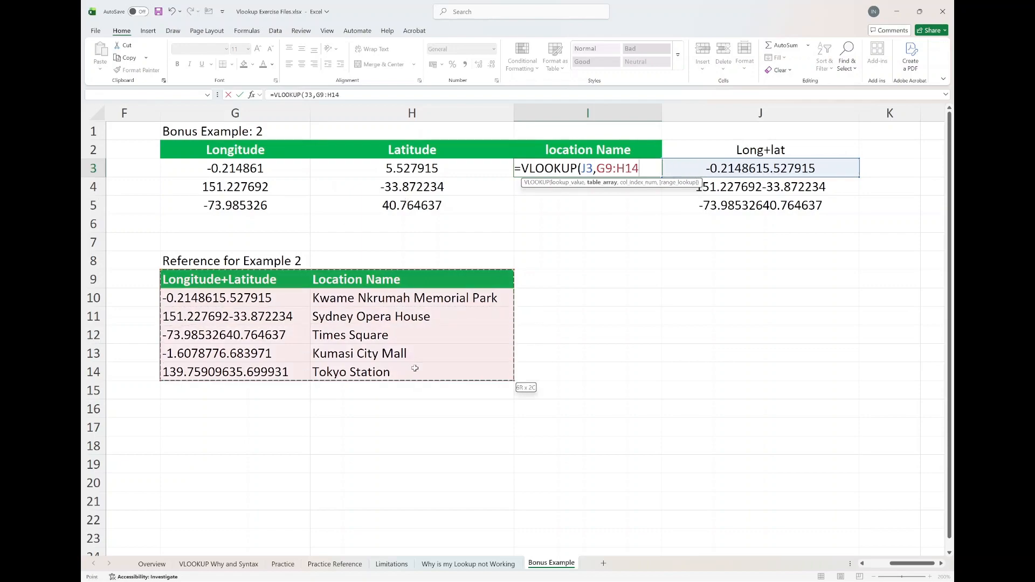
type(",")
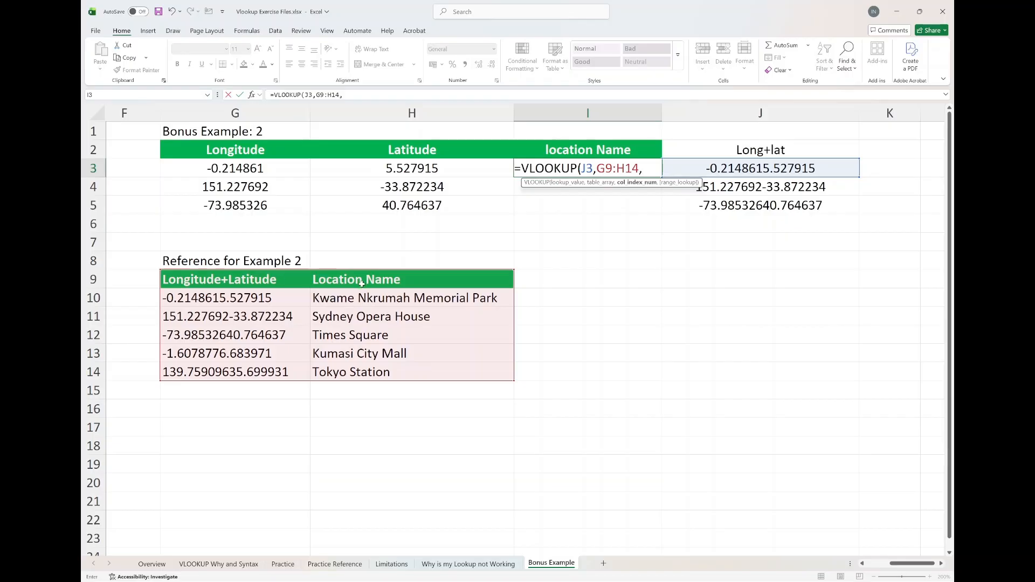
type("2,")
key("Down")
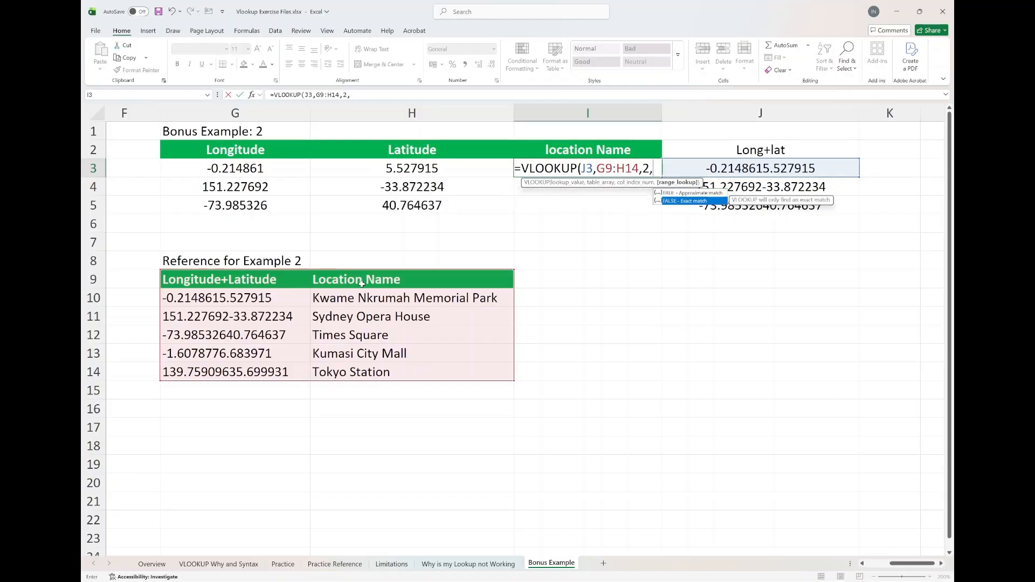
key("Tab")
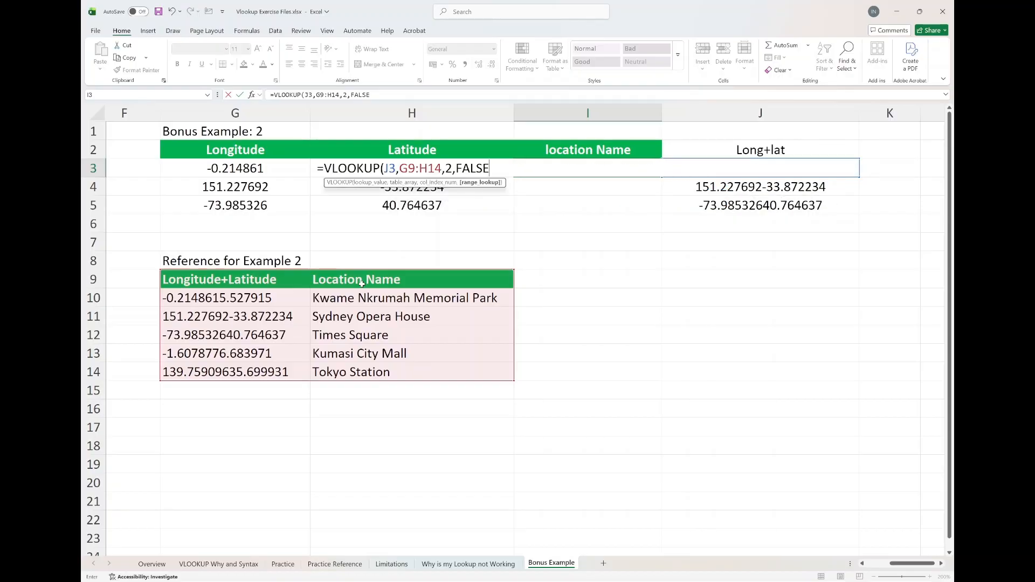
type(")")
key("Return")
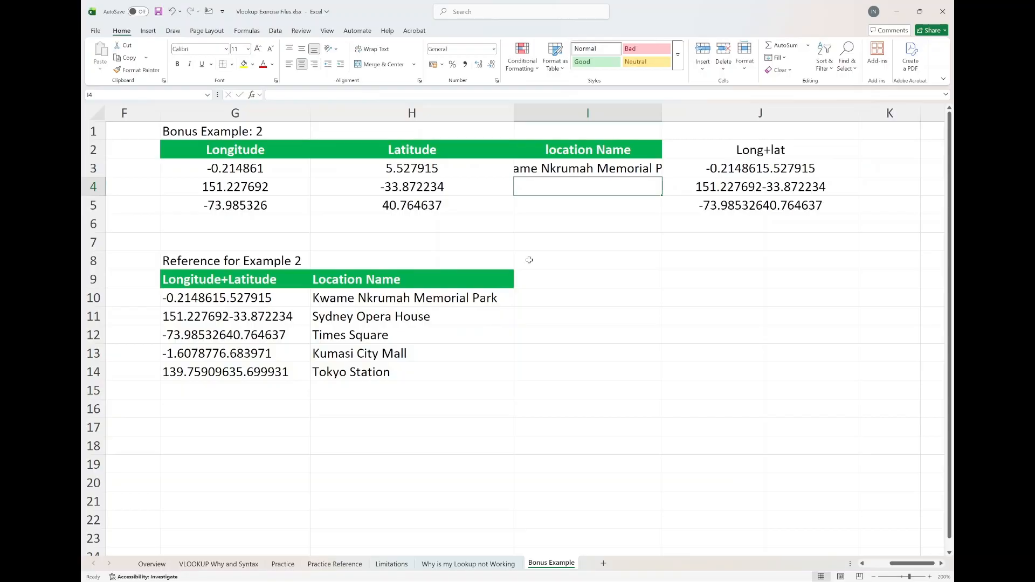
Step: Autofit the location Name column's width and fill the I3 lookup formula down to I5
double_click(662, 111)
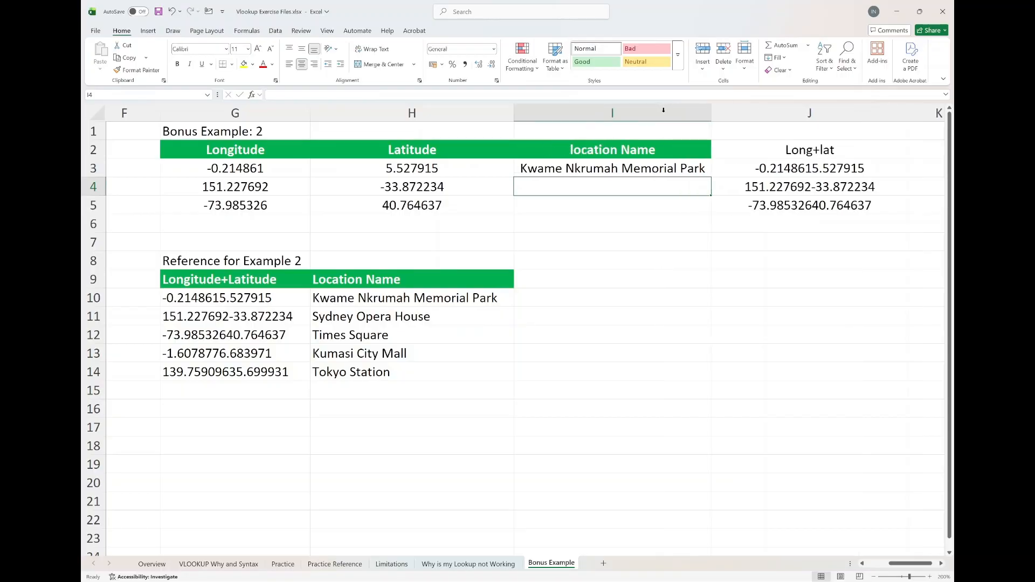
left_click(561, 168)
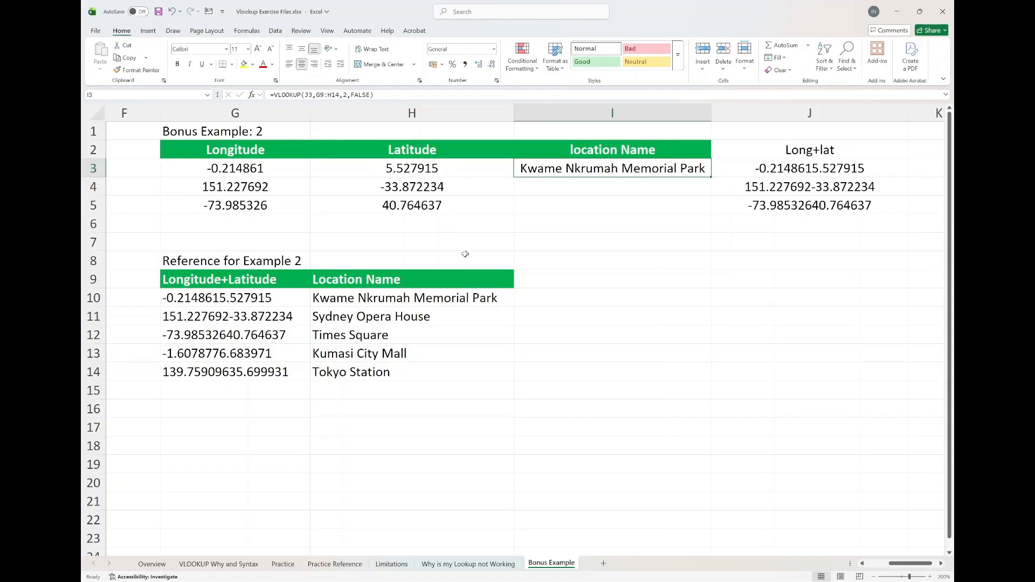
left_click_drag(712, 176, 710, 211)
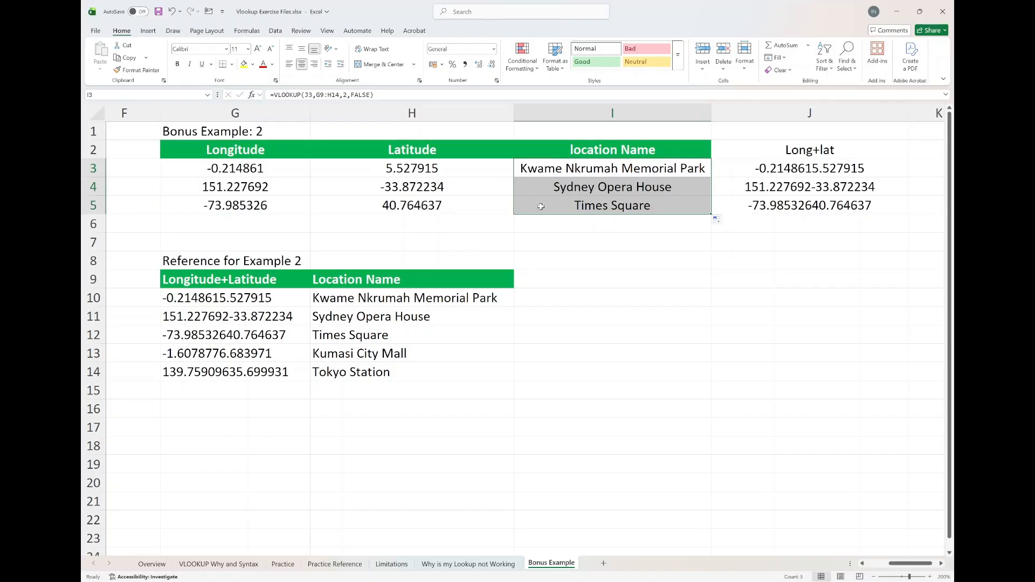
left_click(525, 168)
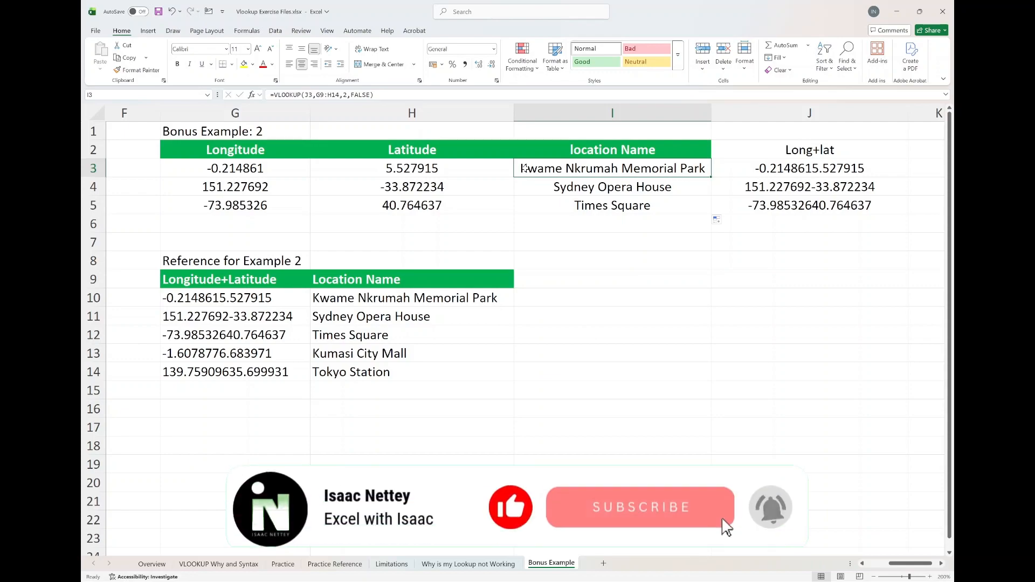